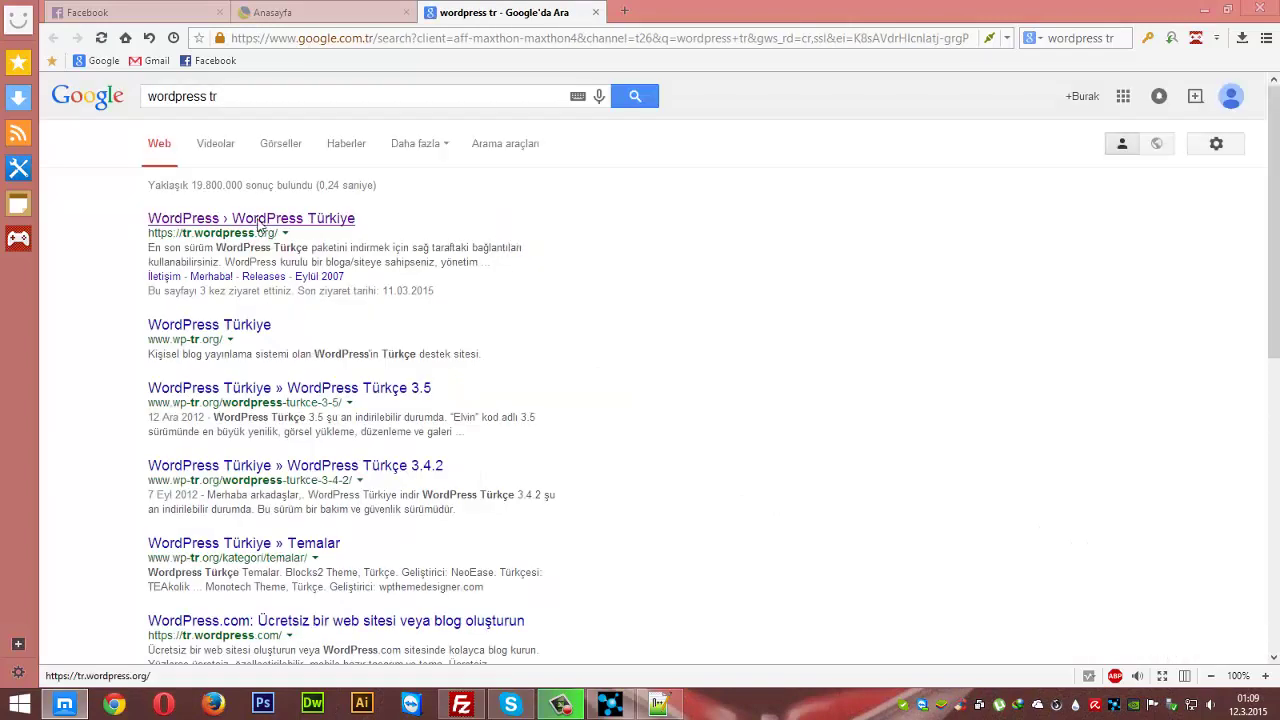
- Look over the WordPress Türkiye 4.1.1 download page, close the tab and minimize Maxthon
click(258, 223)
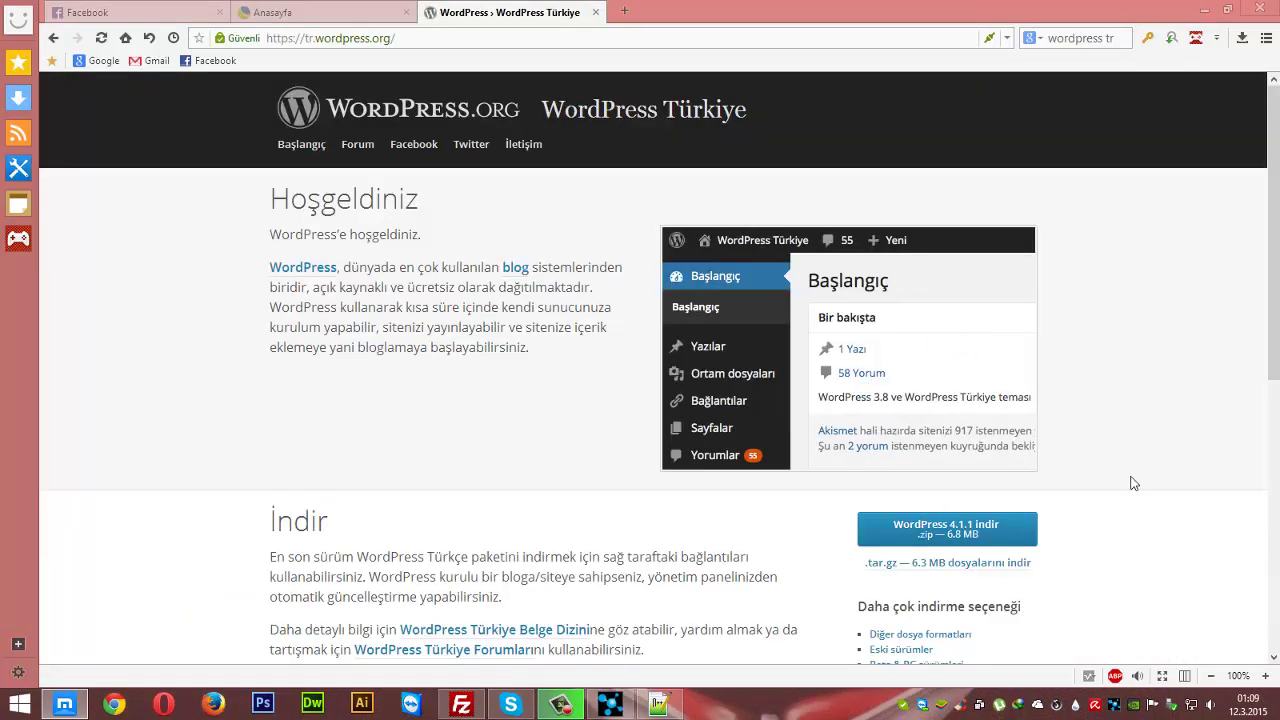
scroll(1110, 440, down, 1)
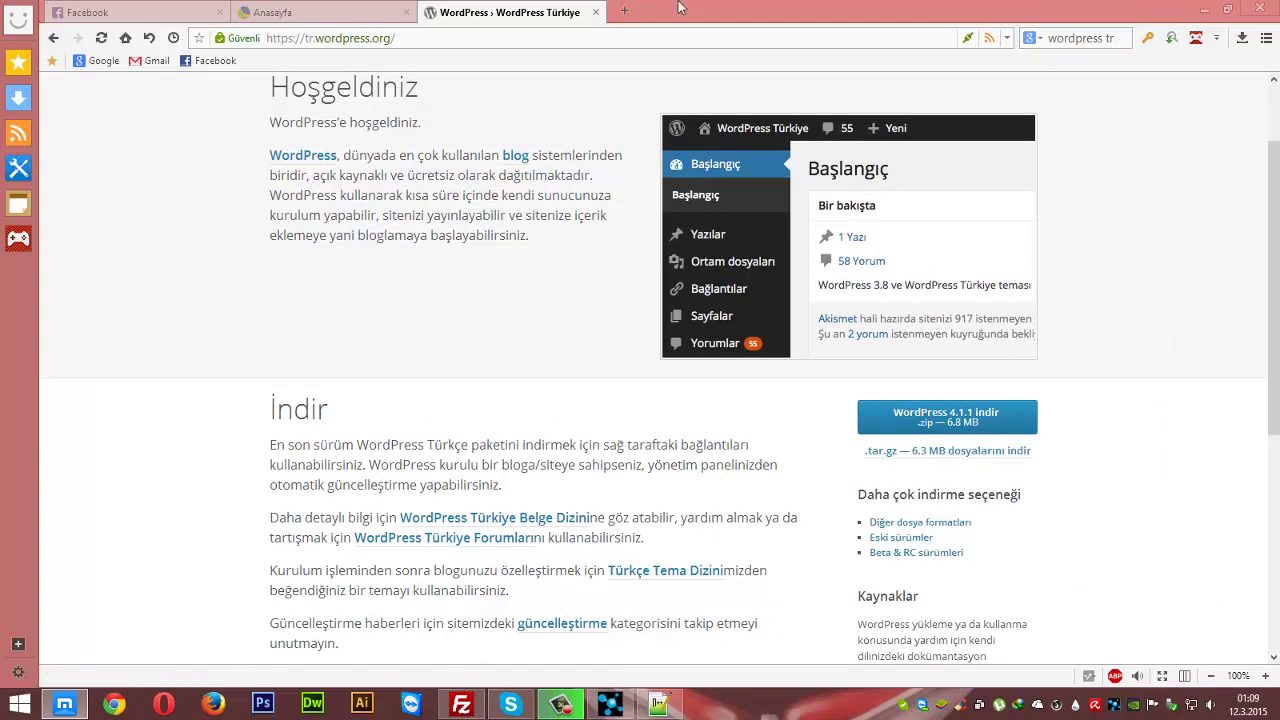
key(ctrl+w)
click(1228, 8)
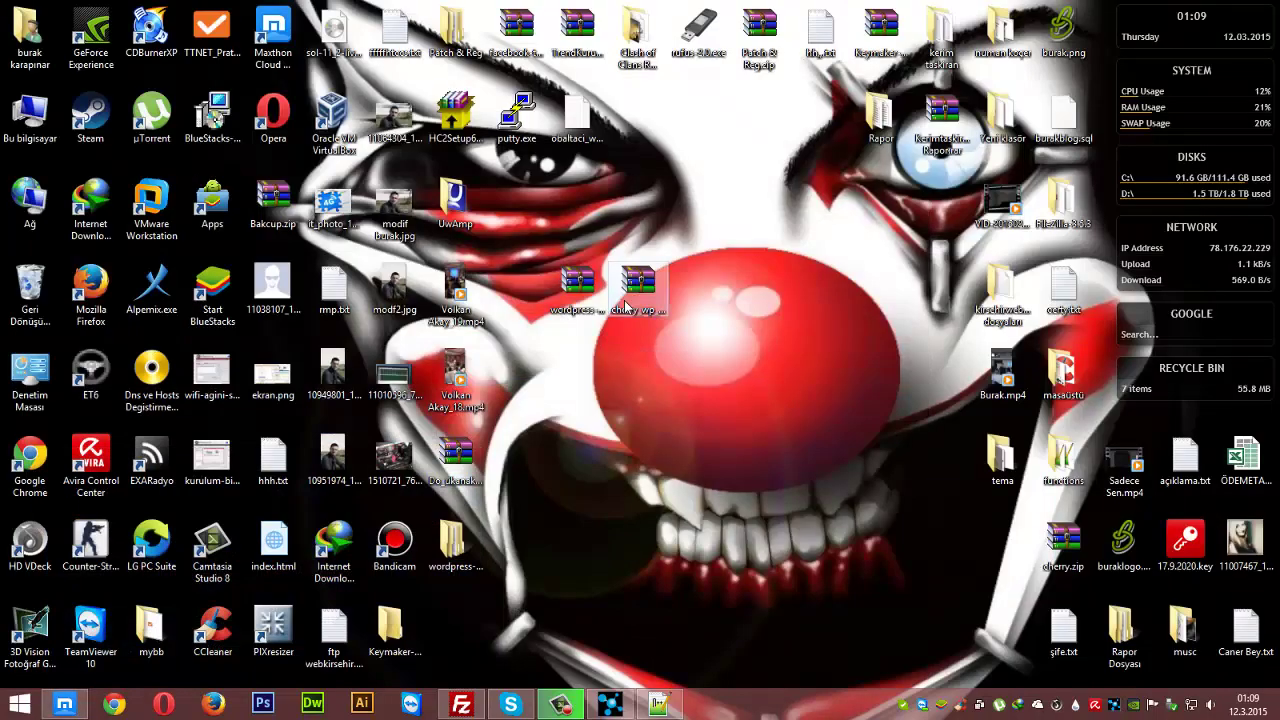
- Extract wordpress-4.1.1-tr_TR(1).zip into its own folder with Yes to All, then open This PC
drag(572, 430, 562, 292)
right_click(578, 294)
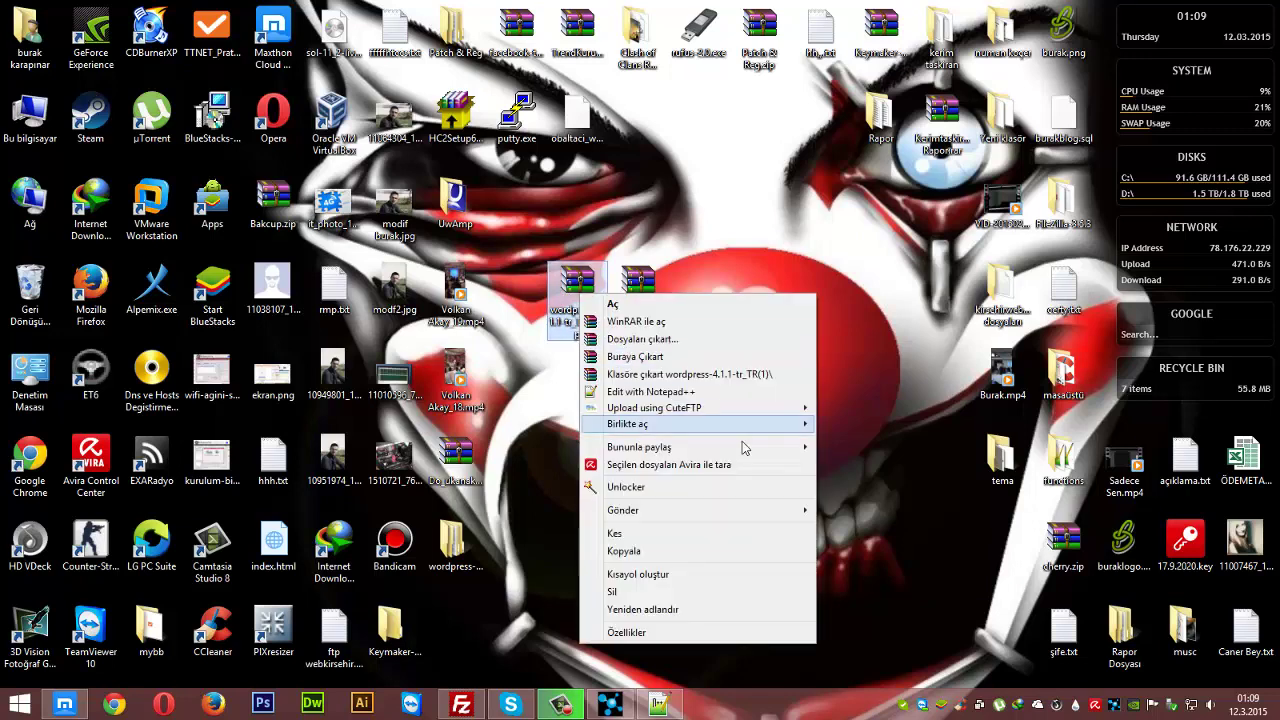
click(737, 346)
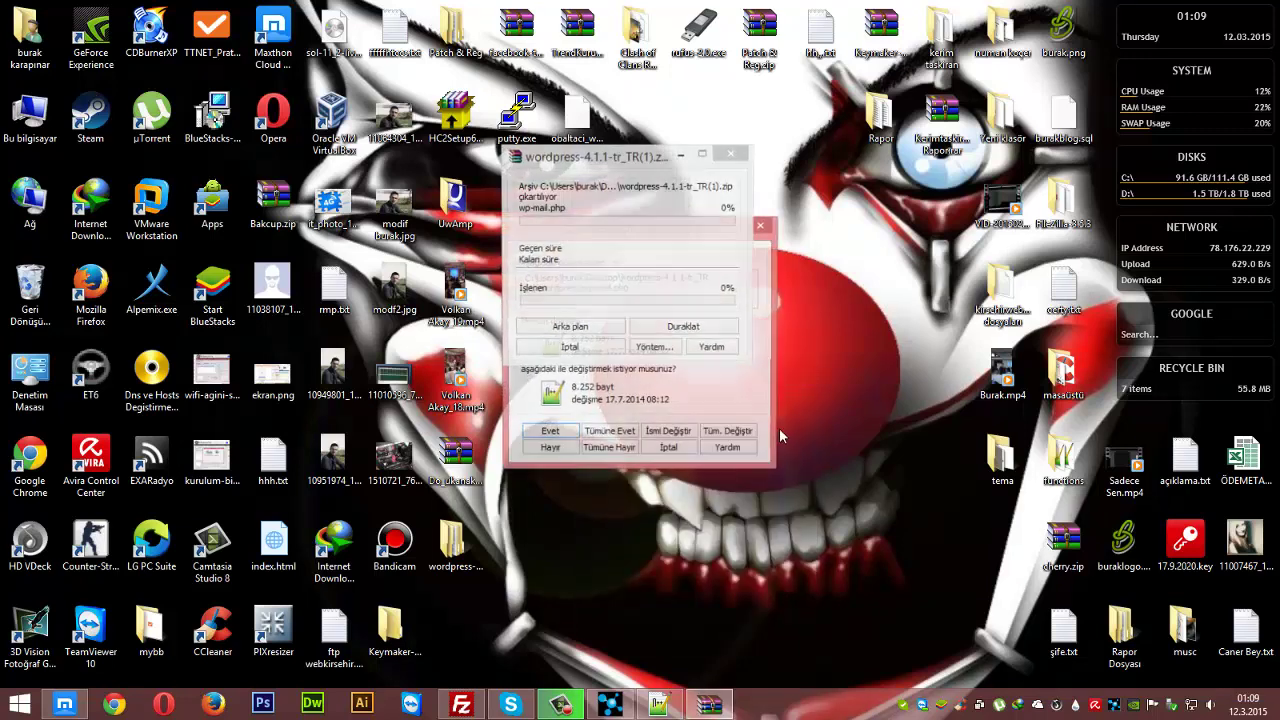
click(621, 436)
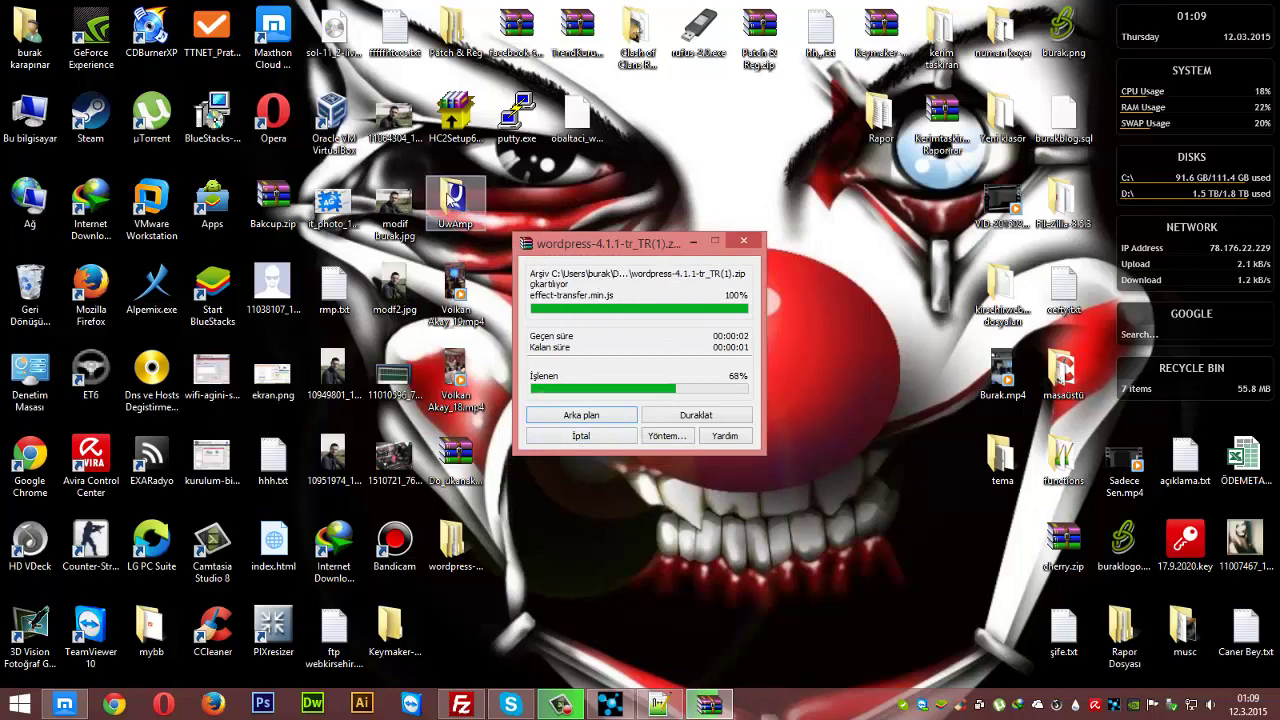
double_click(30, 115)
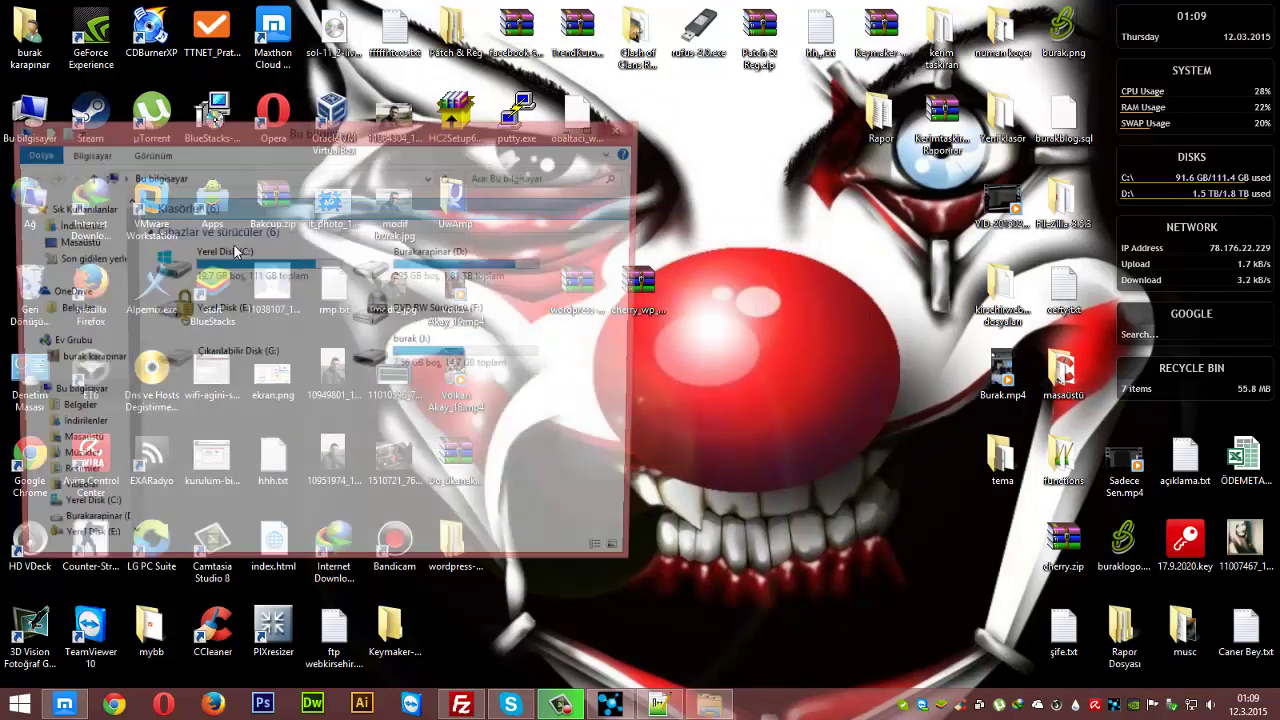
- Launch UwAmp.exe from the C:\UwAmp folder to start Apache and MySQL
double_click(236, 251)
drag(308, 142, 890, 140)
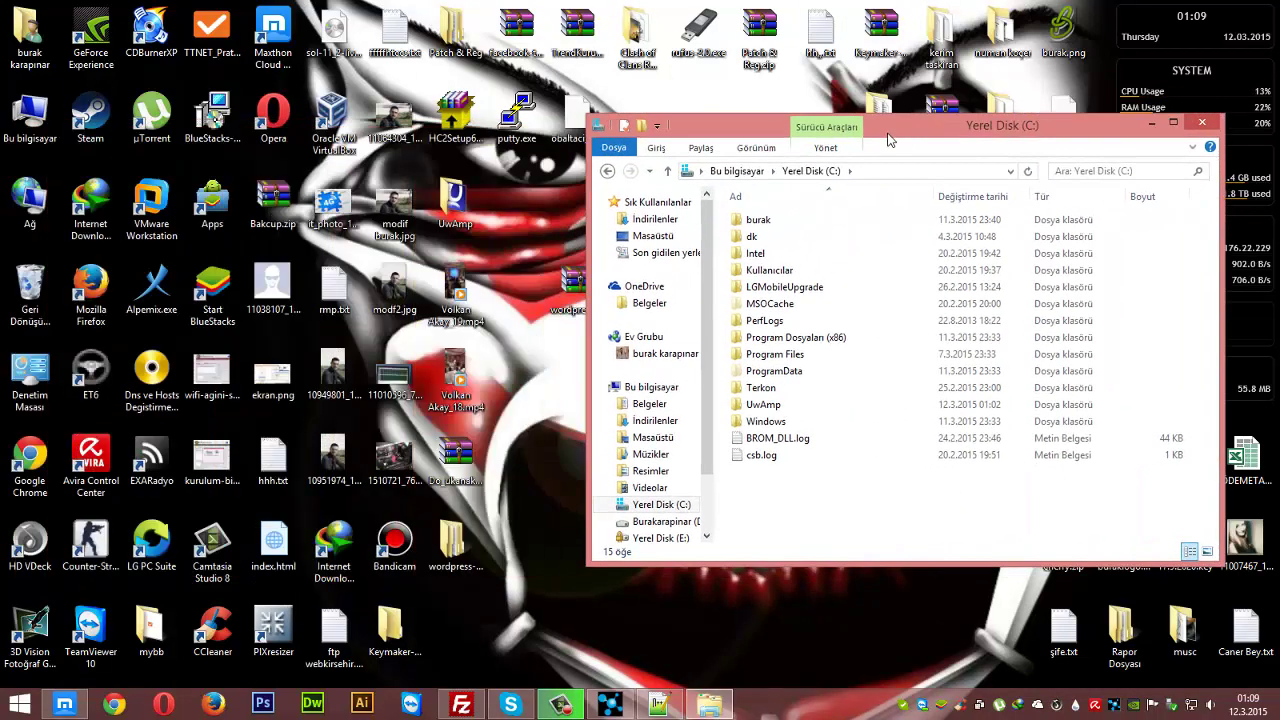
double_click(798, 405)
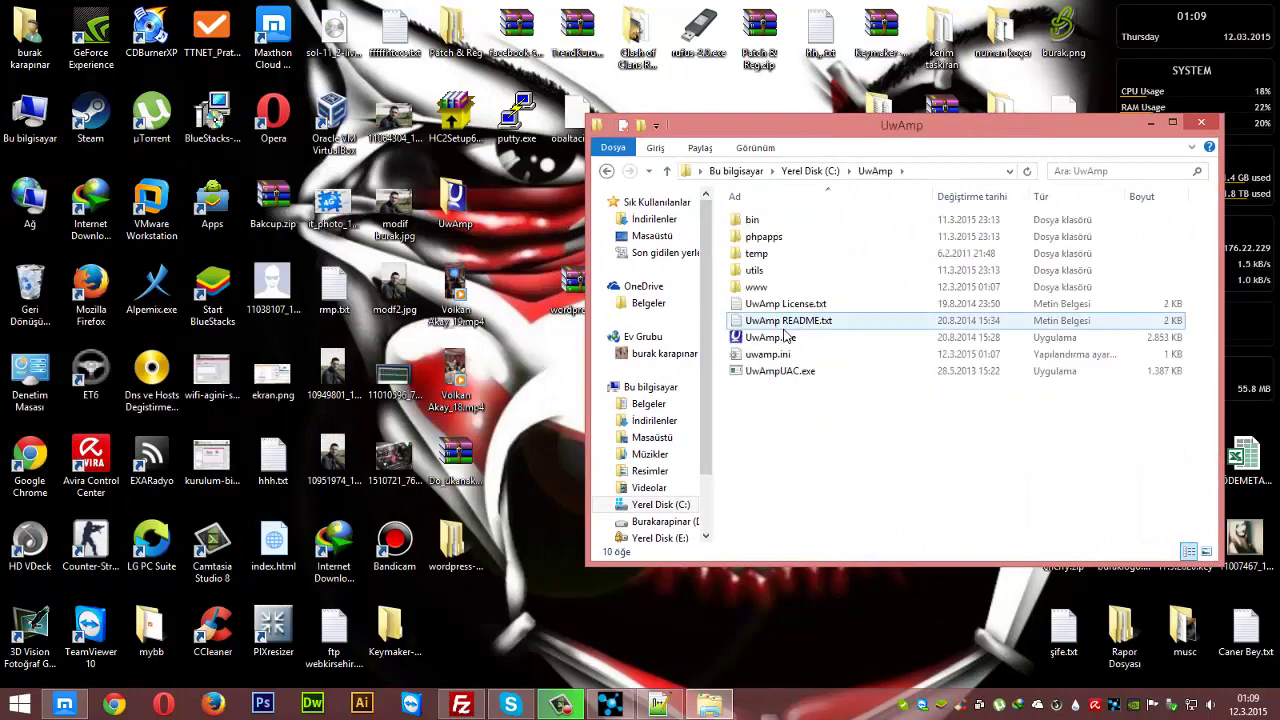
double_click(785, 337)
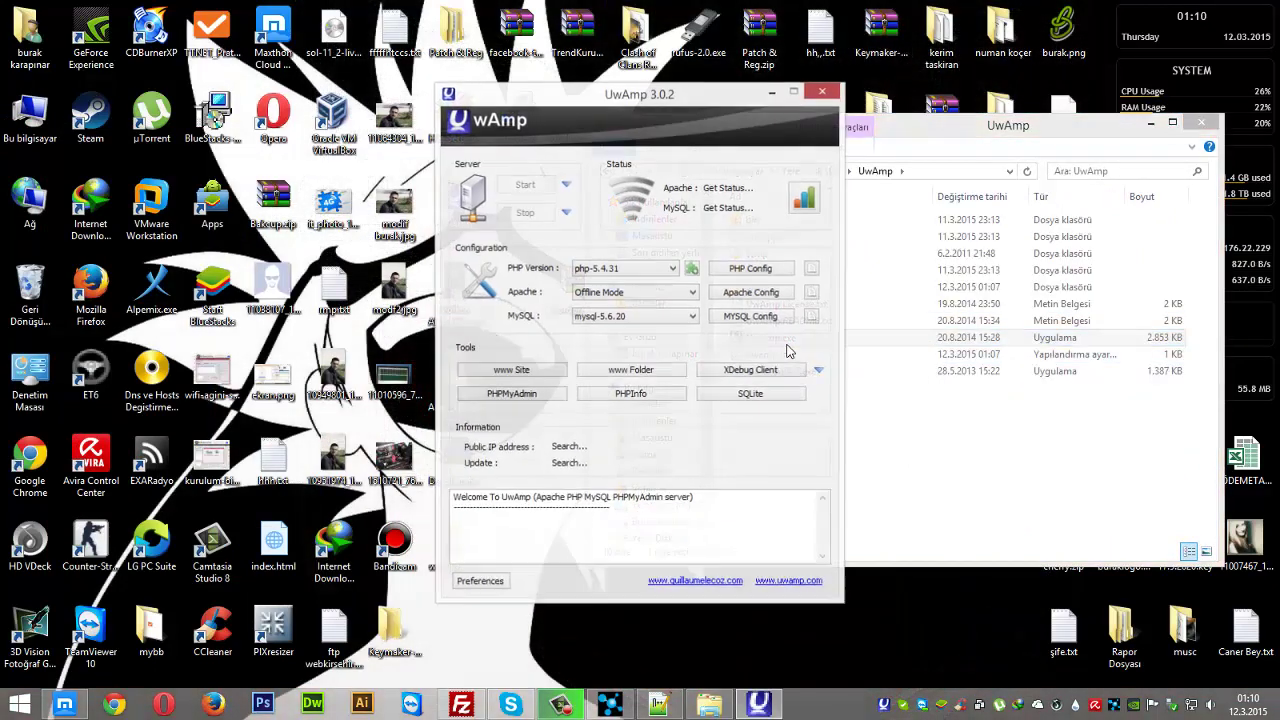
drag(642, 102, 487, 95)
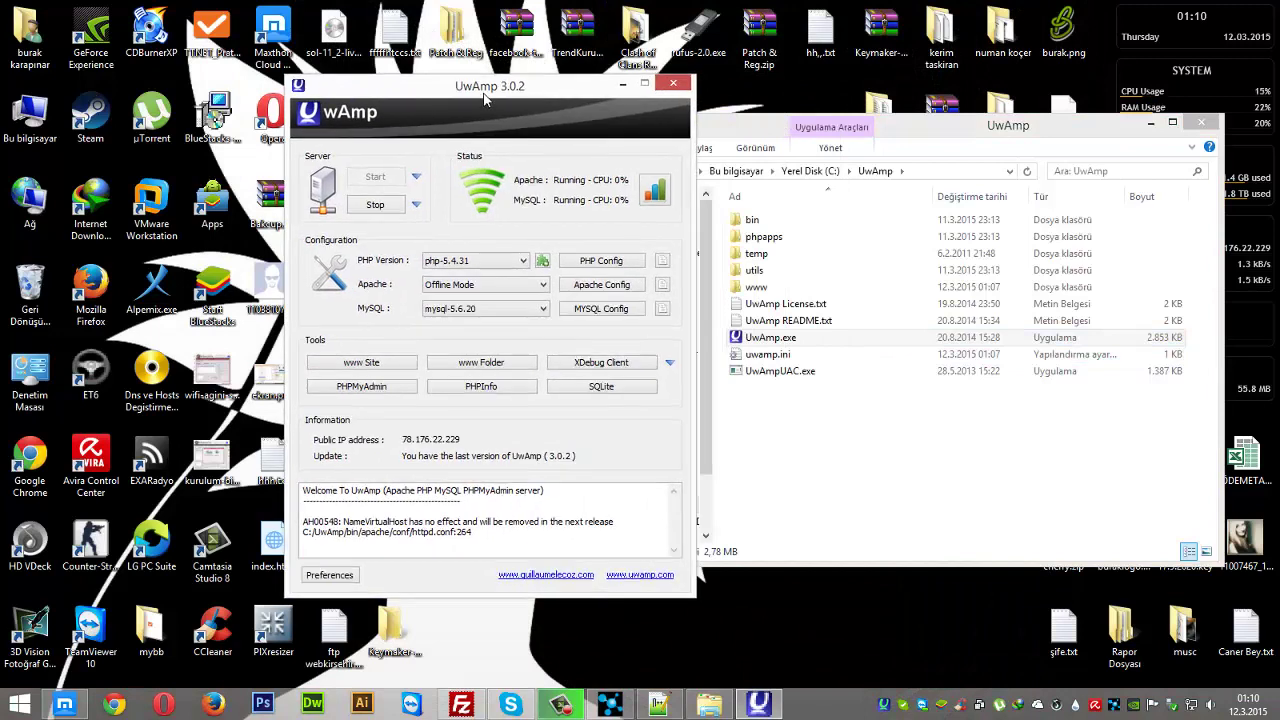
click(603, 286)
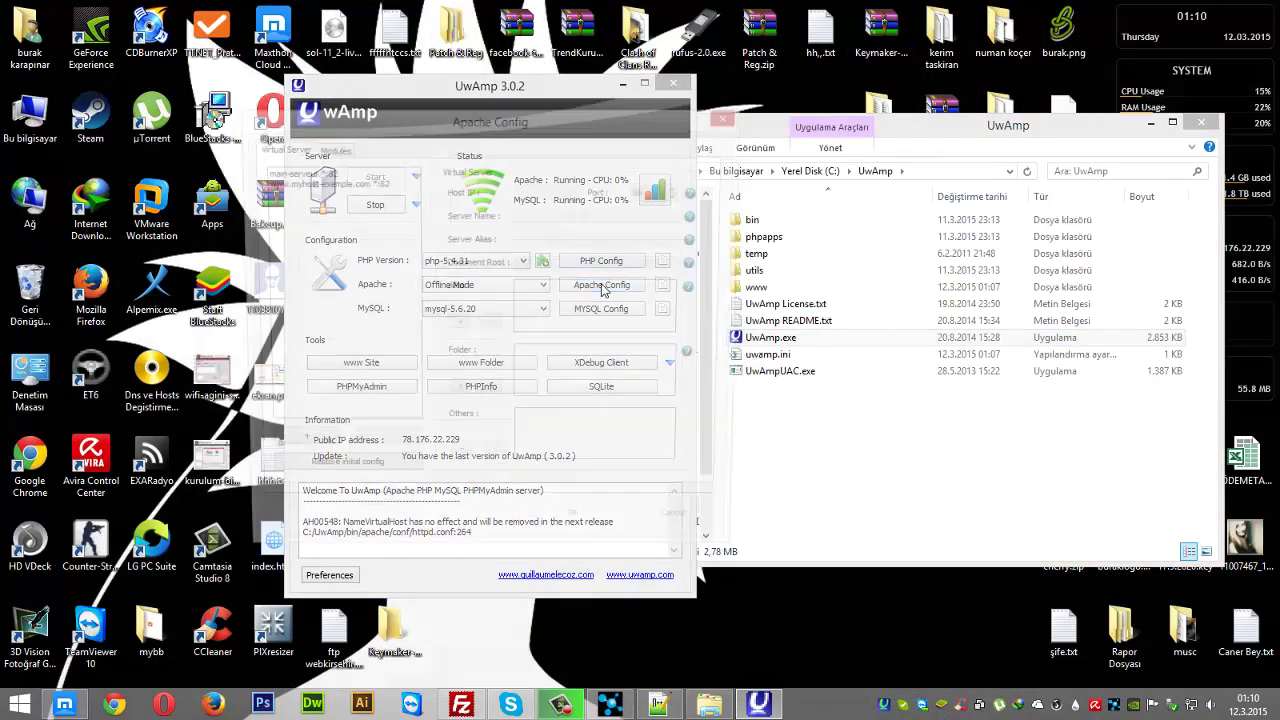
click(318, 173)
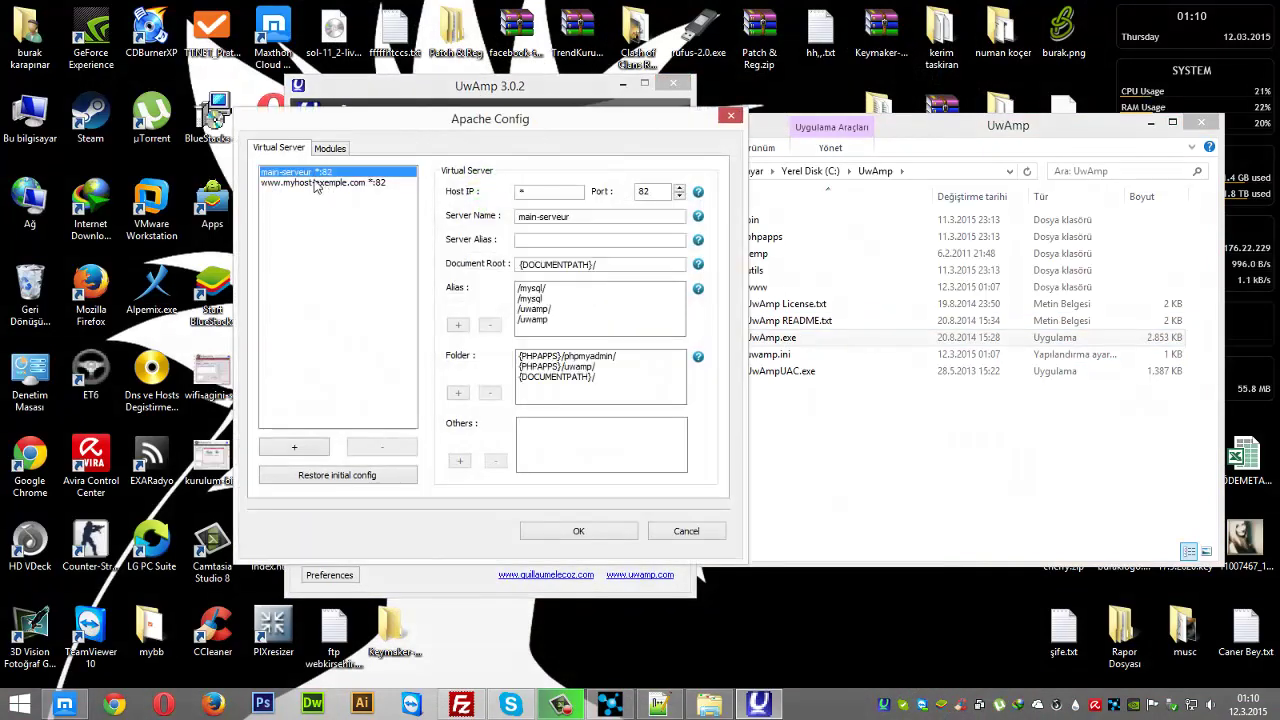
click(318, 182)
click(315, 172)
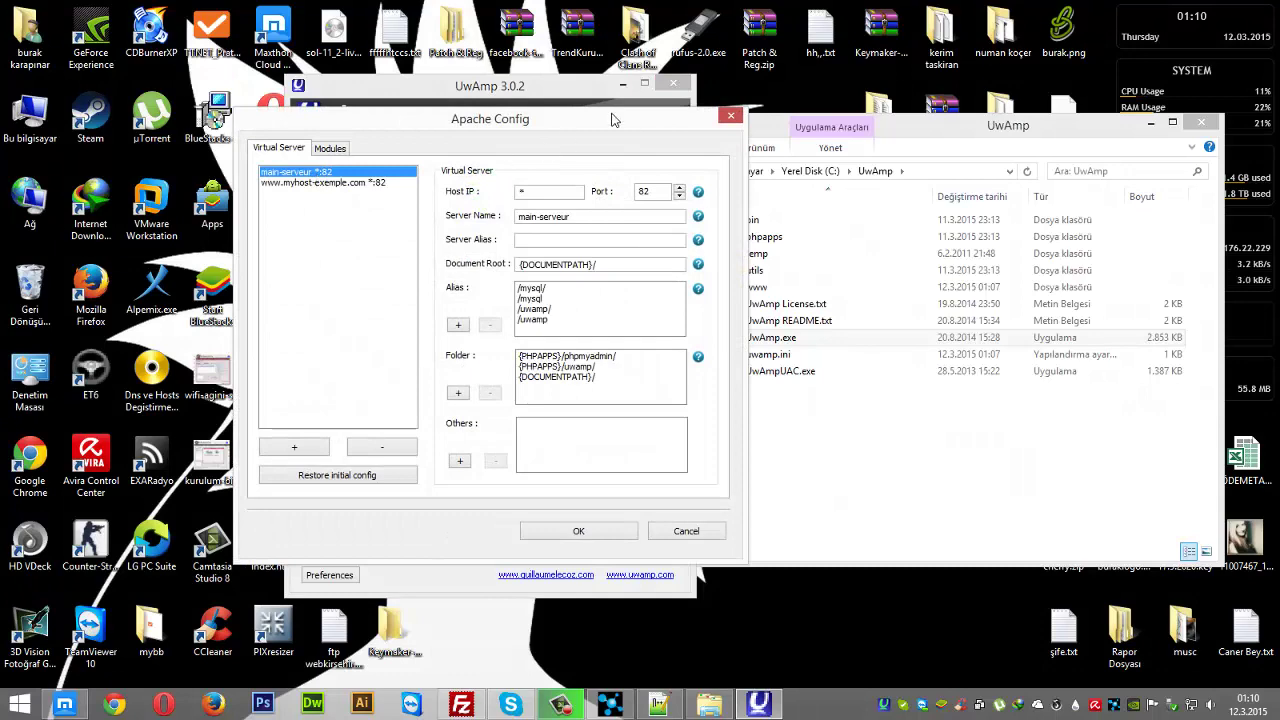
click(728, 116)
- Minimize UwAmp, refresh the C:\UwAmp folder listing and minimize File Explorer
drag(492, 88, 435, 93)
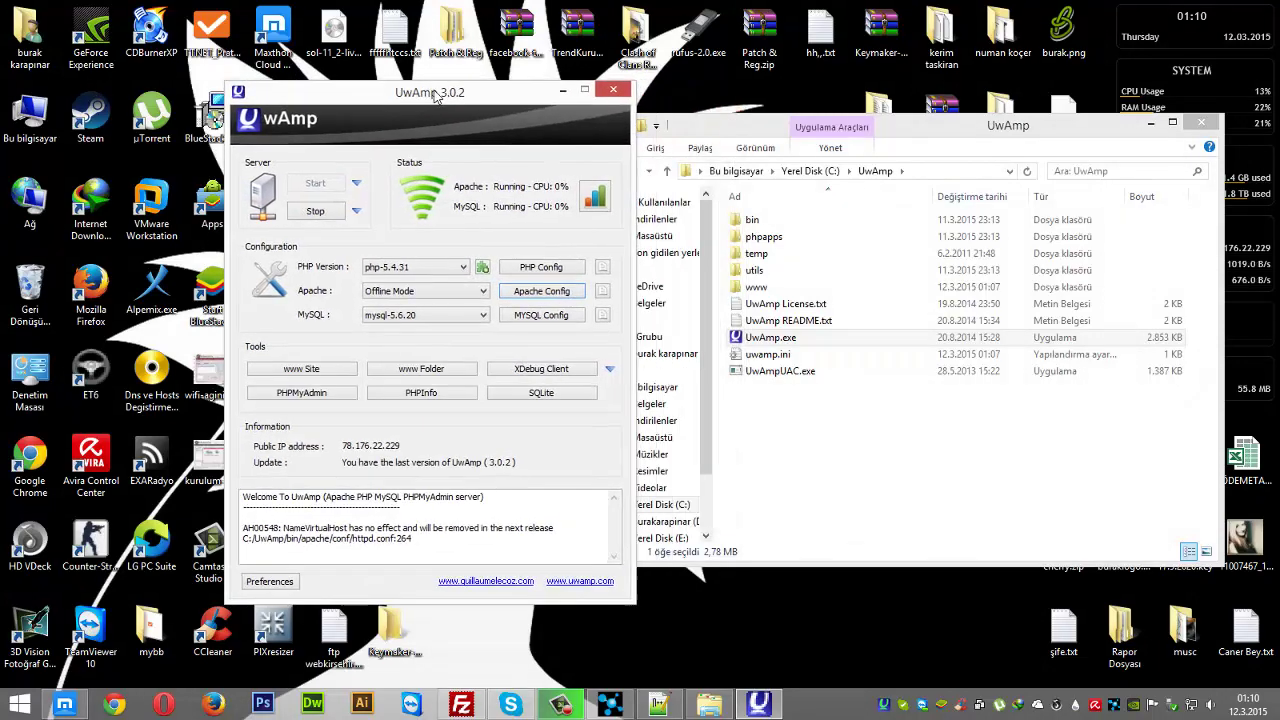
click(564, 91)
drag(753, 131, 623, 126)
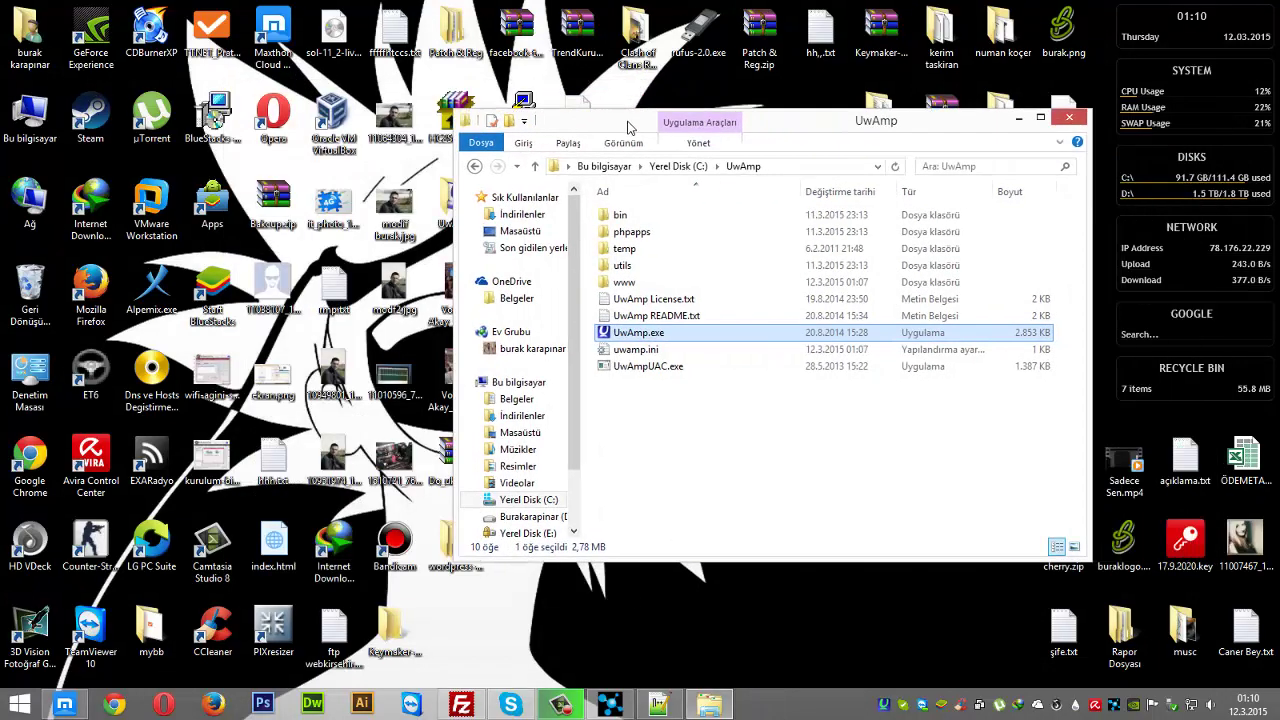
right_click(753, 458)
click(768, 482)
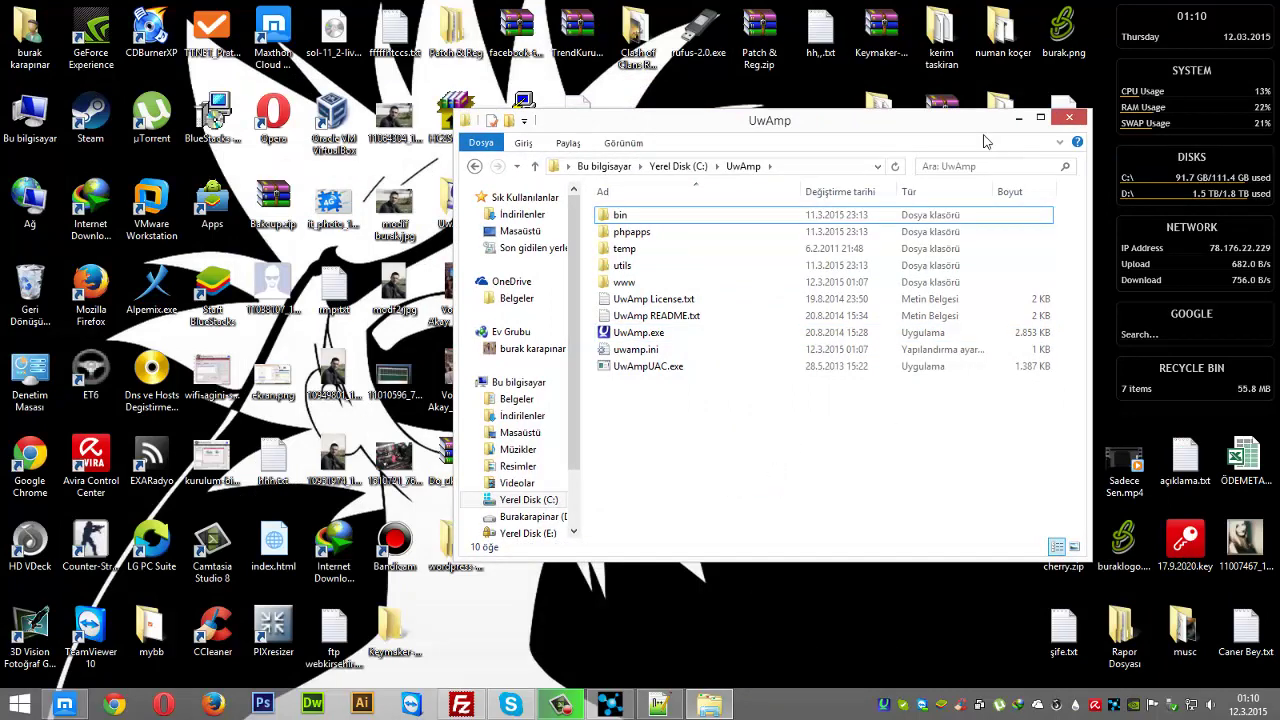
key(super+Down)
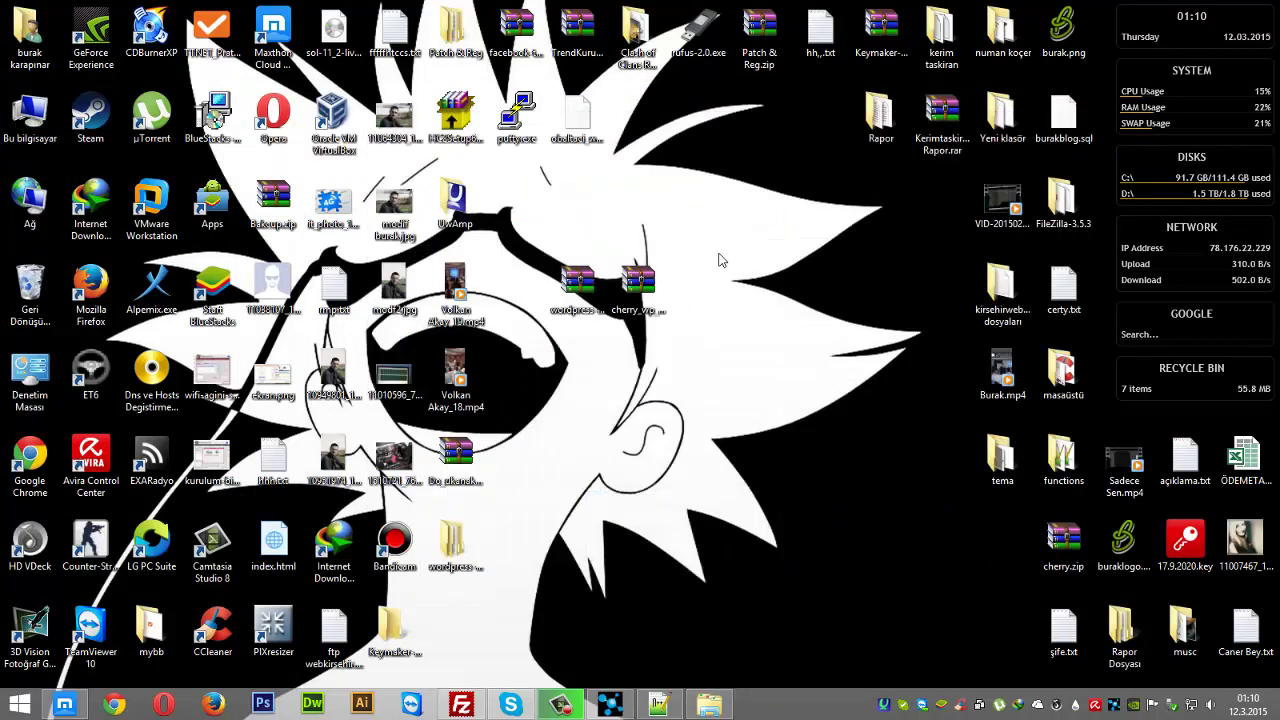
- Load localhost:82 in a new Maxthon tab, open the www Site page, and restore UwAmp
click(68, 705)
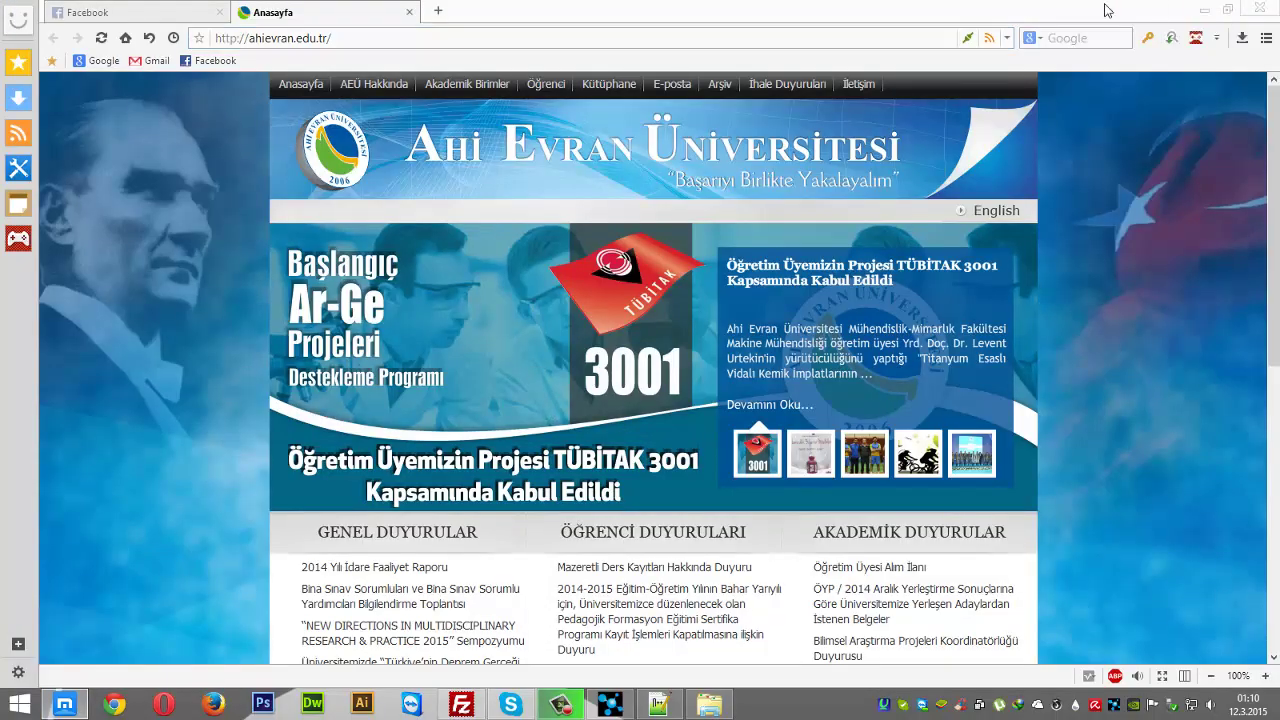
click(438, 11)
text(lo)
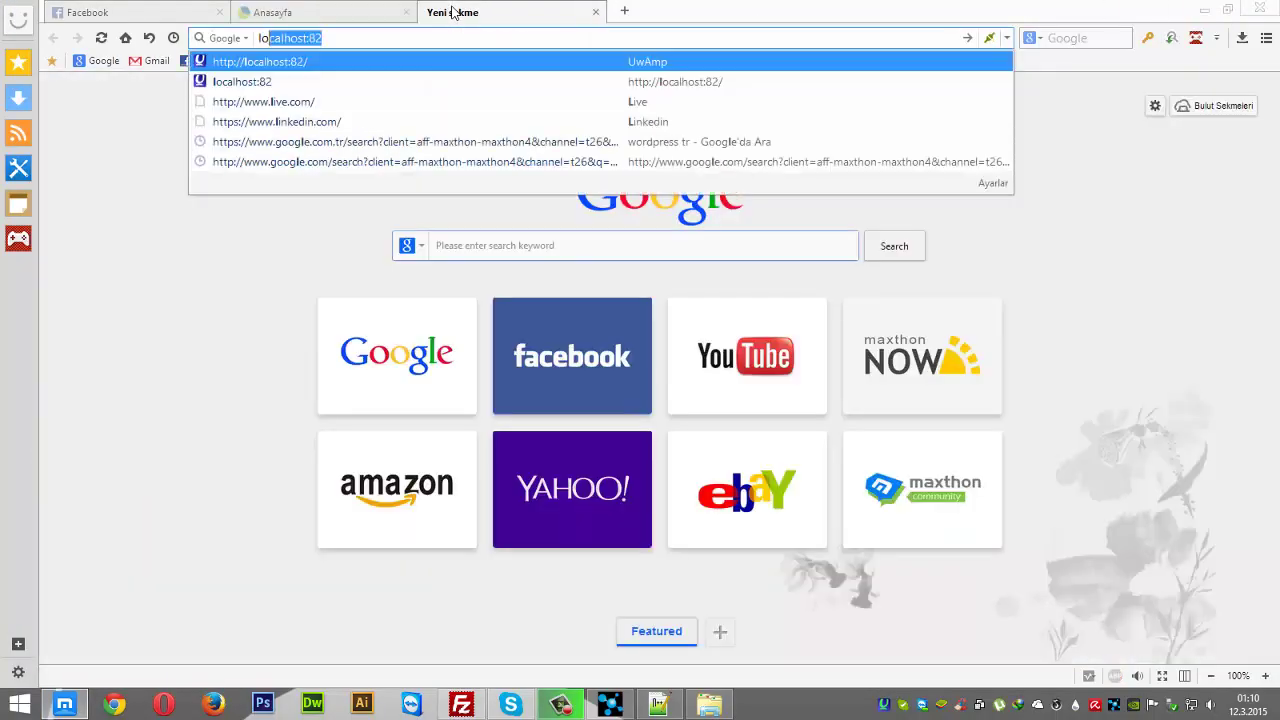
text(cal)
key(Return)
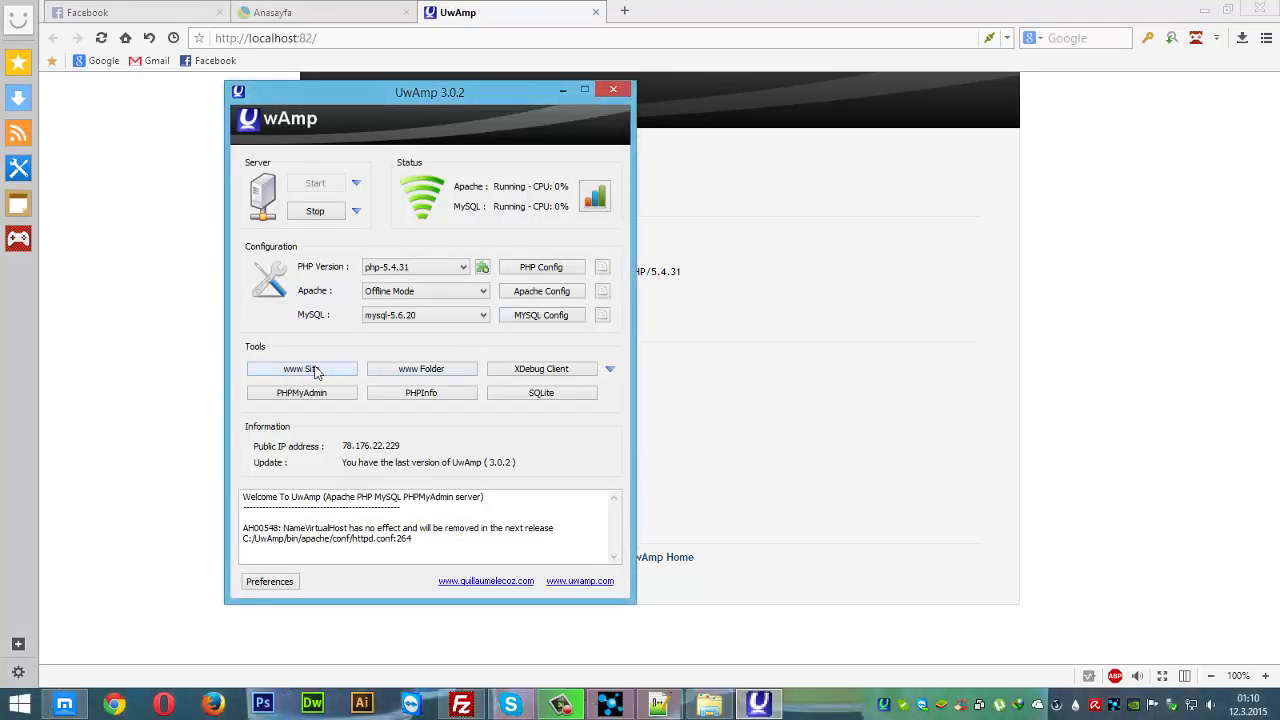
click(314, 371)
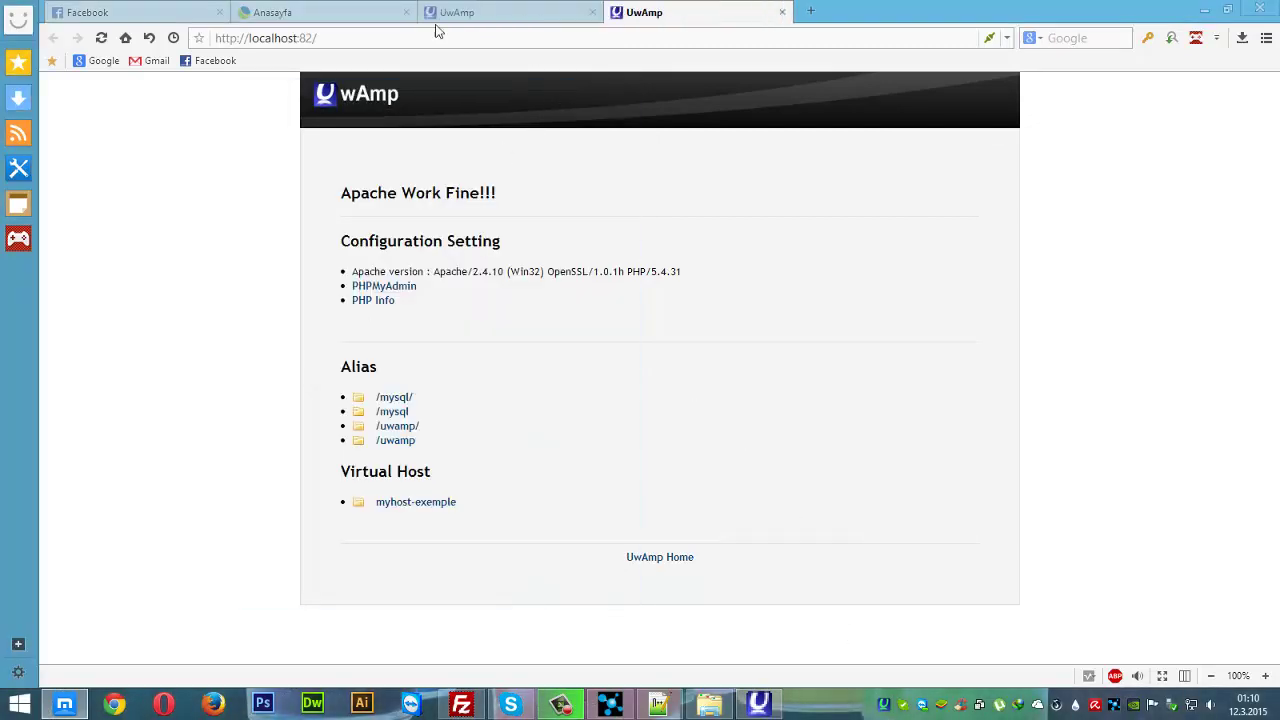
click(758, 704)
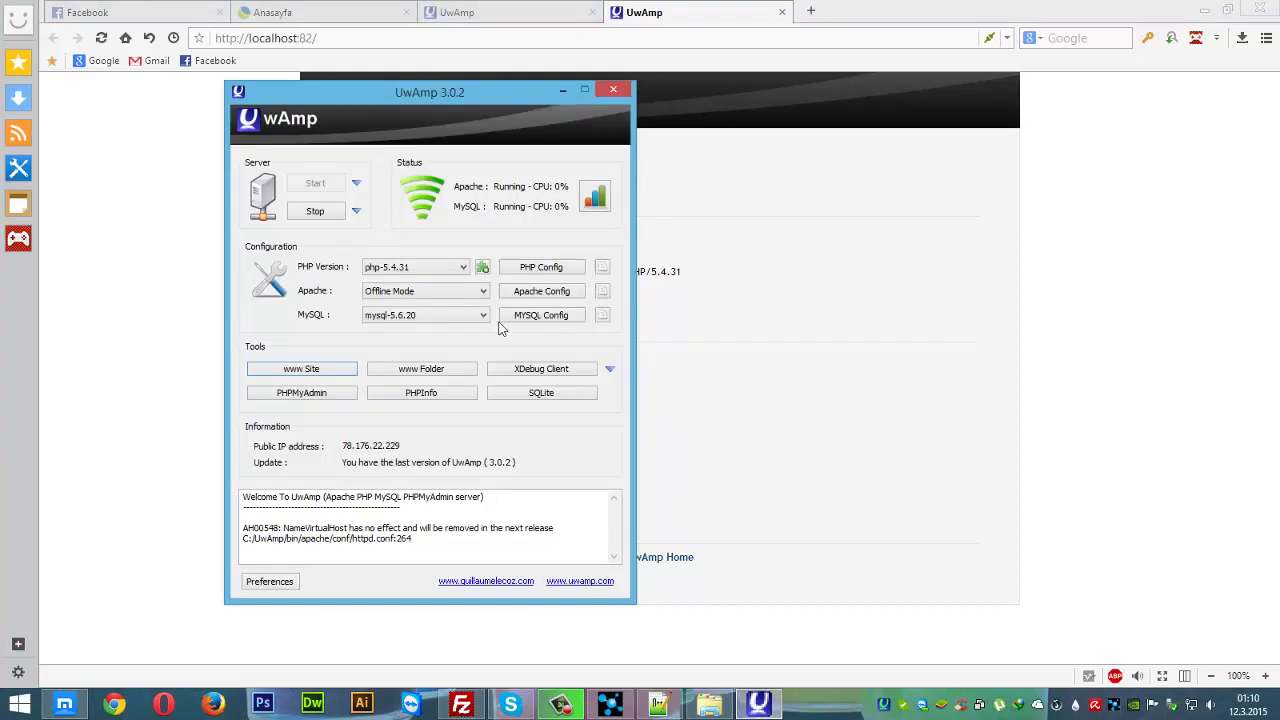
- Create a new folder named mucur inside UwAmp's www directory and open it
click(437, 370)
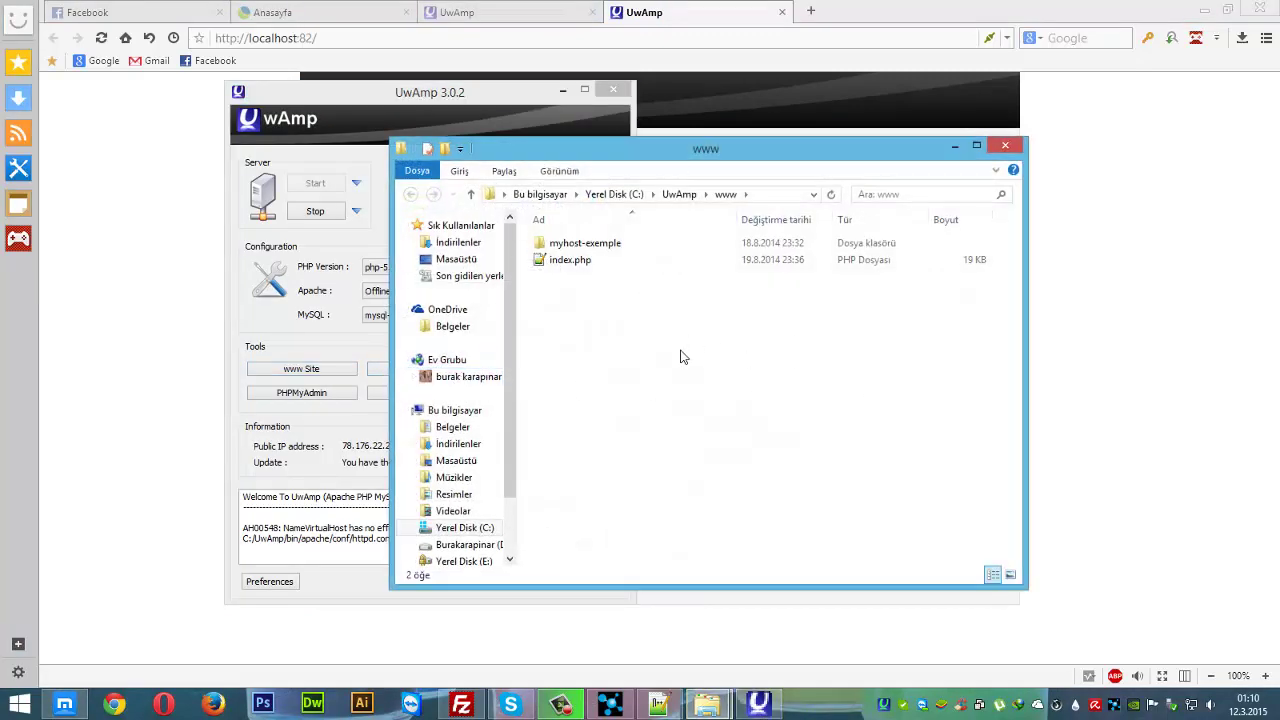
right_click(646, 344)
mouse_move(723, 531)
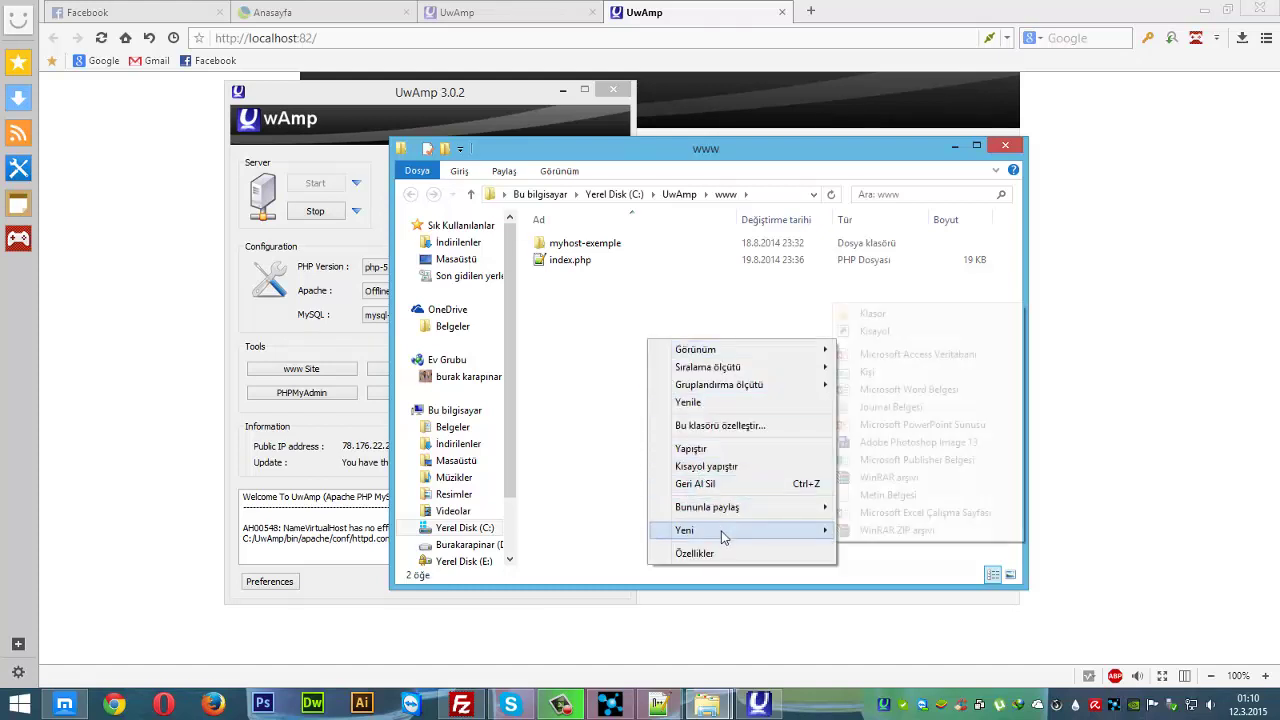
click(868, 316)
text(mucur)
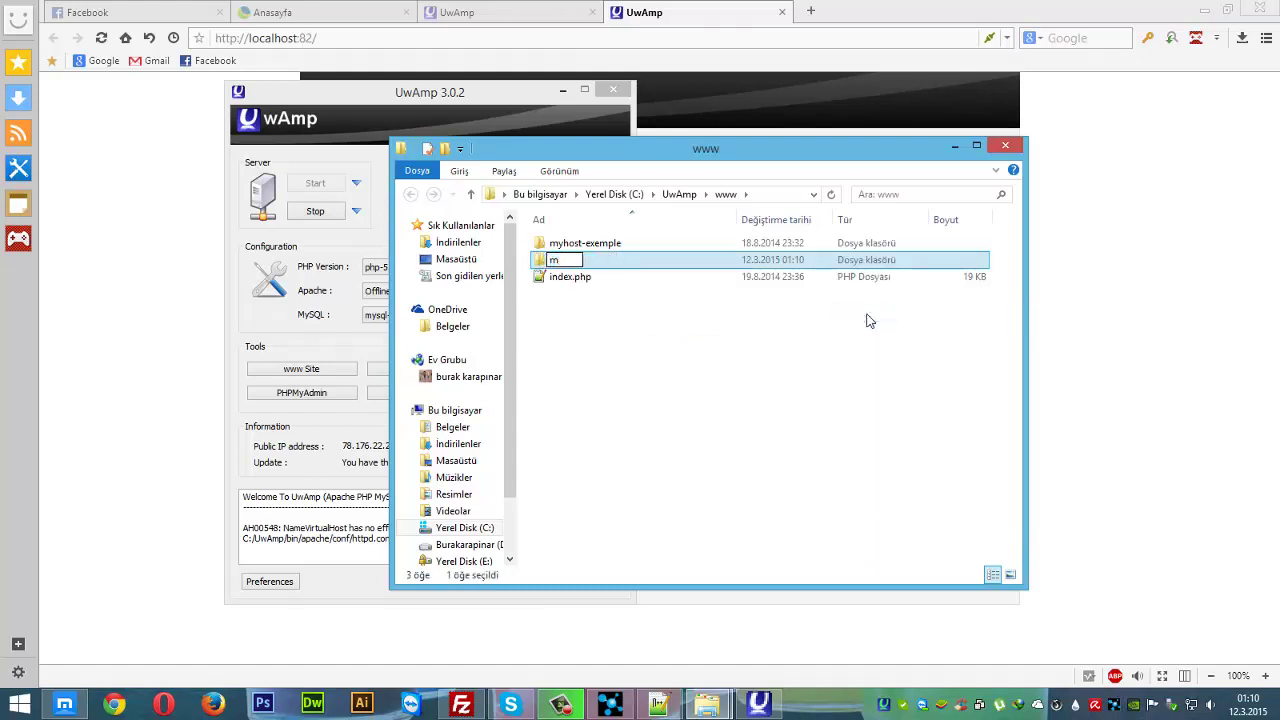
key(Return)
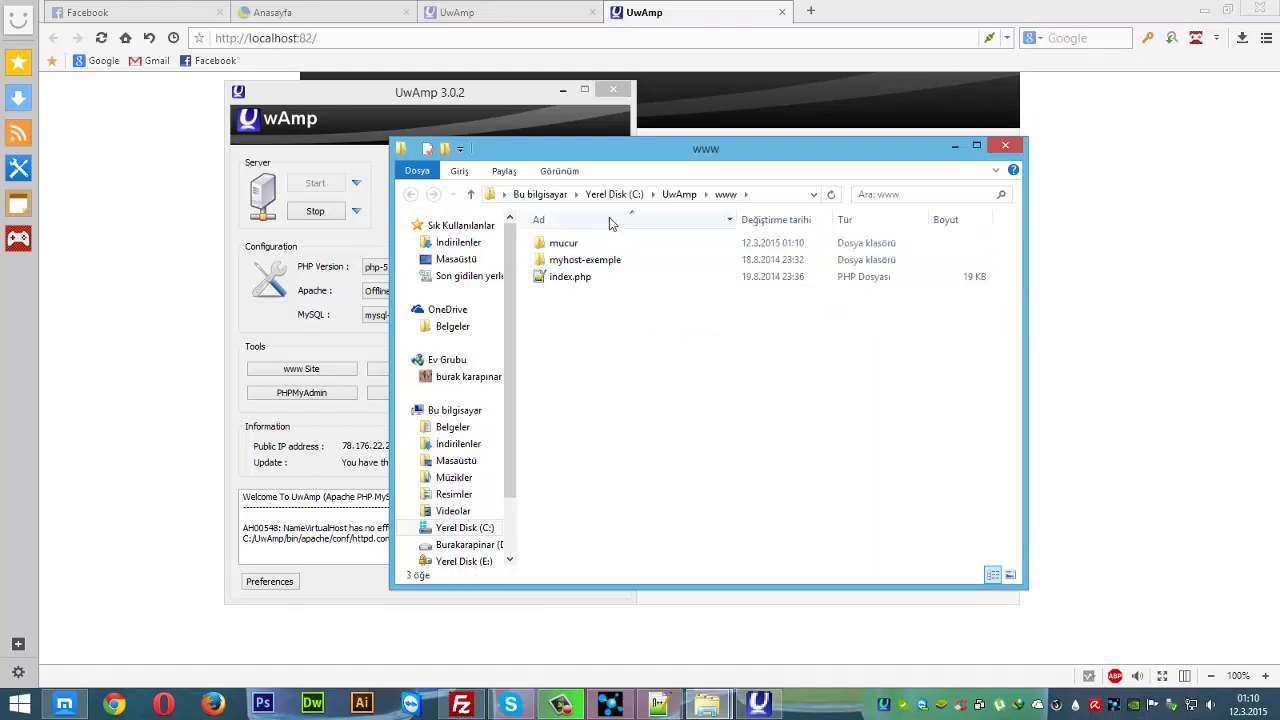
double_click(605, 243)
- Open the inner wordpress subfolder of the extracted wordpress-4.1.1-tr_TR(1) folder
click(1204, 9)
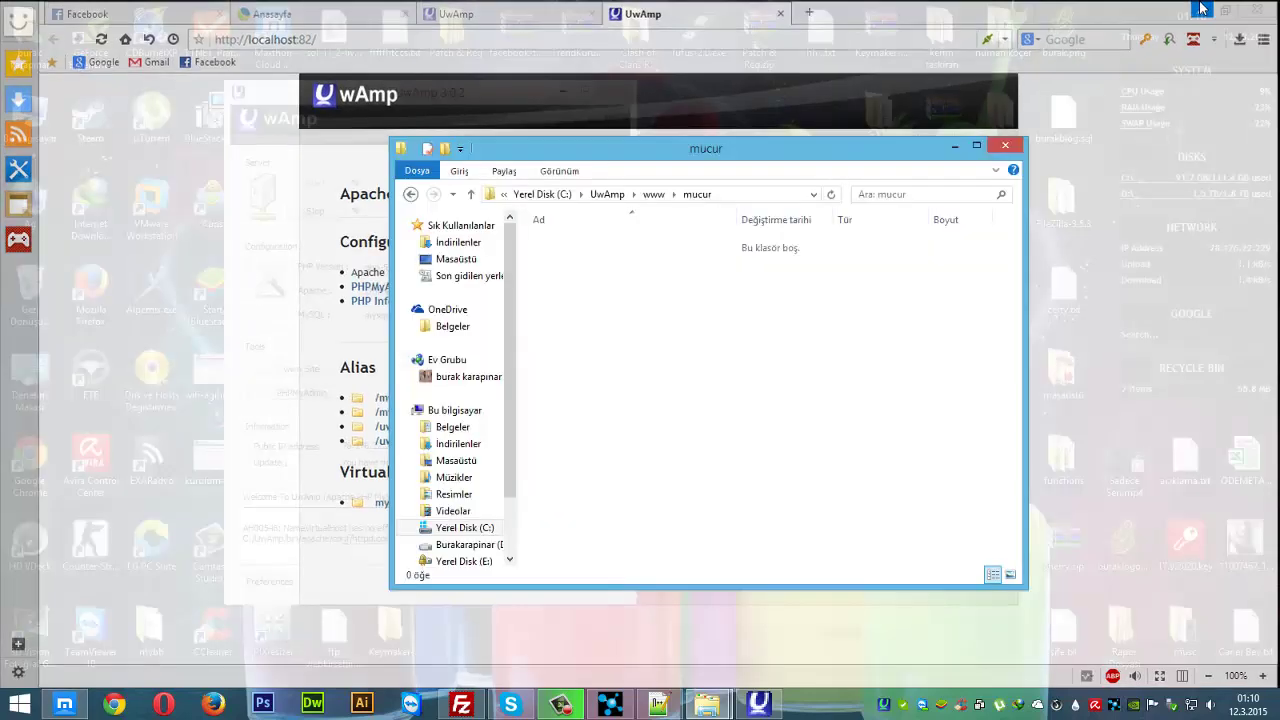
drag(645, 155, 1007, 135)
click(549, 86)
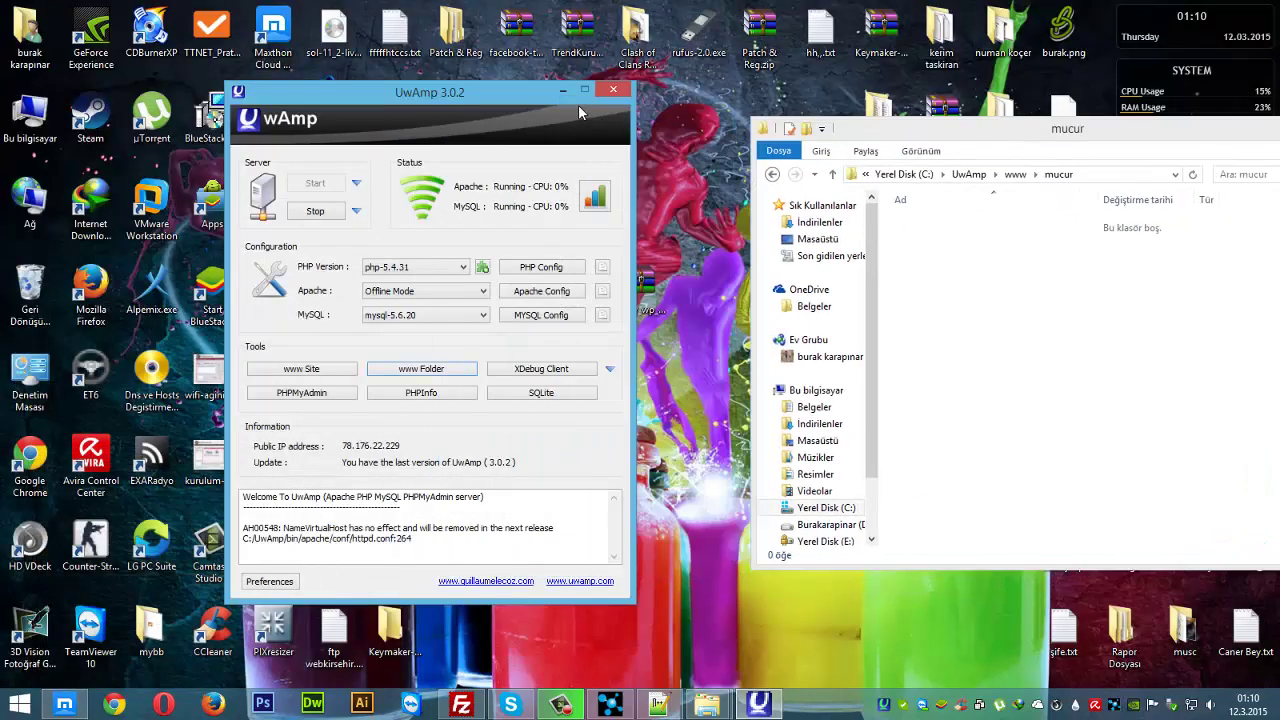
click(561, 90)
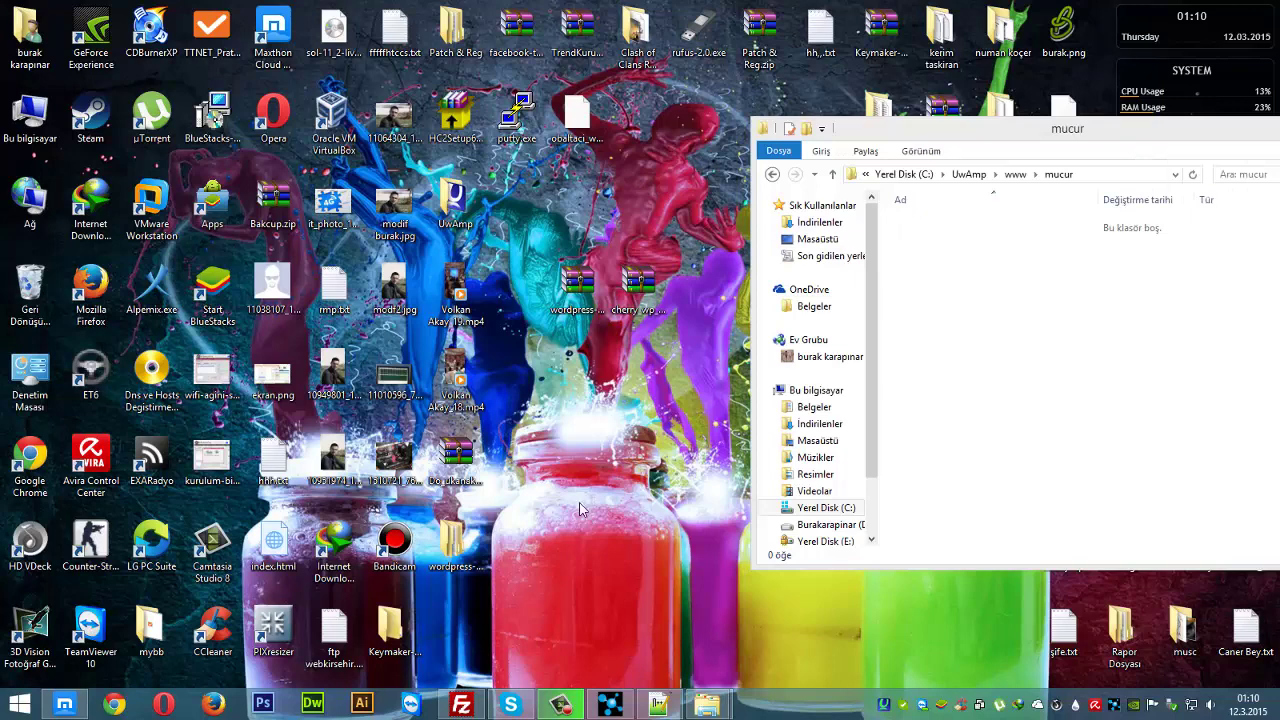
click(460, 530)
double_click(460, 530)
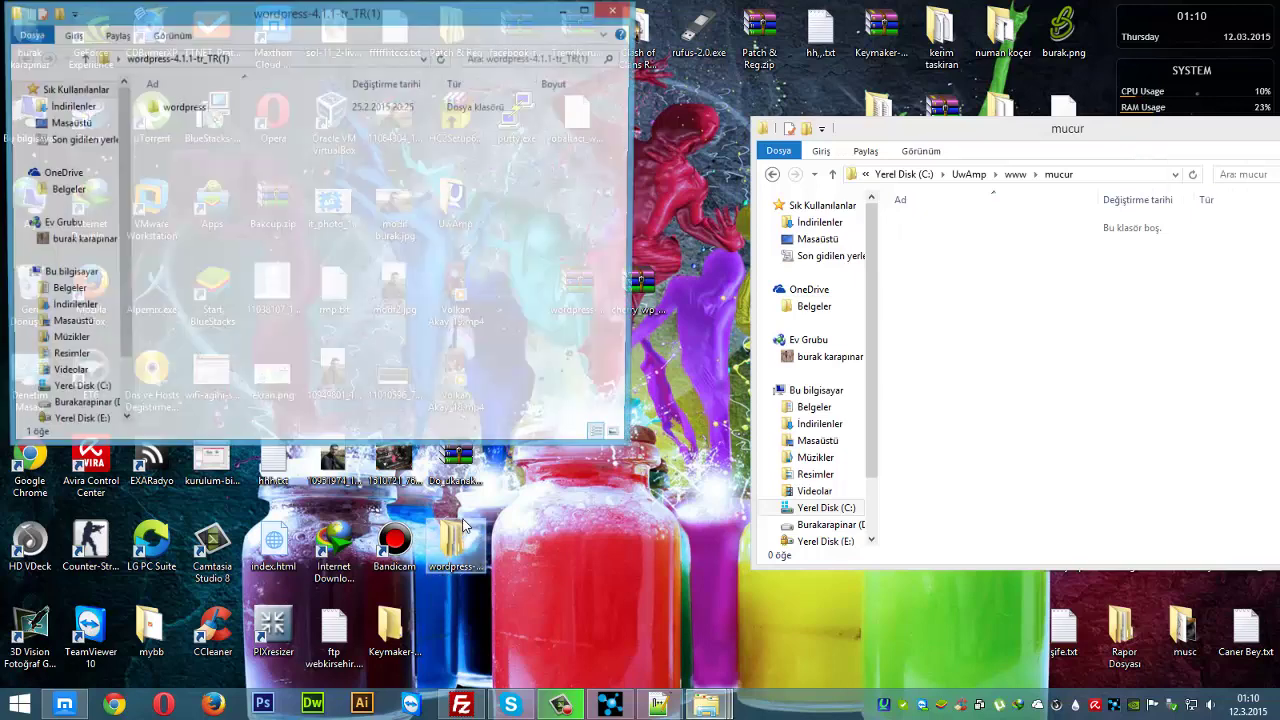
double_click(232, 107)
- Copy all WordPress files into the mucur folder and check wp-config-sample.php arrived
key(ctrl+a)
drag(252, 241, 1005, 281)
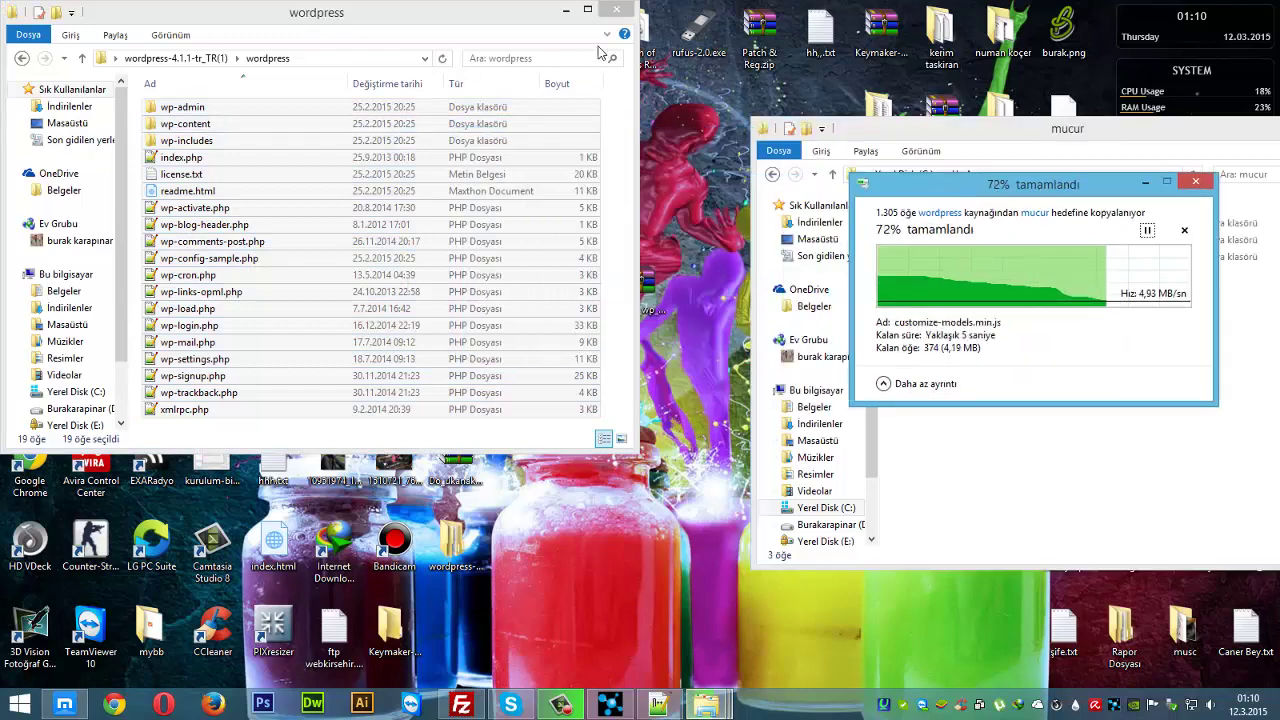
drag(950, 128, 601, 115)
click(660, 346)
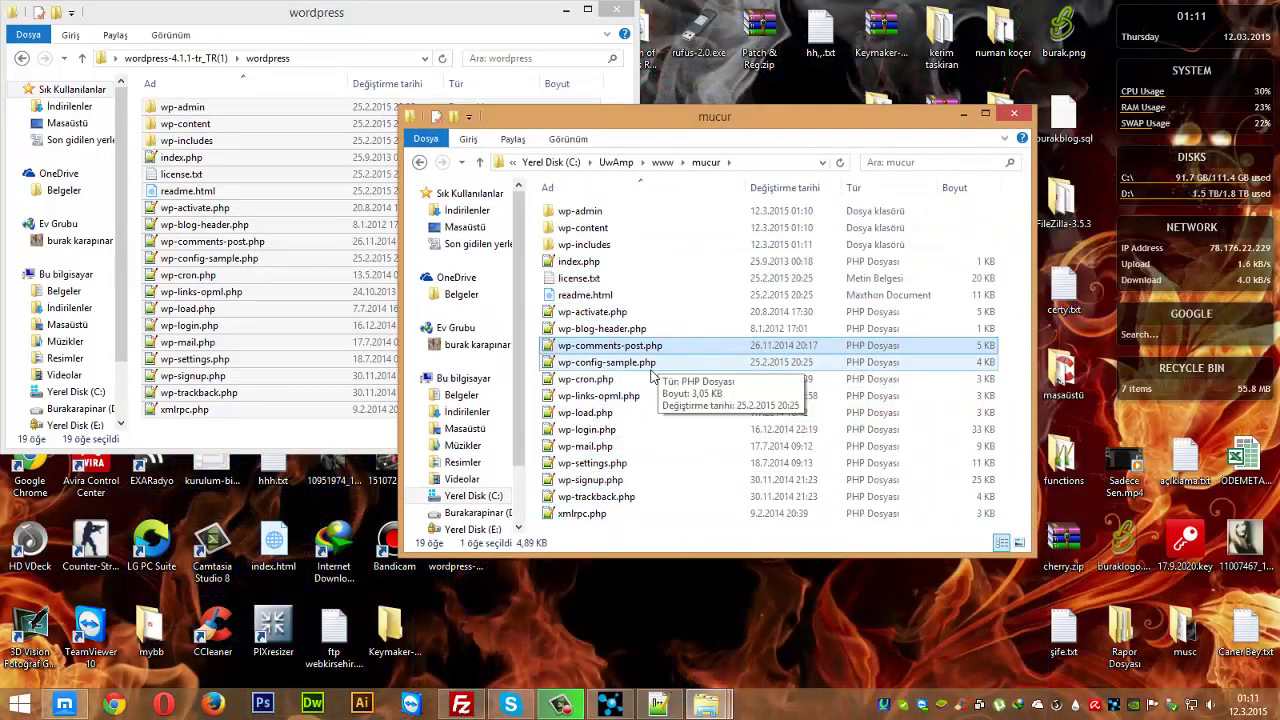
click(650, 362)
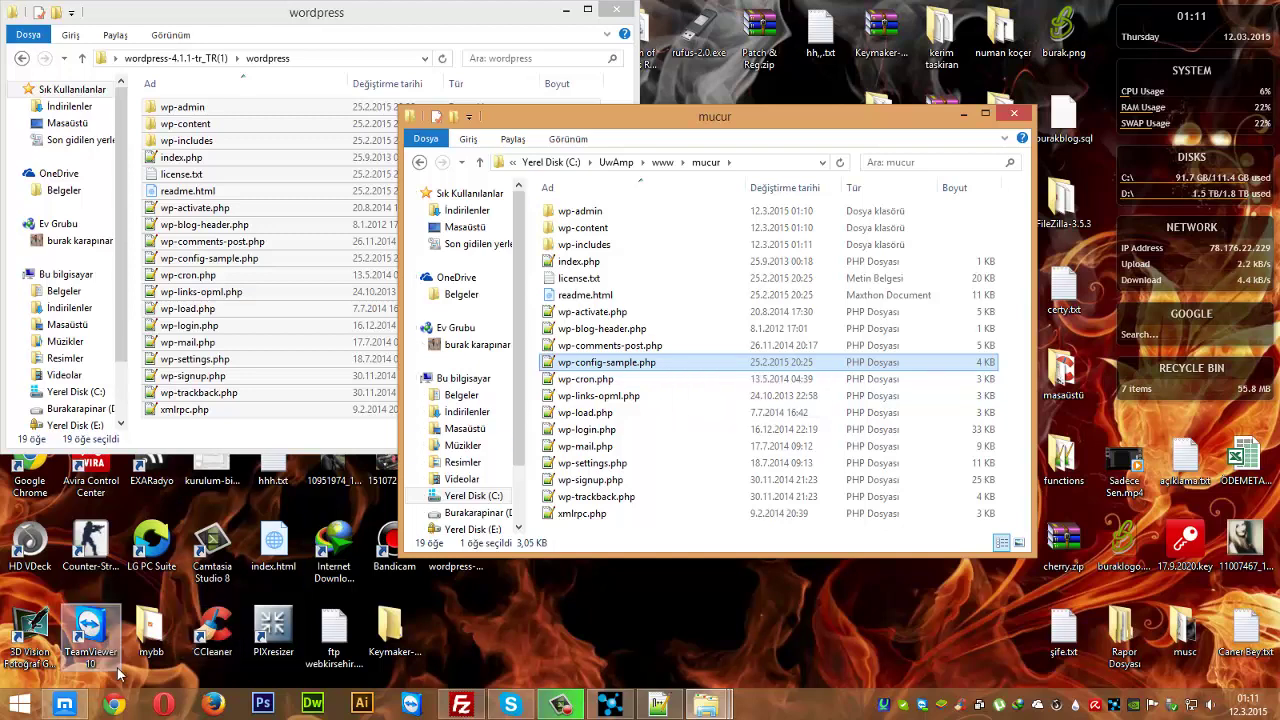
click(64, 705)
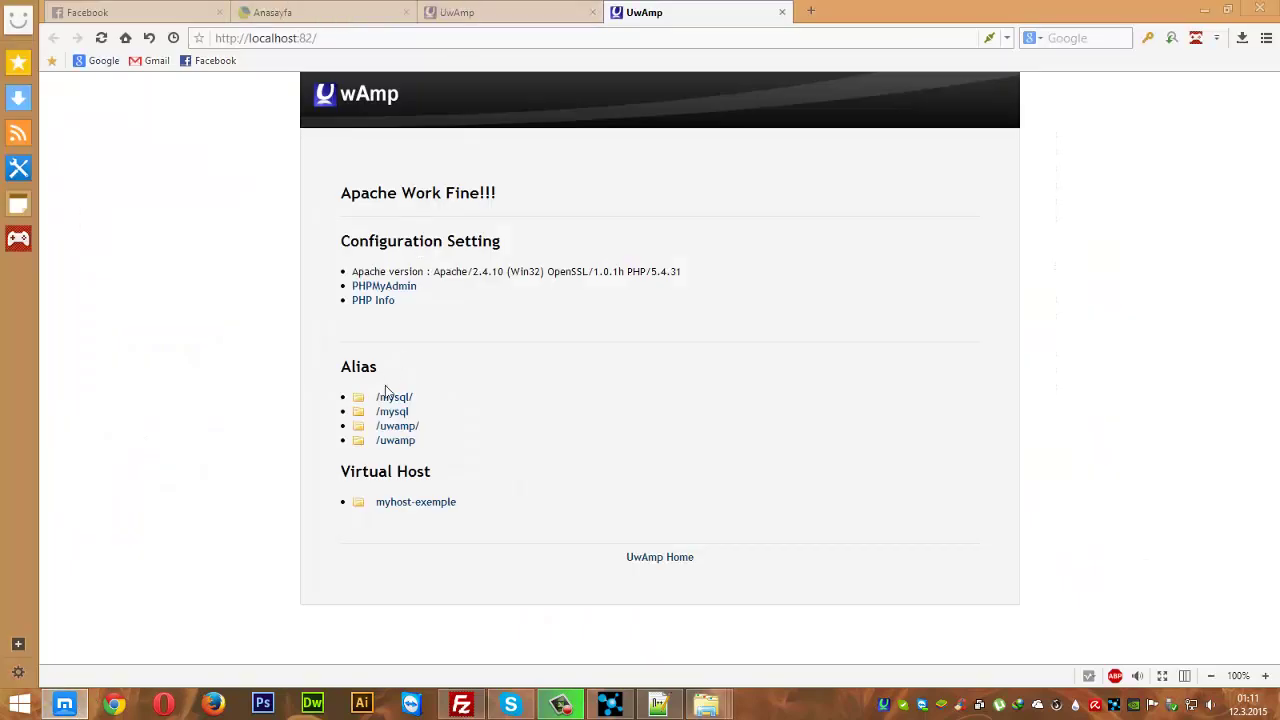
- Open phpMyAdmin from the local server page and attempt login as root
click(384, 286)
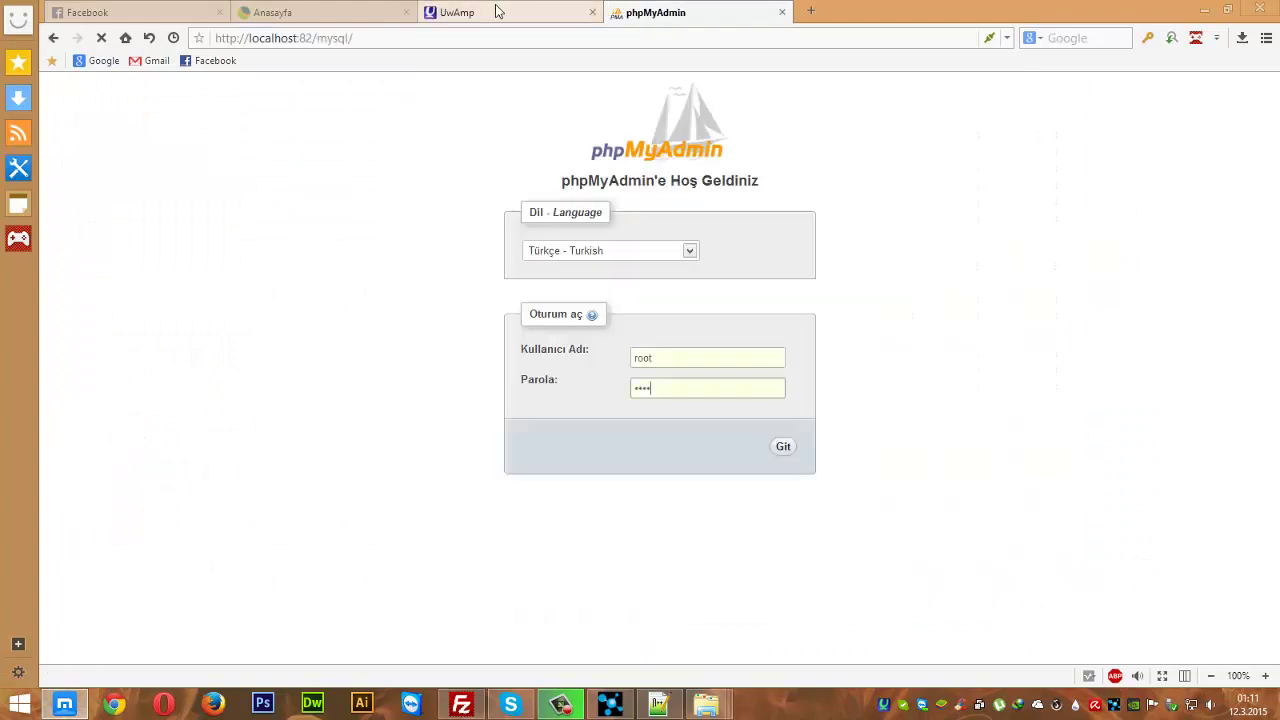
click(683, 358)
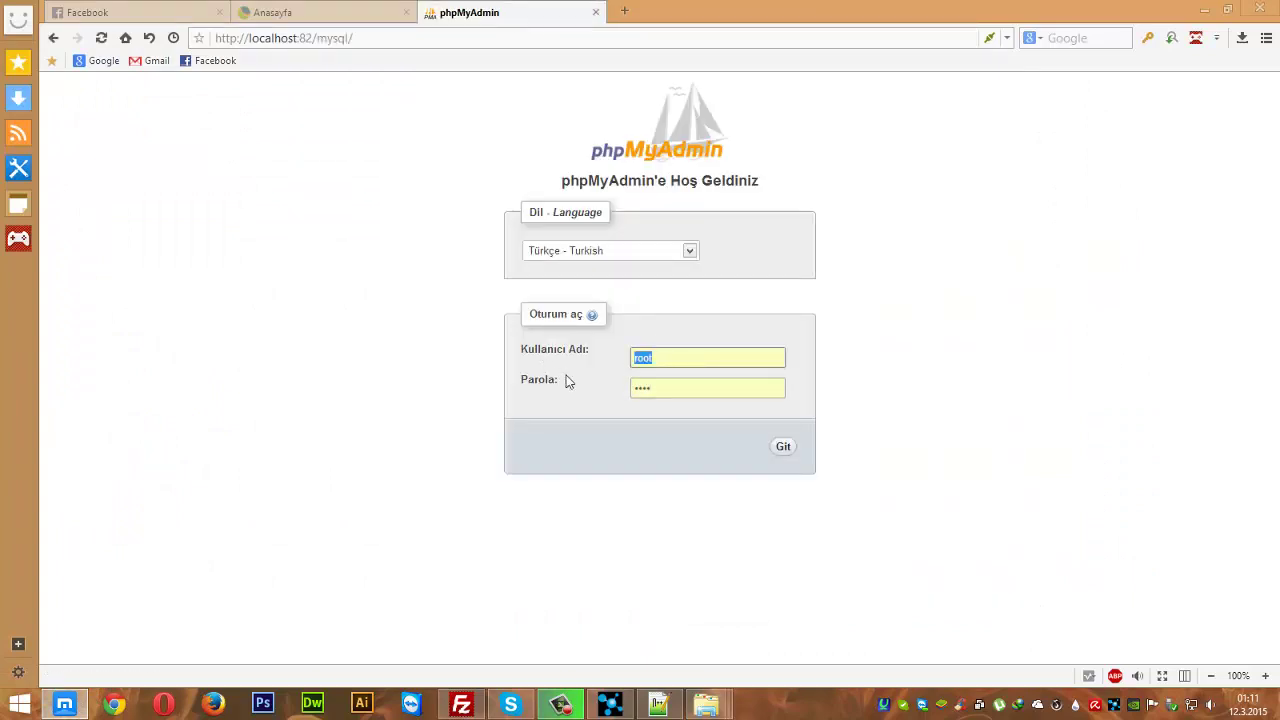
drag(674, 393, 497, 383)
text(root)
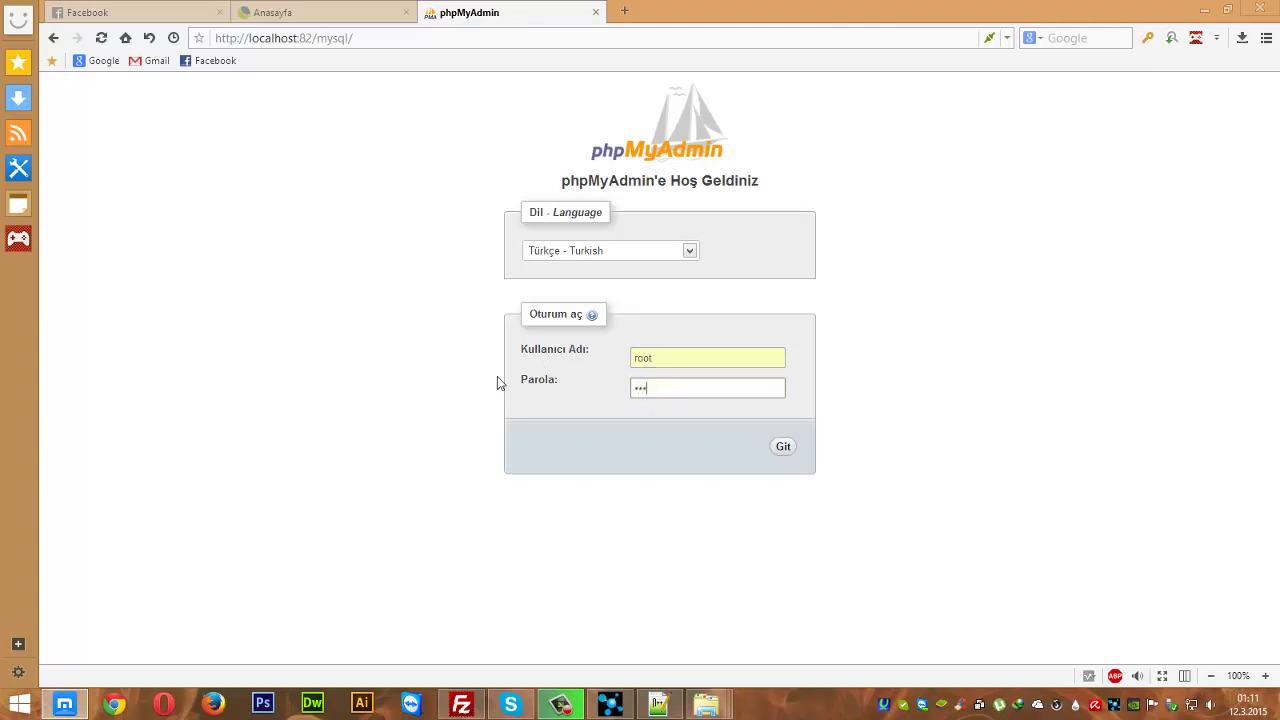
key(Return)
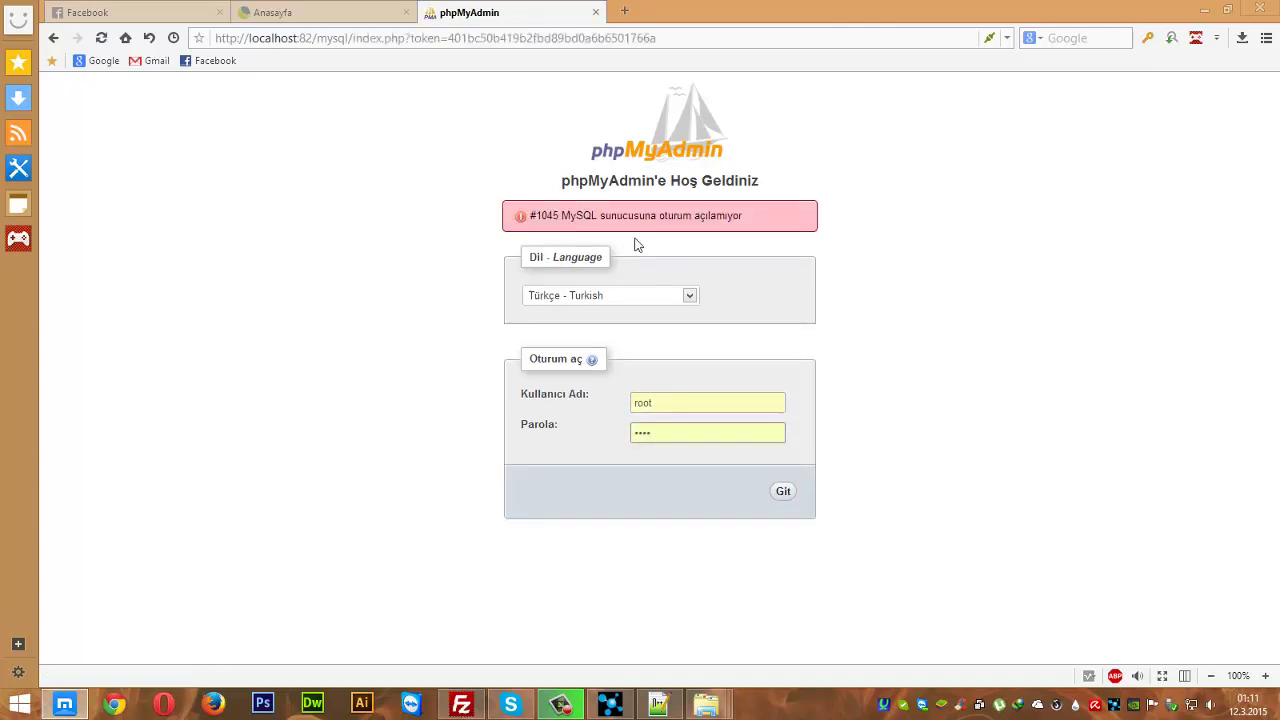
- After the #1045 access-denied error, re-enter the root password and log in
drag(561, 216, 746, 218)
click(851, 229)
click(677, 435)
key(ctrl+a)
text(1234567)
key(Return)
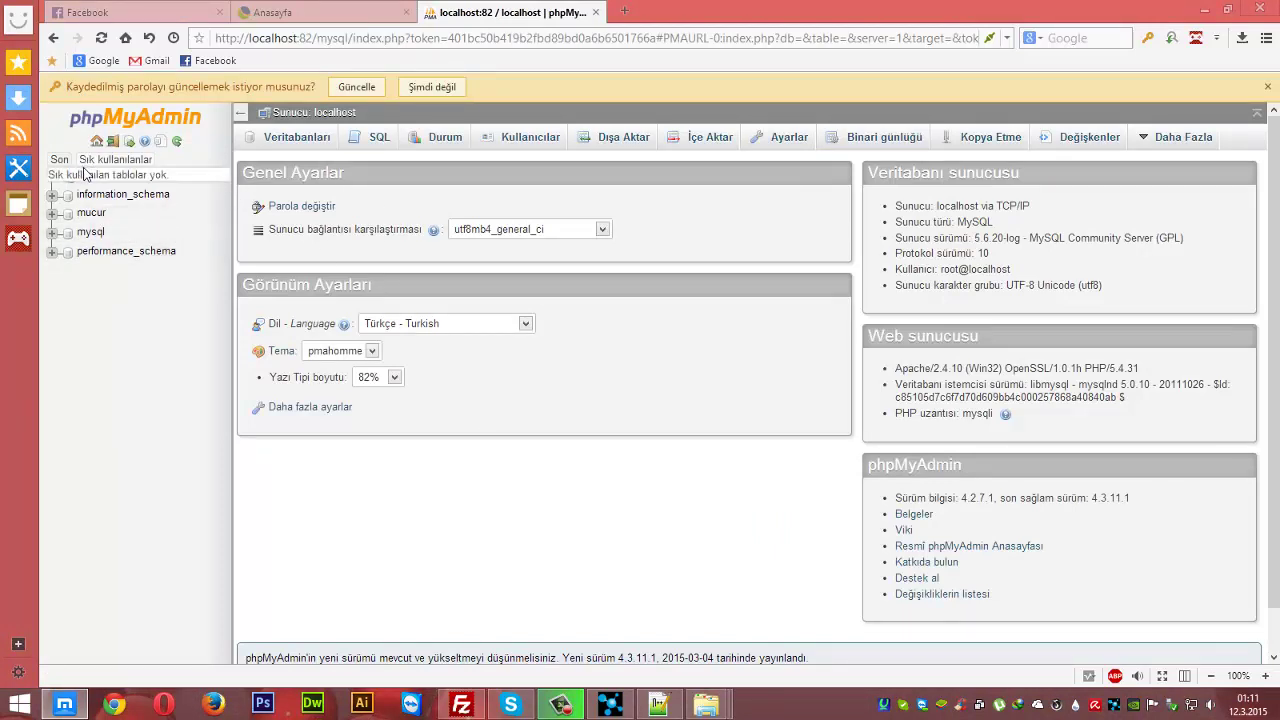
- Create a new database named burak in phpMyAdmin
click(87, 177)
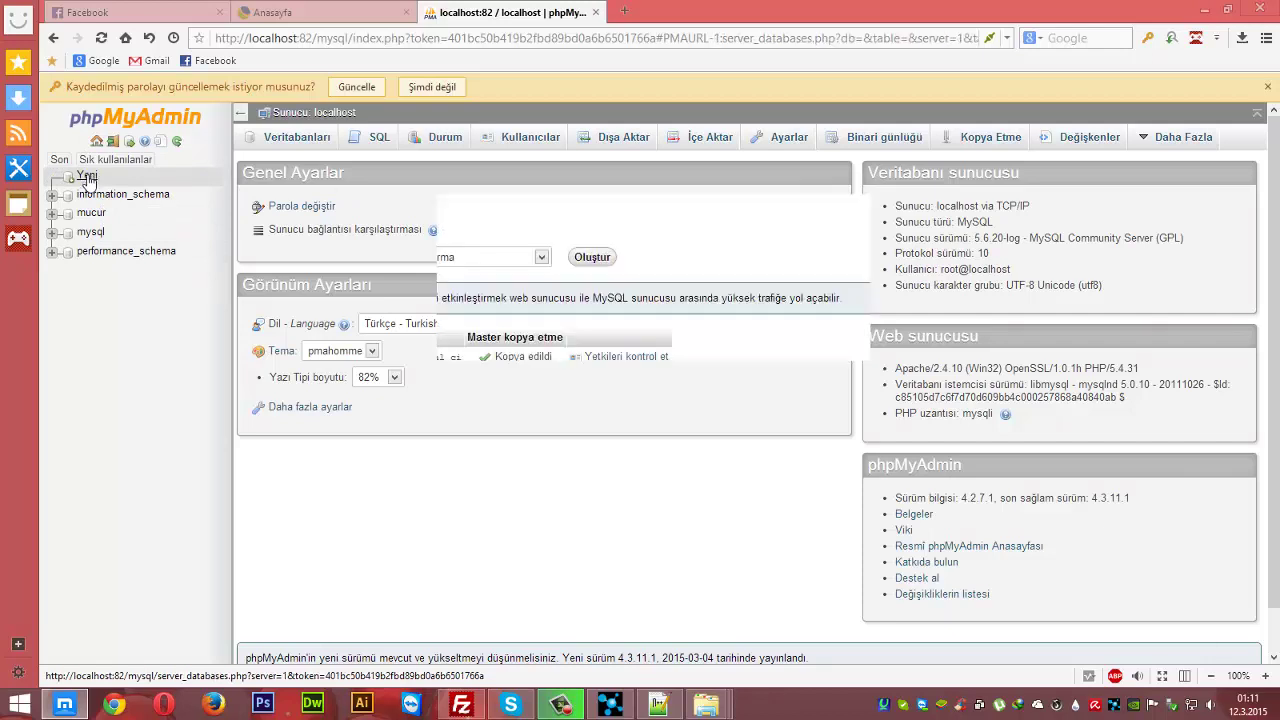
click(296, 262)
text(burak)
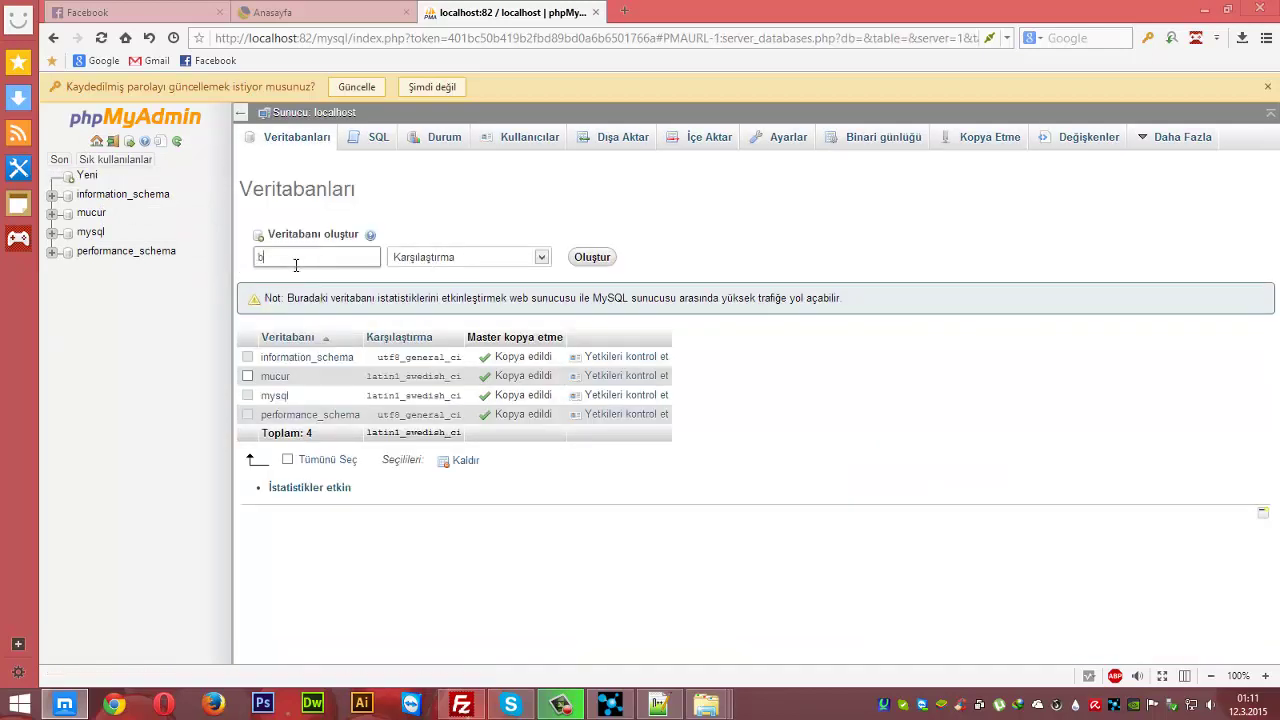
click(592, 258)
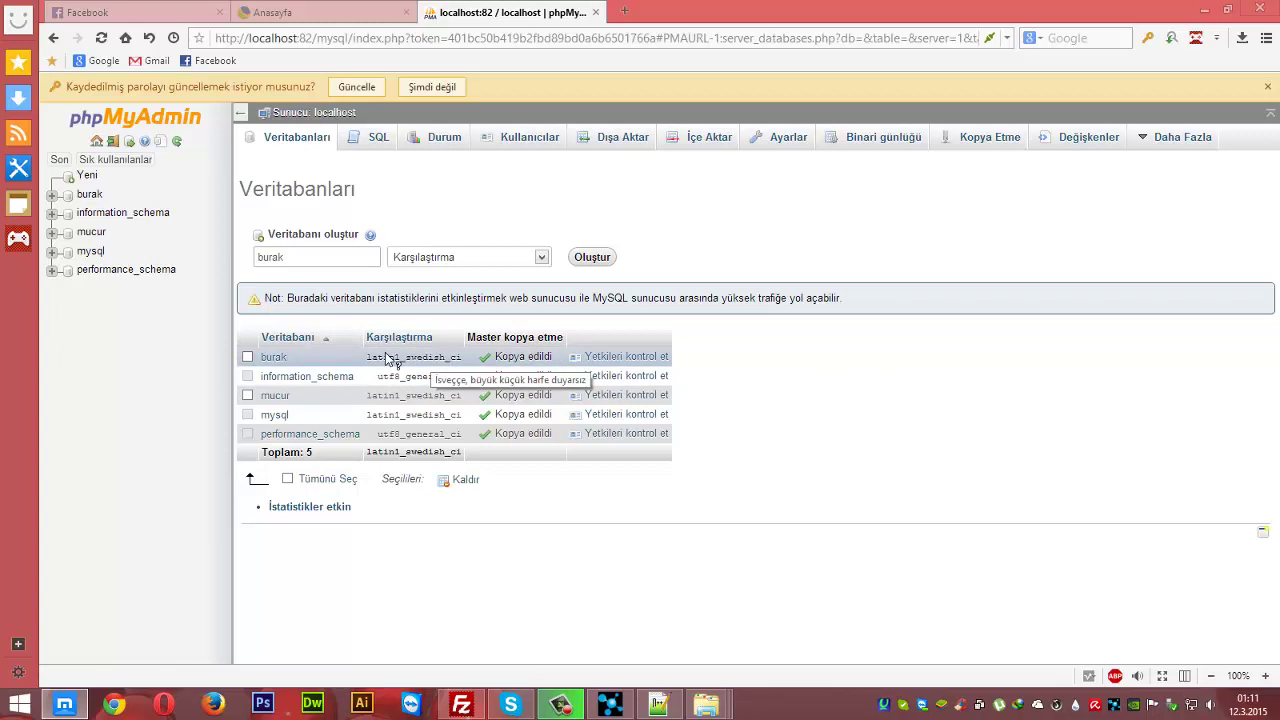
- Change the password for root@localhost through burak's privileges page
click(625, 363)
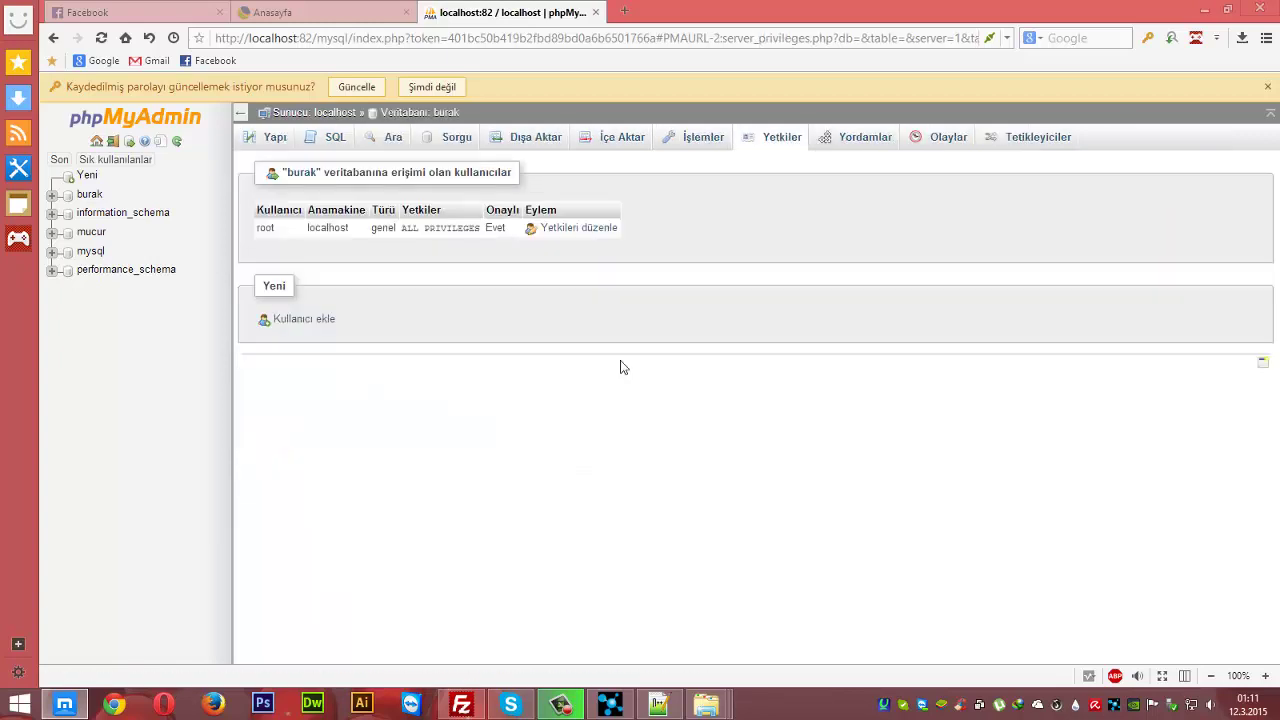
click(581, 229)
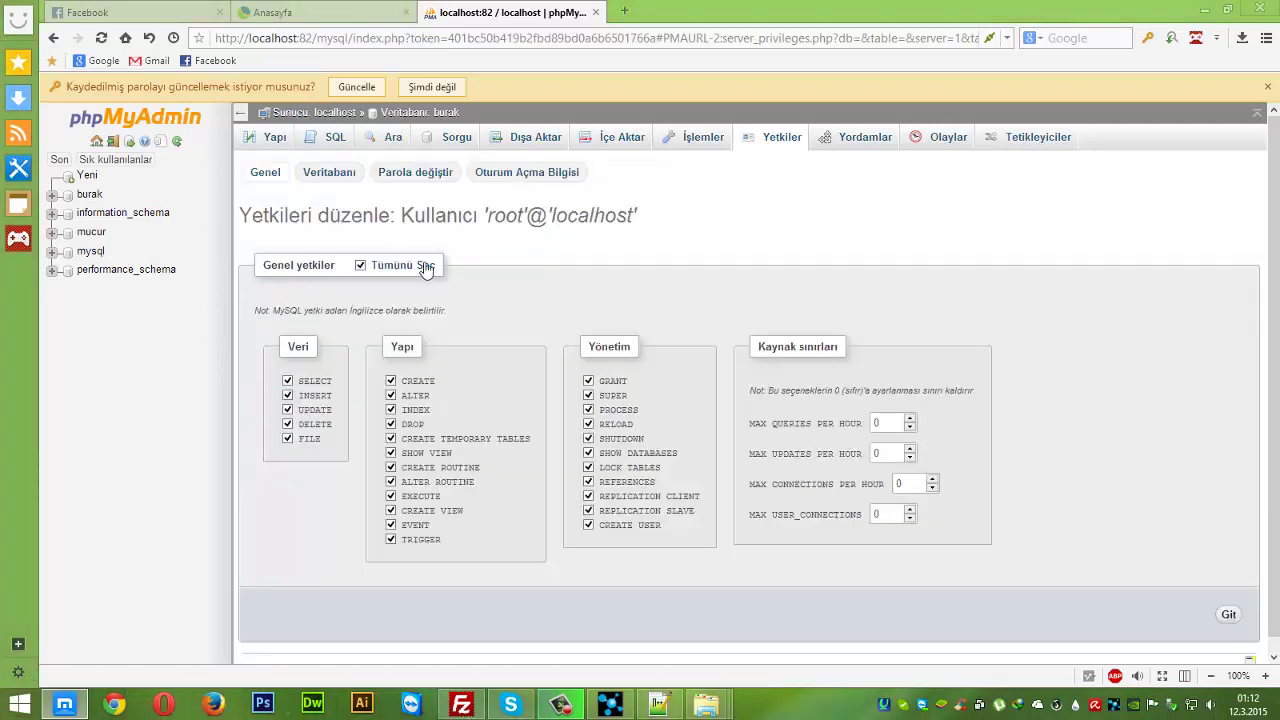
click(404, 185)
click(397, 330)
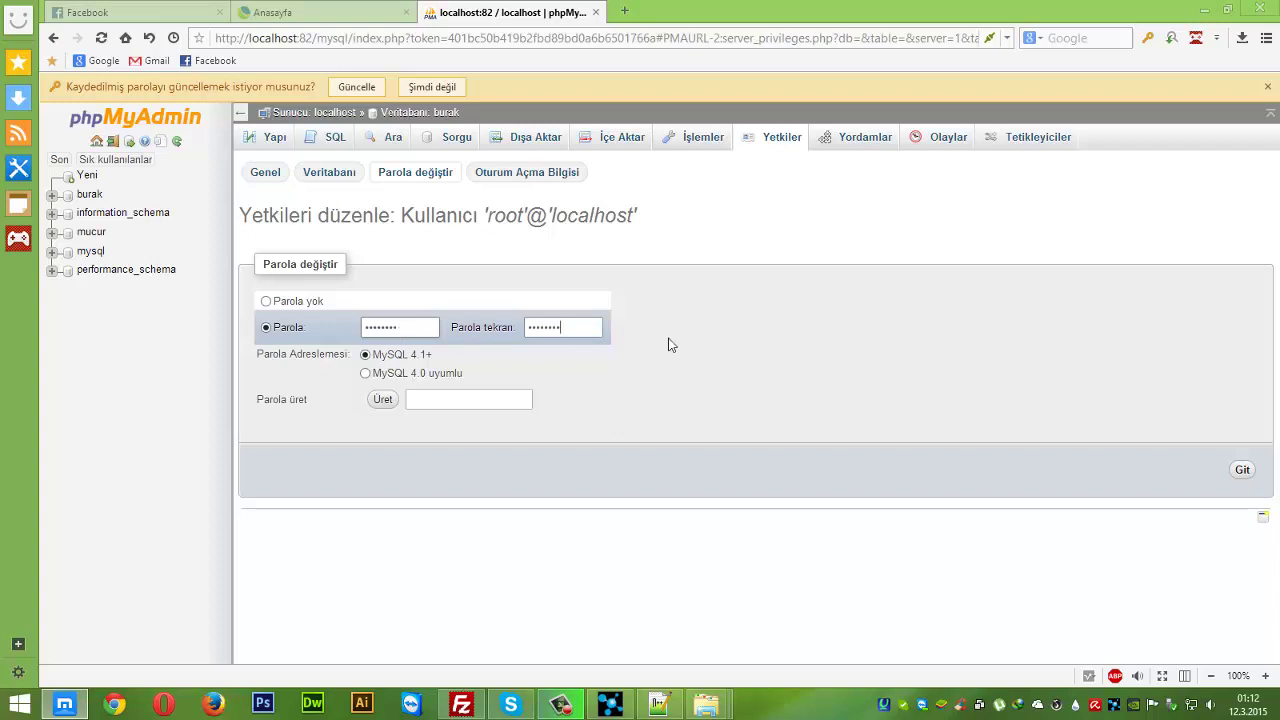
click(1242, 470)
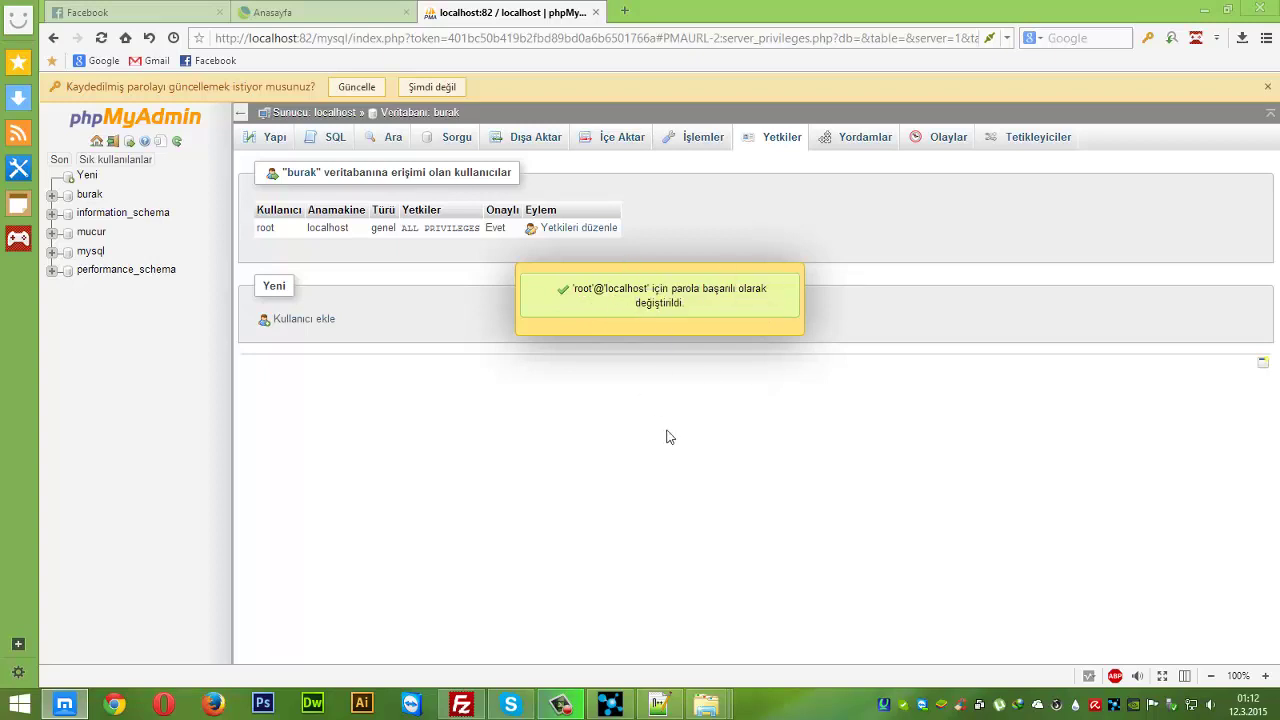
click(658, 704)
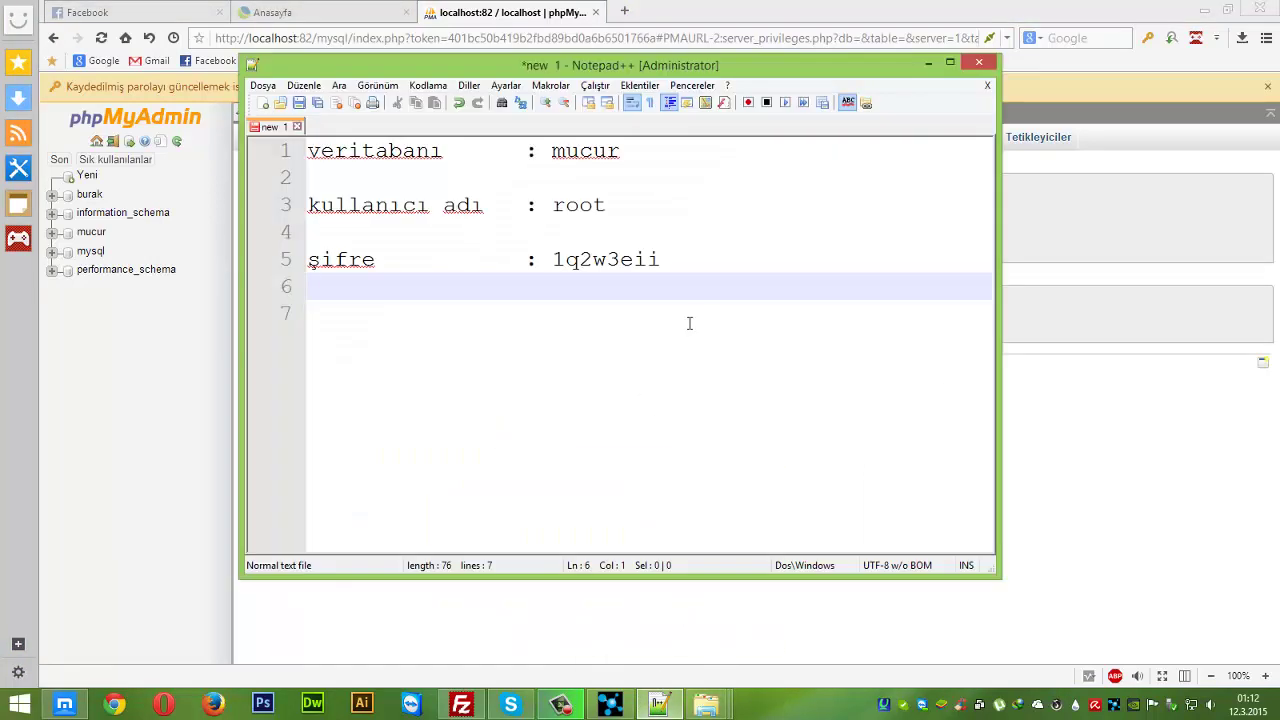
- Replace mucur with burak on line 1 of the Notepad++ note, then return to the browser
drag(580, 63, 760, 68)
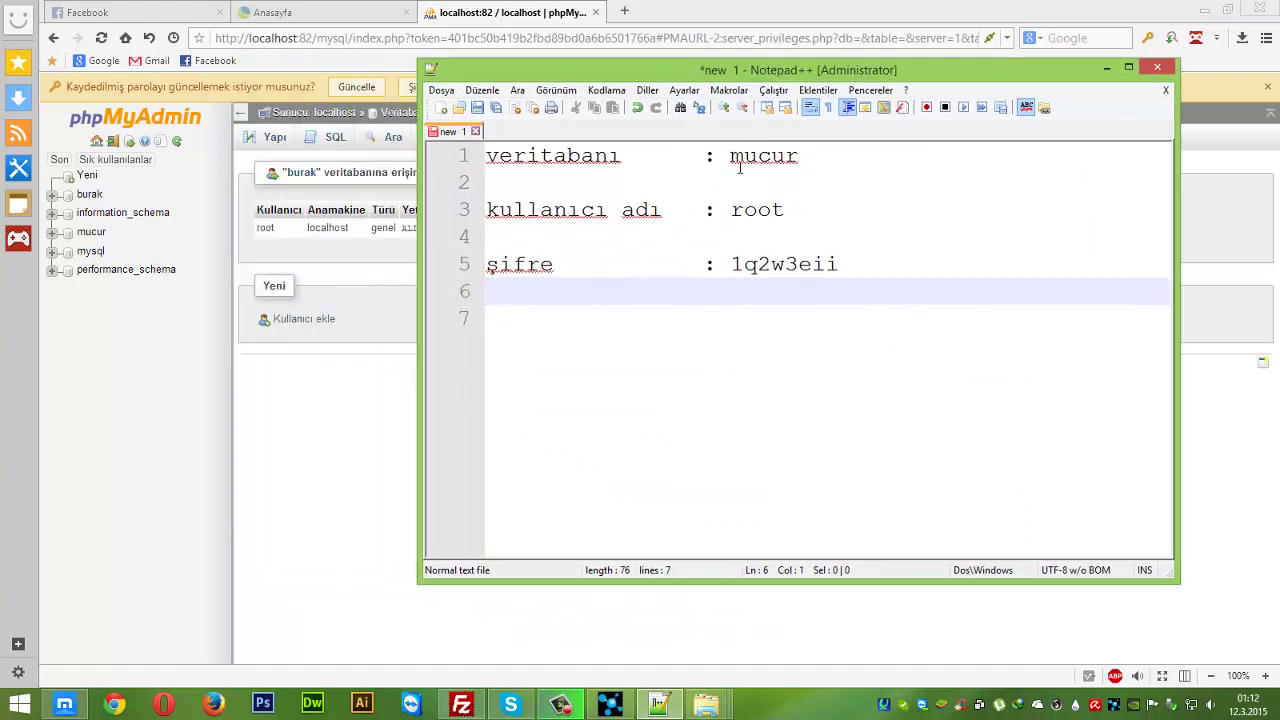
drag(735, 156, 968, 163)
text(bu)
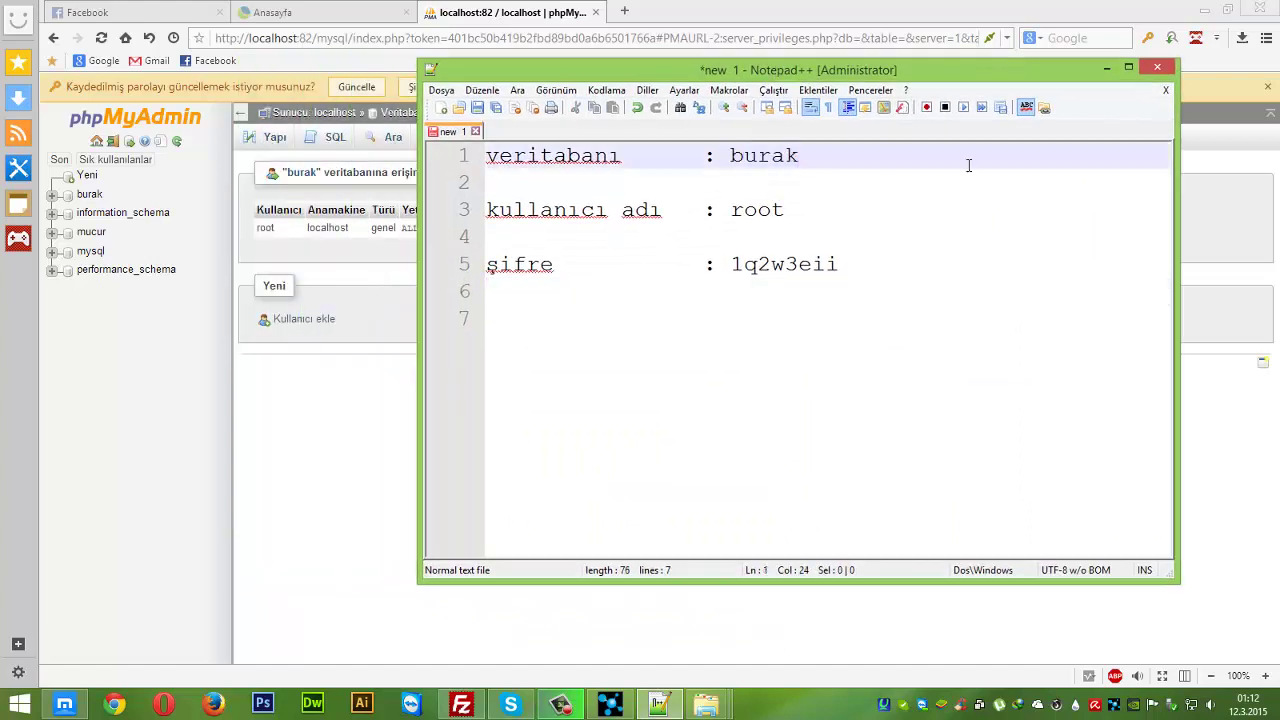
text(rak)
key(ctrl+a)
click(952, 360)
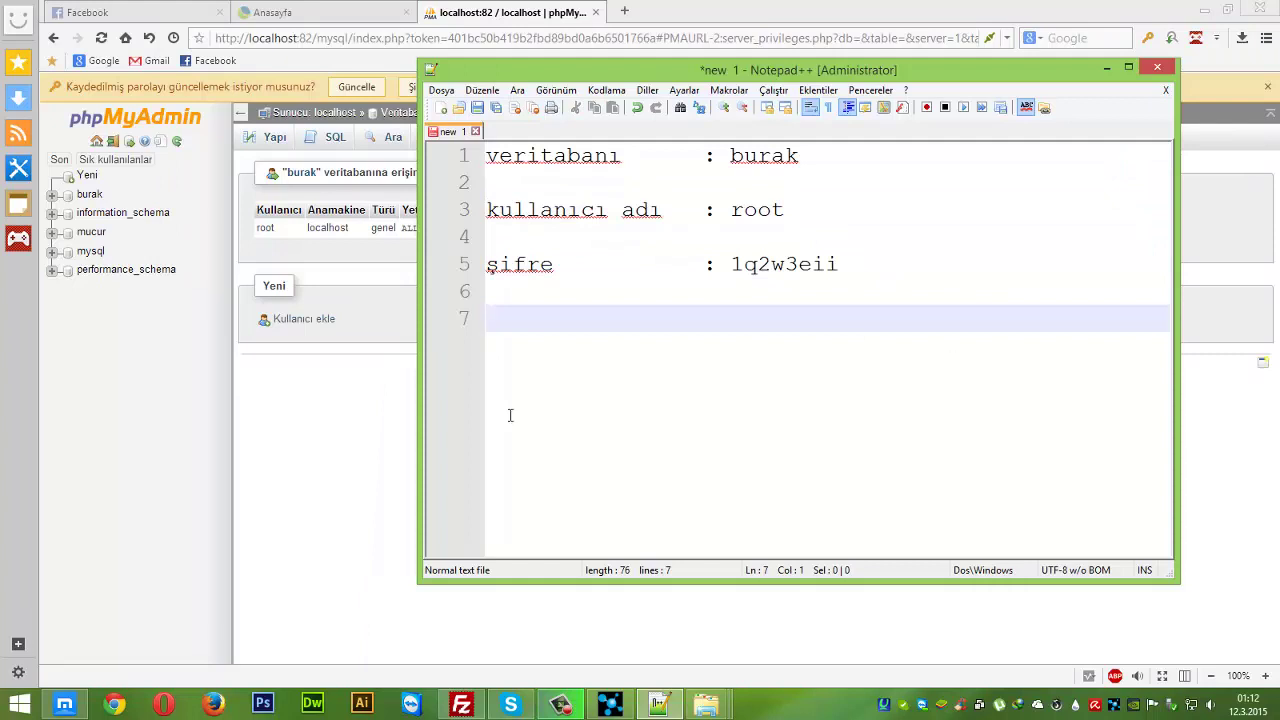
click(594, 601)
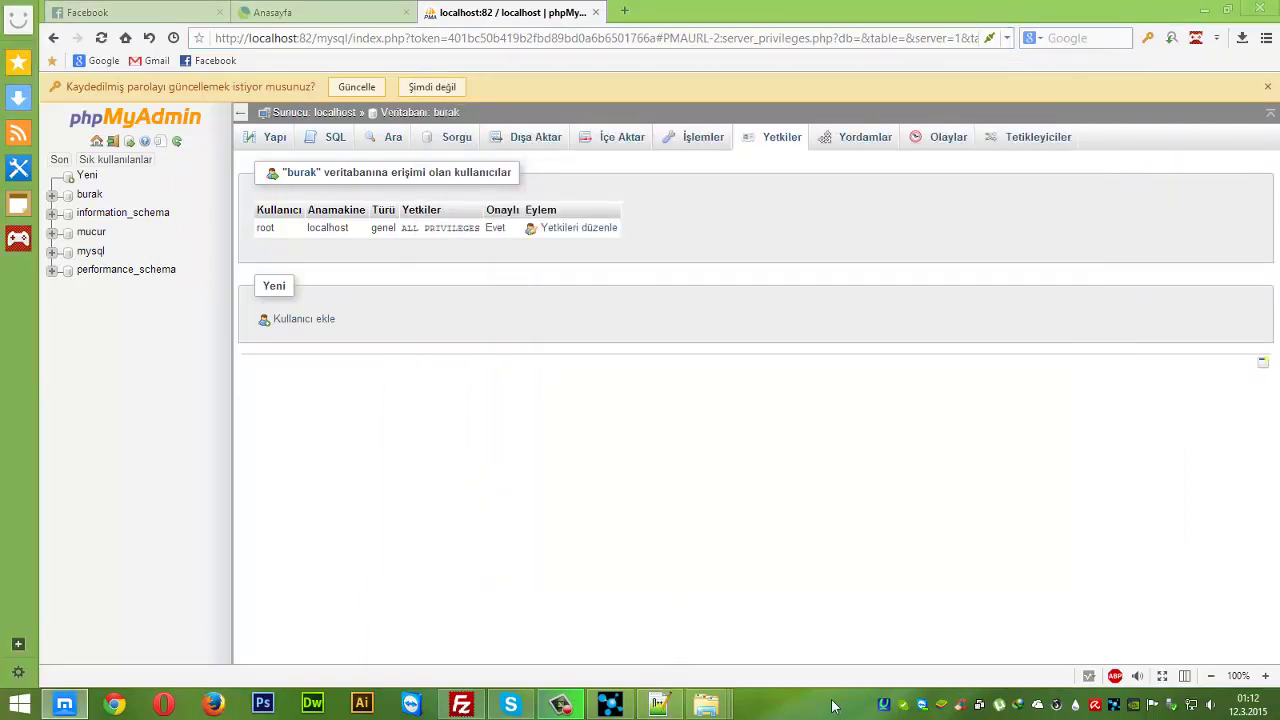
- Load localhost:82/mucur in a new tab after checking the site folder name
click(626, 12)
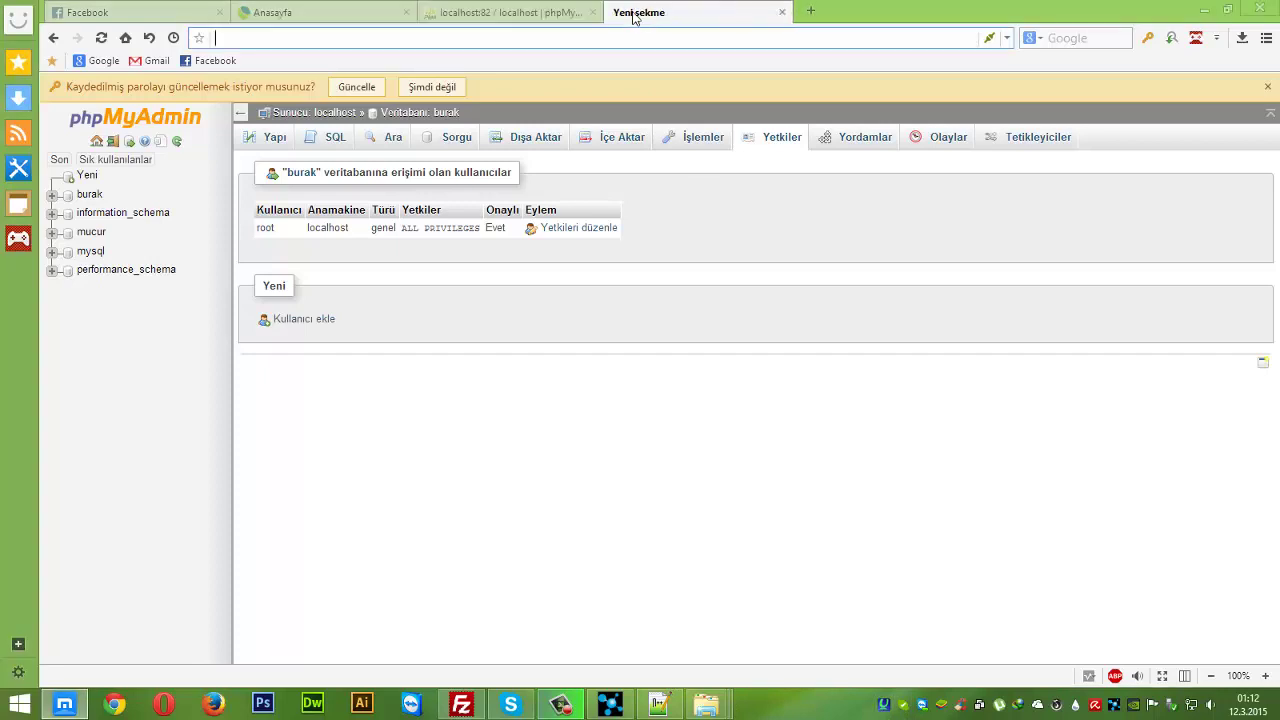
text(localhost:82/)
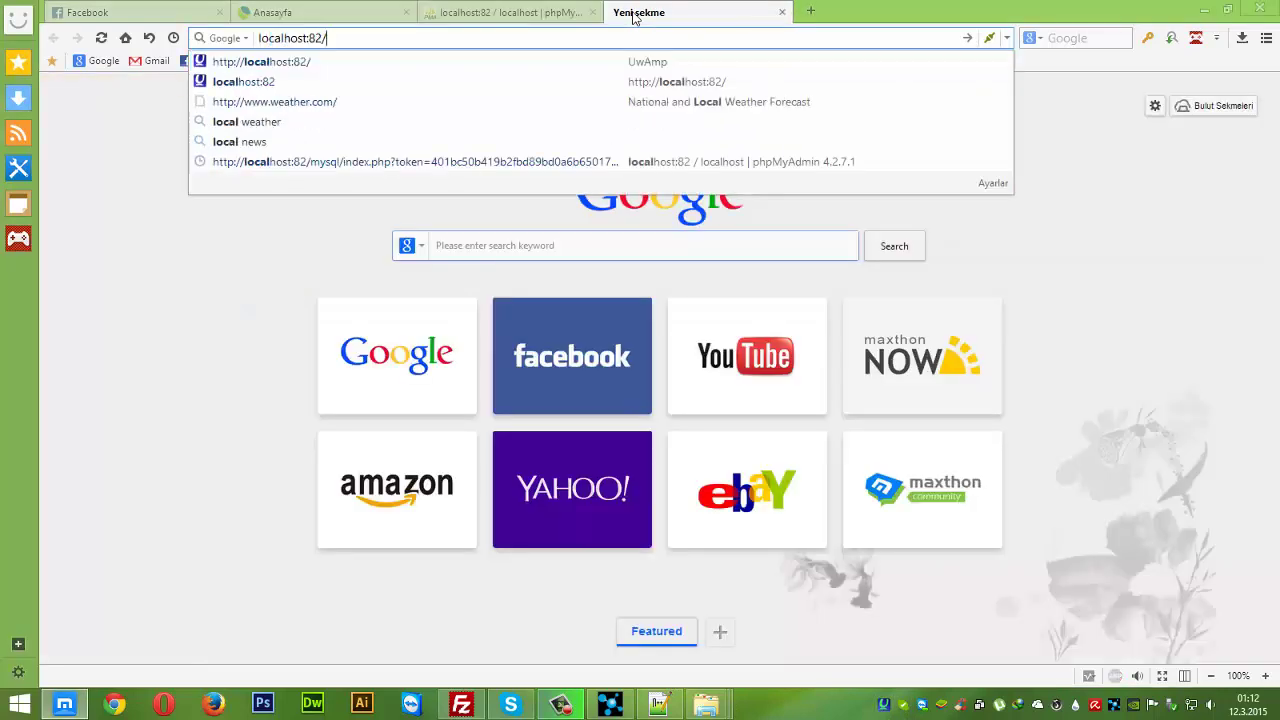
text(burak)
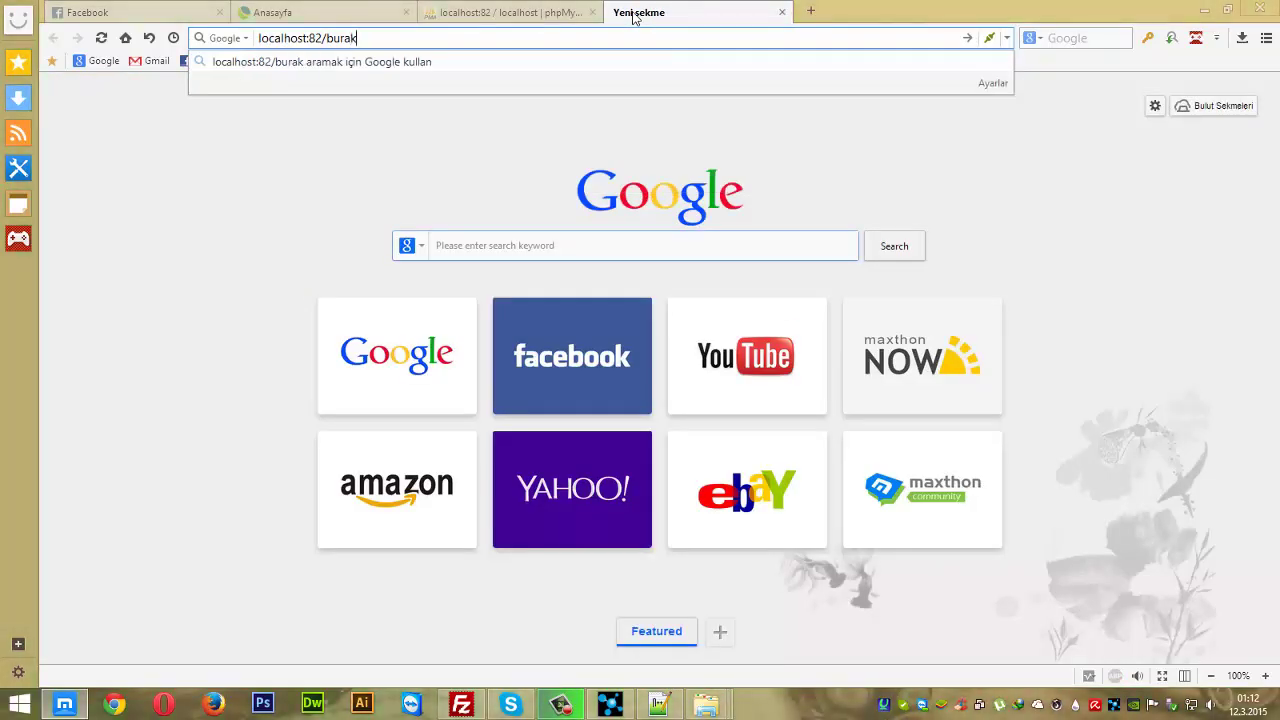
click(706, 704)
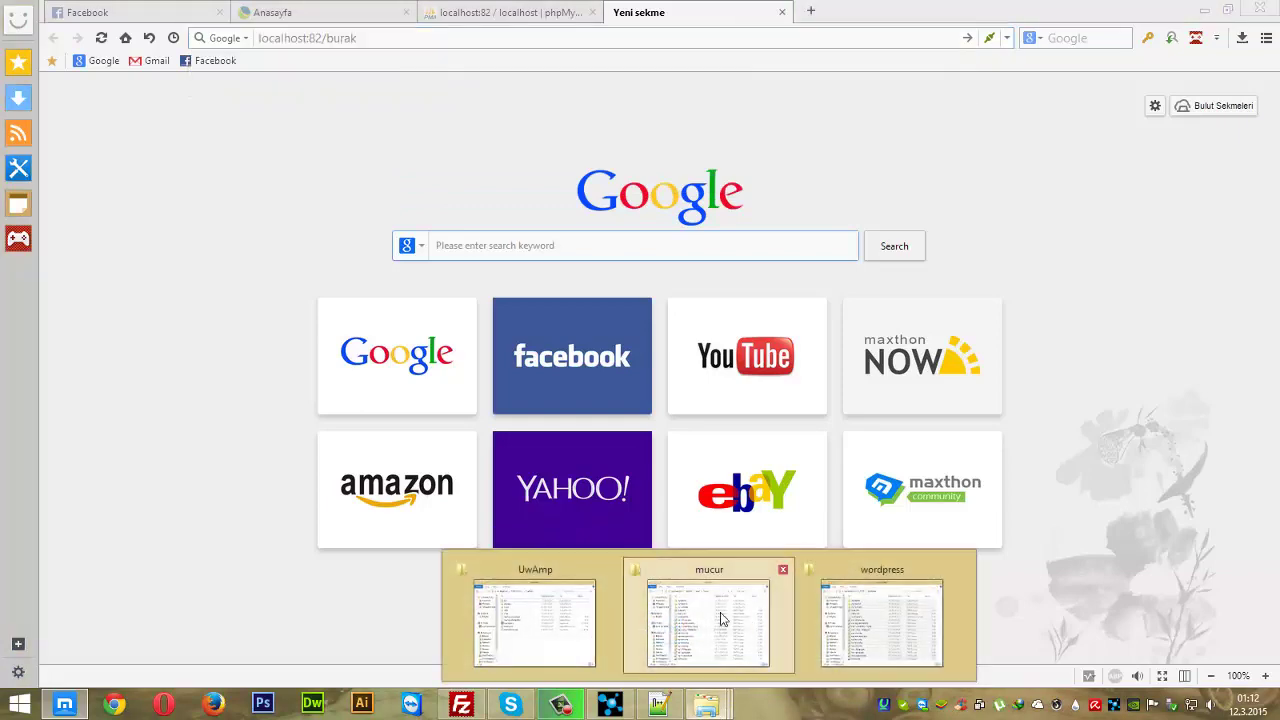
click(725, 620)
click(728, 38)
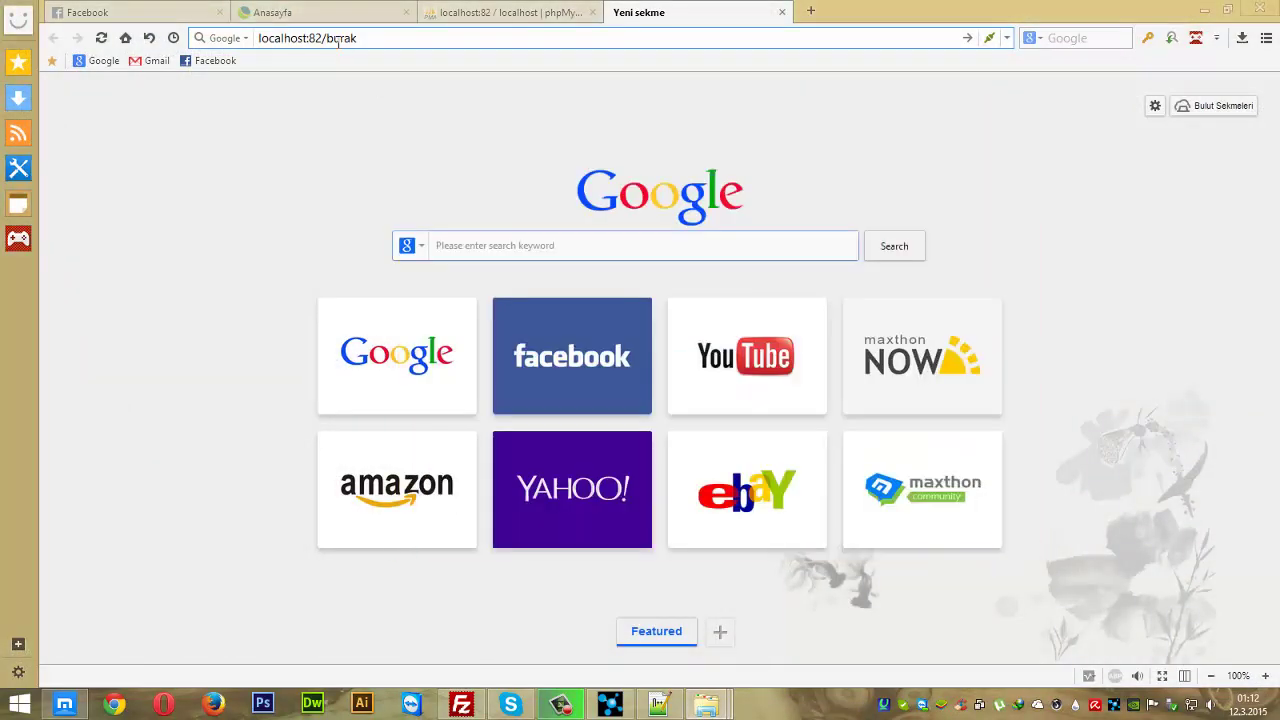
key(BackSpace)
key(BackSpace)
text(mucur)
key(Return)
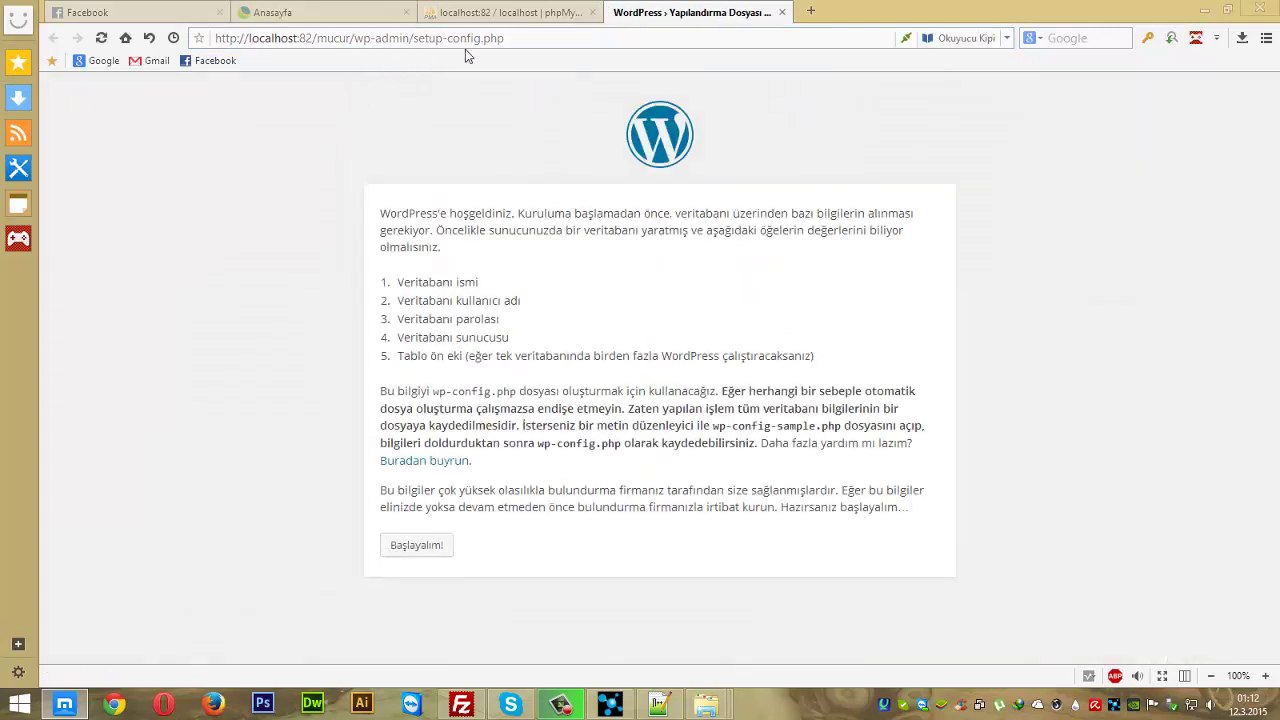
- Review the setup-config.php requirements (database name, user) and click Başlayalım
drag(402, 38, 561, 48)
click(436, 151)
drag(416, 286, 476, 319)
click(463, 330)
click(436, 544)
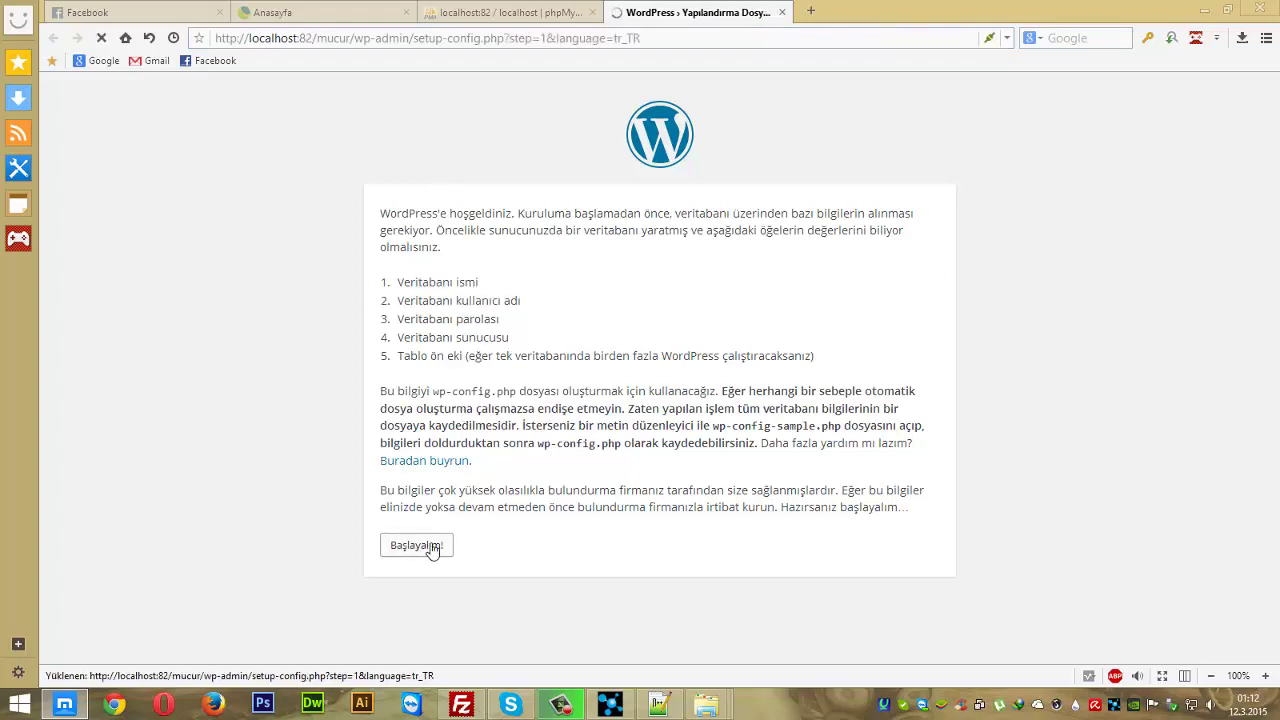
- Paste the database name burak from the notes into Veritabanı ismi
drag(617, 280, 296, 276)
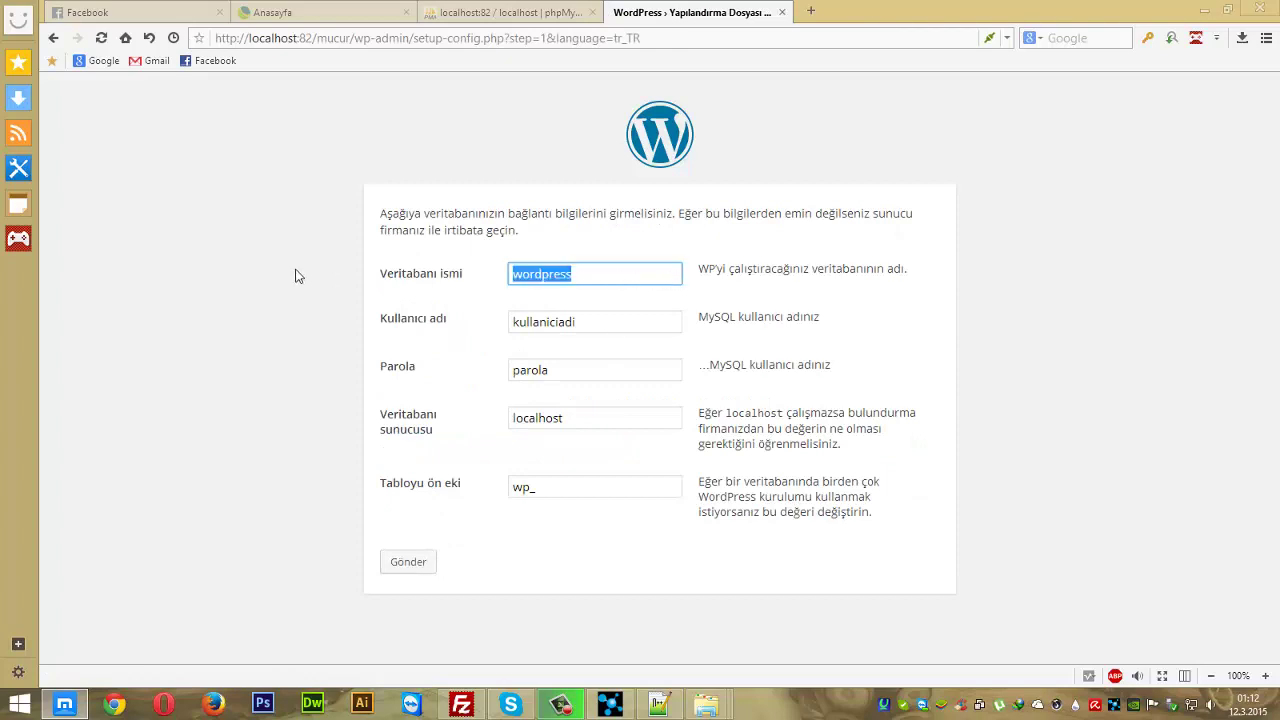
click(676, 700)
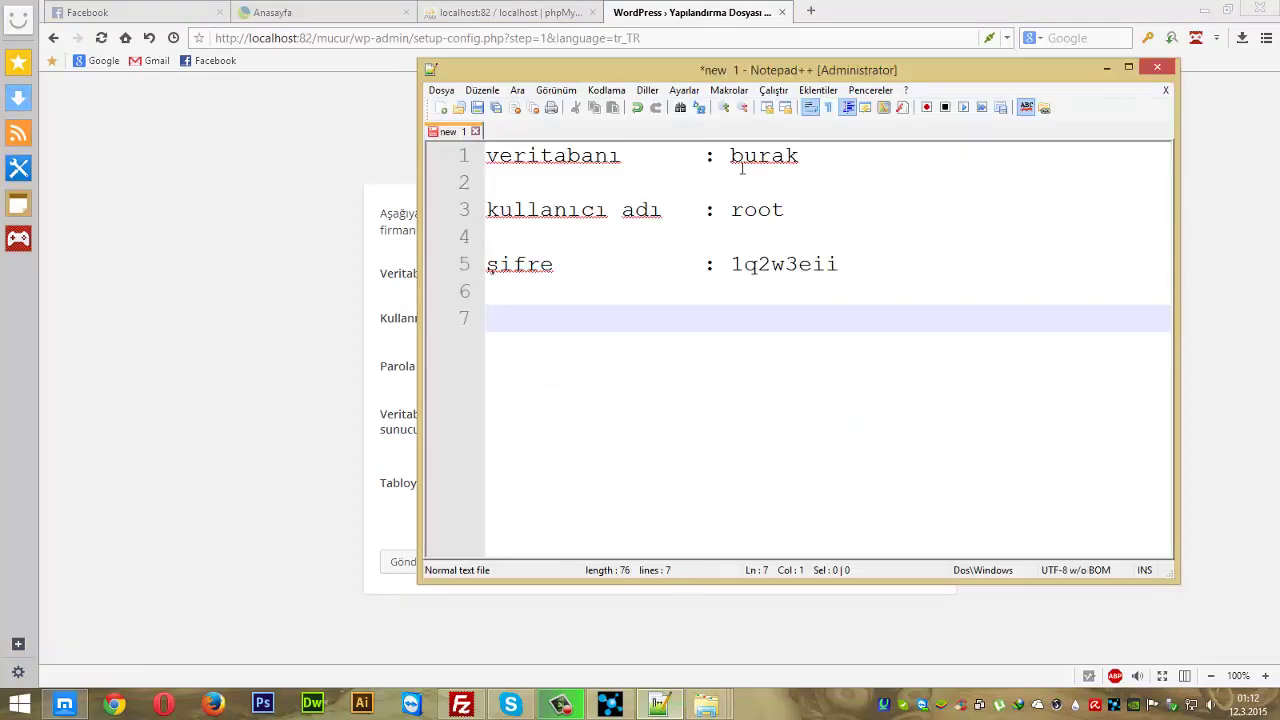
double_click(741, 168)
key(ctrl+c)
click(414, 286)
click(663, 277)
key(ctrl+a)
key(ctrl+v)
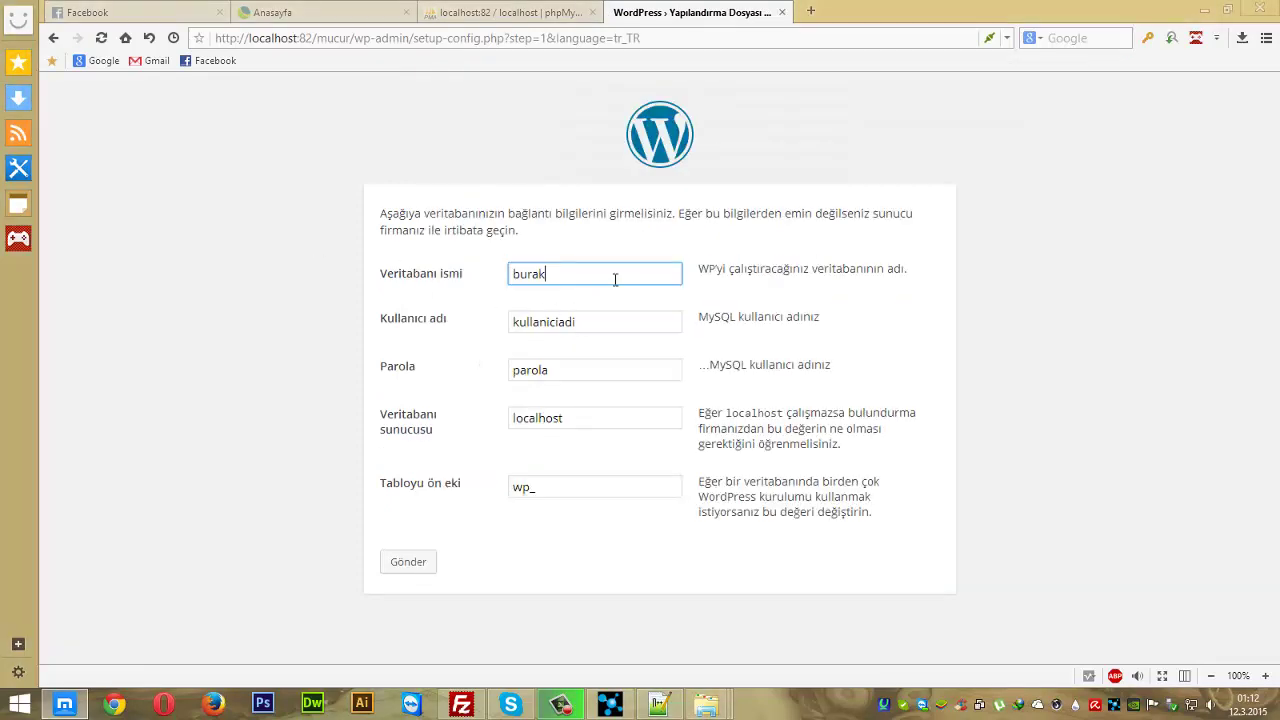
- Paste root from the notes into the Kullanıcı adı field
click(658, 704)
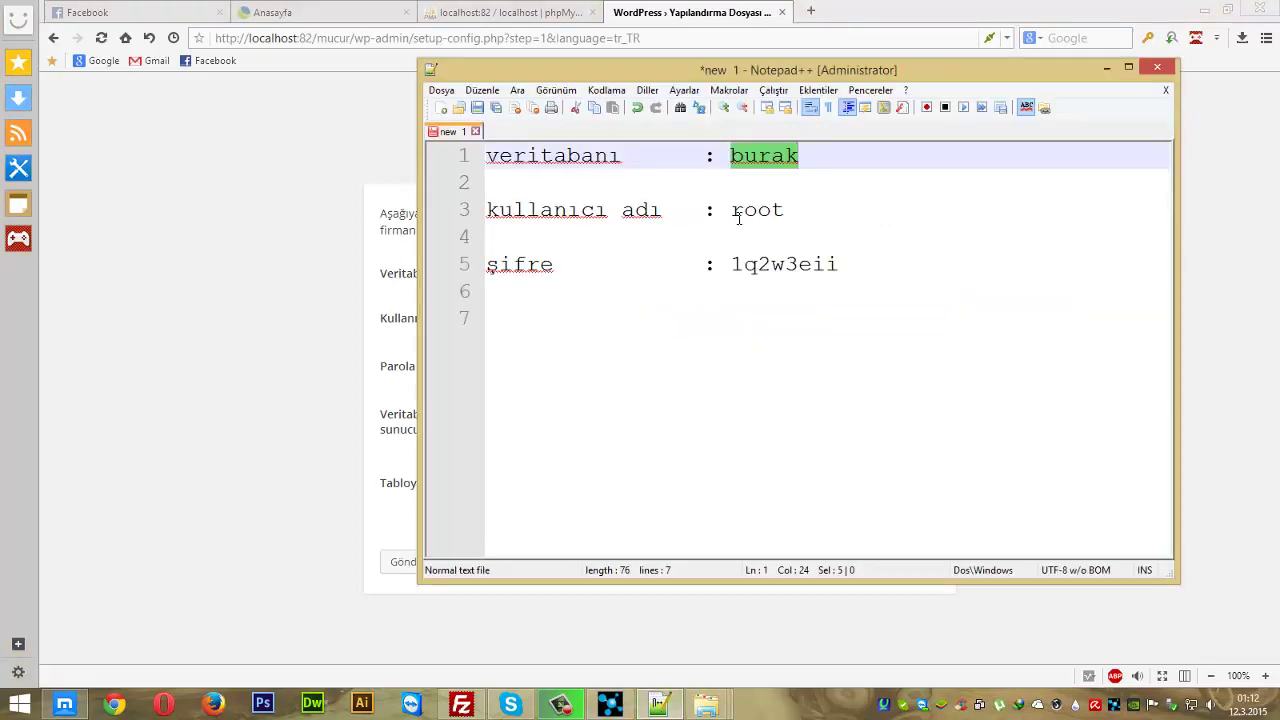
double_click(739, 214)
key(ctrl+c)
click(326, 283)
click(600, 323)
key(ctrl+a)
key(ctrl+v)
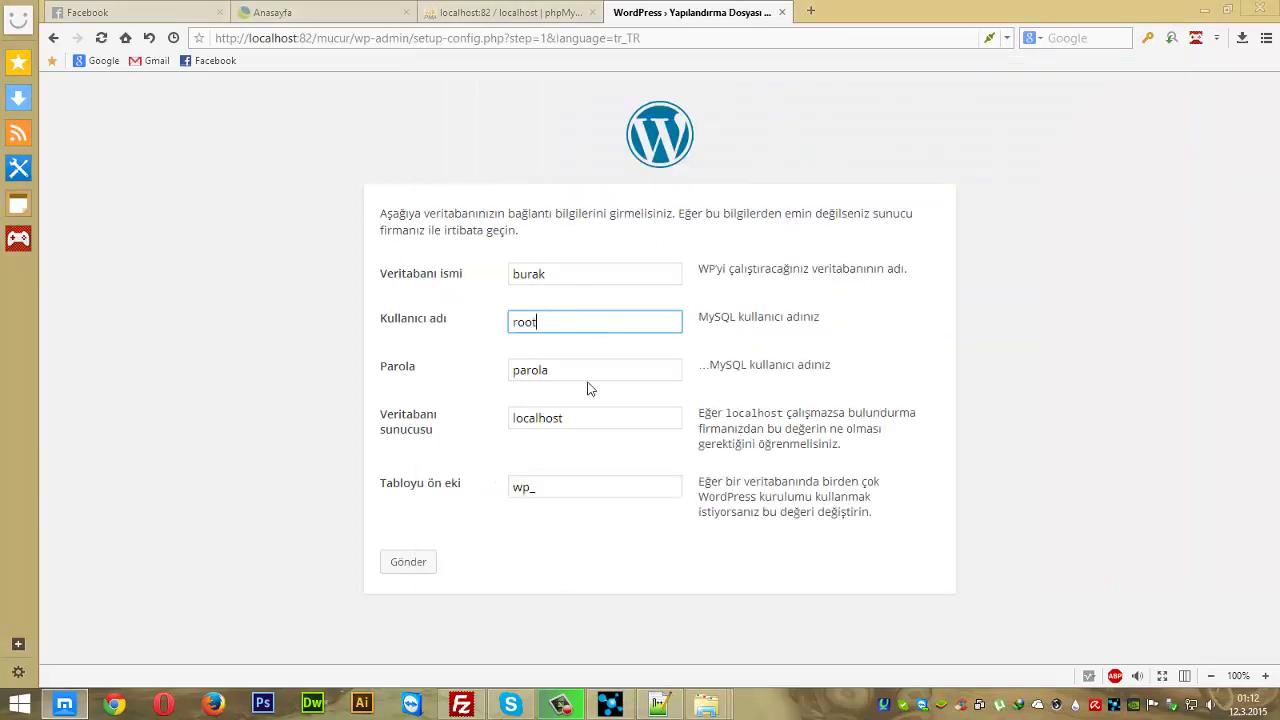
- Paste the database password from the notes into the Parola field
click(658, 704)
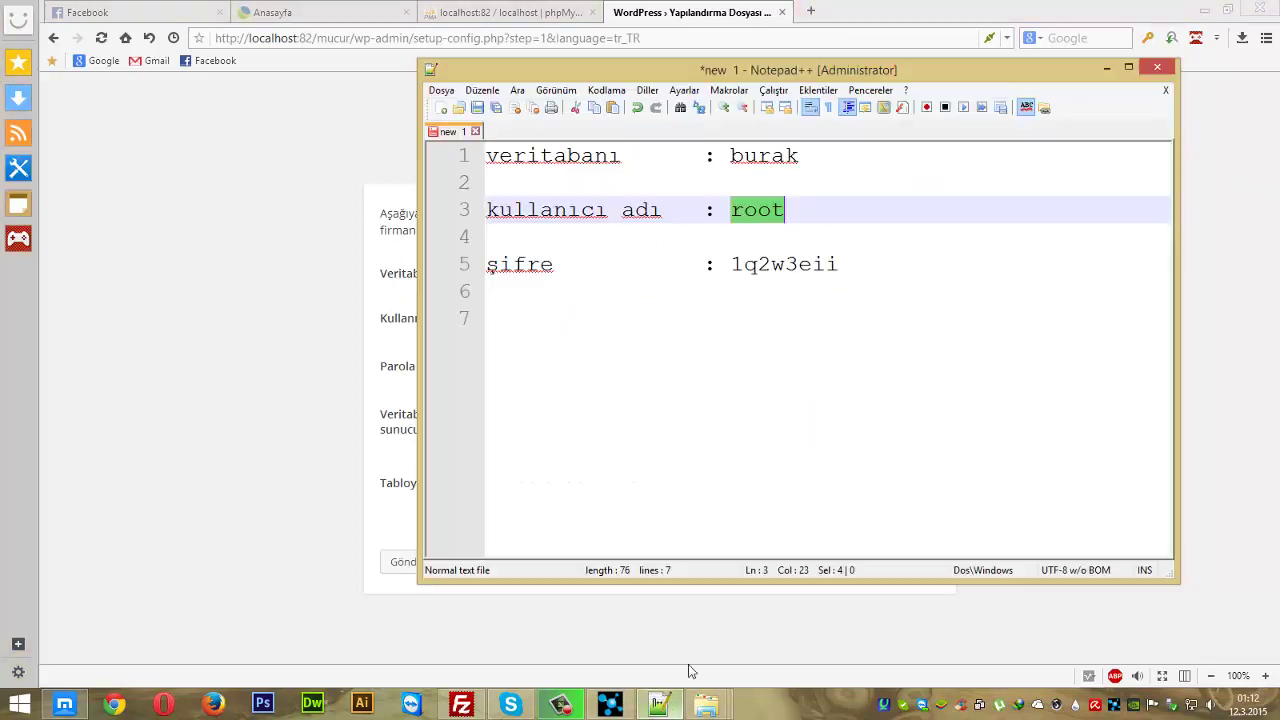
double_click(743, 265)
click(262, 335)
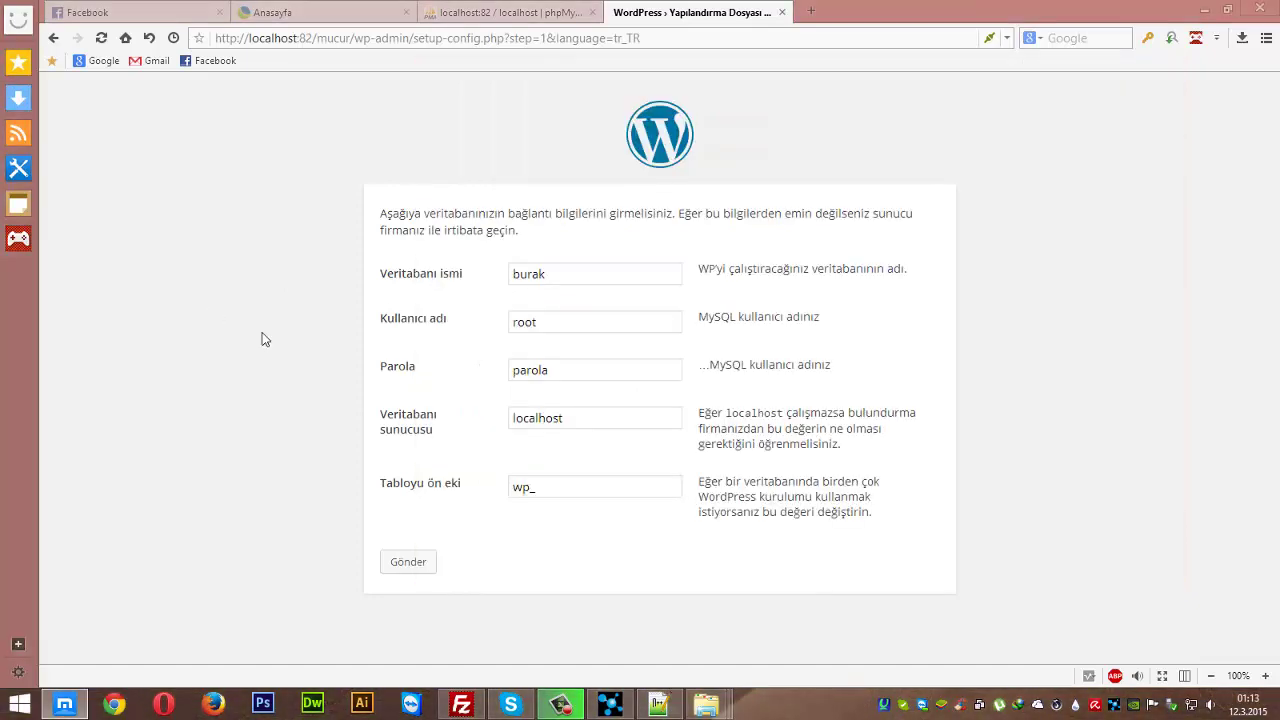
click(537, 378)
key(ctrl+a)
key(ctrl+v)
- Keep localhost as the Veritabanı sunucusu and submit with Gönder
drag(402, 406, 455, 424)
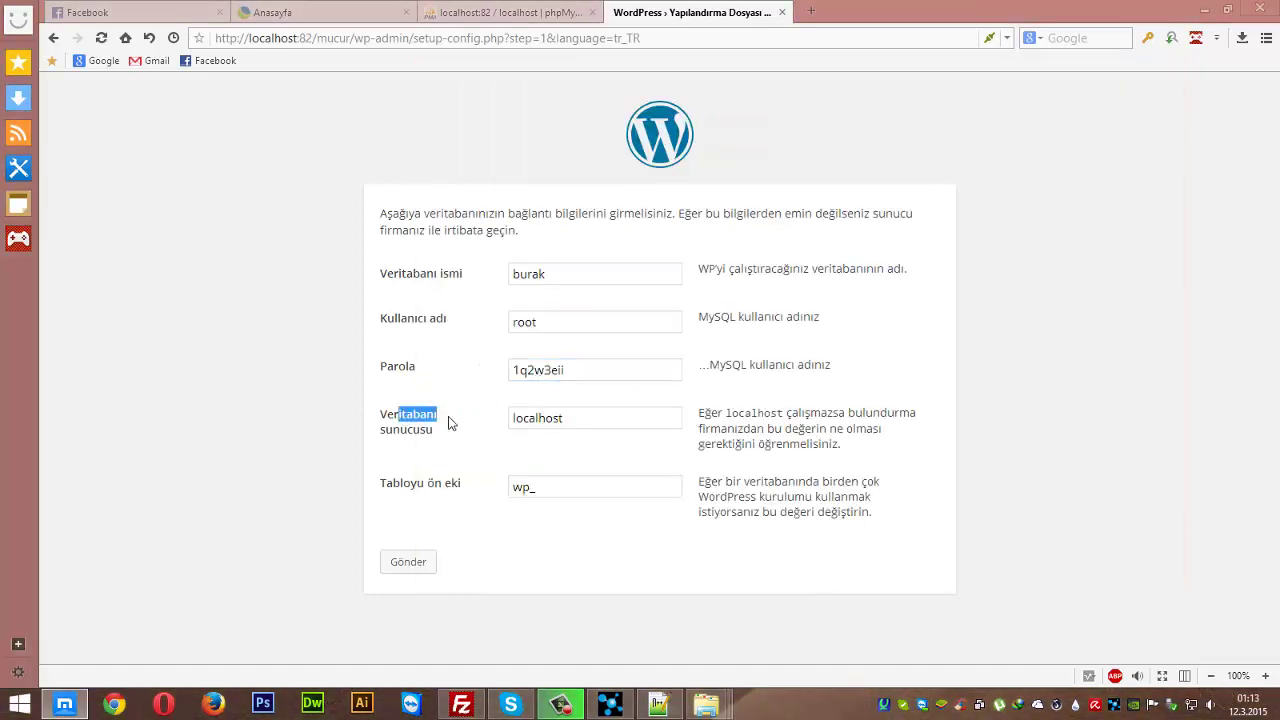
click(277, 413)
click(547, 423)
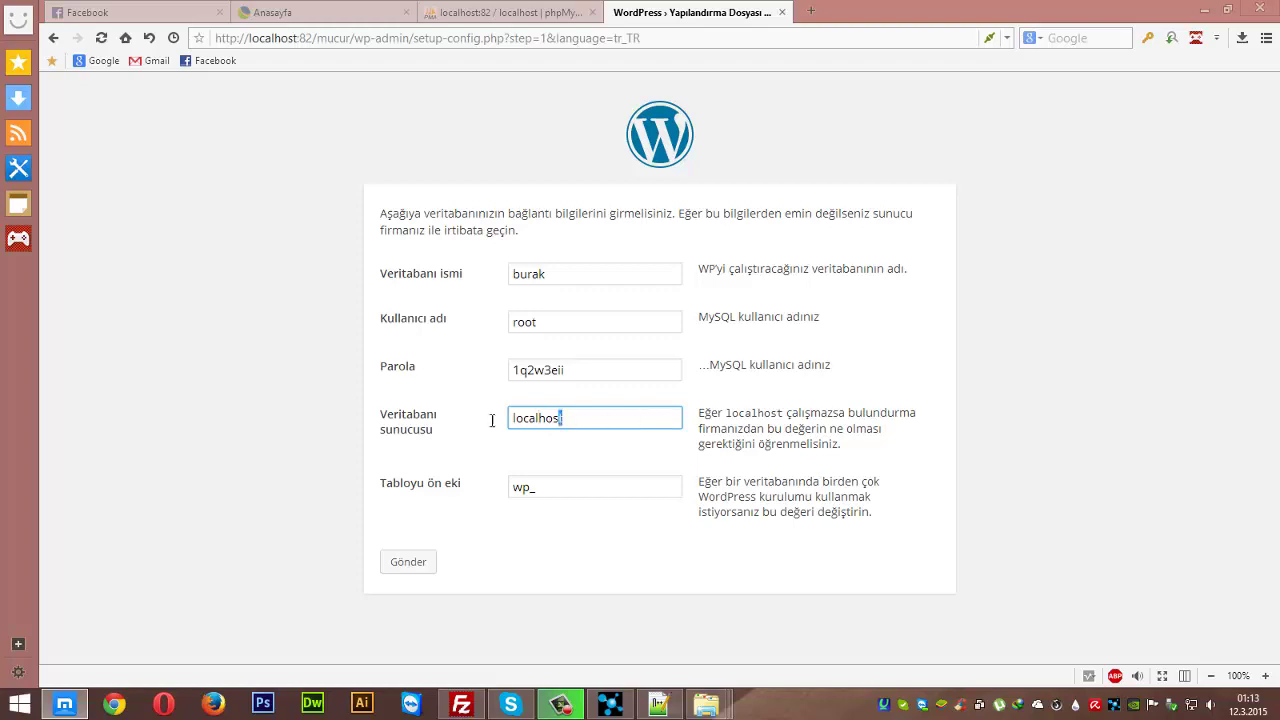
click(354, 420)
click(407, 564)
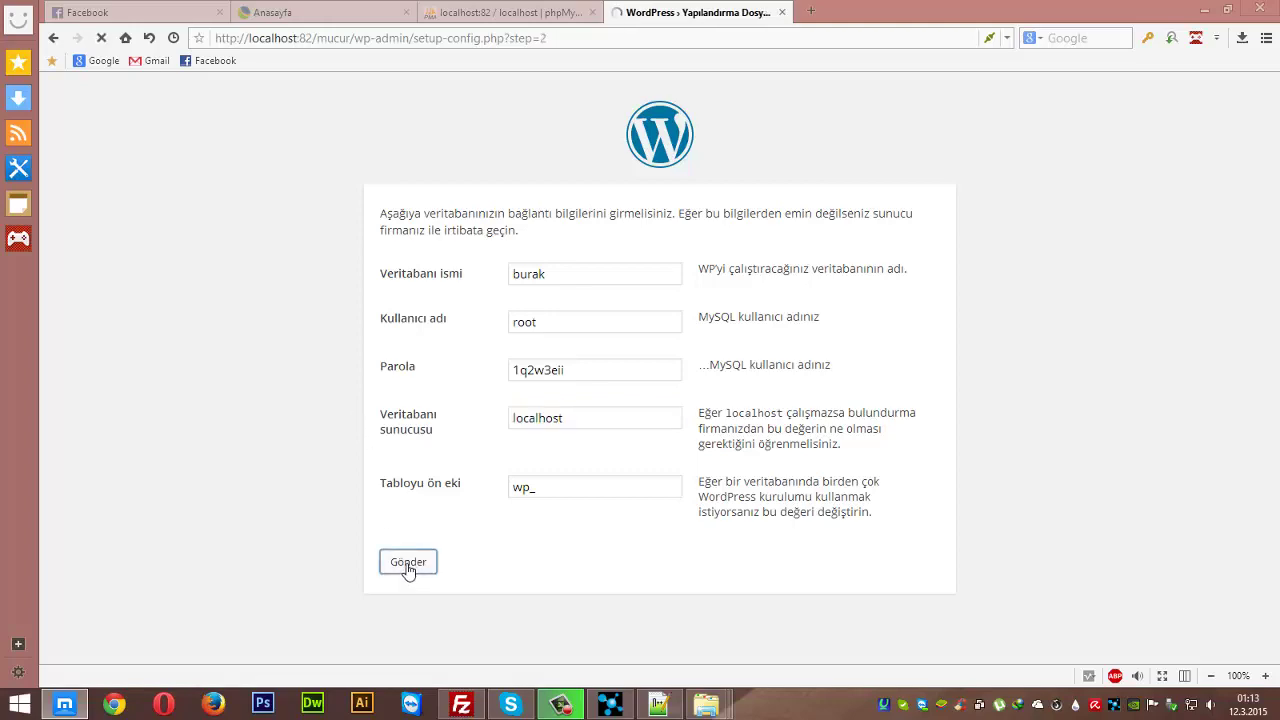
mouse_move(706, 704)
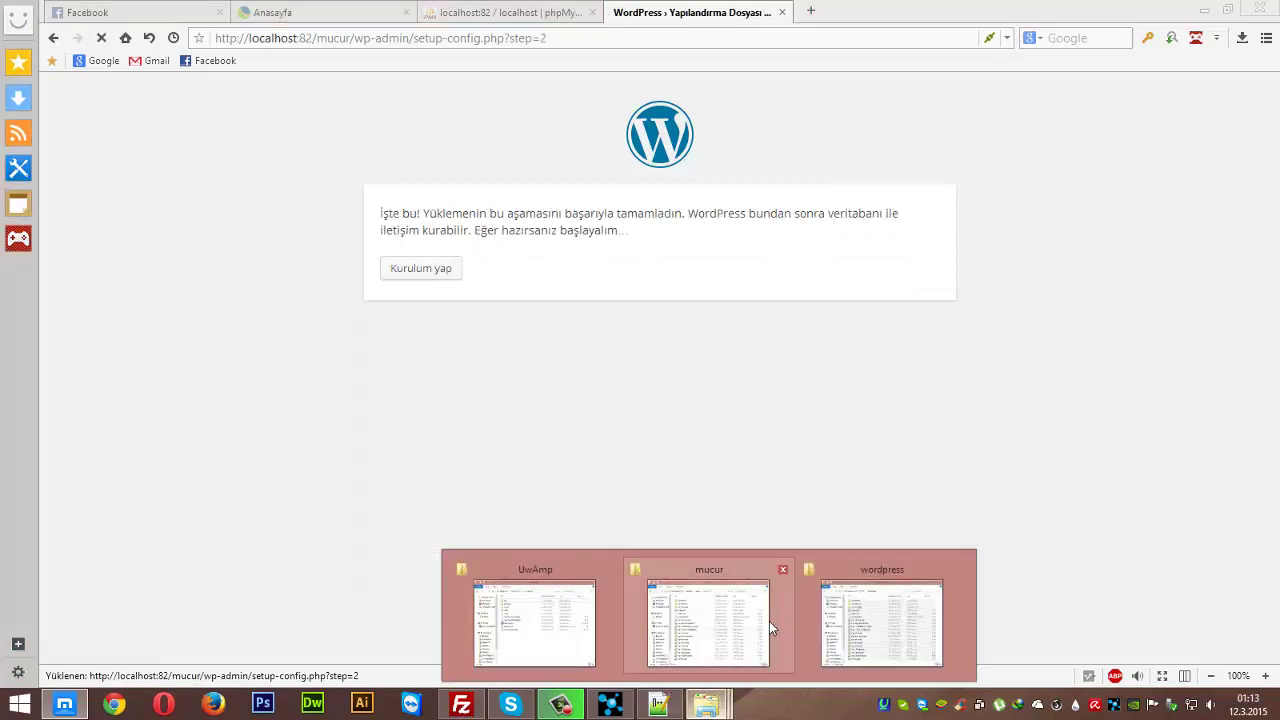
click(769, 621)
click(612, 378)
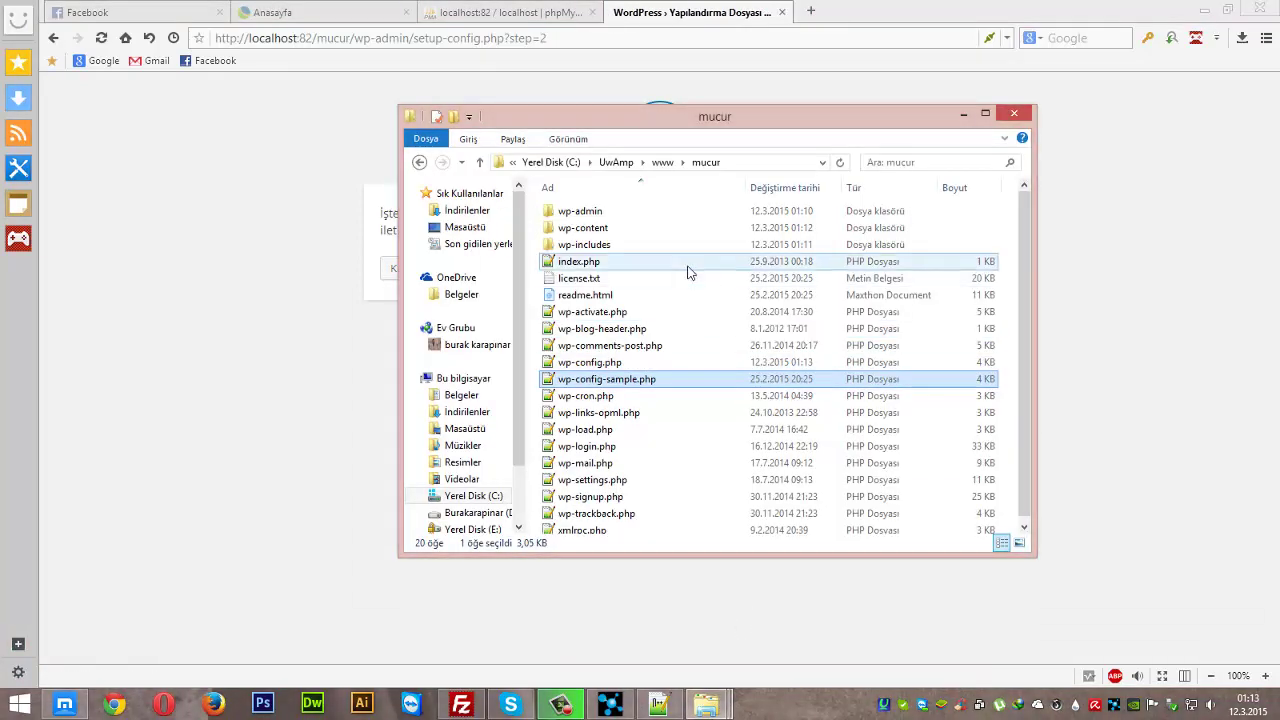
right_click(625, 364)
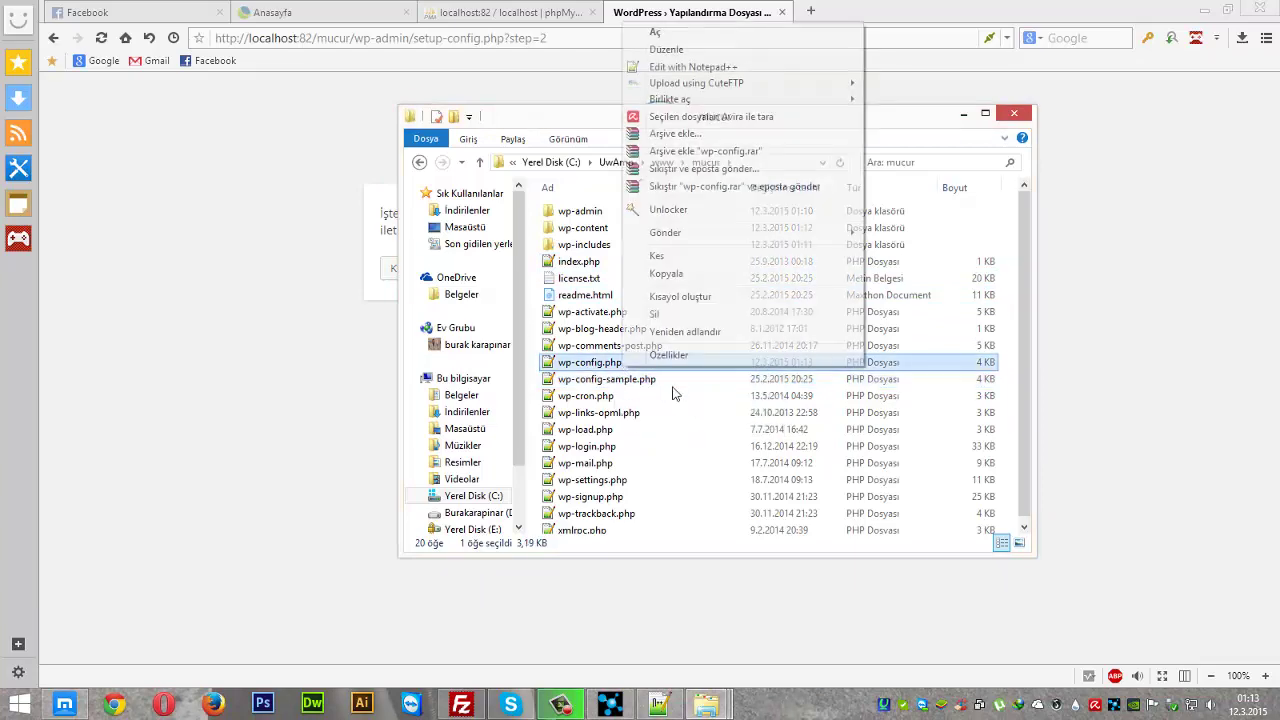
click(693, 66)
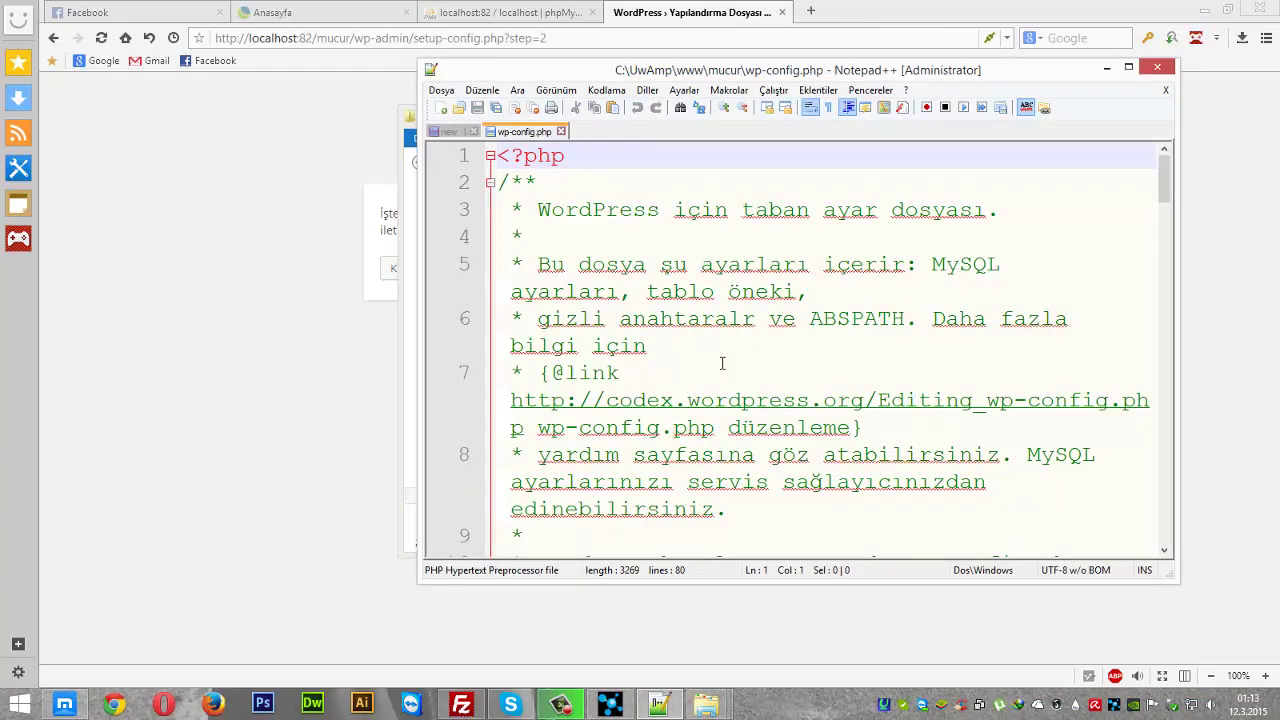
scroll(721, 364, down, 8)
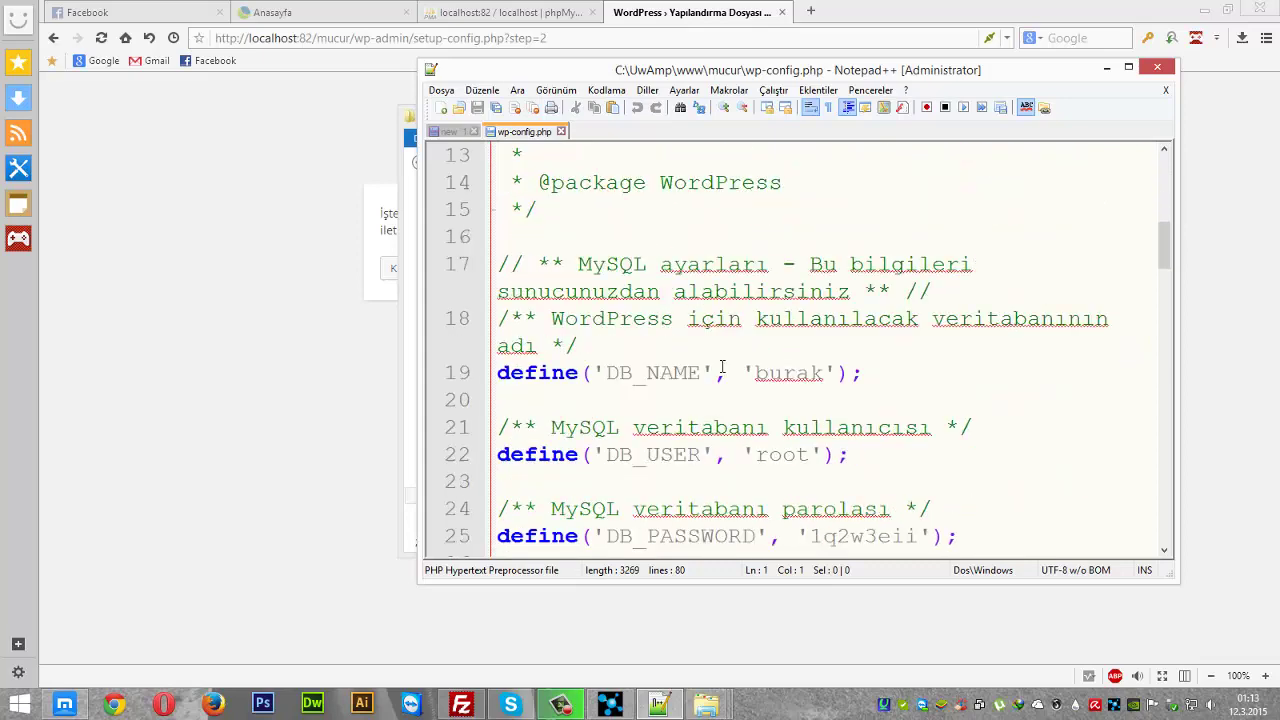
drag(757, 292, 864, 292)
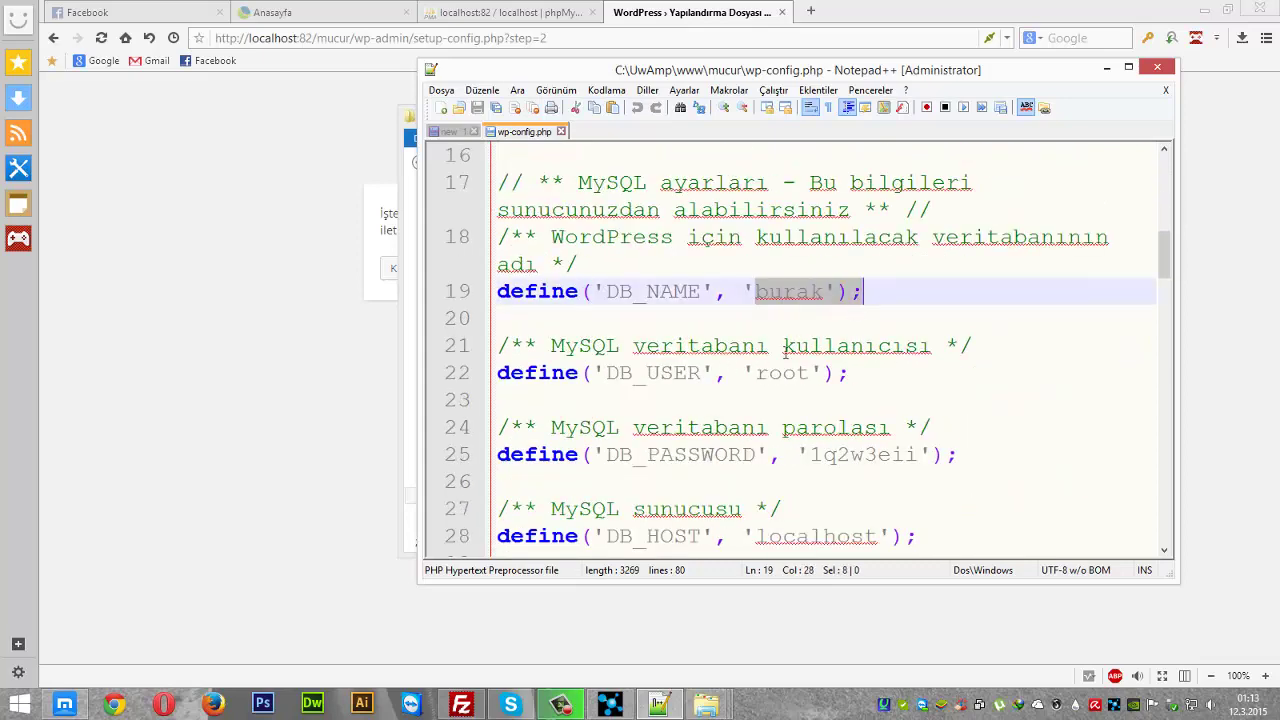
double_click(767, 377)
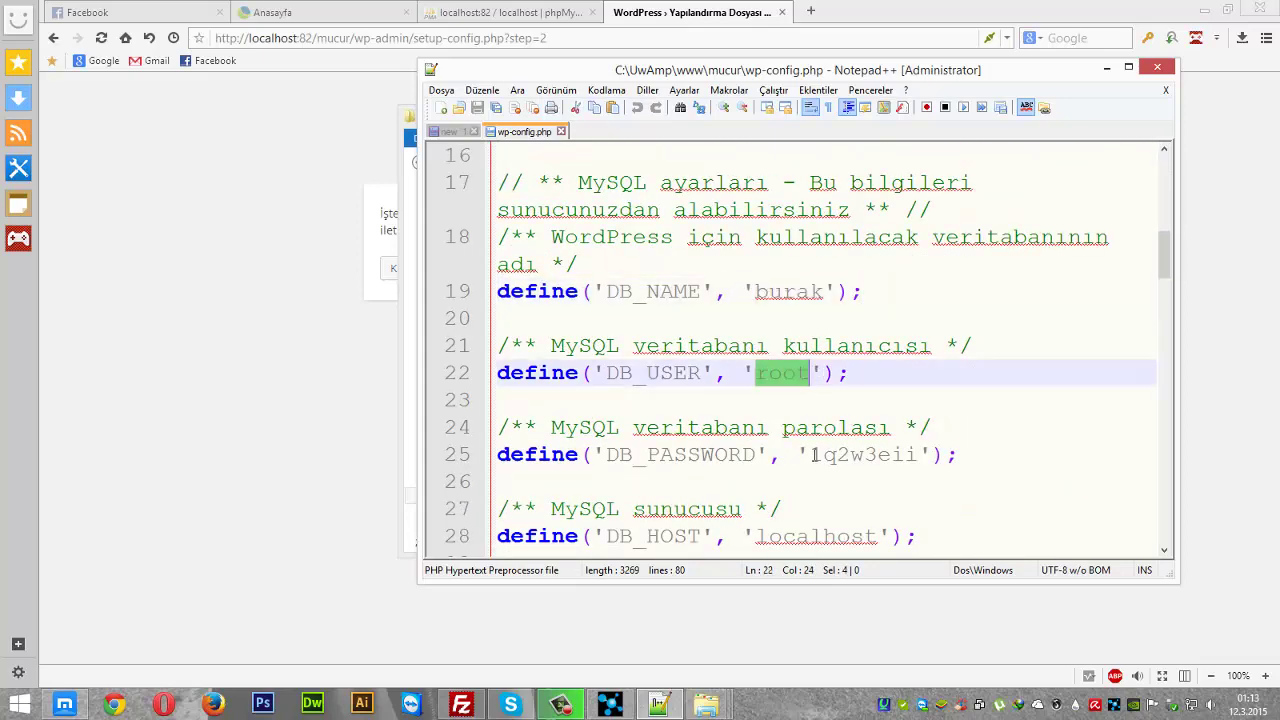
drag(812, 455, 932, 455)
scroll(855, 458, down, 2)
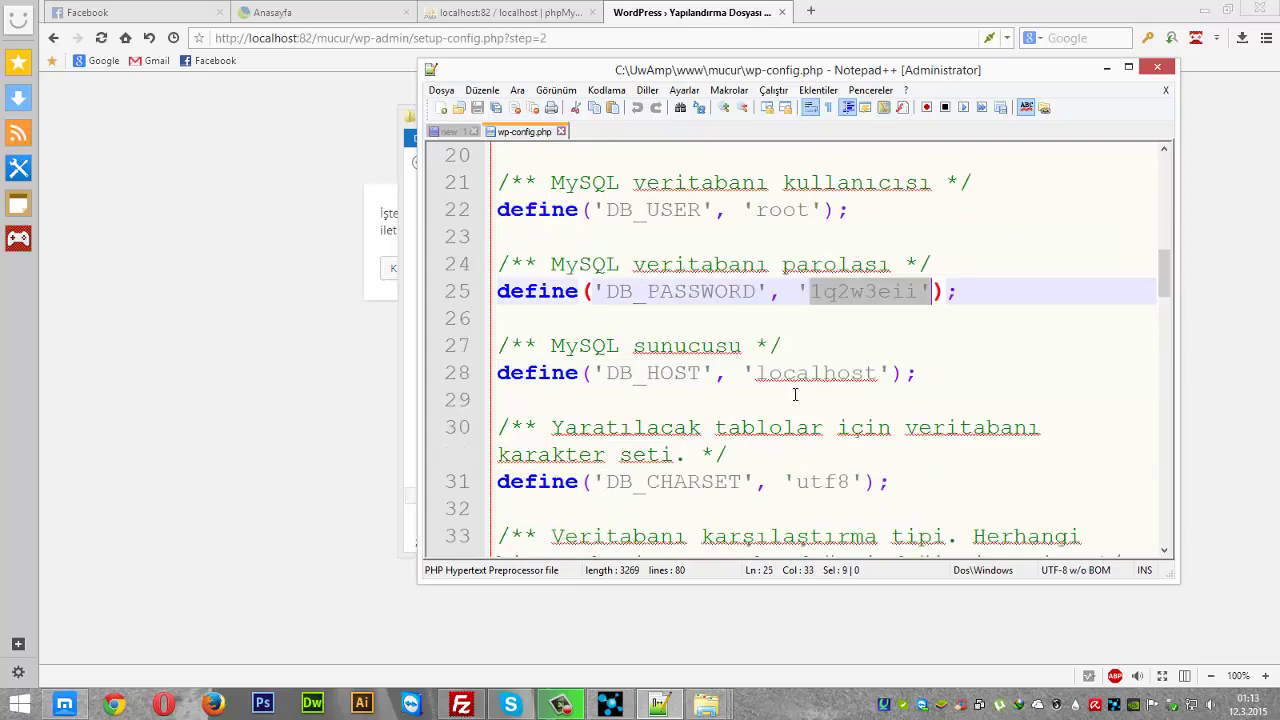
drag(786, 374, 905, 374)
scroll(968, 386, up, 7)
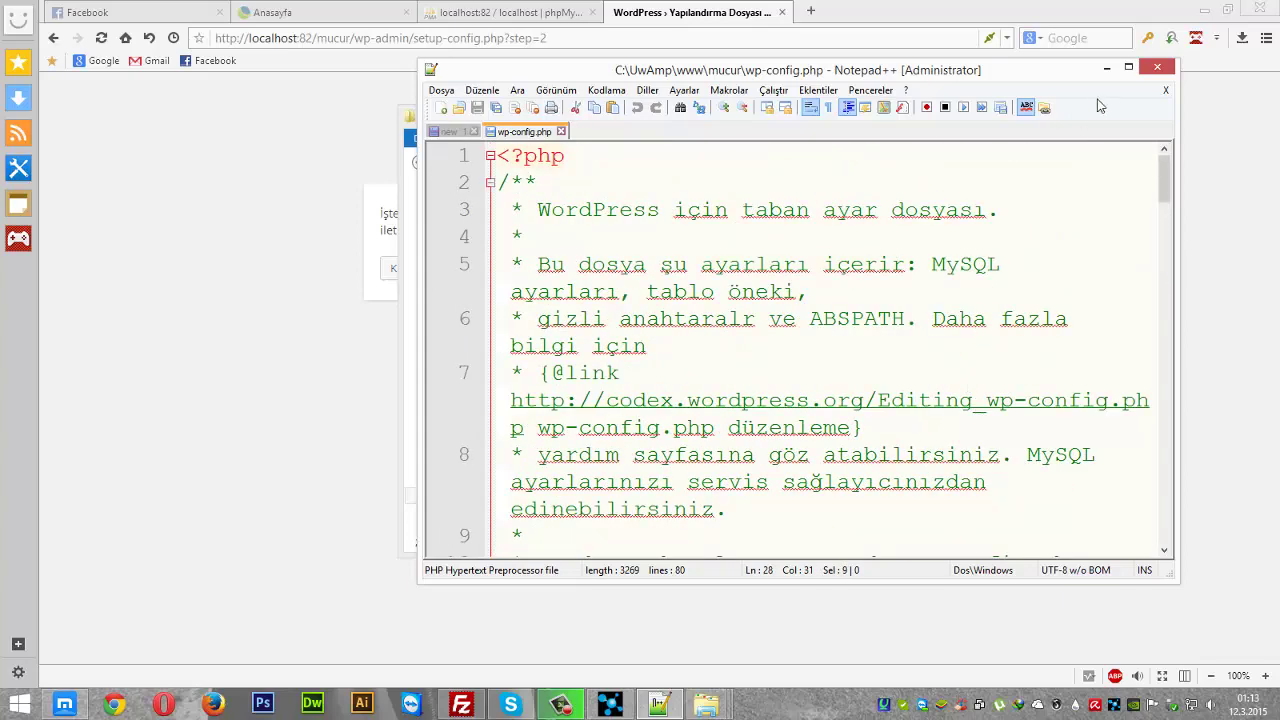
click(1157, 67)
click(312, 358)
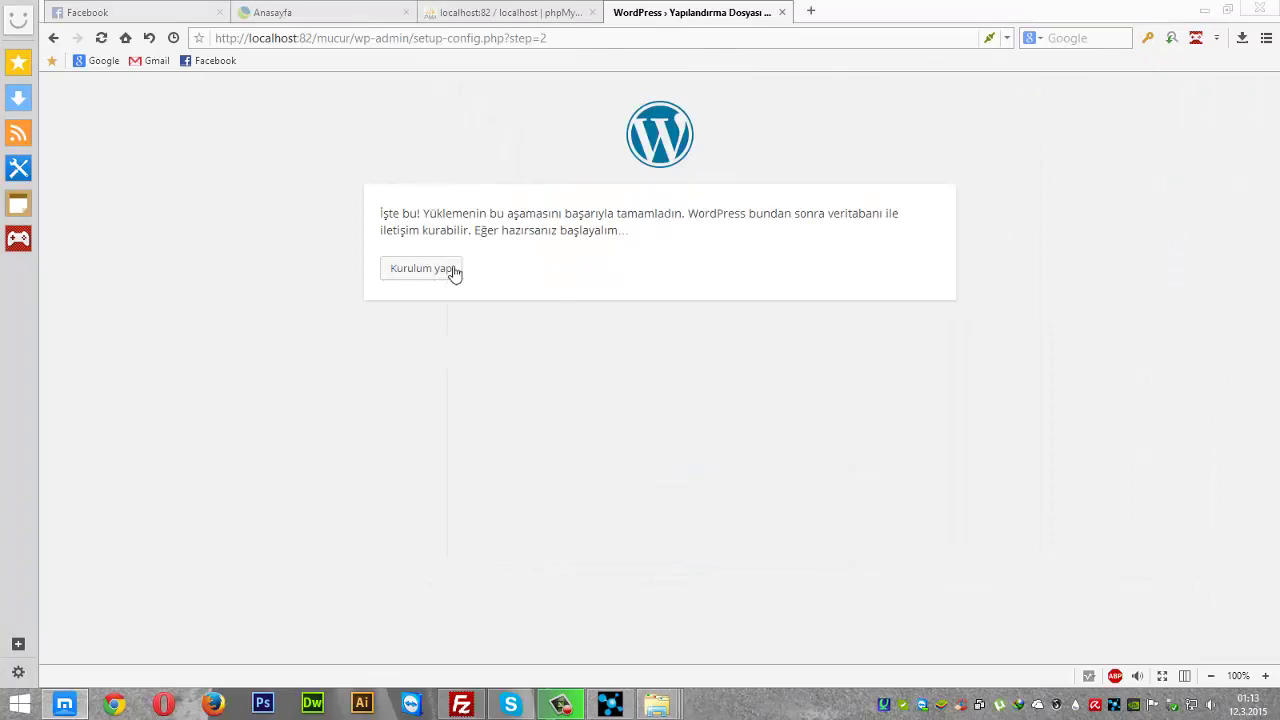
- Open the WordPress installation form and fill in the site title
click(453, 272)
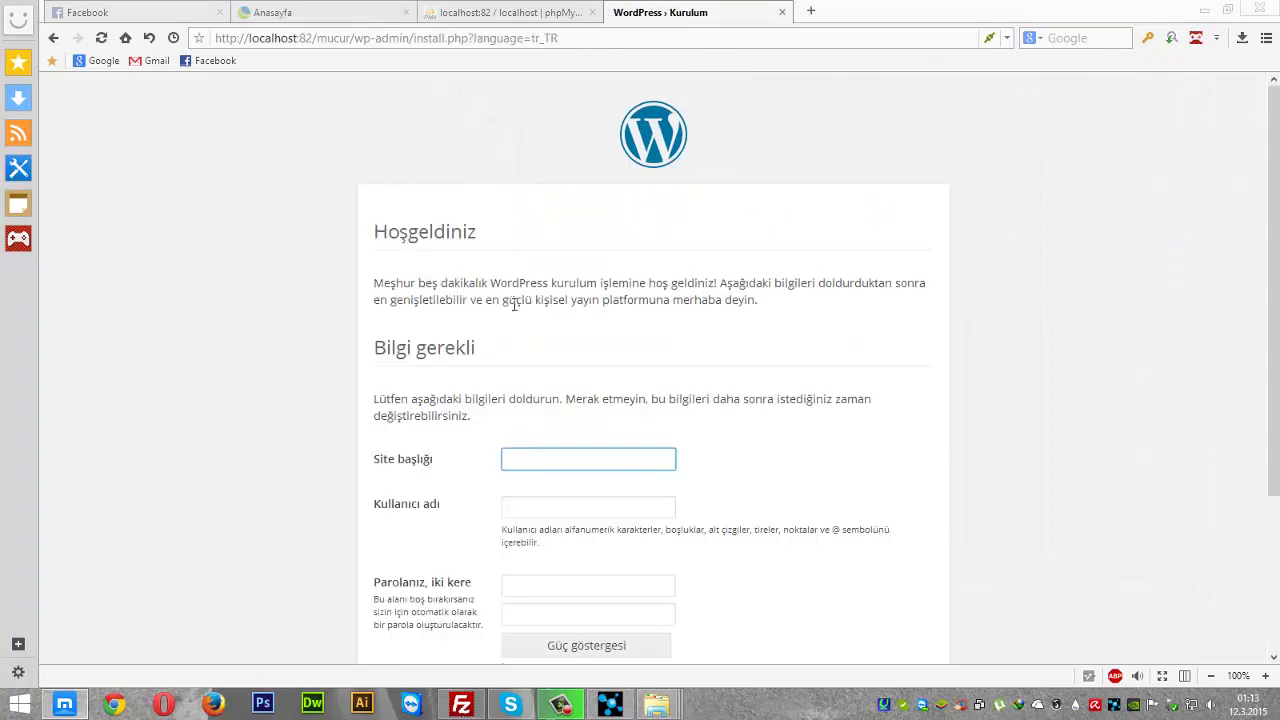
scroll(829, 369, down, 1)
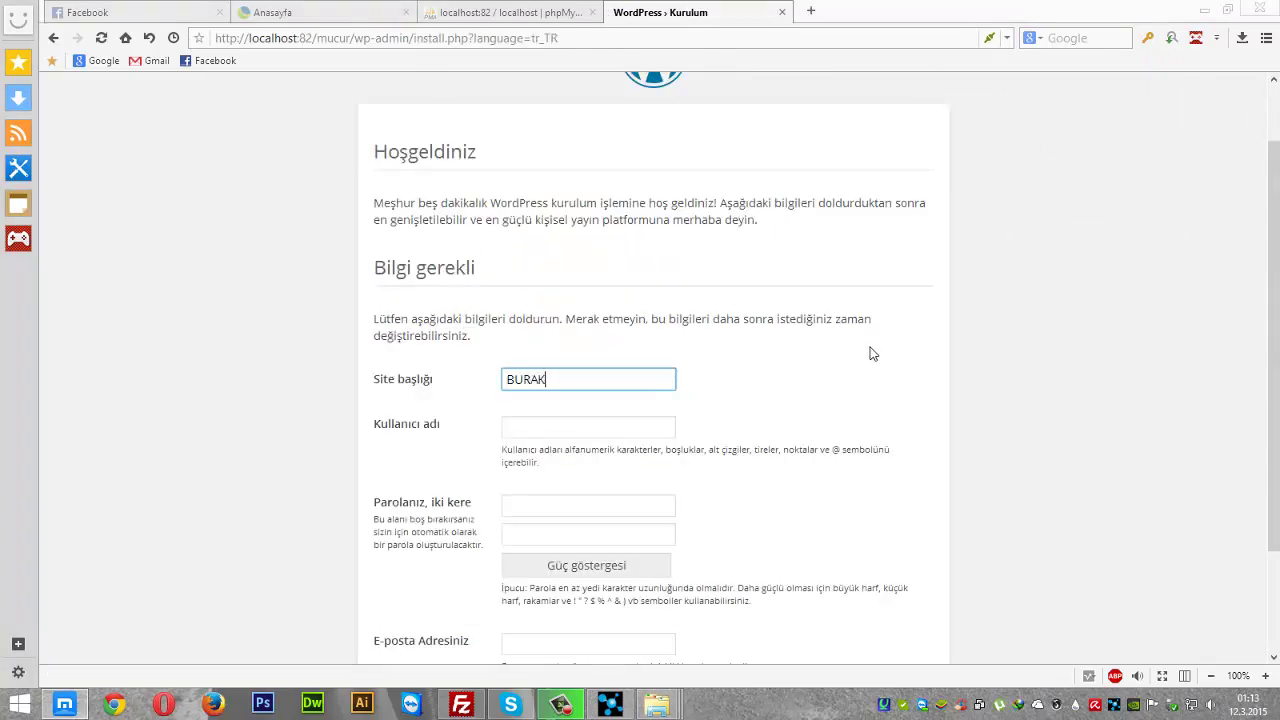
text(BURAK KARAPINAR)
key(Tab)
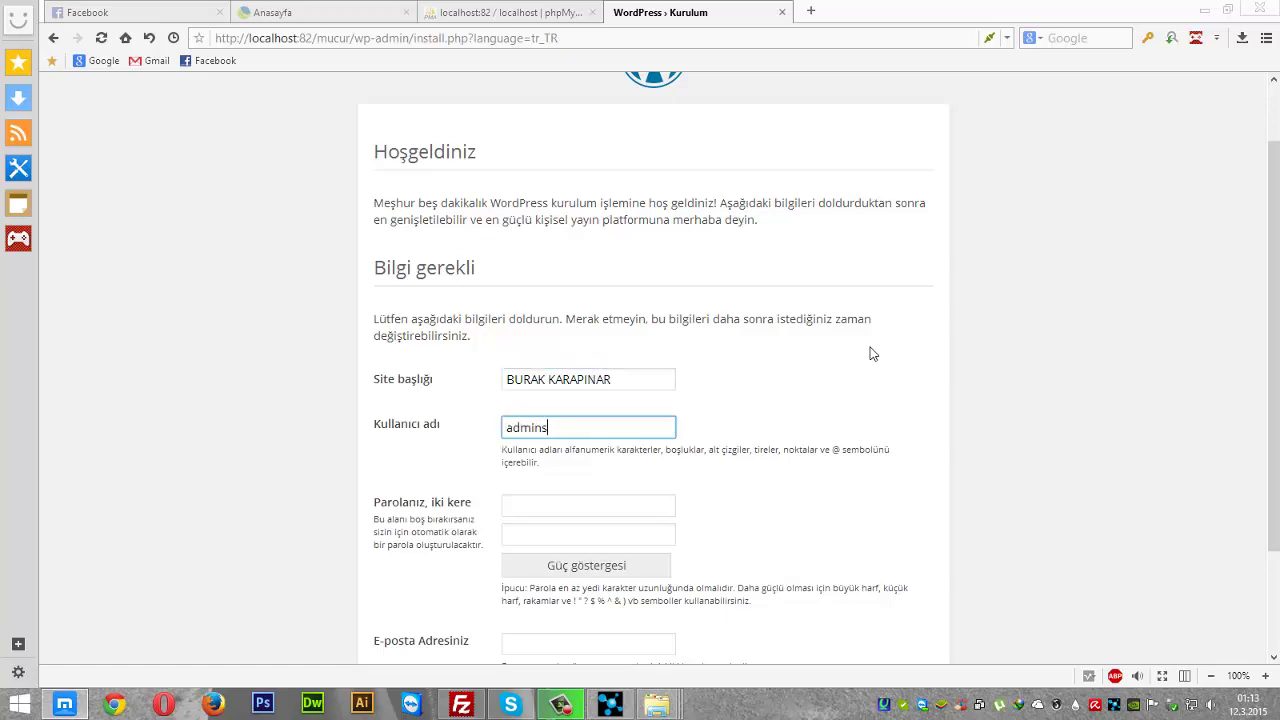
scroll(872, 353, up, 1)
scroll(872, 353, down, 1)
key(Tab)
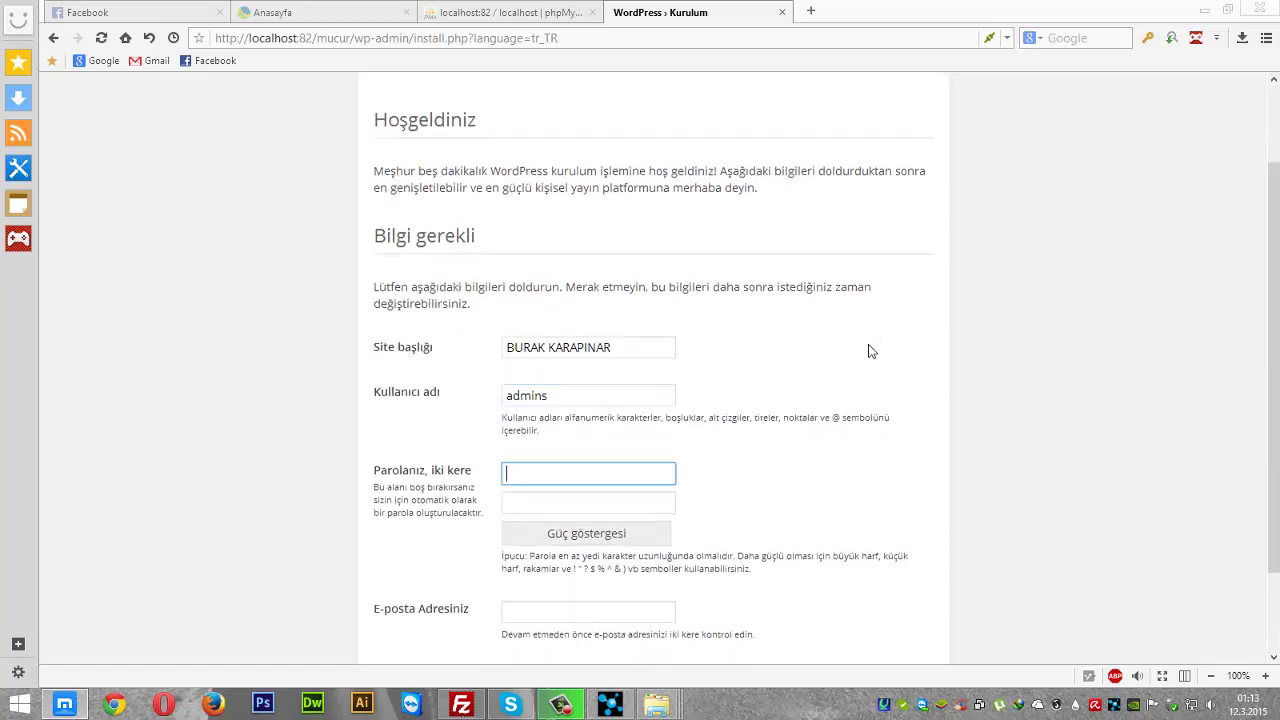
- Enter and confirm the admin password, fill in the admin e-mail, and run the install
text(••••••••)
key(Tab)
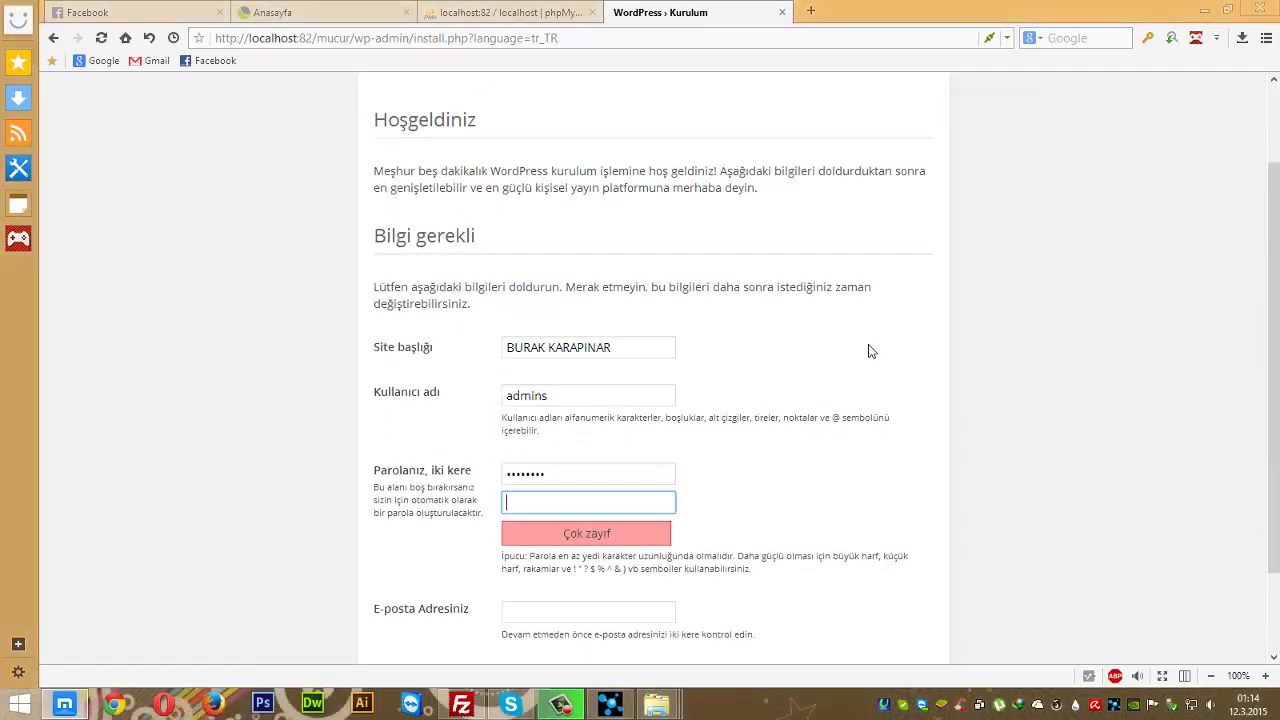
text(••••••••)
scroll(869, 350, down, 2)
click(529, 503)
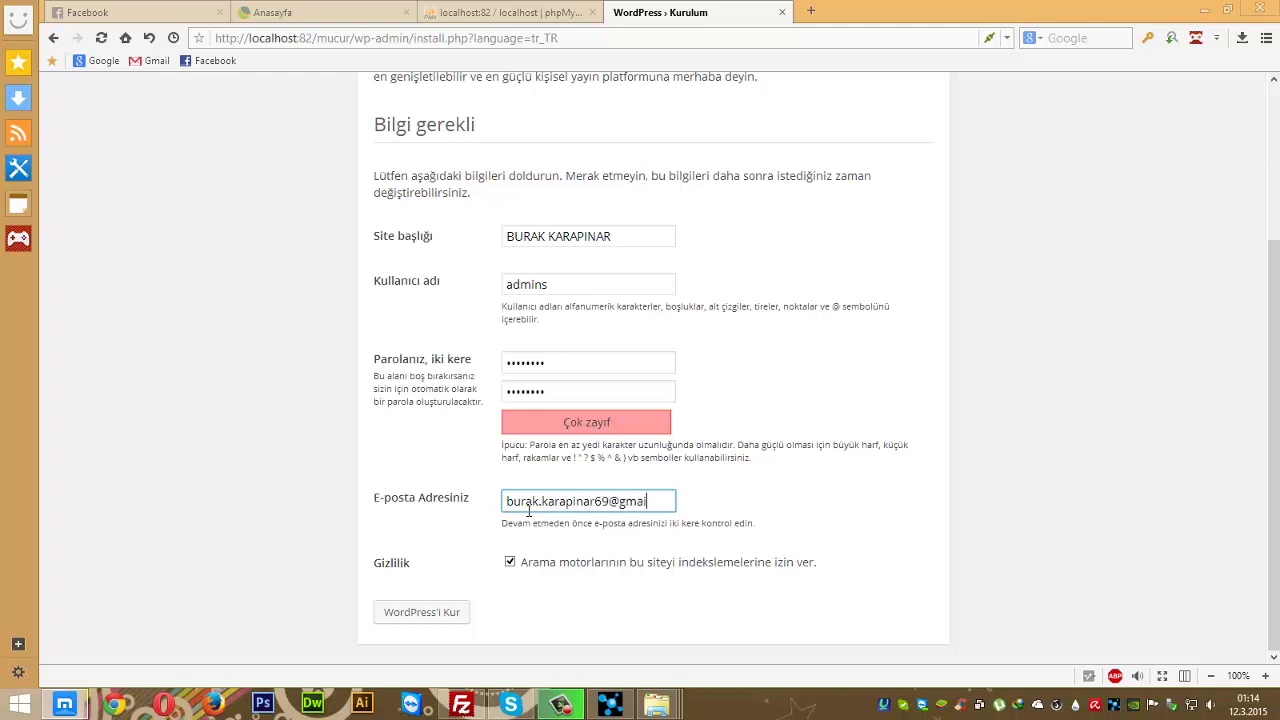
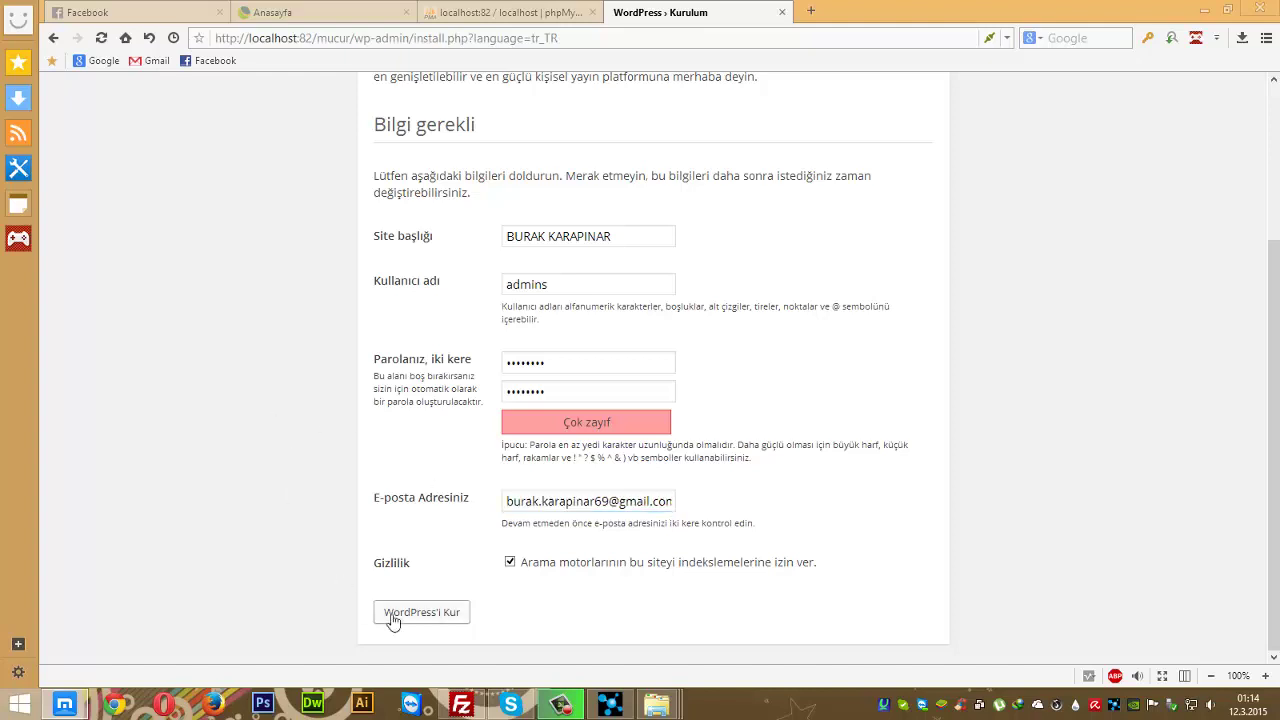
click(404, 614)
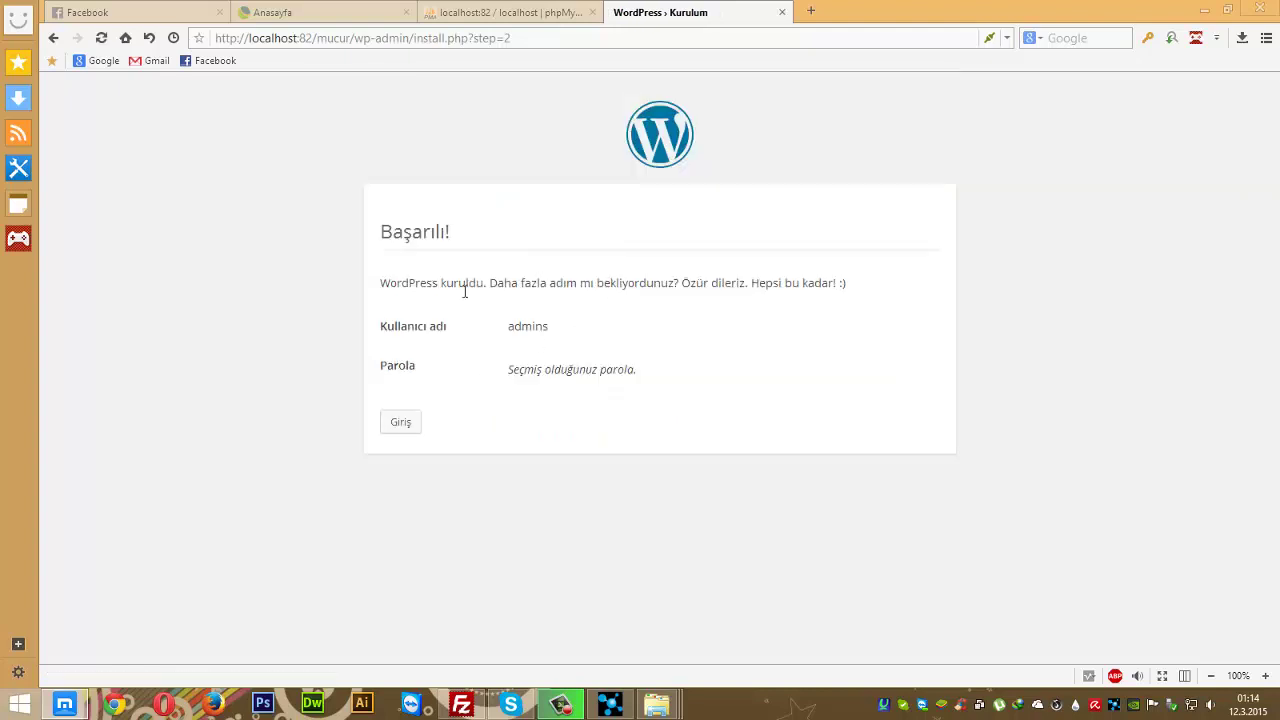
- Log in at the admin login page with the admin username and its password
click(403, 422)
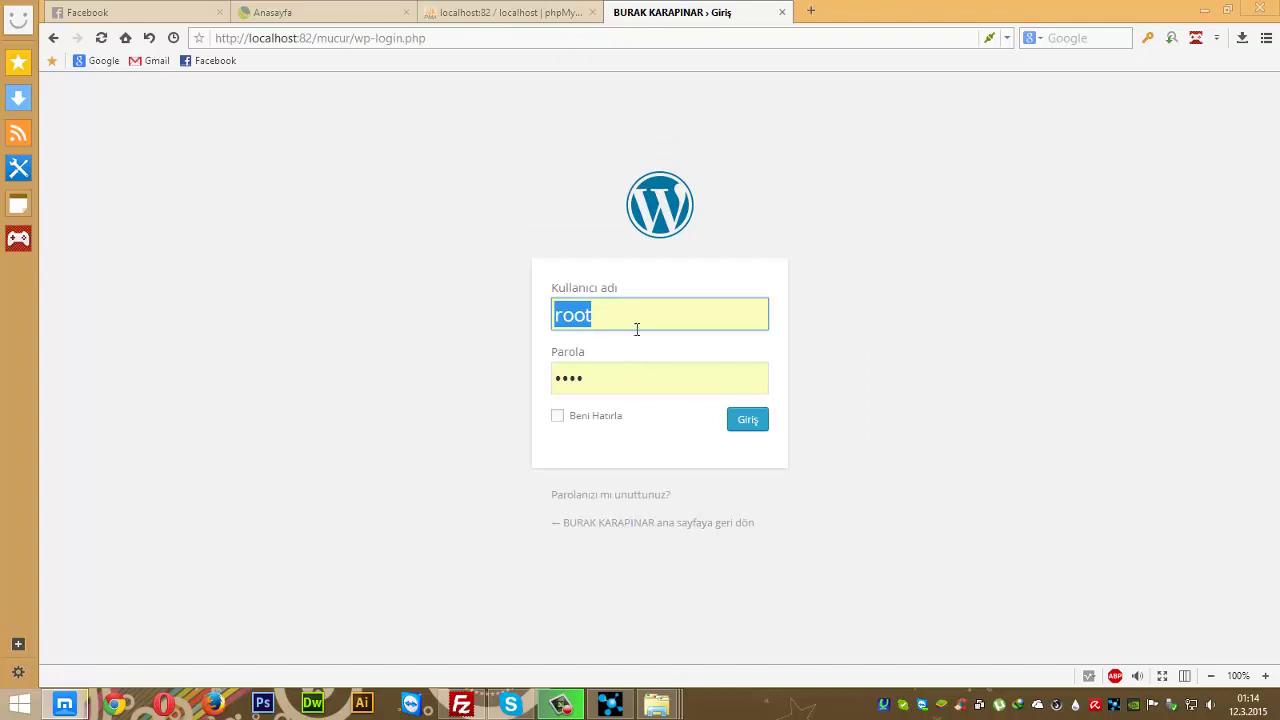
text(admins)
key(Tab)
text(1)
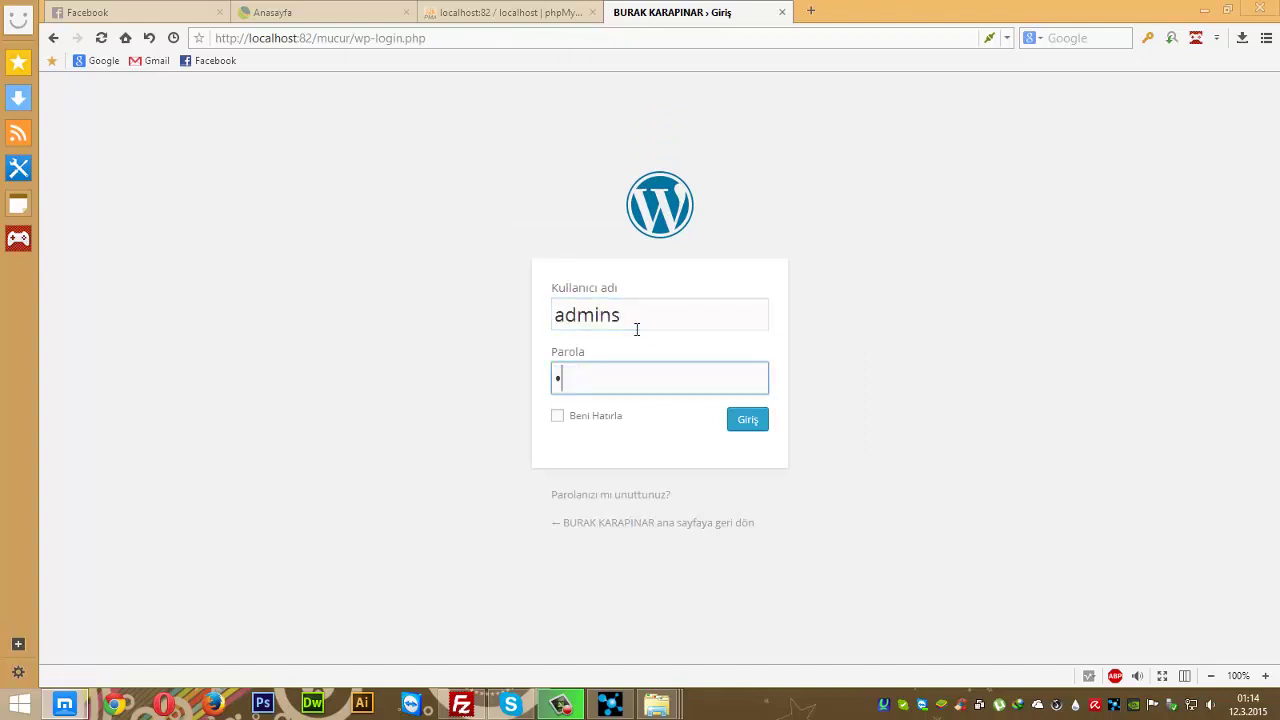
key(Return)
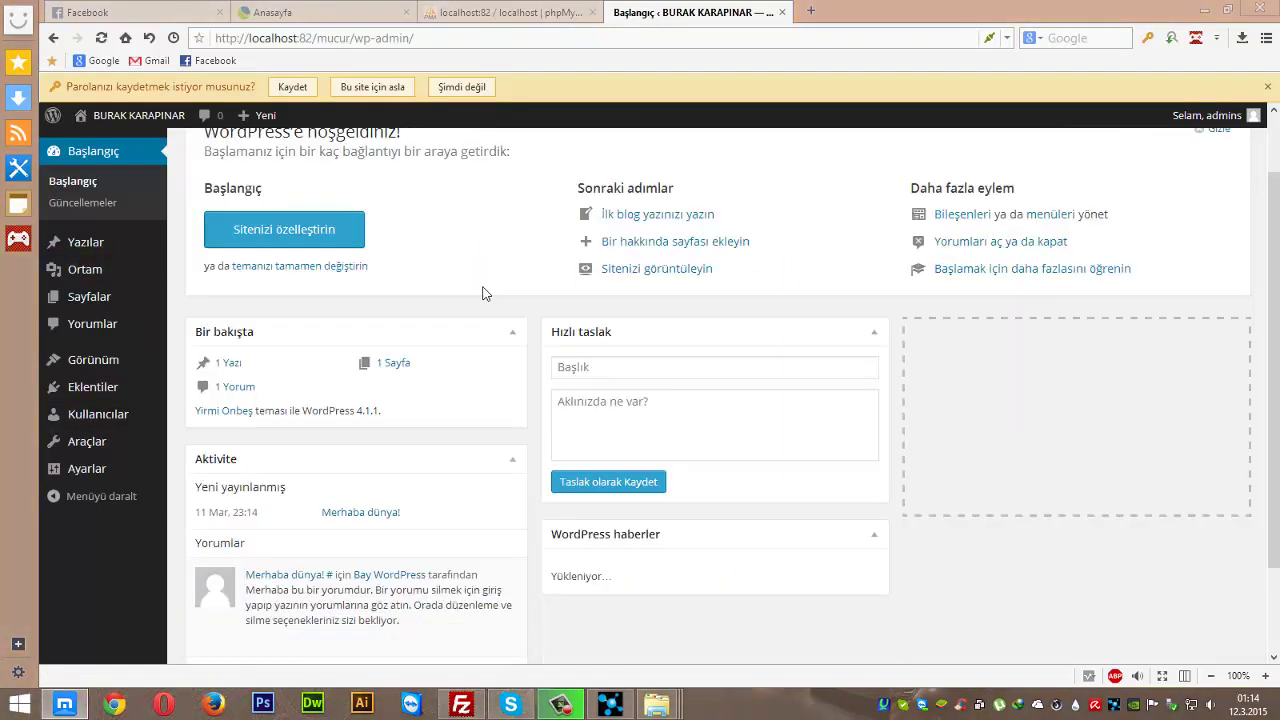
- Check the front page at localhost:82/mucur in a new tab, then close that tab
click(810, 11)
text(loca)
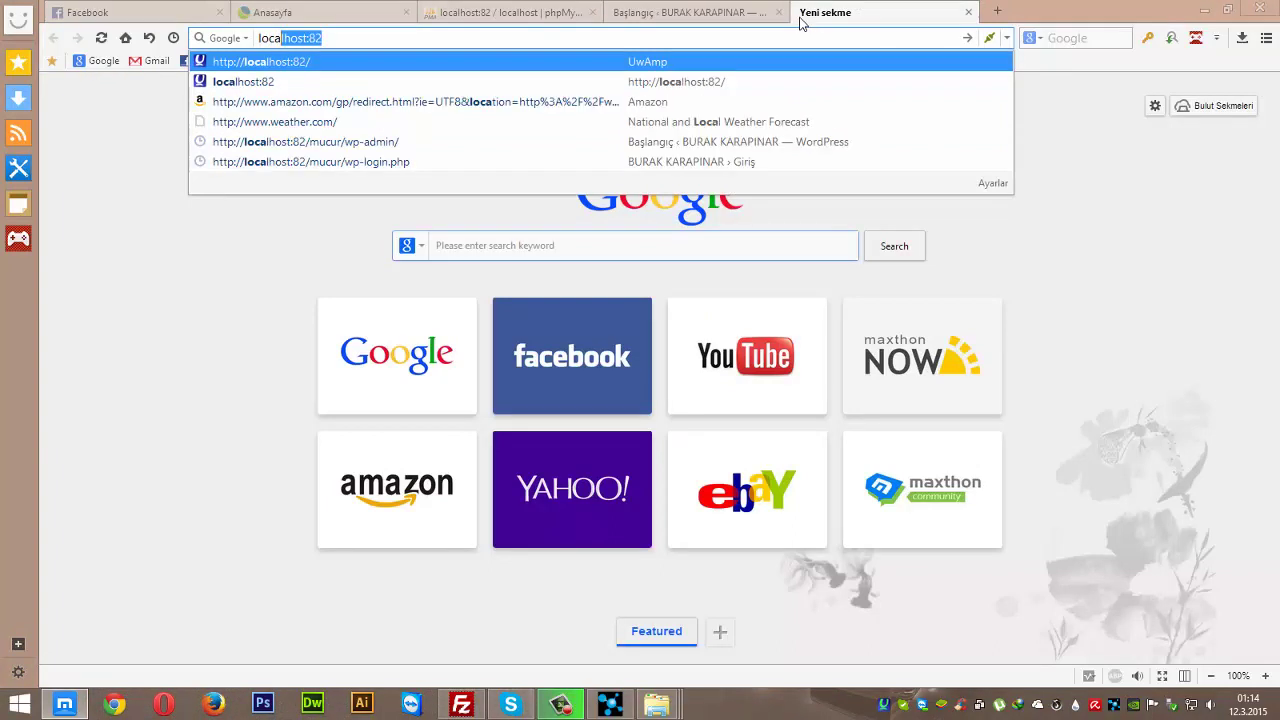
text(lhost:82/mucur)
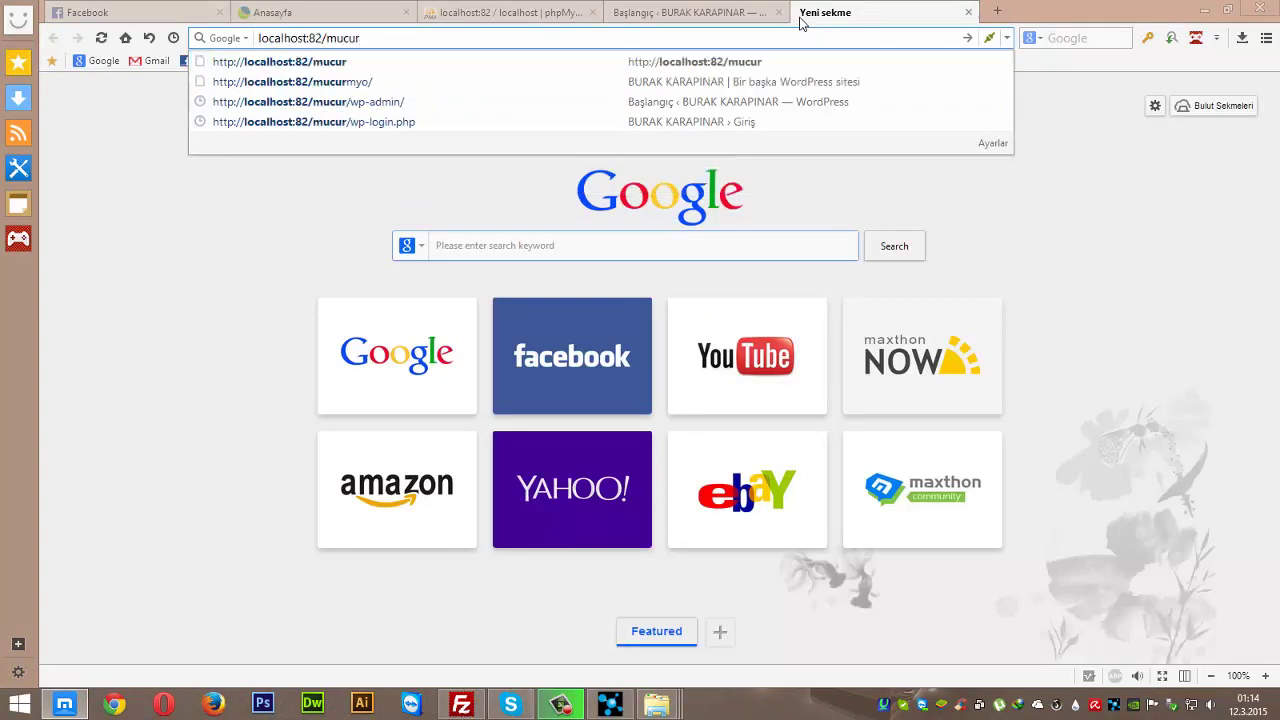
key(Return)
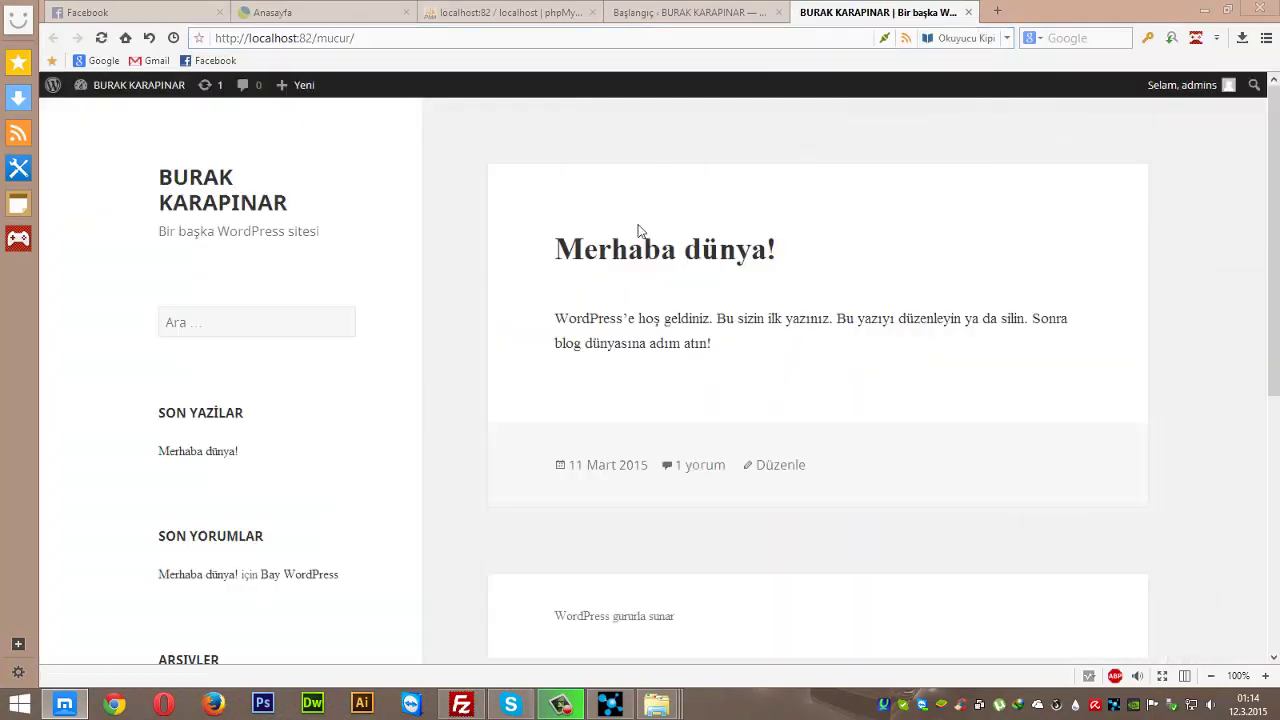
scroll(649, 237, down, 5)
scroll(828, 451, up, 1)
scroll(828, 451, up, 4)
middle_click(920, 17)
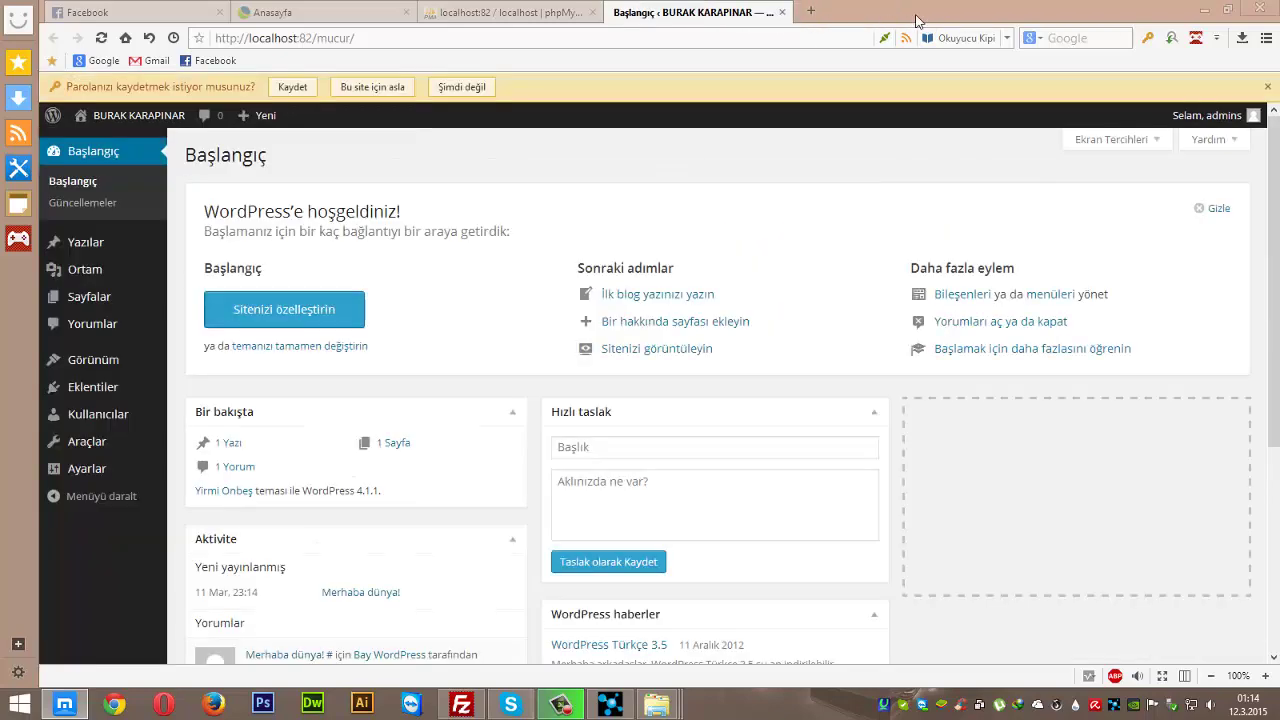
- Minimize the browser, close the mucur and wordpress folder windows, and refresh the desktop
click(1204, 8)
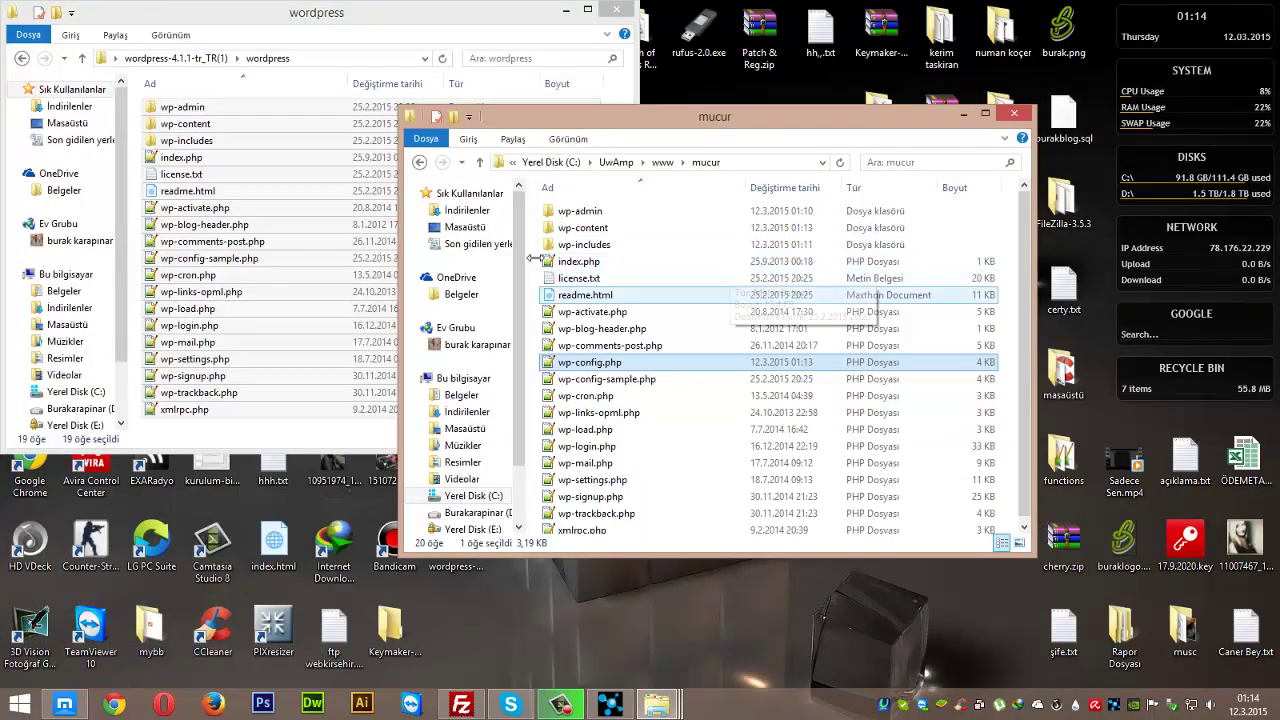
click(1016, 113)
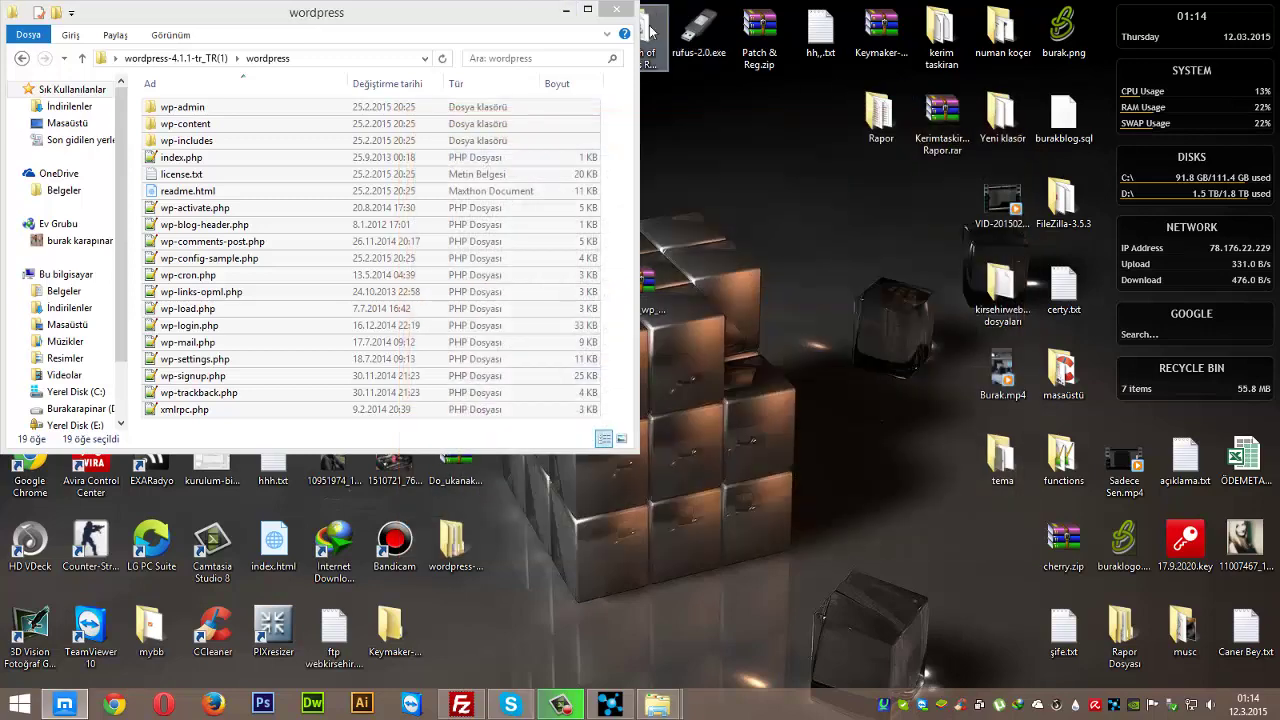
click(616, 9)
right_click(687, 189)
click(728, 234)
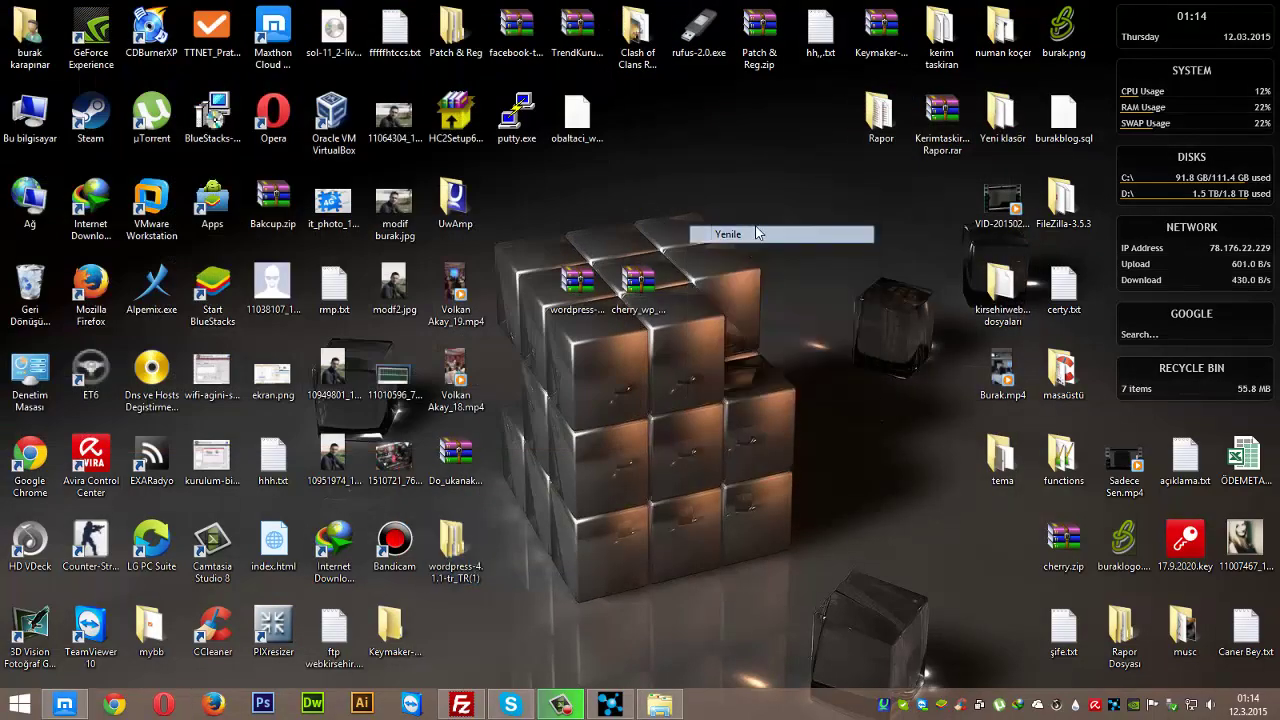
- Briefly restore the browser dashboard, minimize it again, and bring FileZilla to the front
click(78, 704)
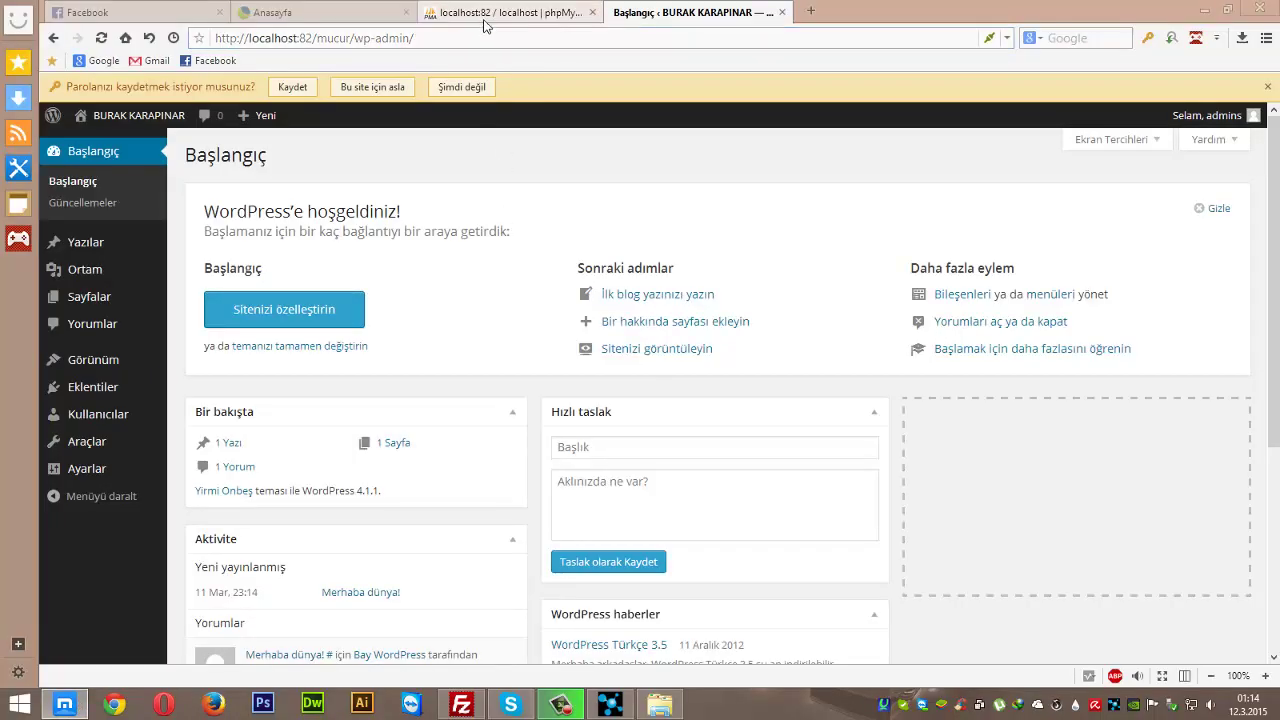
click(1206, 10)
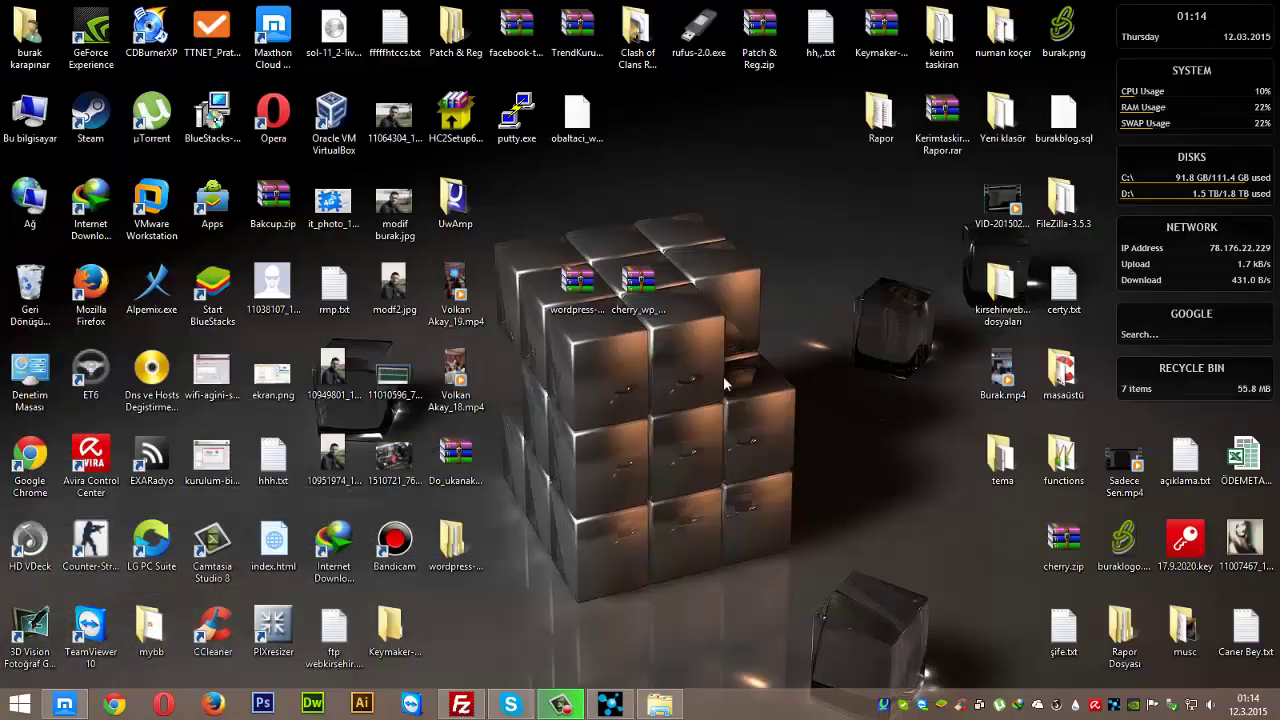
click(461, 704)
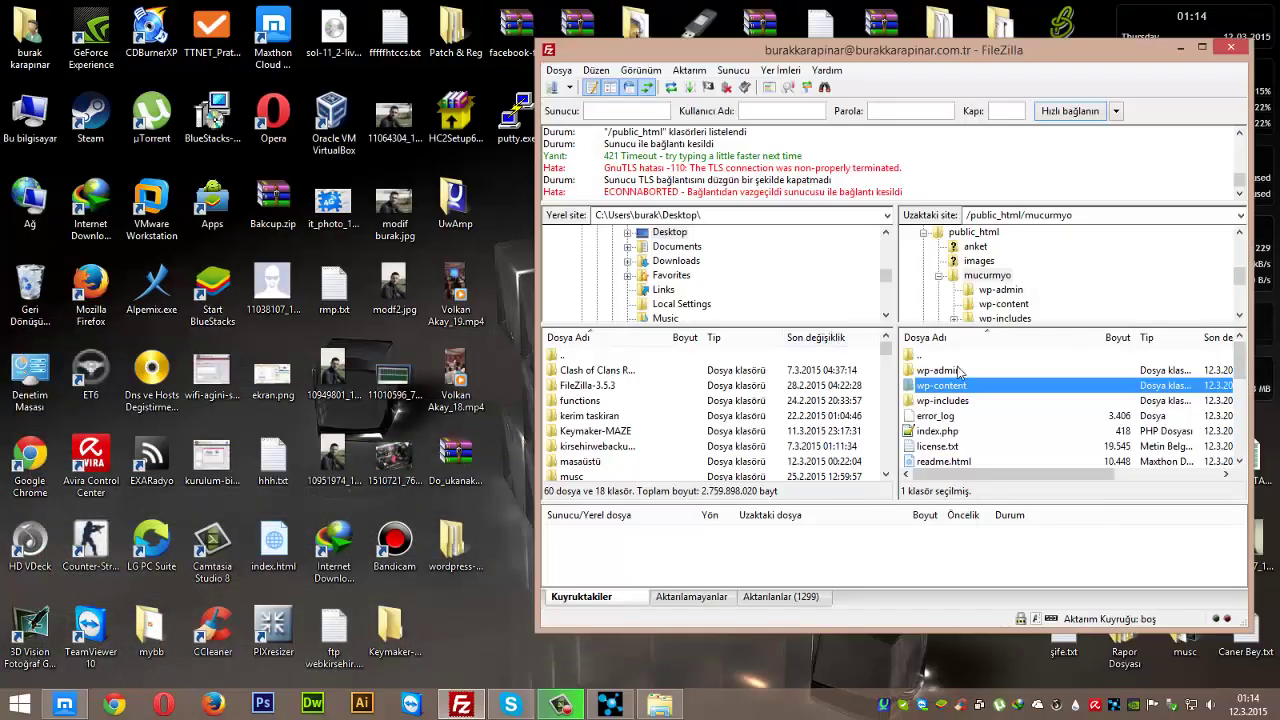
- Reconnect to the hosting server from Quick Connect history in a new tab
double_click(957, 358)
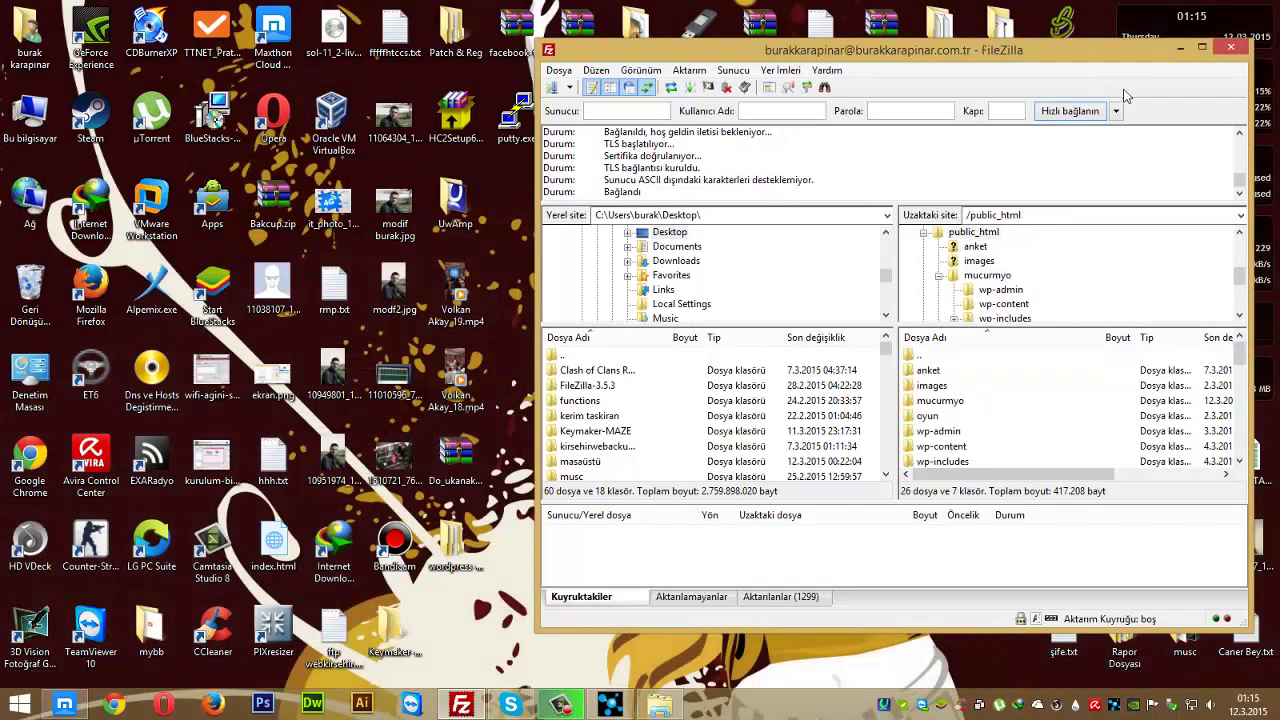
click(1116, 111)
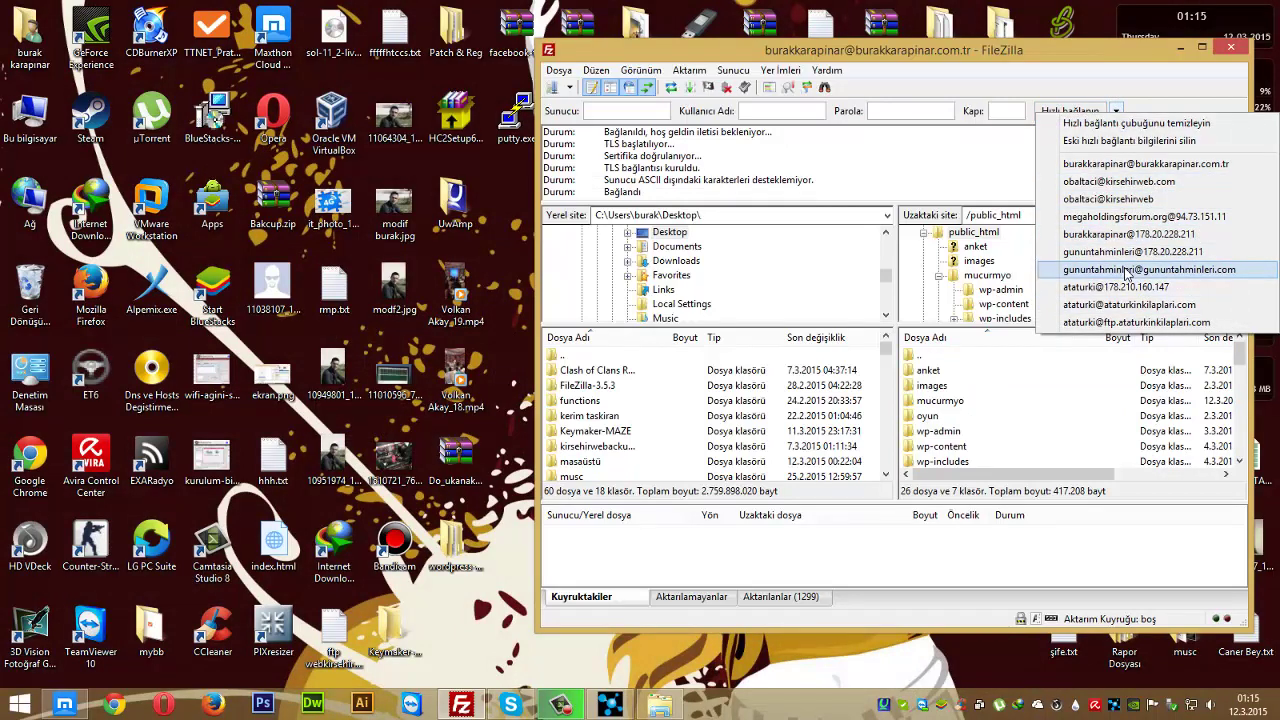
click(1140, 163)
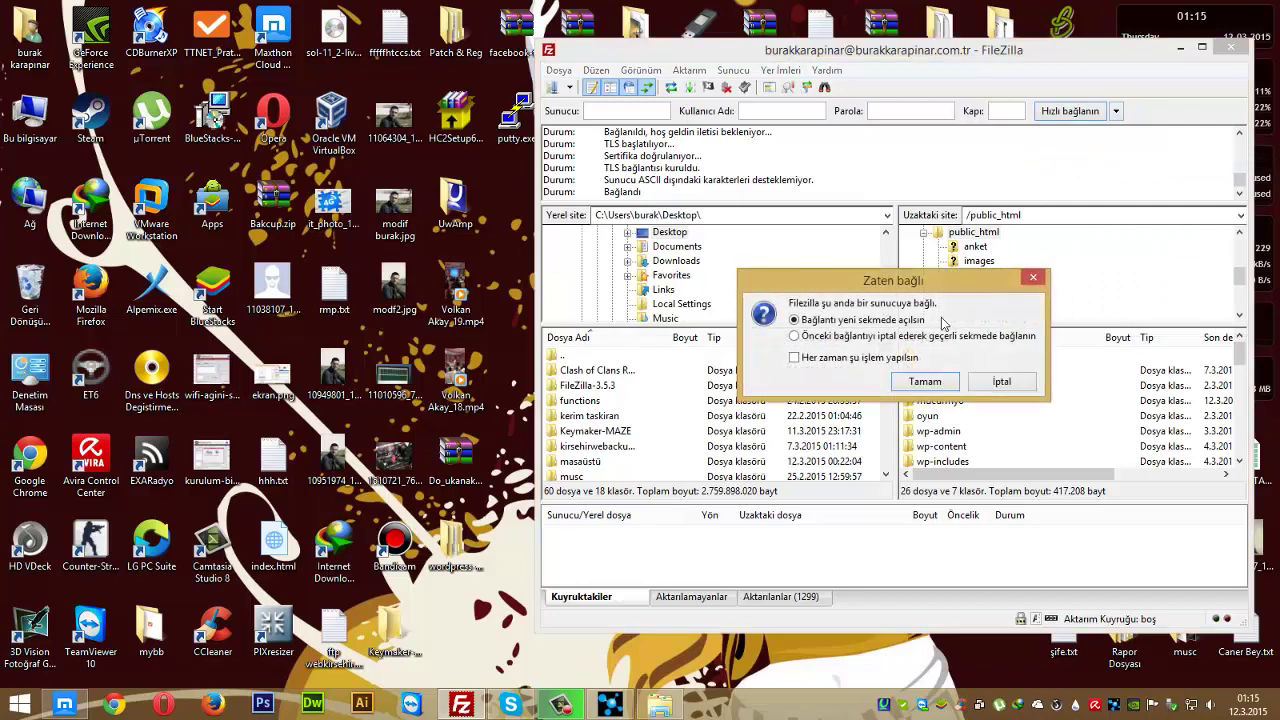
click(918, 382)
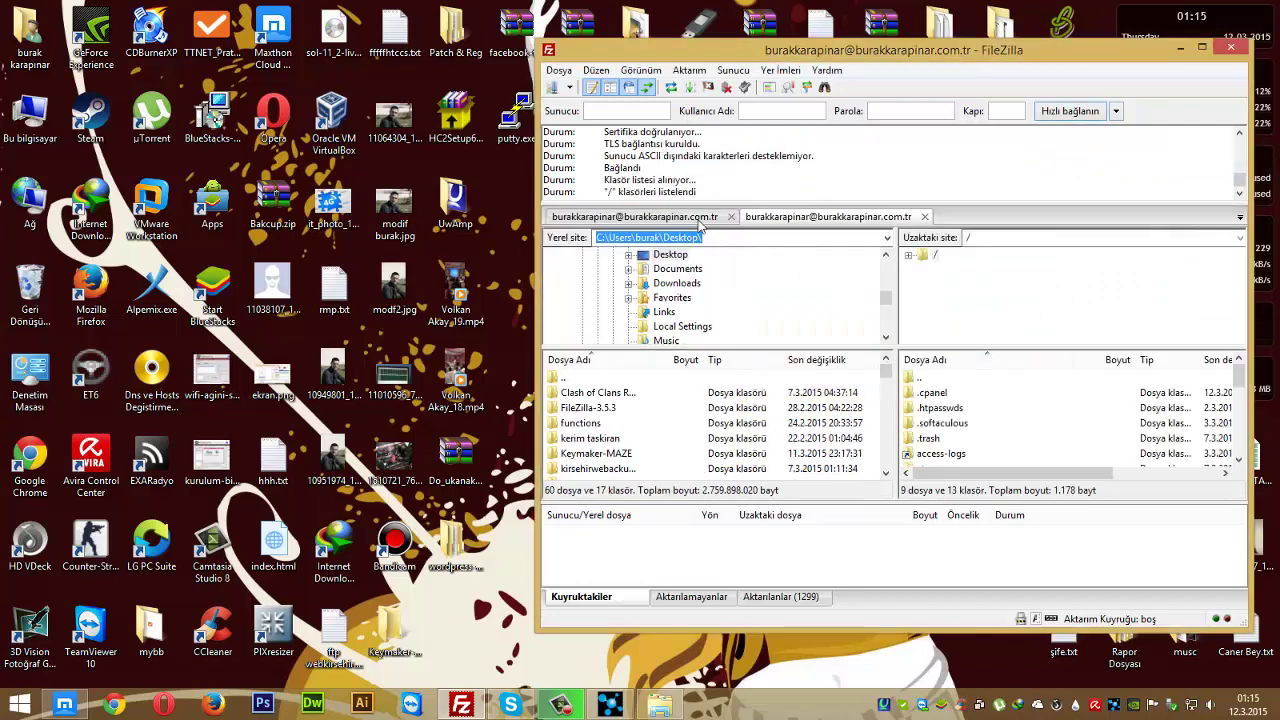
click(731, 217)
- Create a wp2 directory inside remote public_html and open it
scroll(960, 440, down, 2)
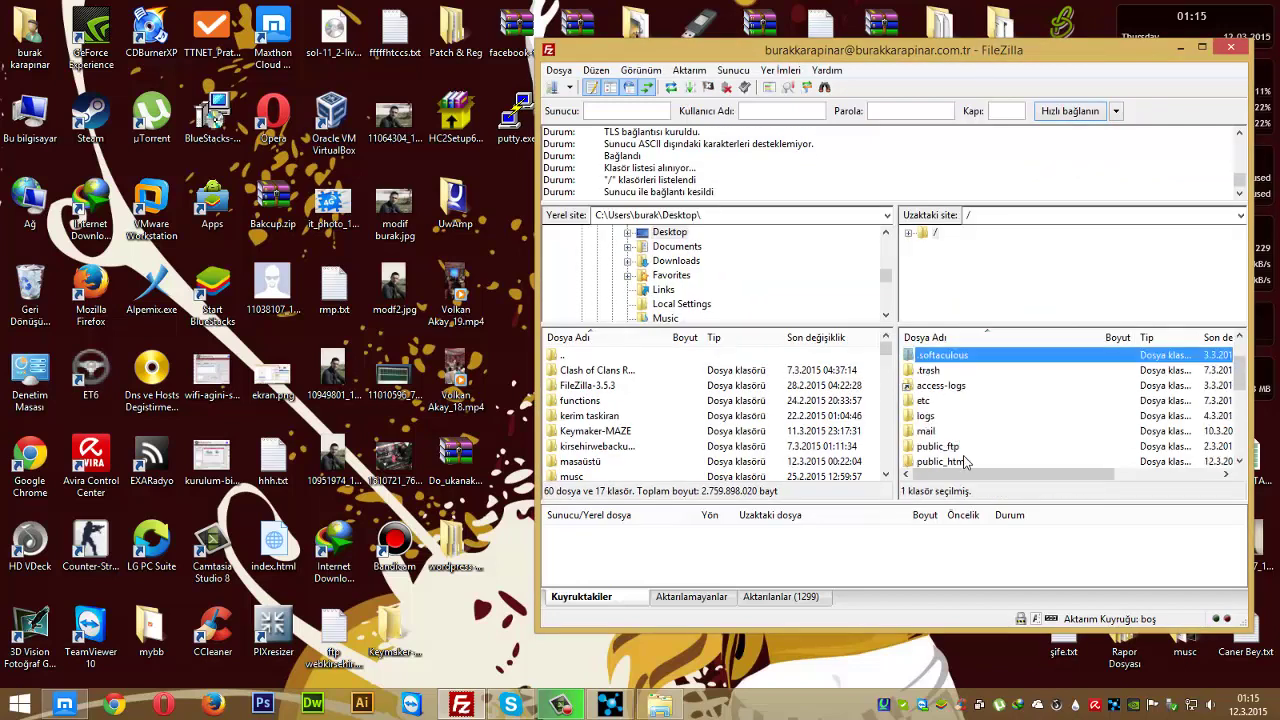
click(963, 462)
double_click(963, 462)
scroll(971, 375, down, 3)
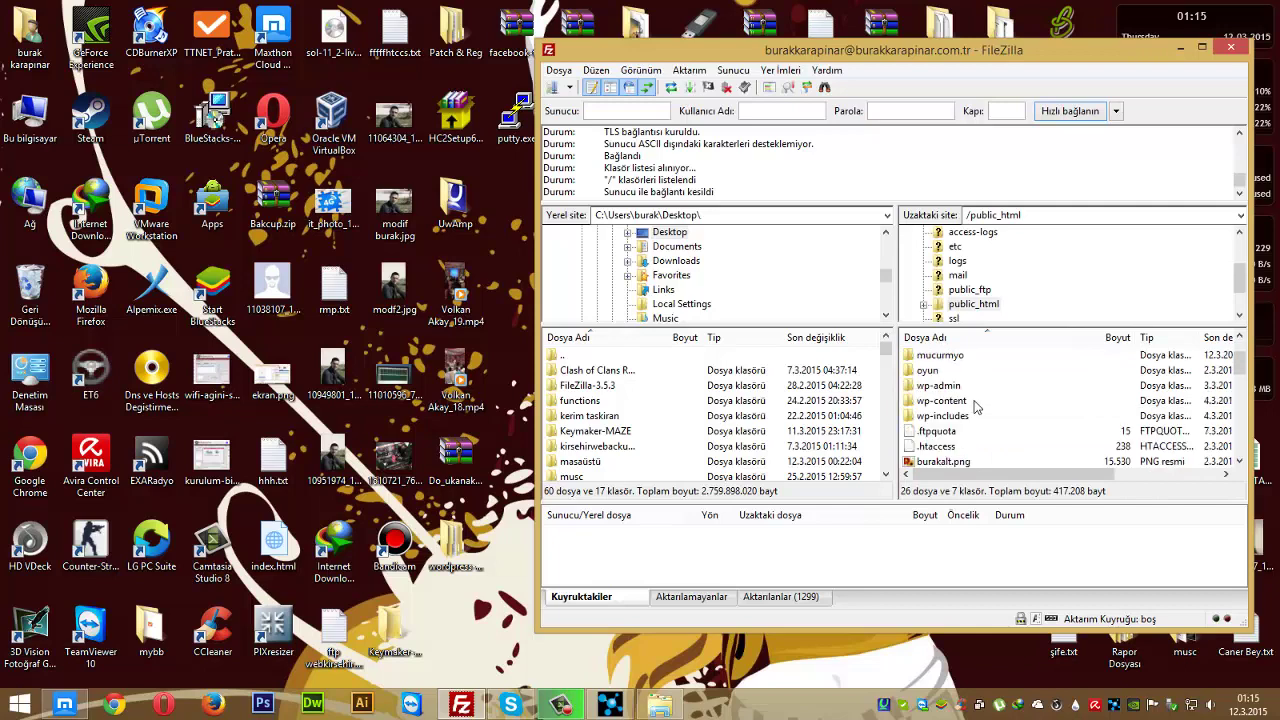
click(984, 460)
right_click(984, 460)
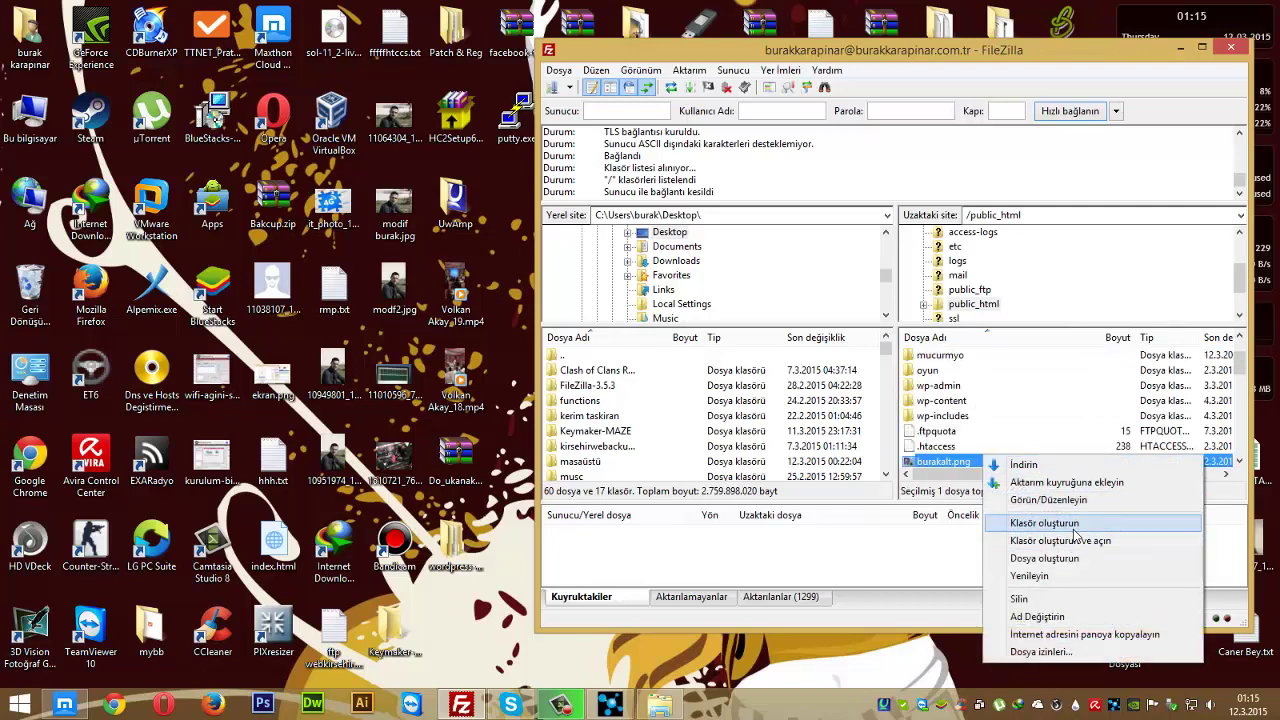
click(1073, 530)
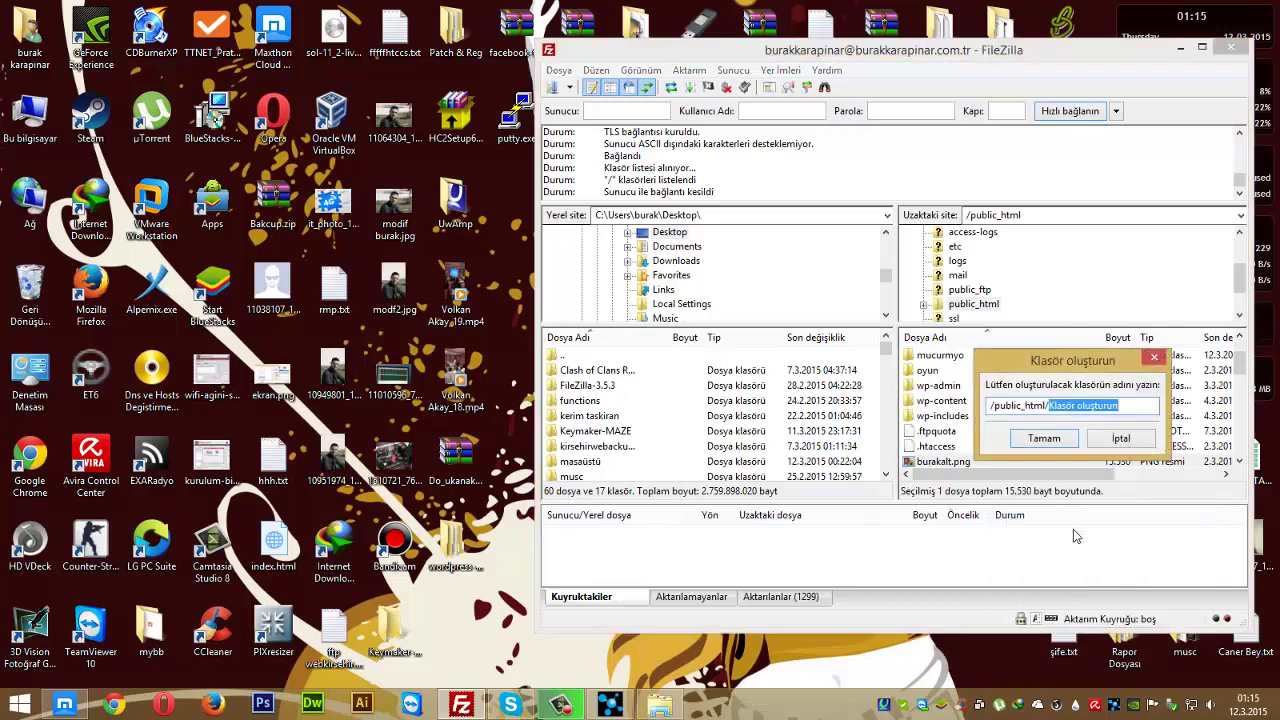
text(wp2)
key(Return)
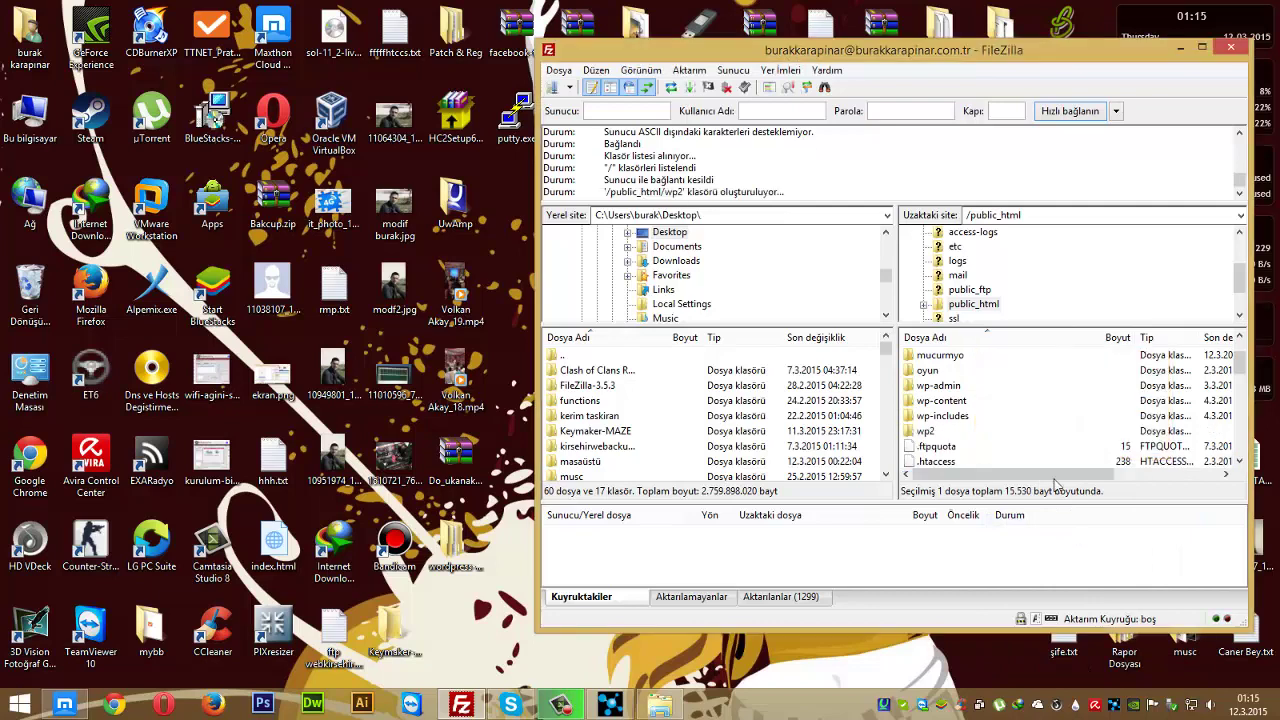
double_click(928, 431)
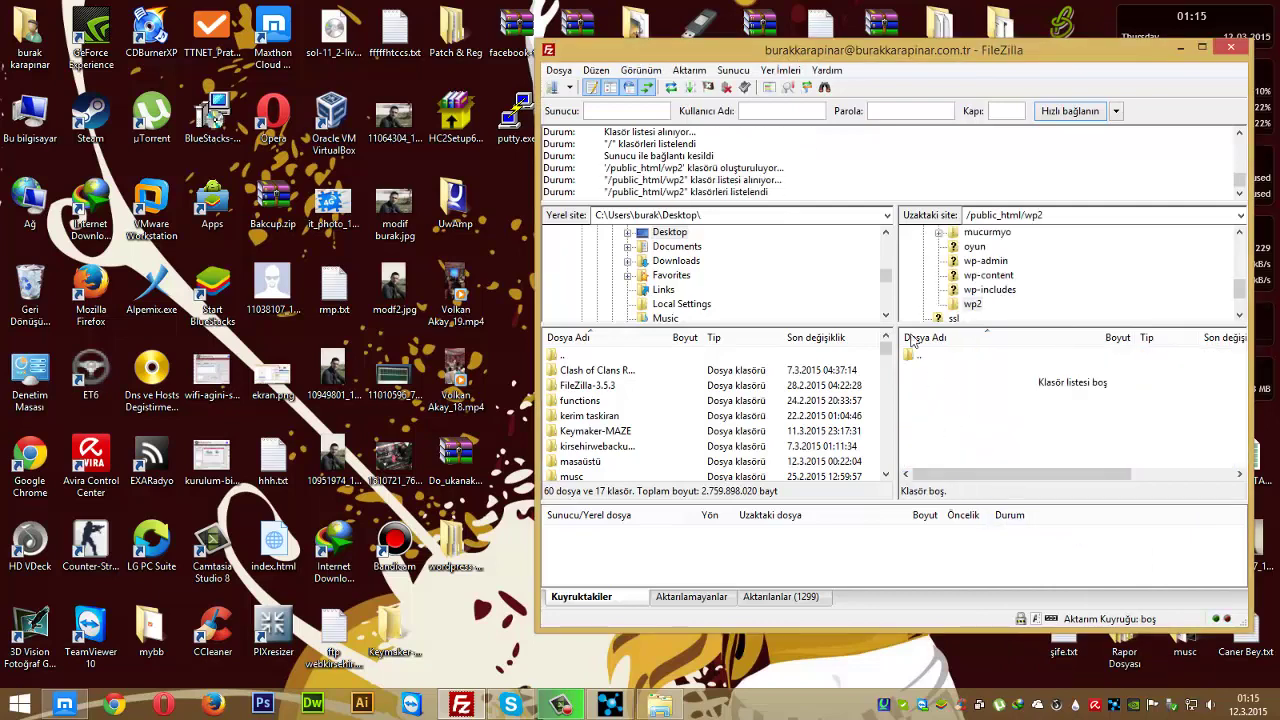
- Open the desktop wordpress folder and arrange it beside the FileZilla window
drag(755, 50, 907, 69)
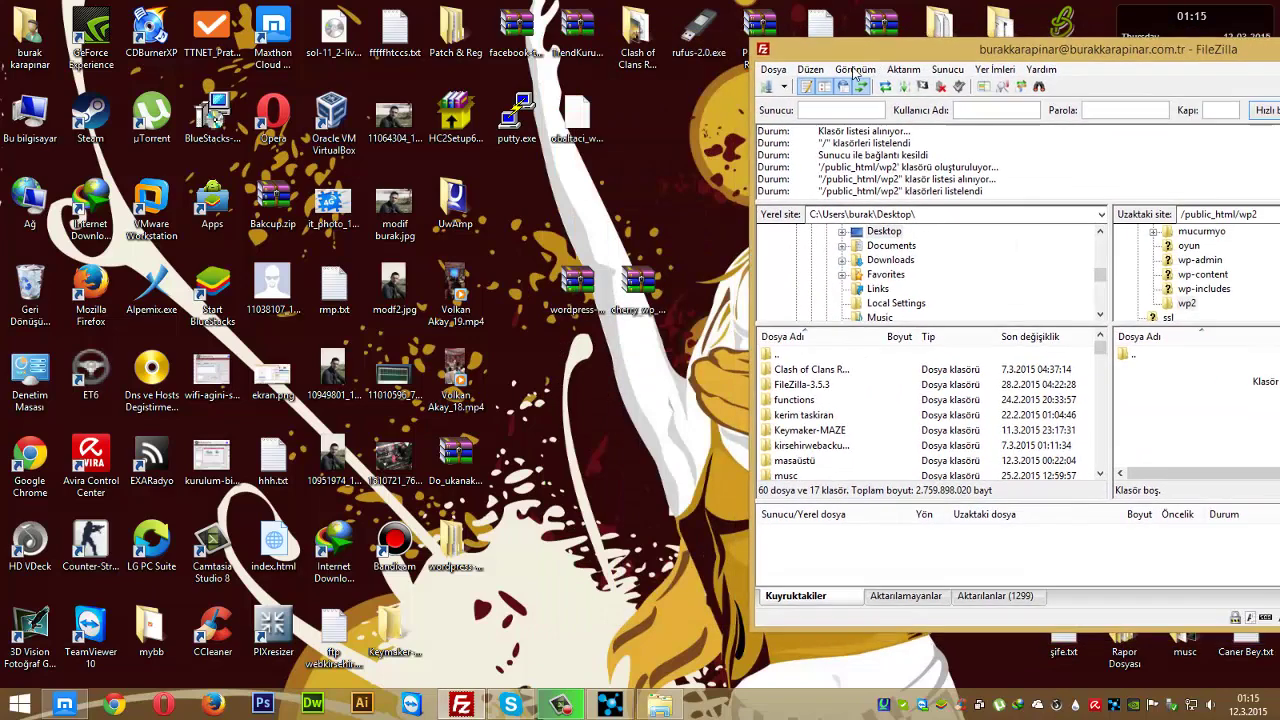
click(463, 573)
double_click(463, 573)
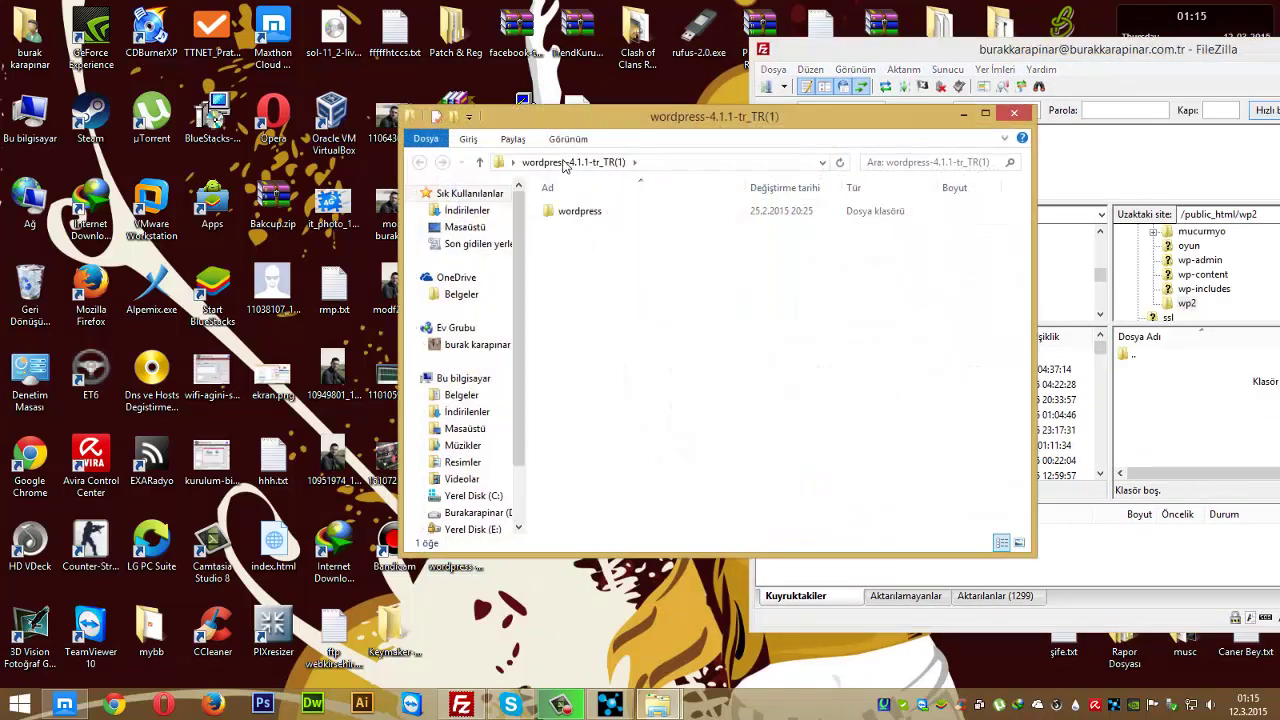
double_click(586, 220)
drag(573, 116, 316, 91)
drag(864, 57, 698, 47)
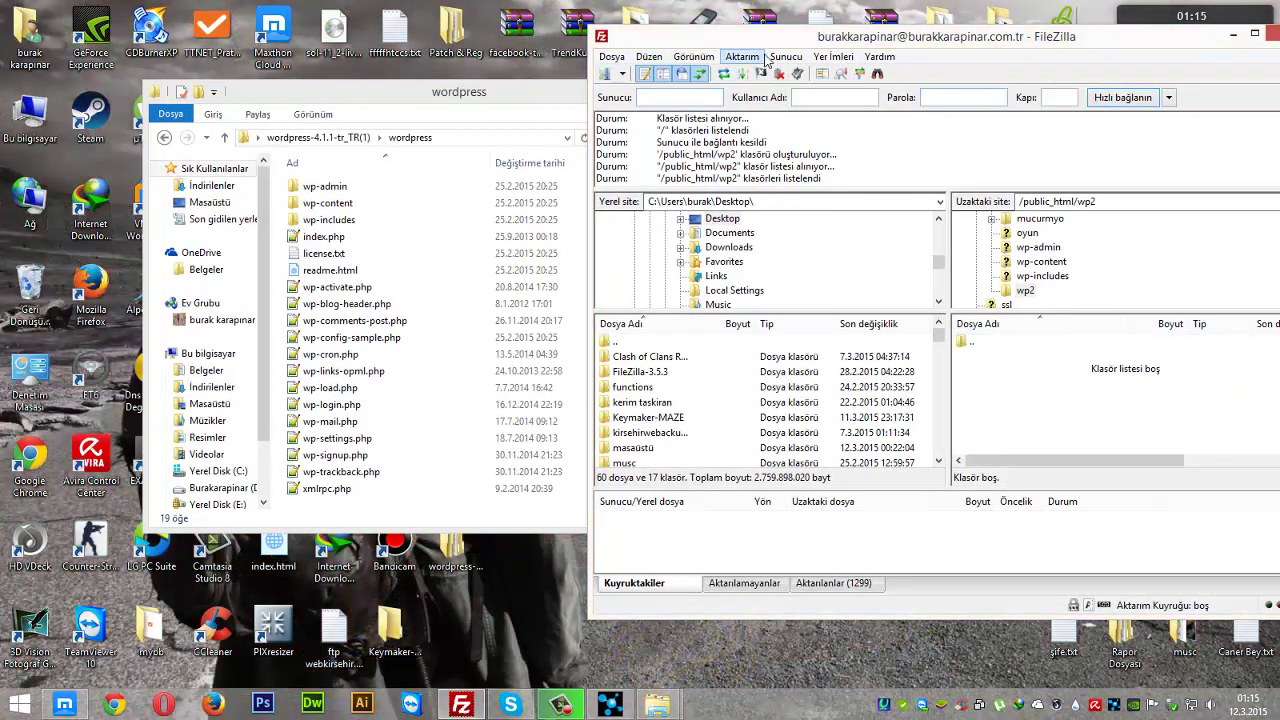
drag(765, 38, 721, 31)
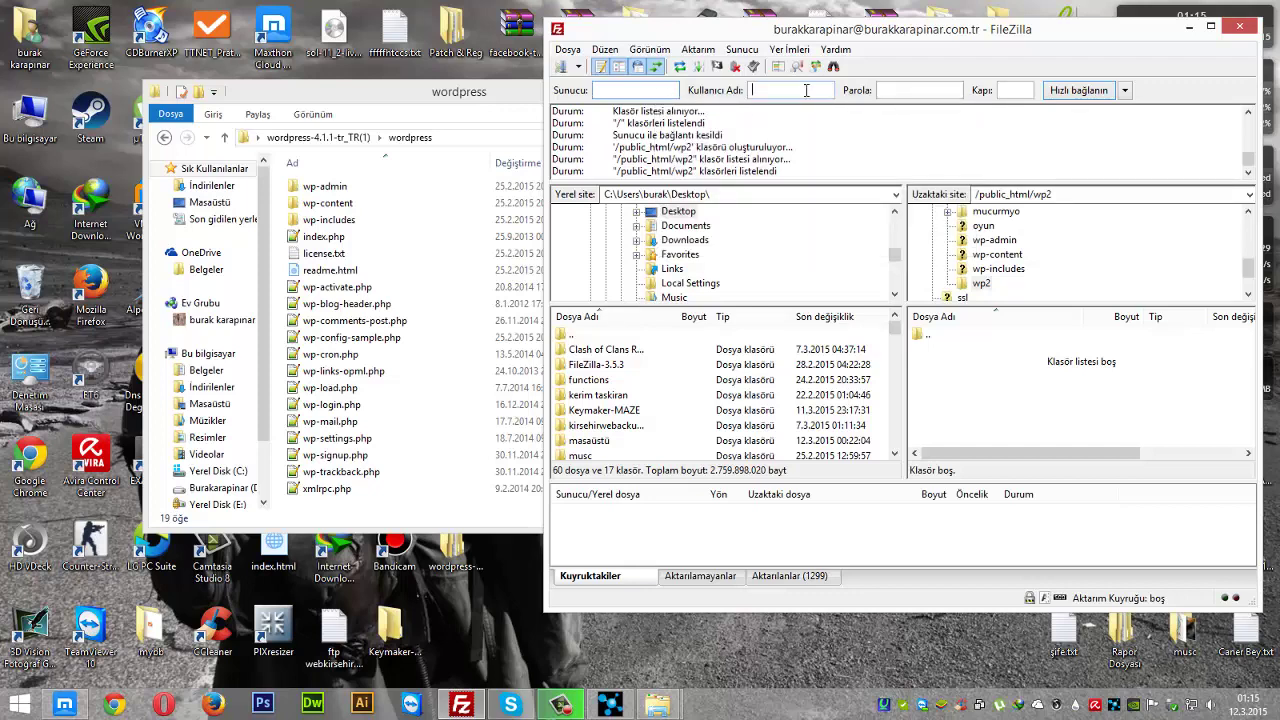
- Select all 19 local WordPress files and move the remote side up to the server root
click(1028, 92)
click(405, 410)
key(ctrl+a)
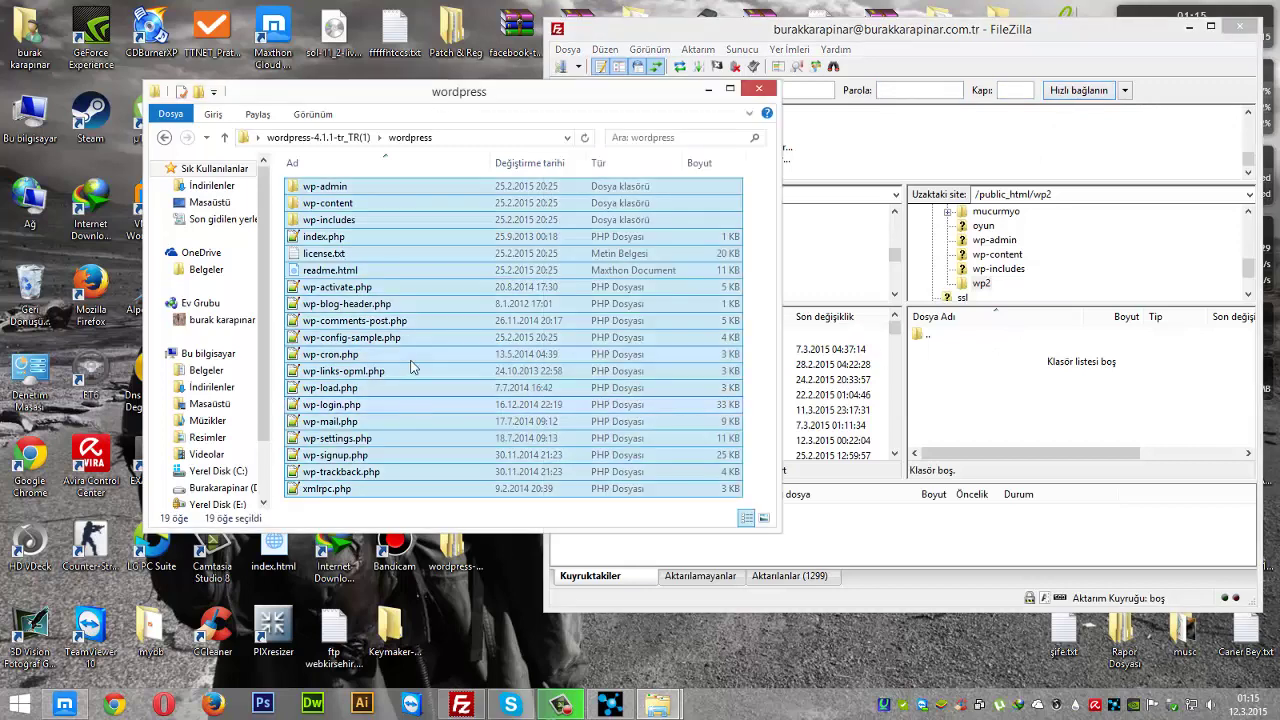
double_click(937, 336)
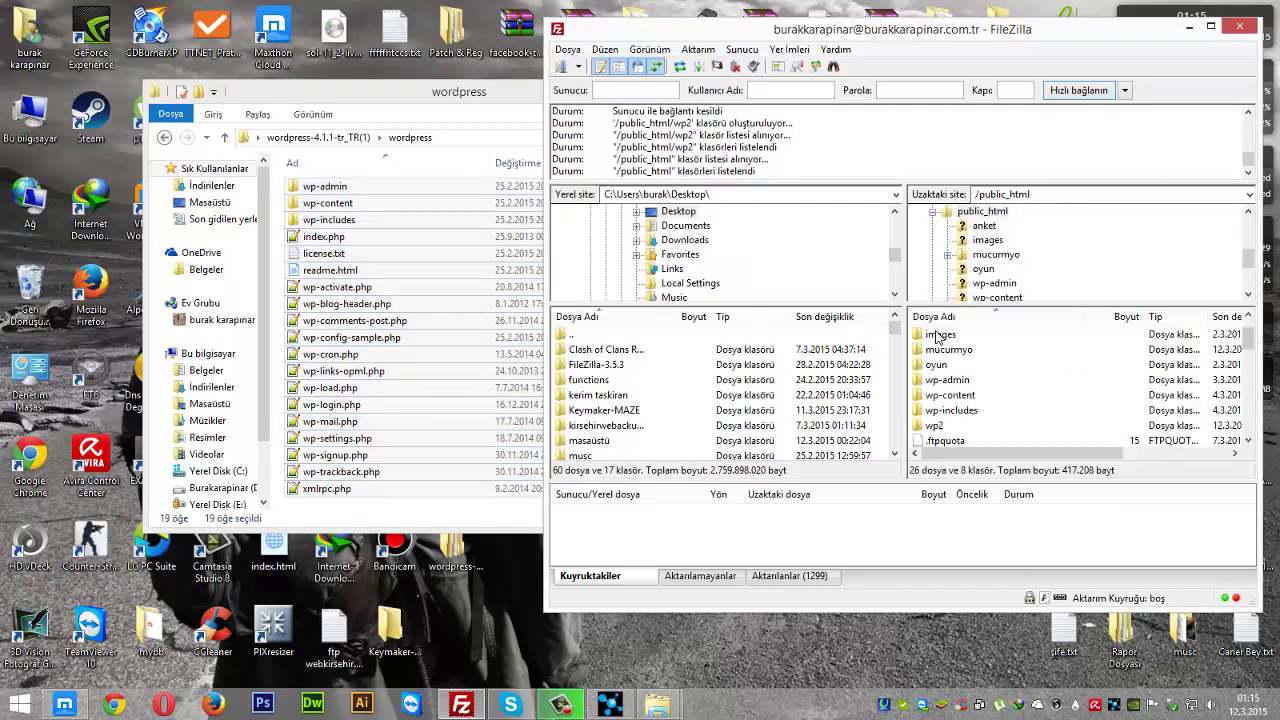
scroll(940, 340, up, 1)
double_click(940, 336)
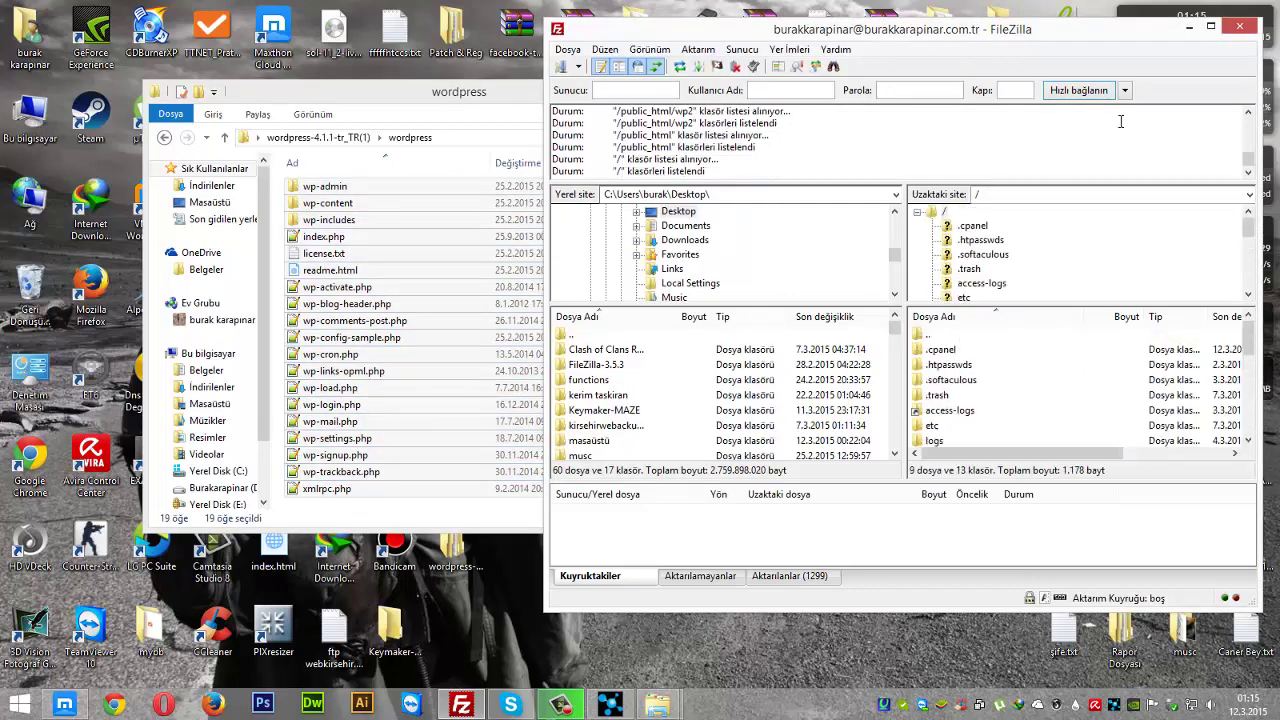
- Reconnect to the hosting server in a new tab and open public_html
click(1125, 90)
click(1146, 142)
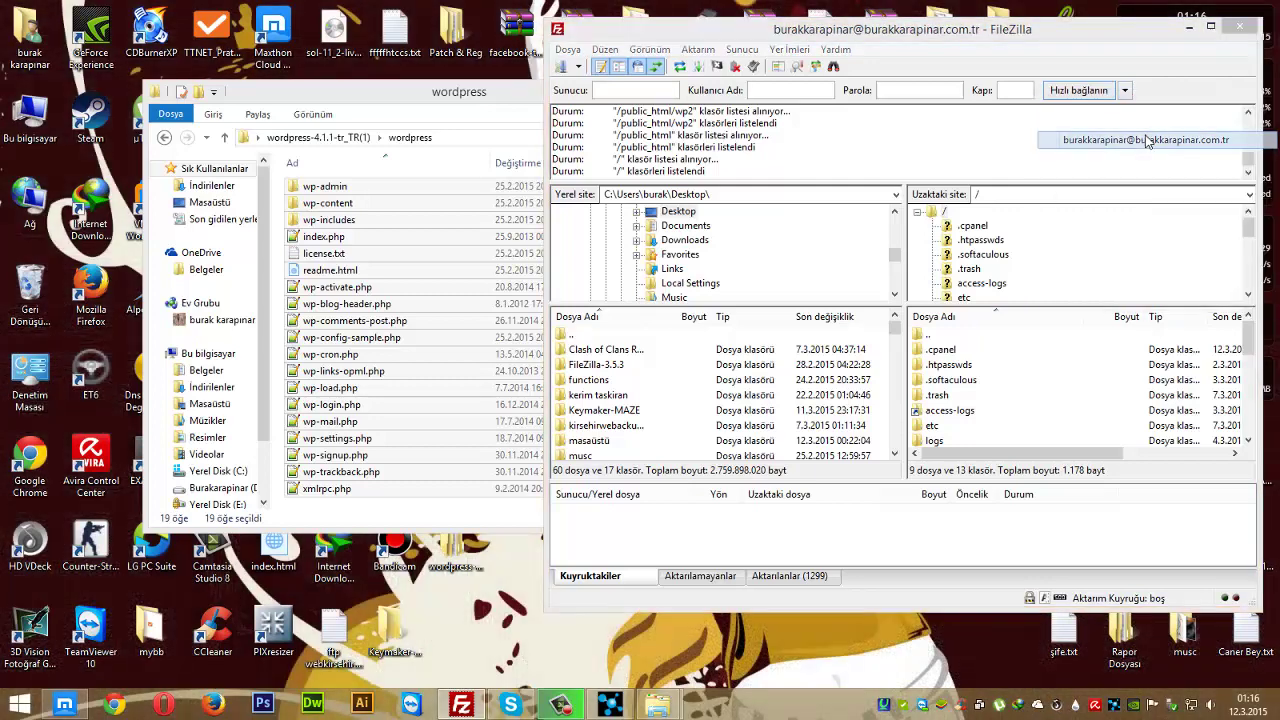
click(930, 365)
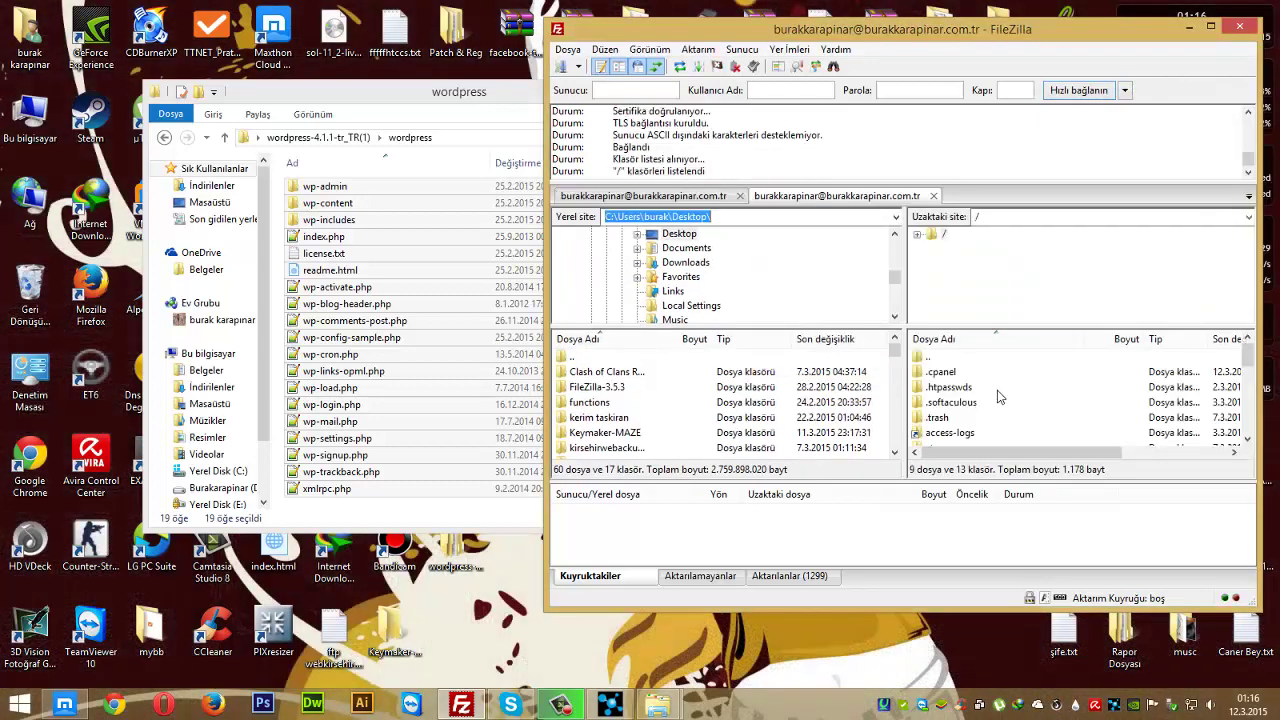
click(997, 390)
scroll(1000, 400, down, 3)
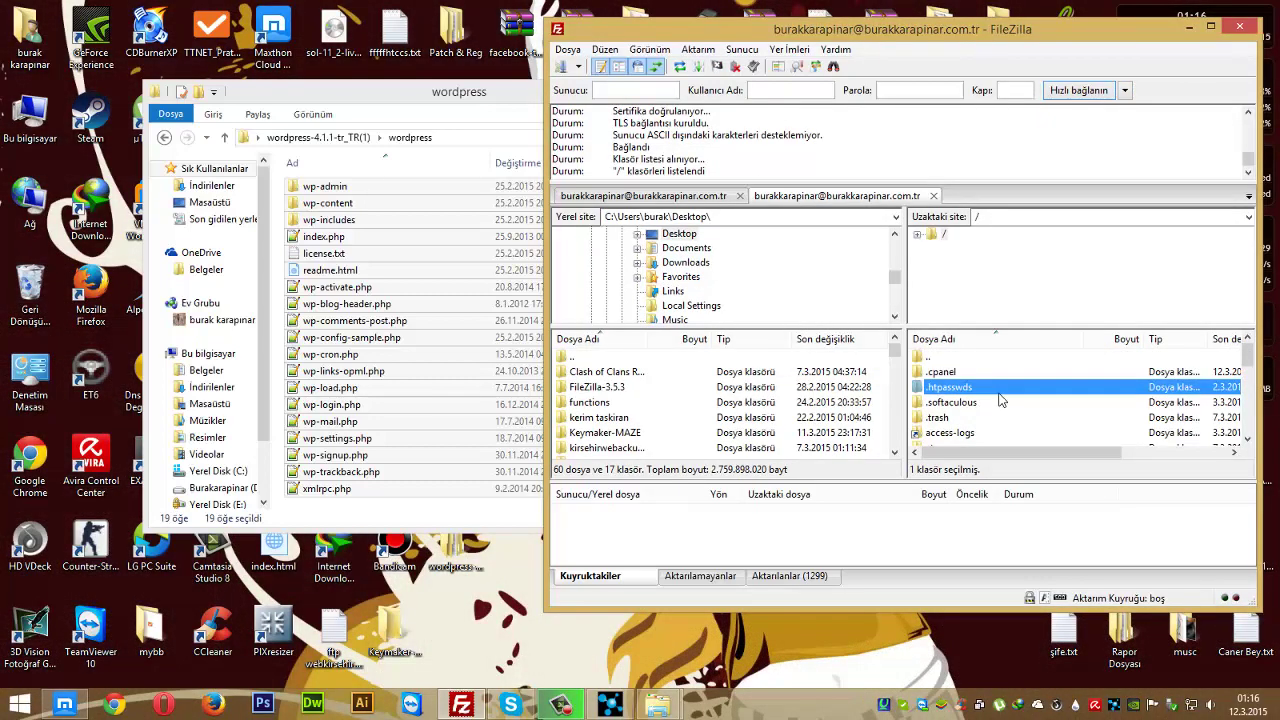
click(961, 376)
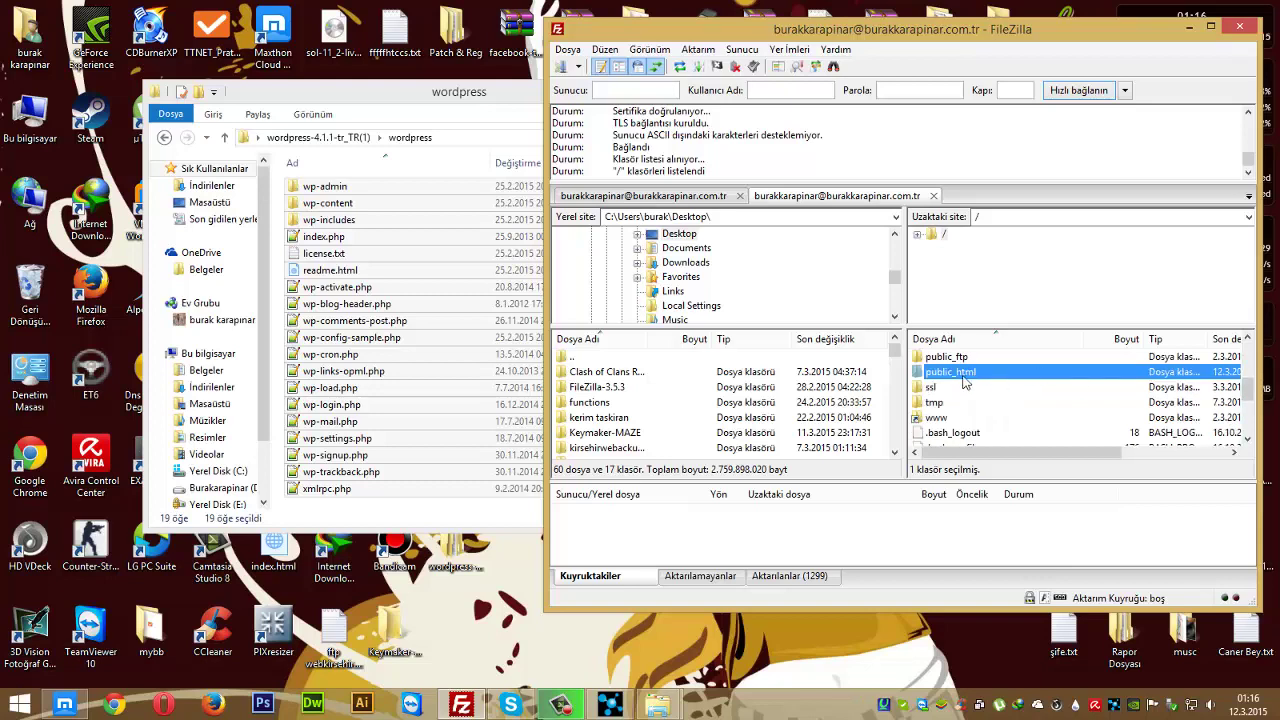
double_click(955, 372)
scroll(1037, 410, down, 3)
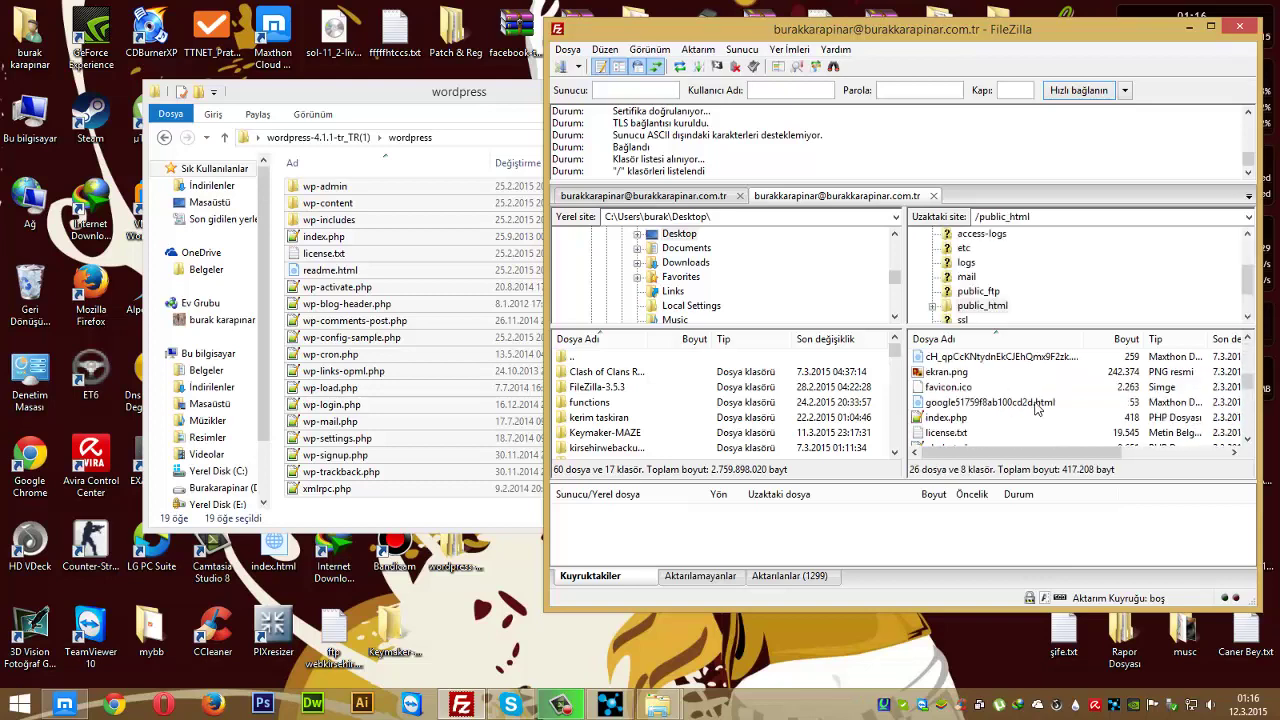
scroll(1037, 410, up, 3)
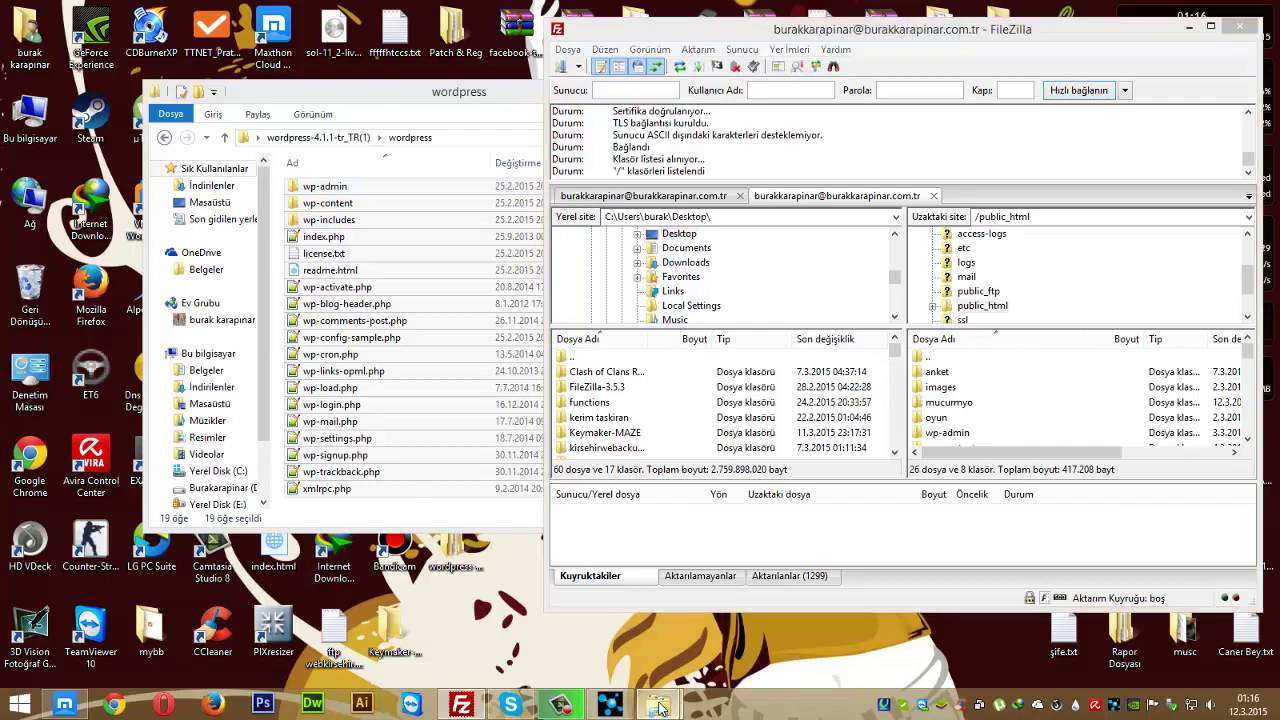
- Look through the UwAmp www folder, then minimise the UwAmp folder window
mouse_move(657, 705)
click(574, 638)
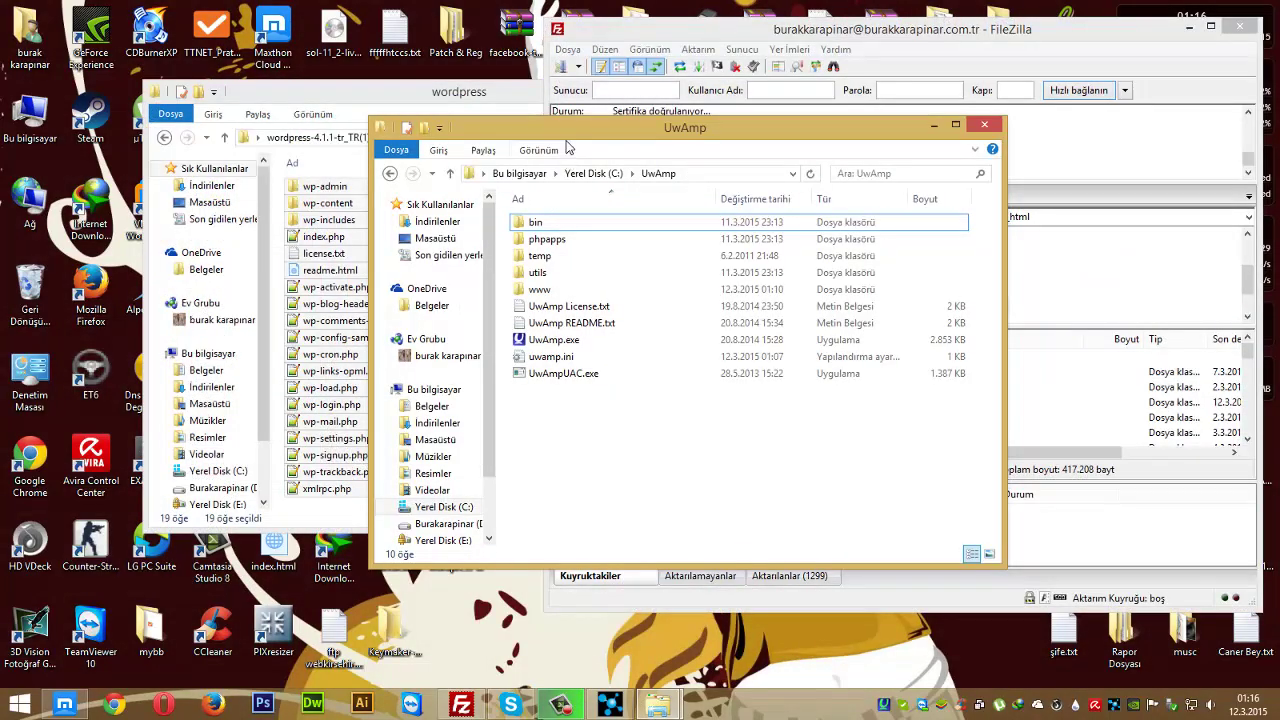
drag(553, 127, 262, 127)
double_click(311, 292)
drag(440, 416, 366, 246)
click(367, 173)
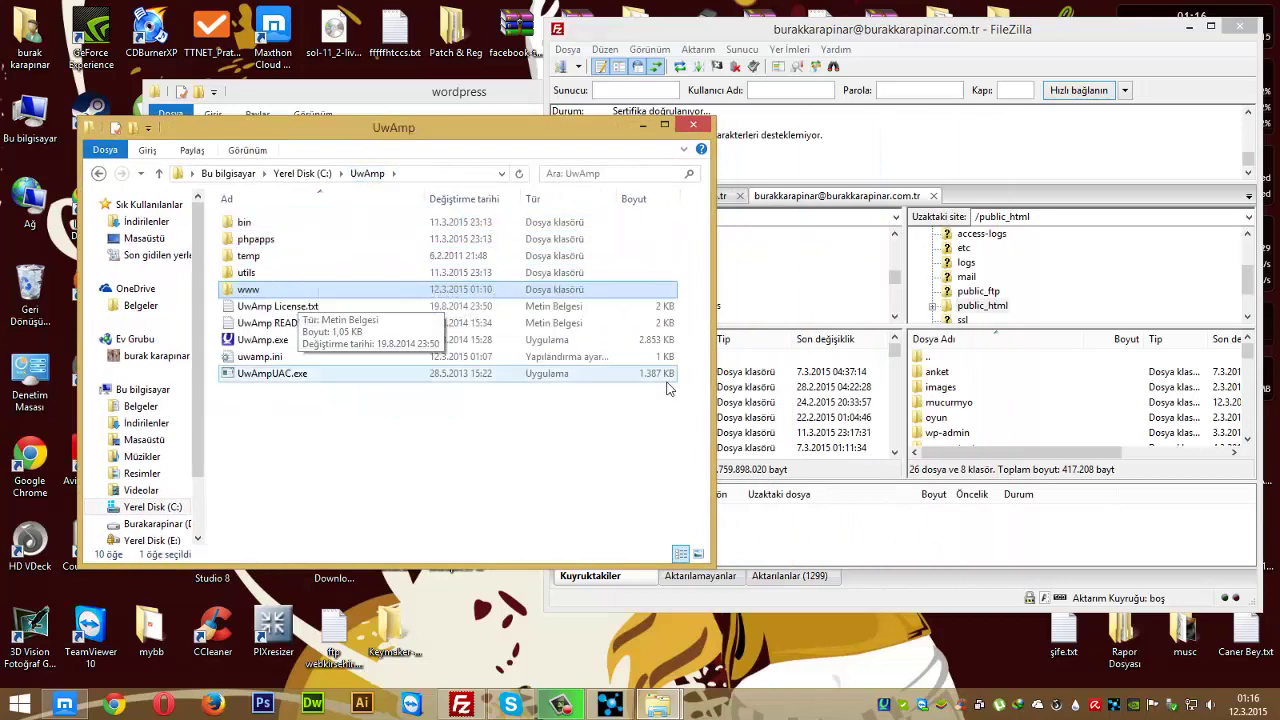
click(950, 403)
click(366, 416)
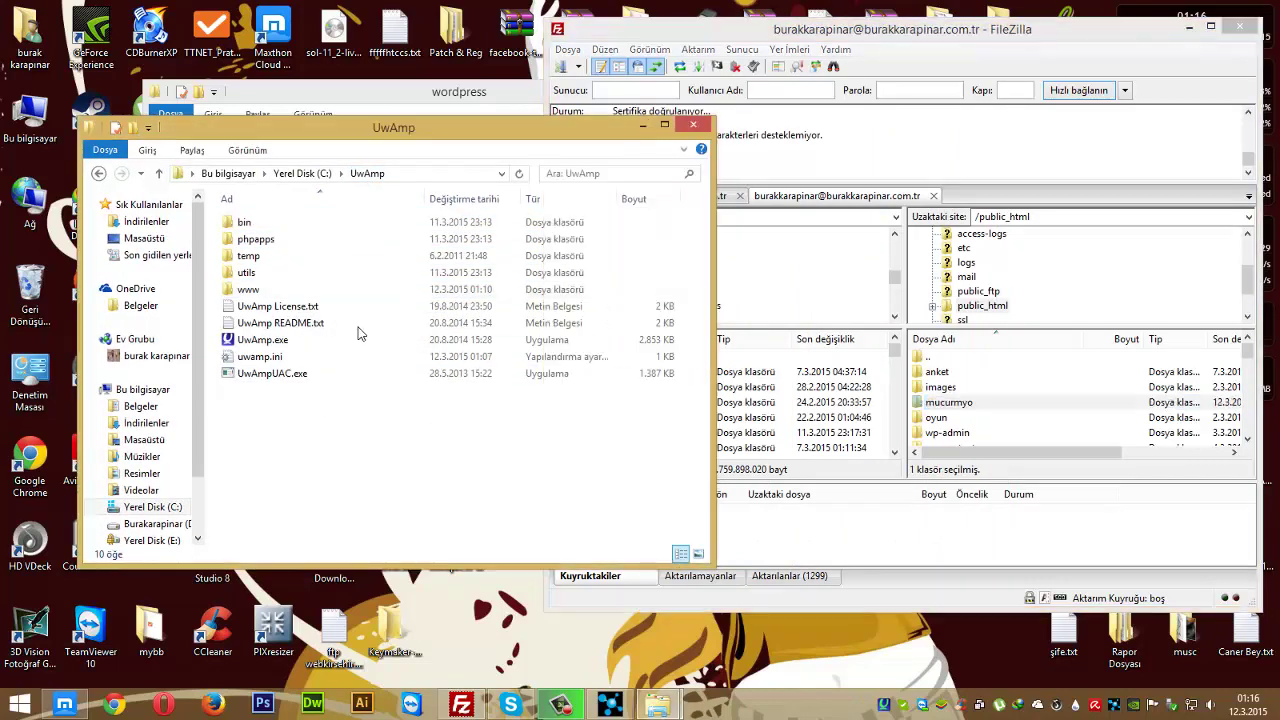
click(642, 125)
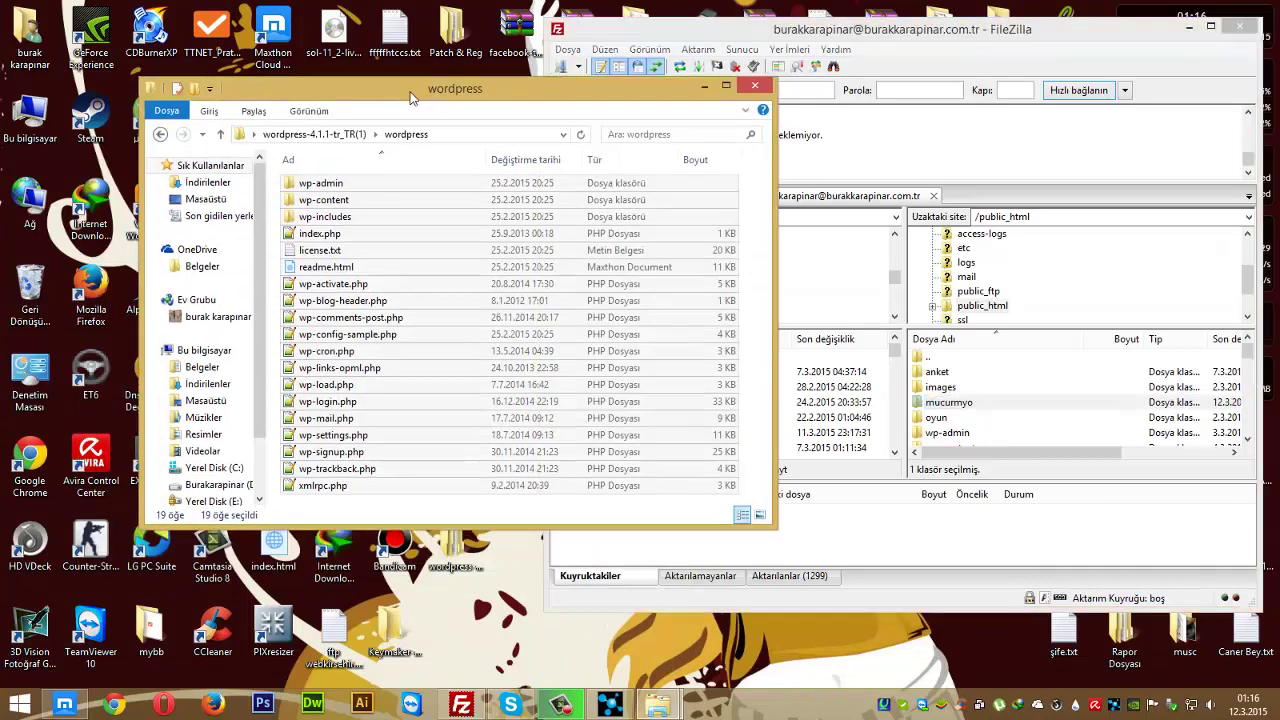
- Select all local WordPress files and open the empty remote wp2 folder
key(ctrl+a)
click(1006, 414)
scroll(950, 397, down, 3)
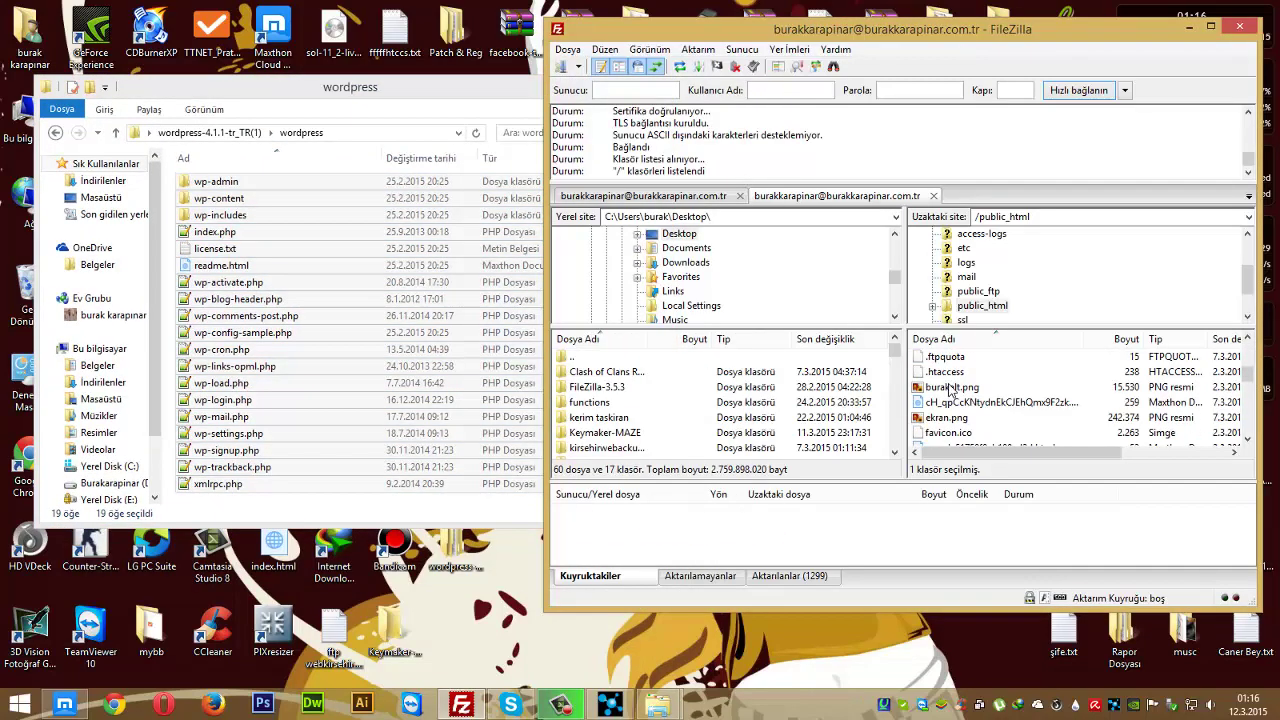
double_click(946, 390)
- Drag the 19 WordPress items into remote wp2 to upload them, then close the local folder
drag(373, 357, 373, 357)
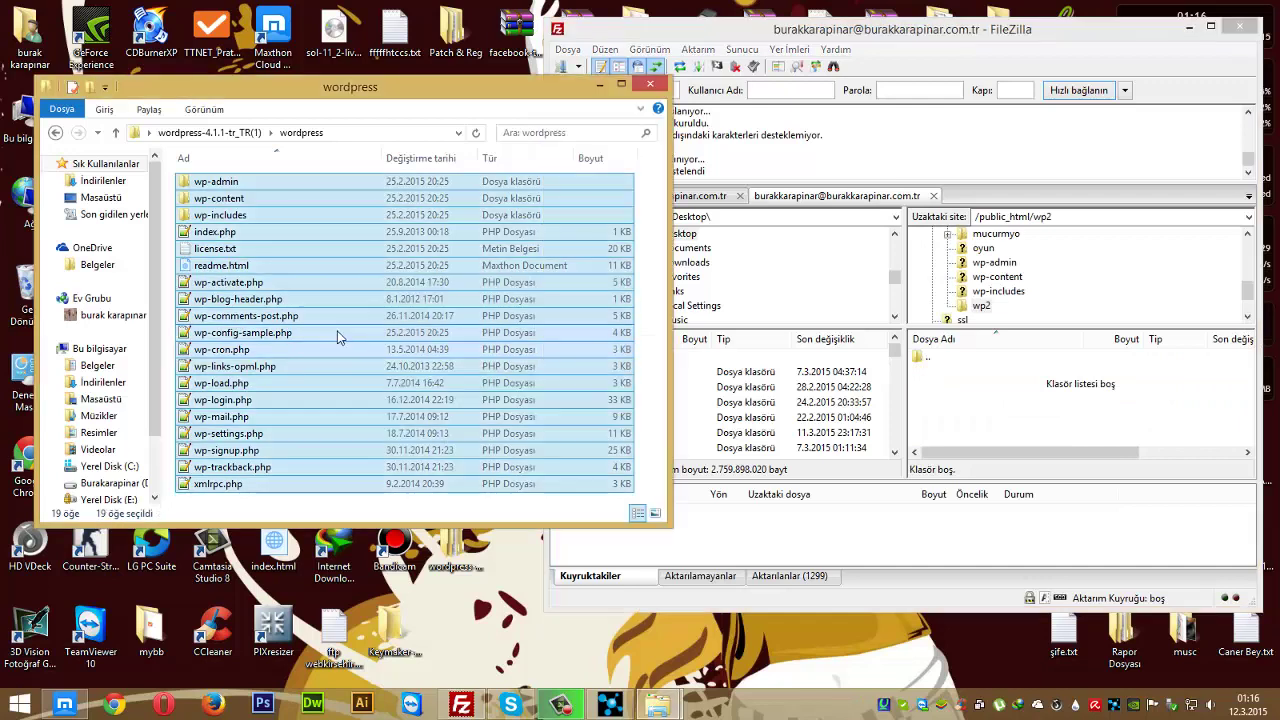
drag(338, 339, 985, 393)
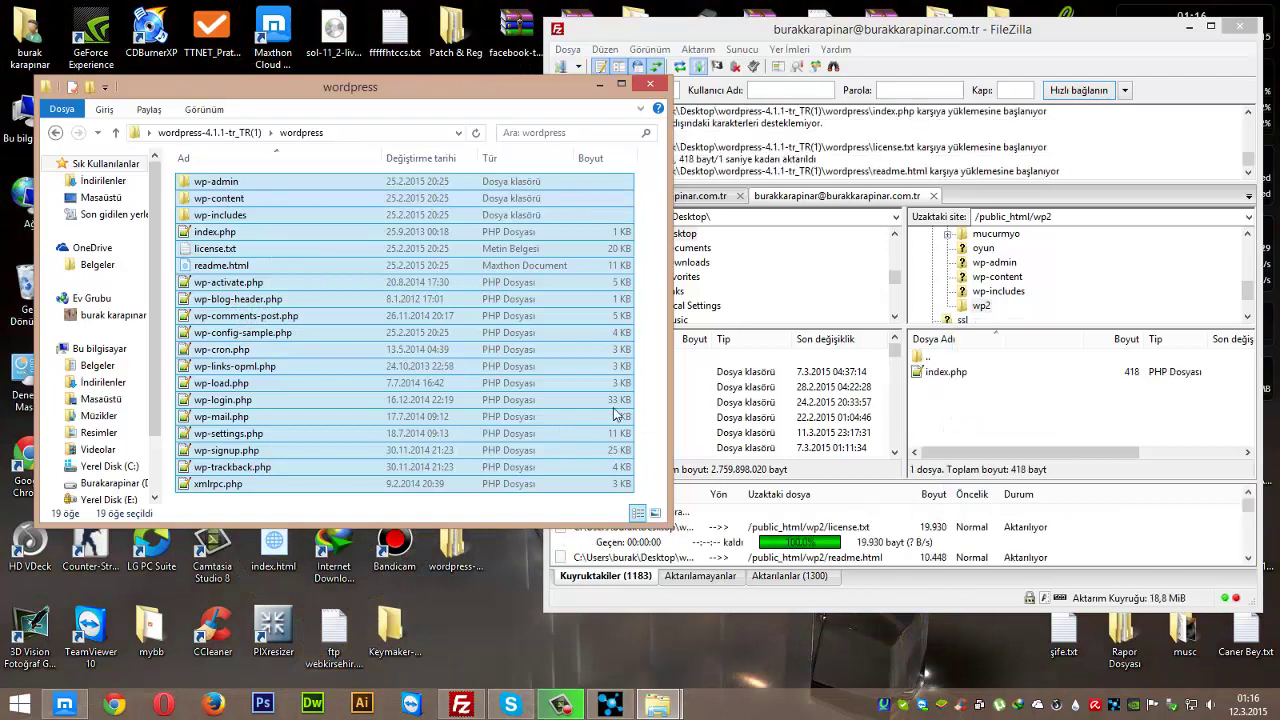
click(650, 83)
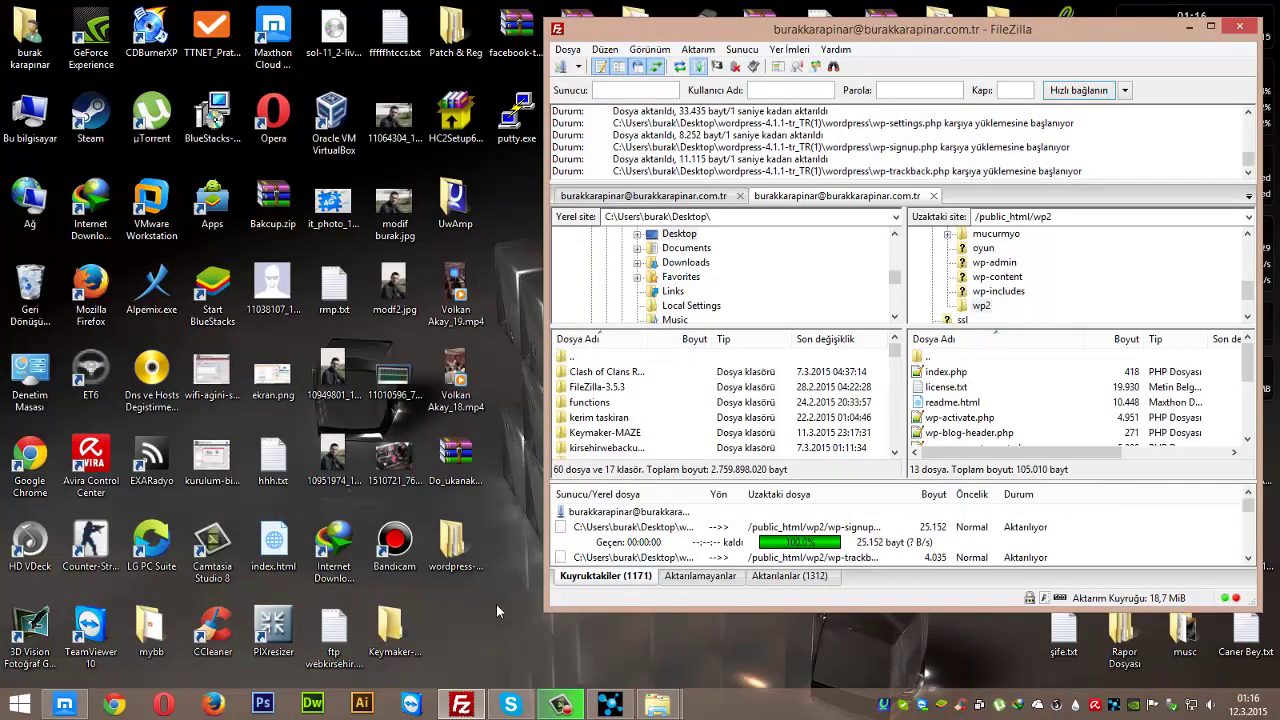
click(496, 604)
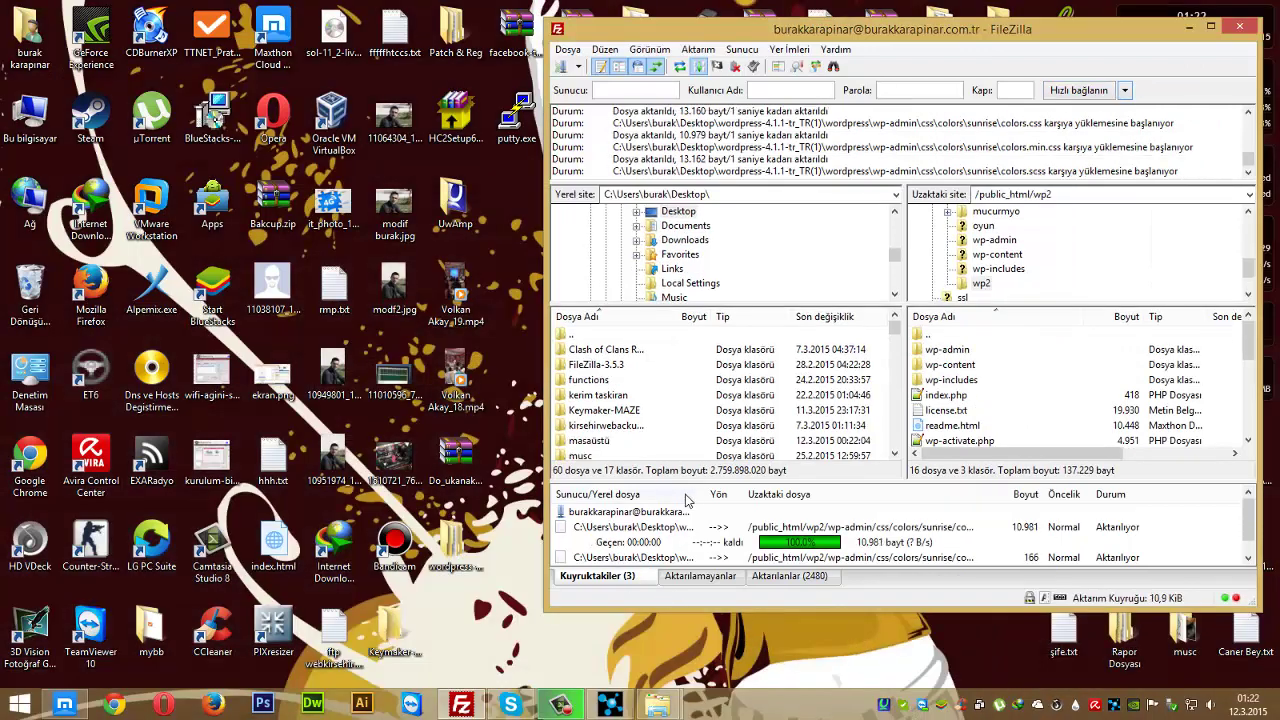
- Check the uploaded files in wp2 and switch back to the browser dashboard
click(955, 411)
scroll(960, 415, down, 1)
scroll(962, 416, up, 1)
scroll(966, 418, down, 1)
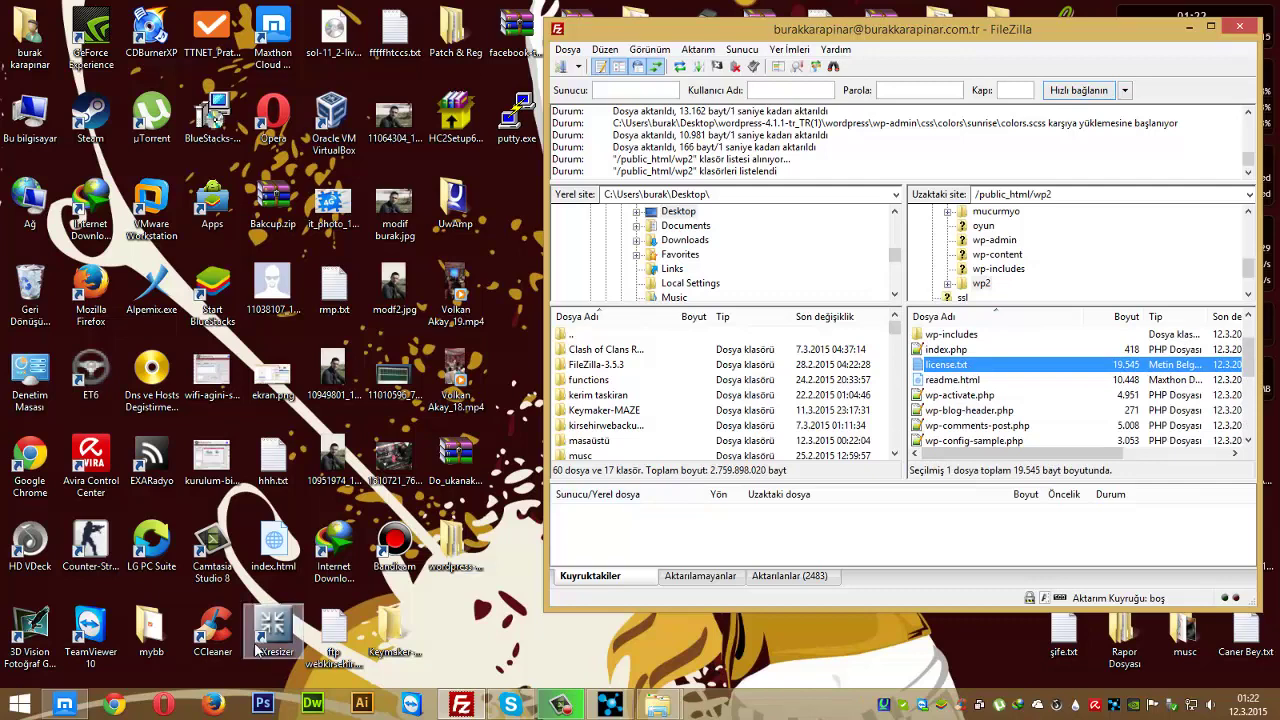
click(64, 704)
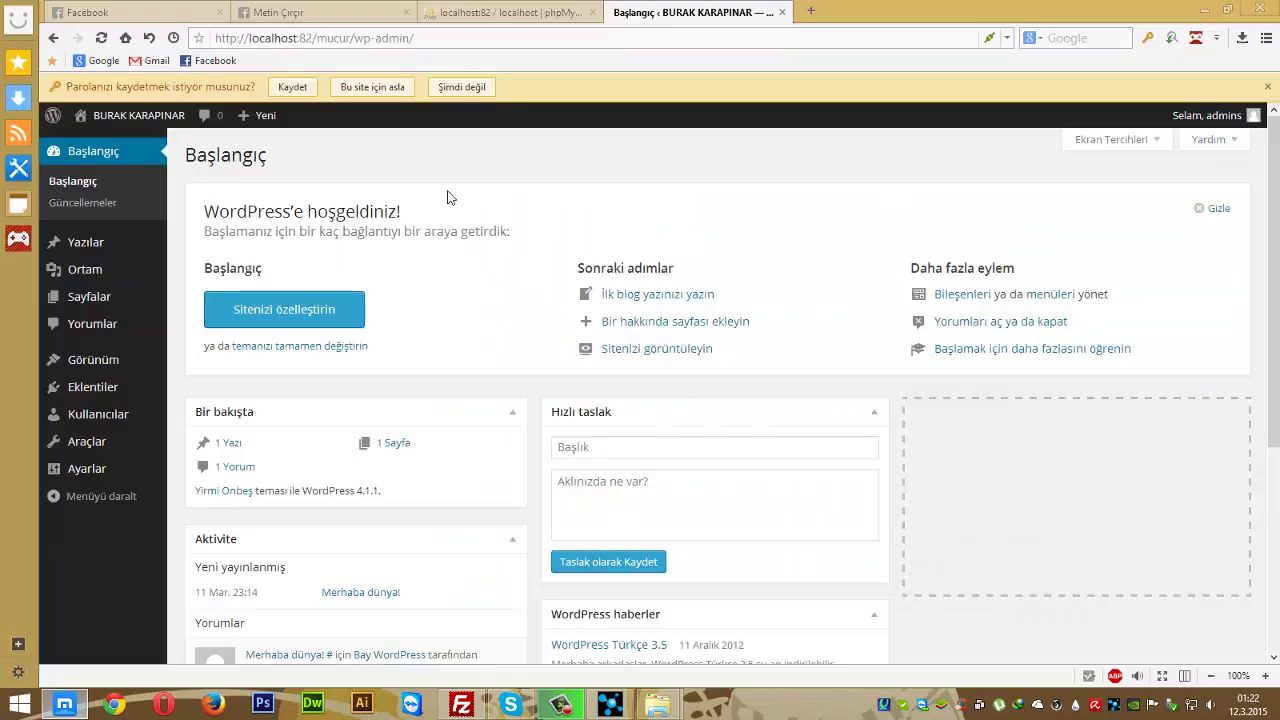
- Load the site's /cpanel address in a new tab, pass the certificate warning, and log in
click(810, 10)
text(burak)
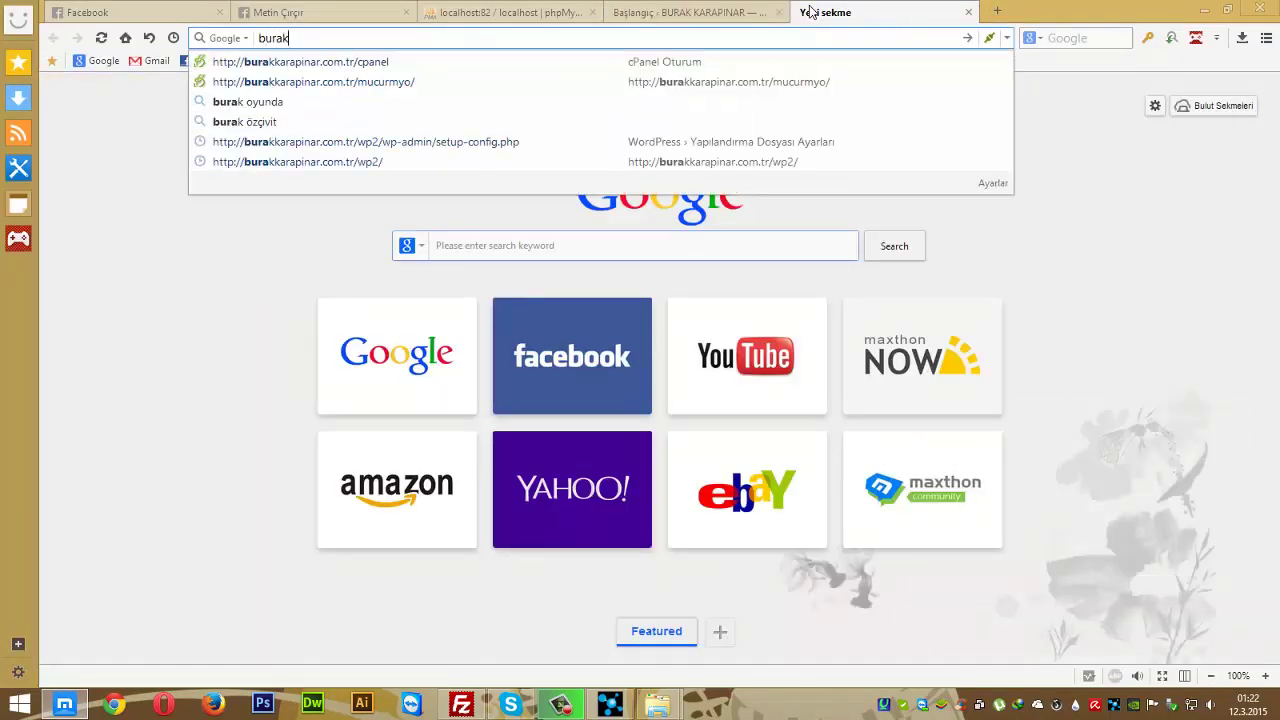
key(Down)
key(Return)
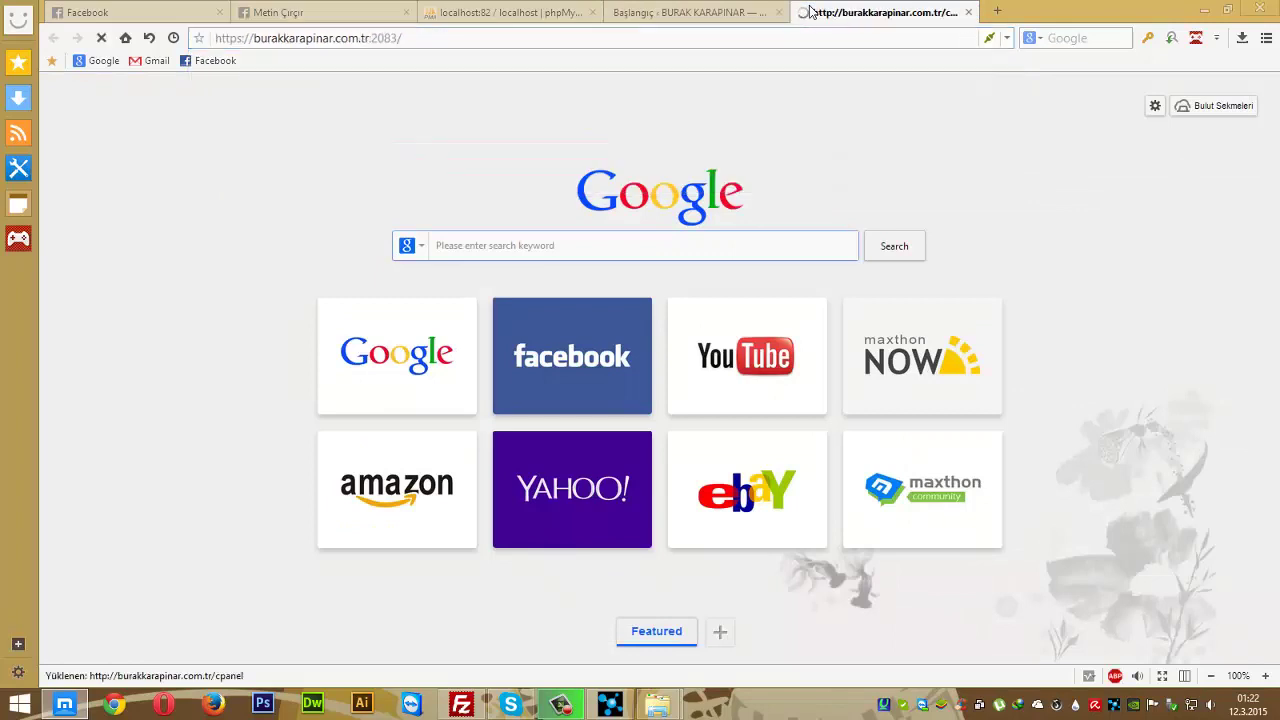
click(747, 450)
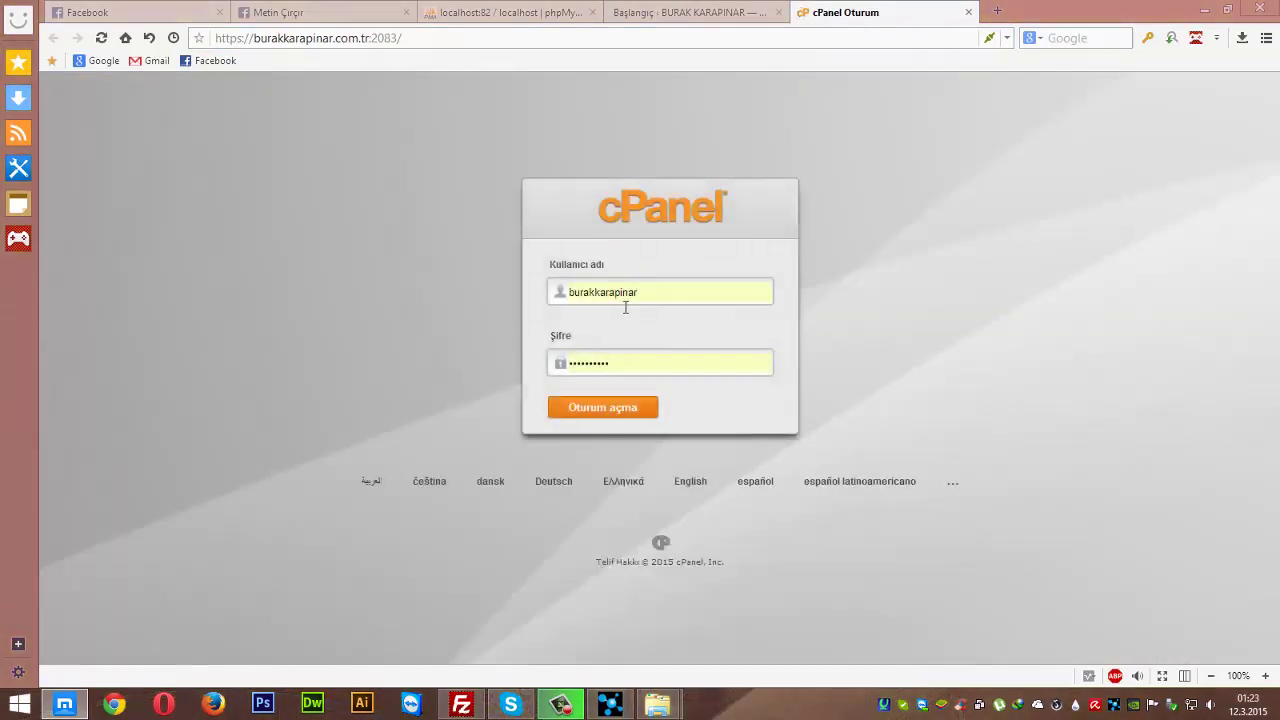
click(600, 405)
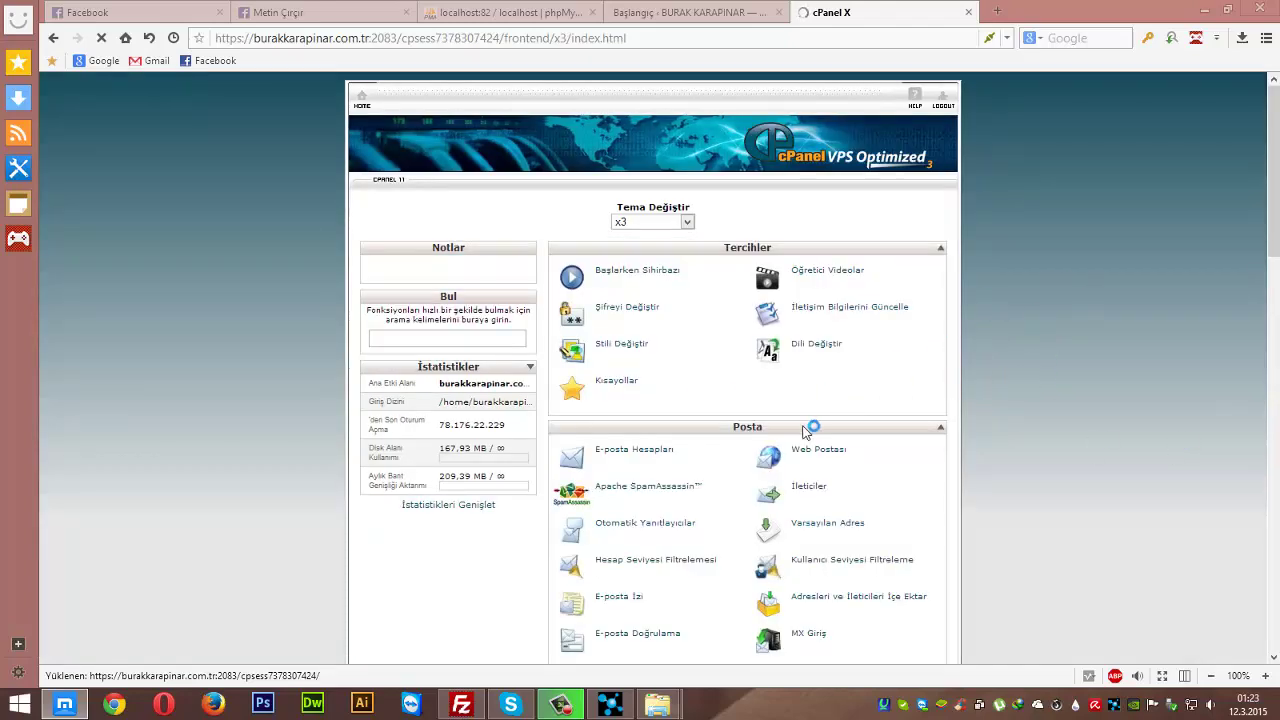
- Open MySQL Veritabanları and create a new database named wp2
scroll(314, 371, down, 2)
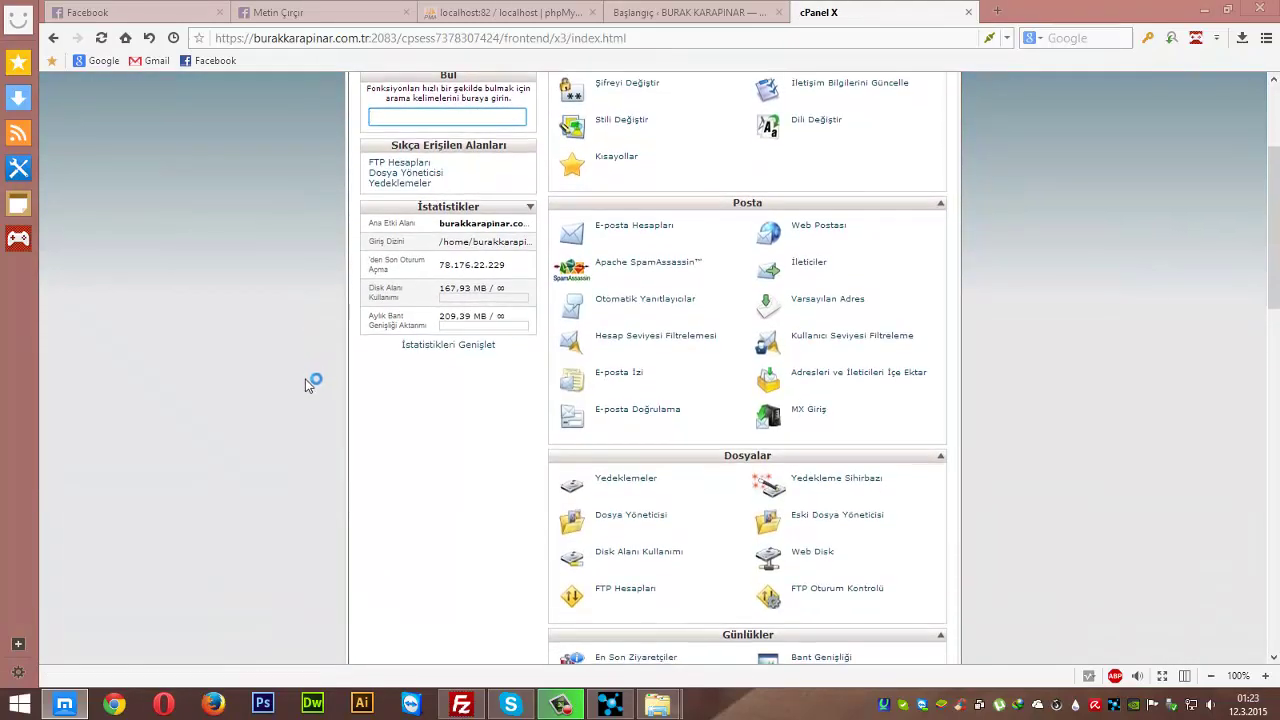
scroll(310, 383, down, 7)
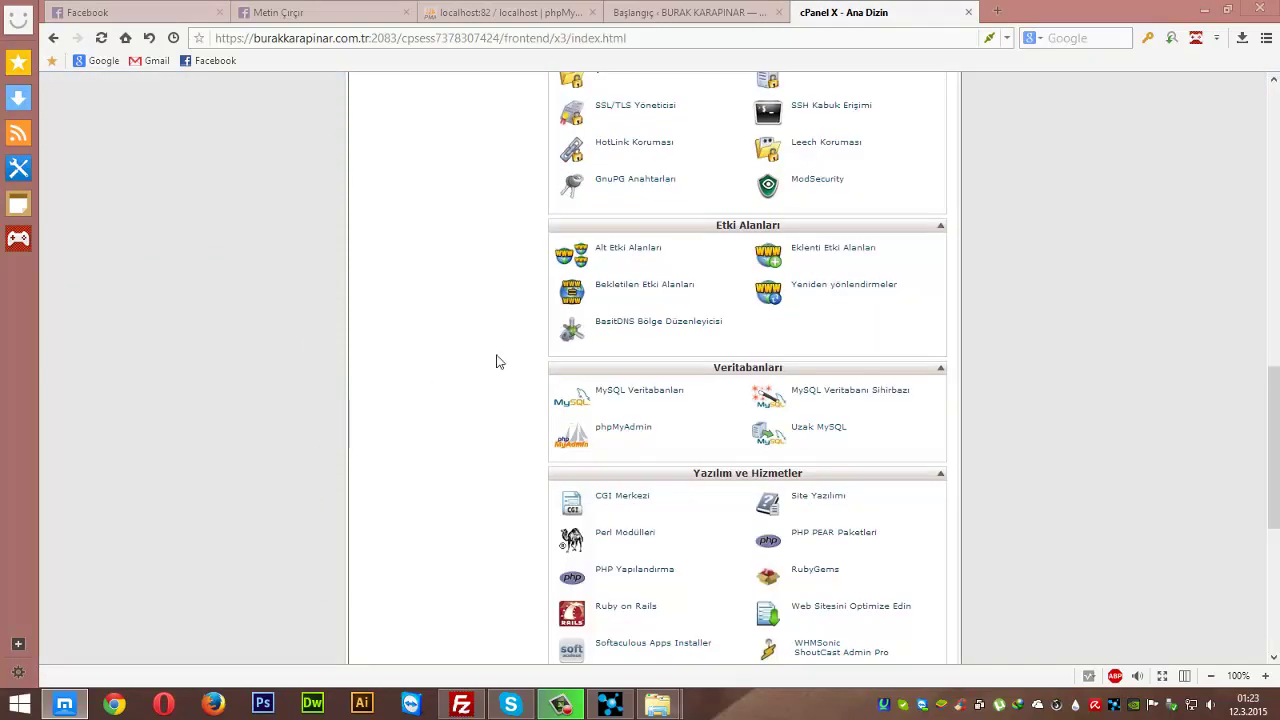
click(640, 392)
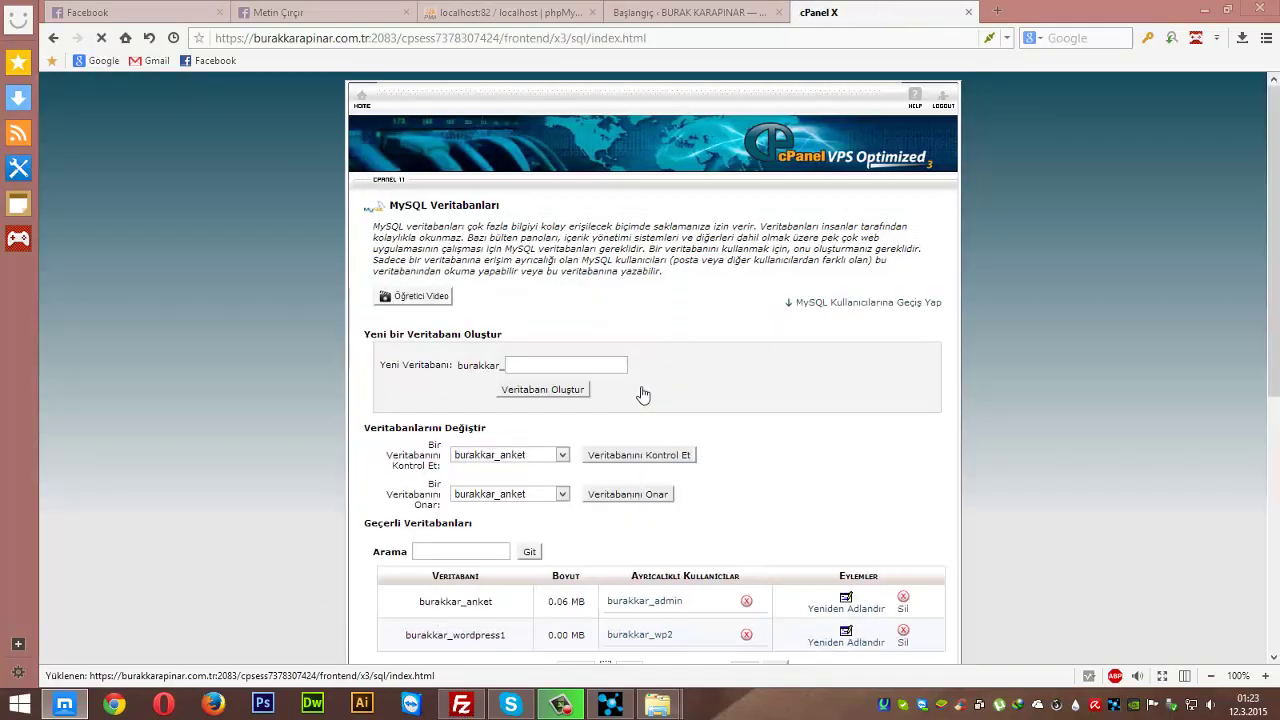
click(518, 369)
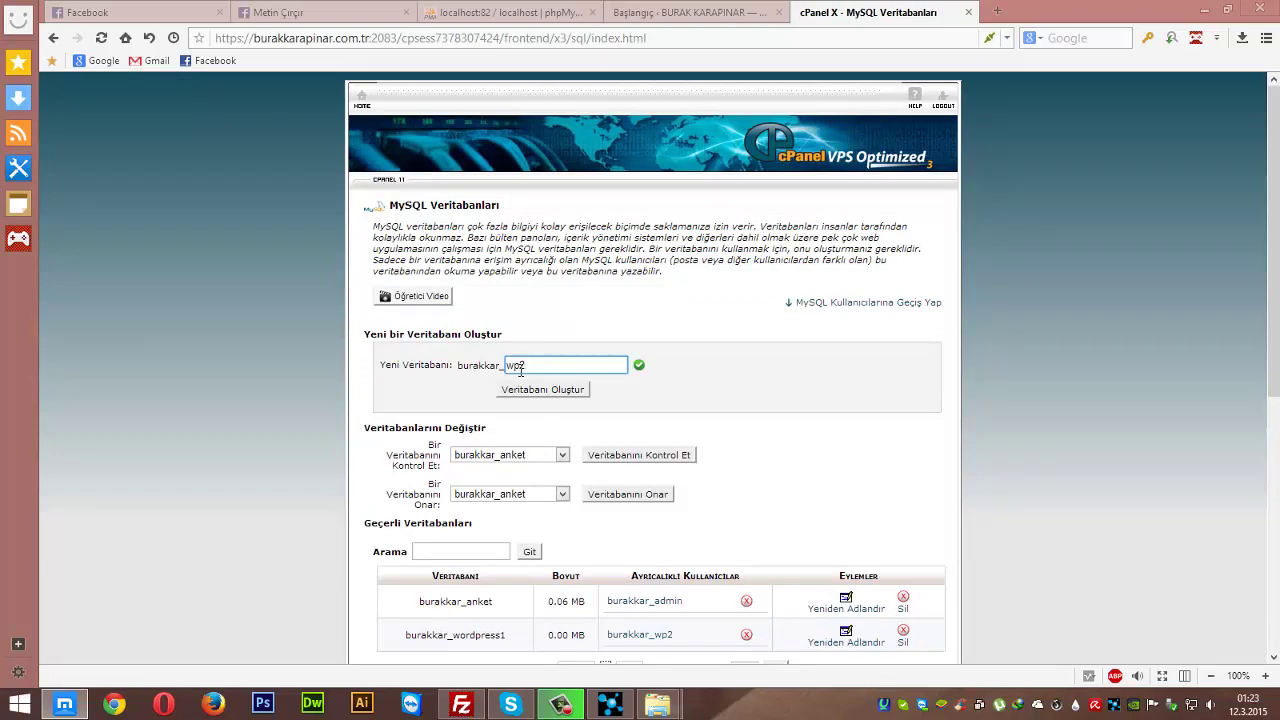
text(wp2)
click(561, 390)
scroll(745, 383, down, 2)
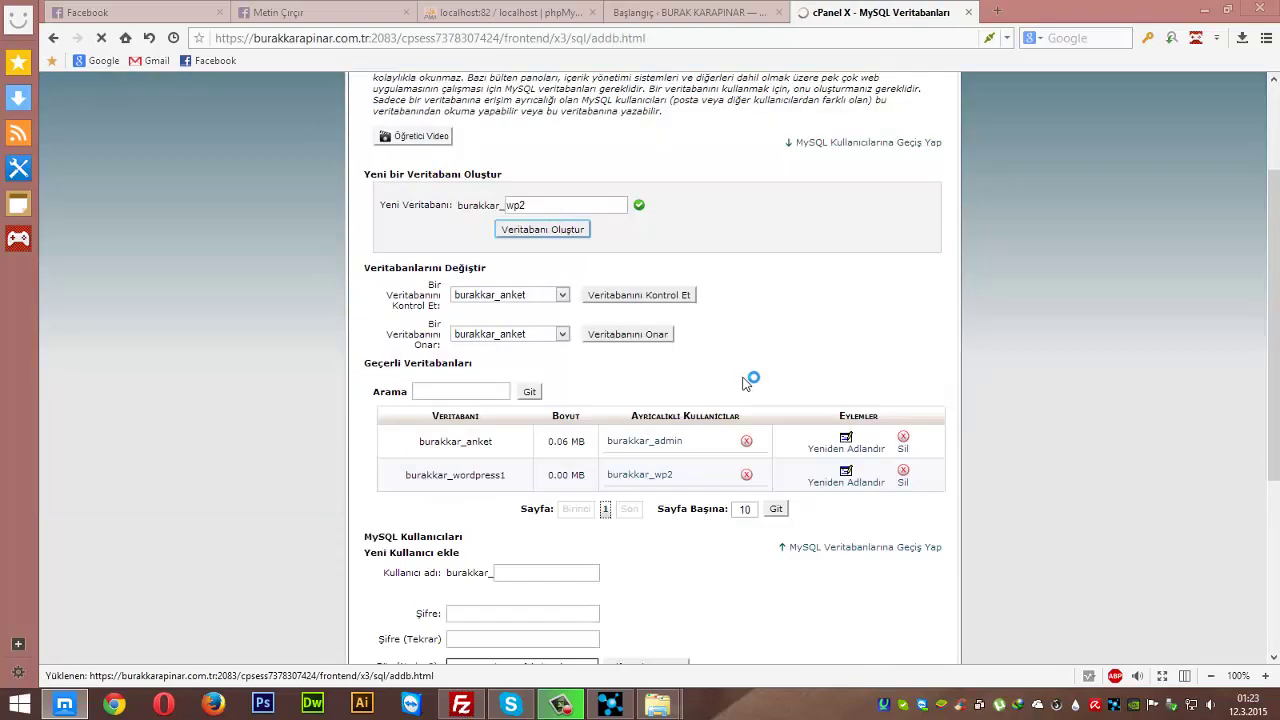
scroll(603, 474, down, 4)
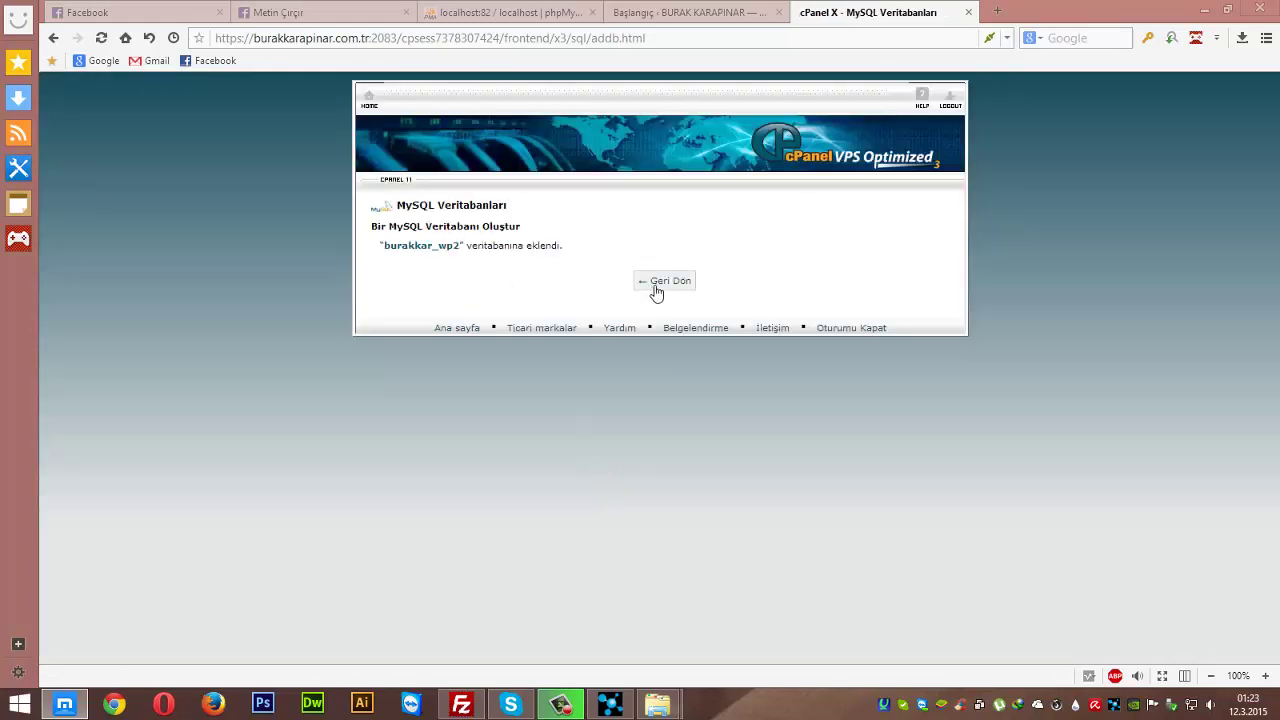
- Return to MySQL Veritabanları and select the wp2 database name in the current databases list
click(657, 288)
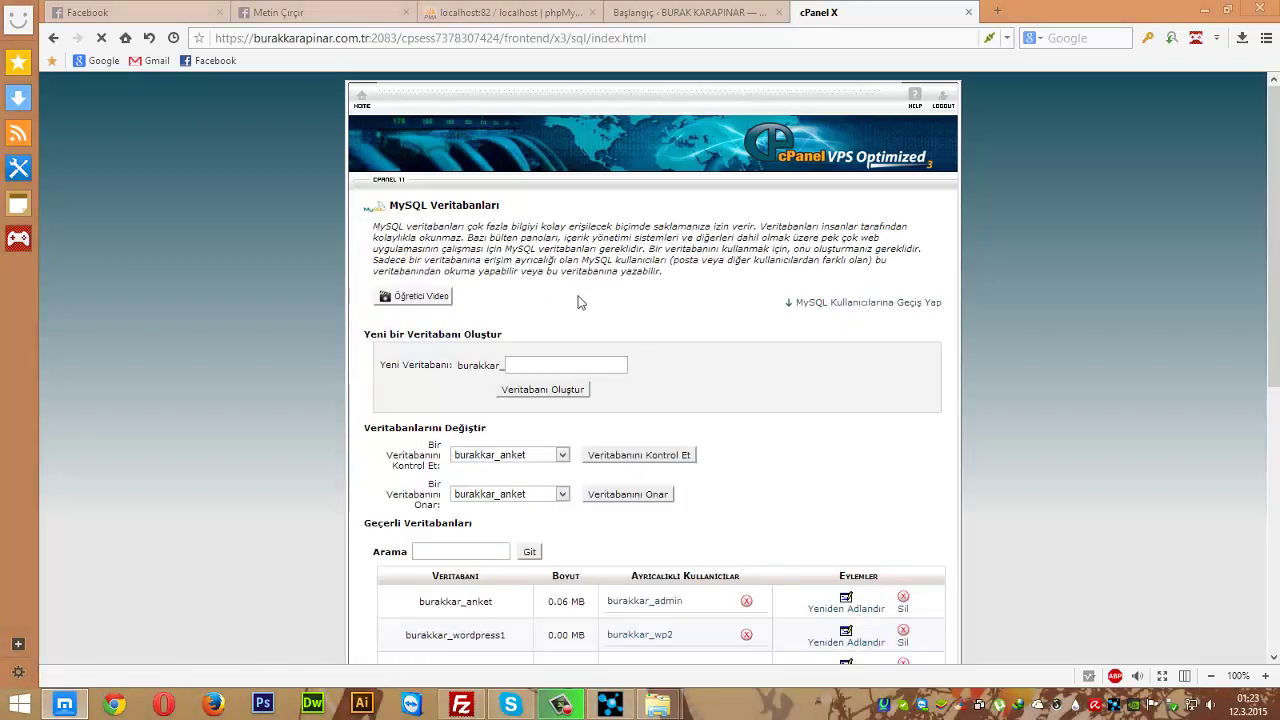
scroll(590, 315, down, 5)
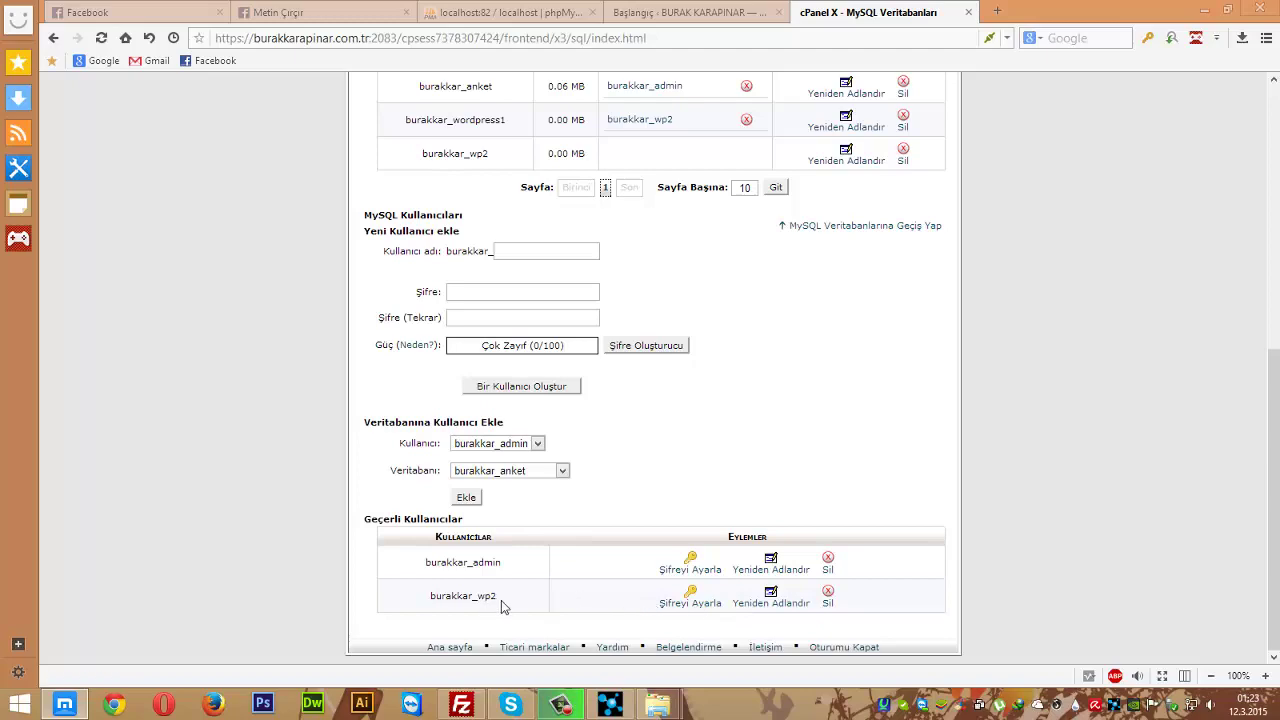
scroll(500, 596, up, 10)
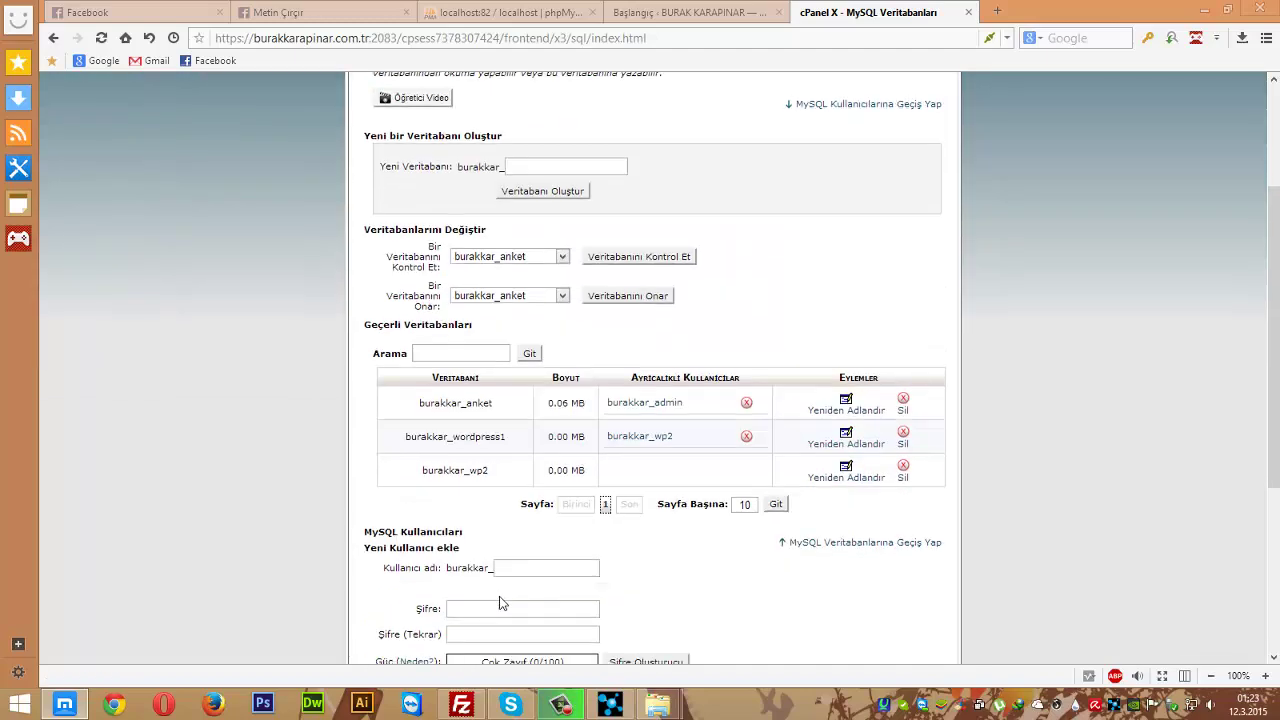
scroll(495, 590, down, 2)
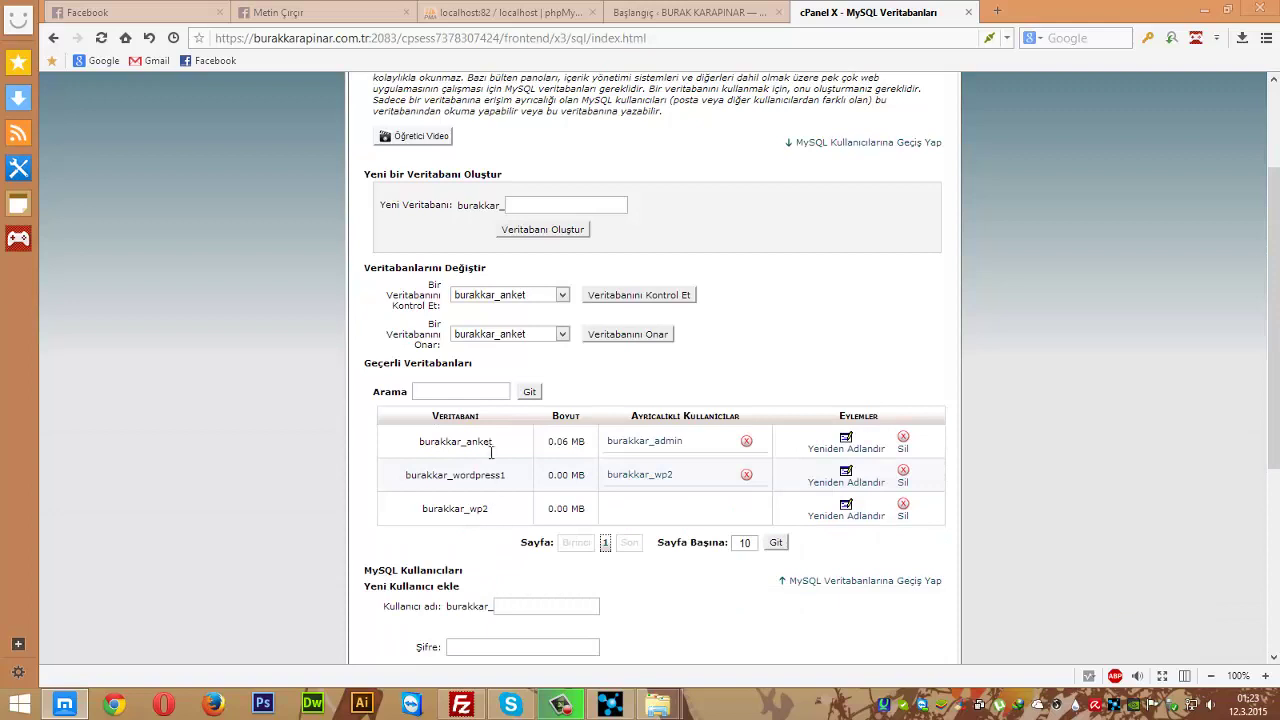
double_click(455, 509)
click(348, 509)
drag(492, 515, 417, 513)
key(ctrl+c)
- Launch Notepad++ from Windows Search and start a new blank document
mouse_move(1278, 5)
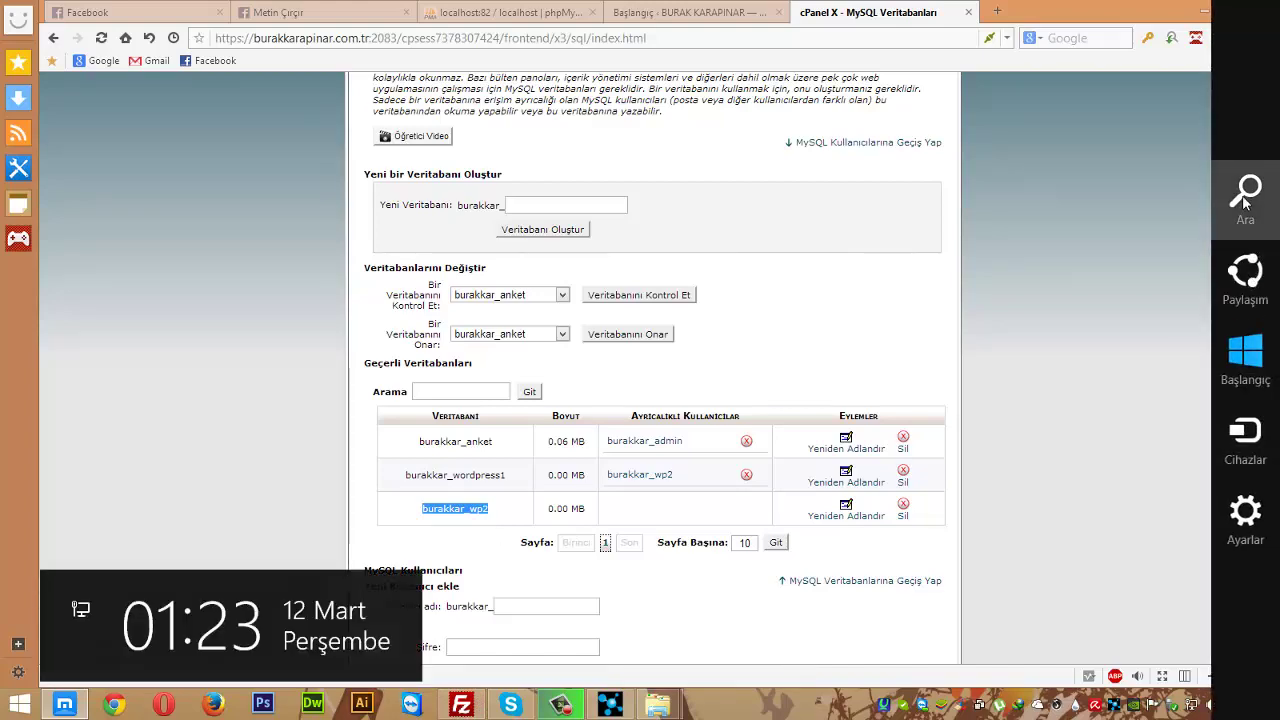
click(1245, 203)
text(notepad)
key(Return)
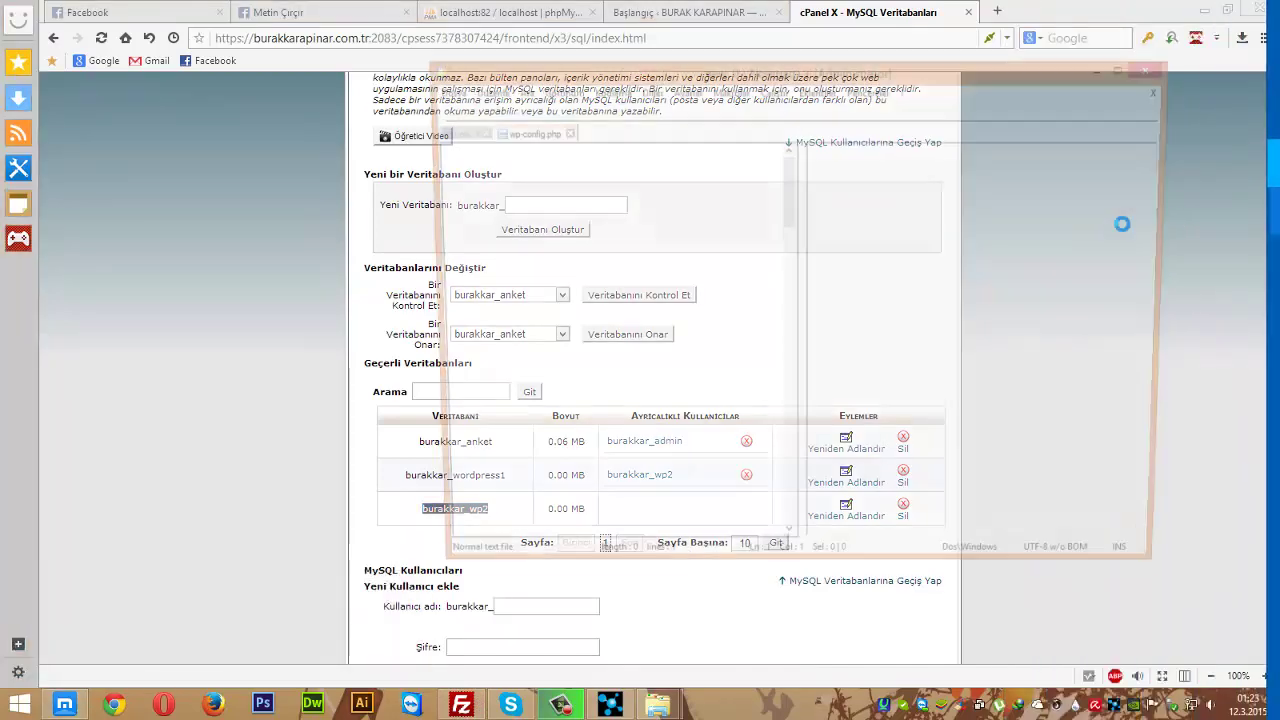
click(441, 108)
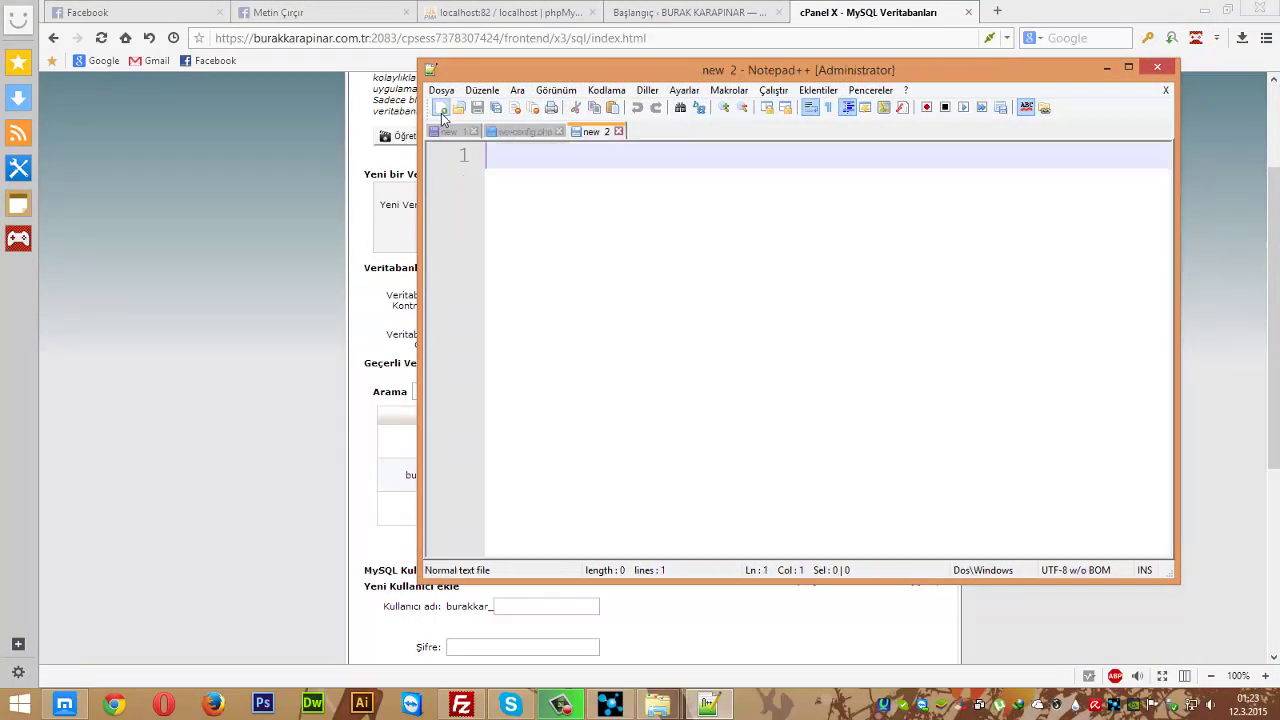
- Write 'veritabanı :' with the pasted database name, then empty 'k.adı :' and 'şifre :' lines
text(veritabanı :)
key(ctrl+v)
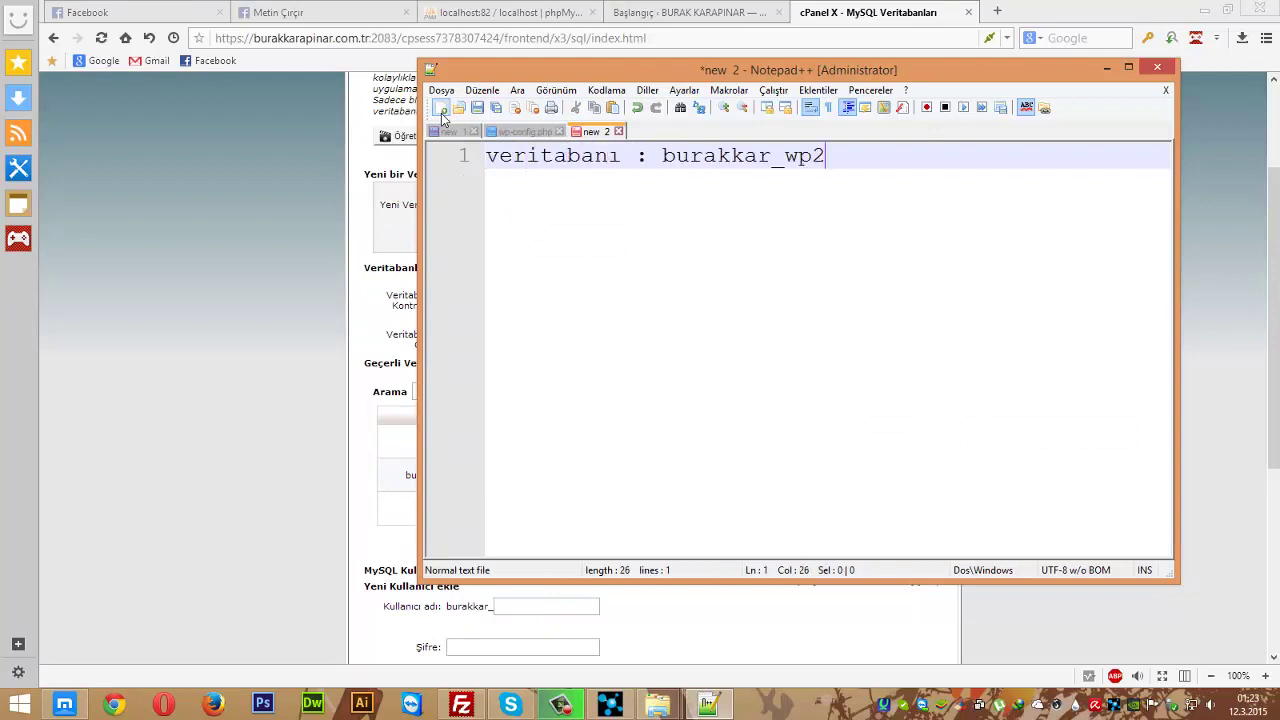
key(Return)
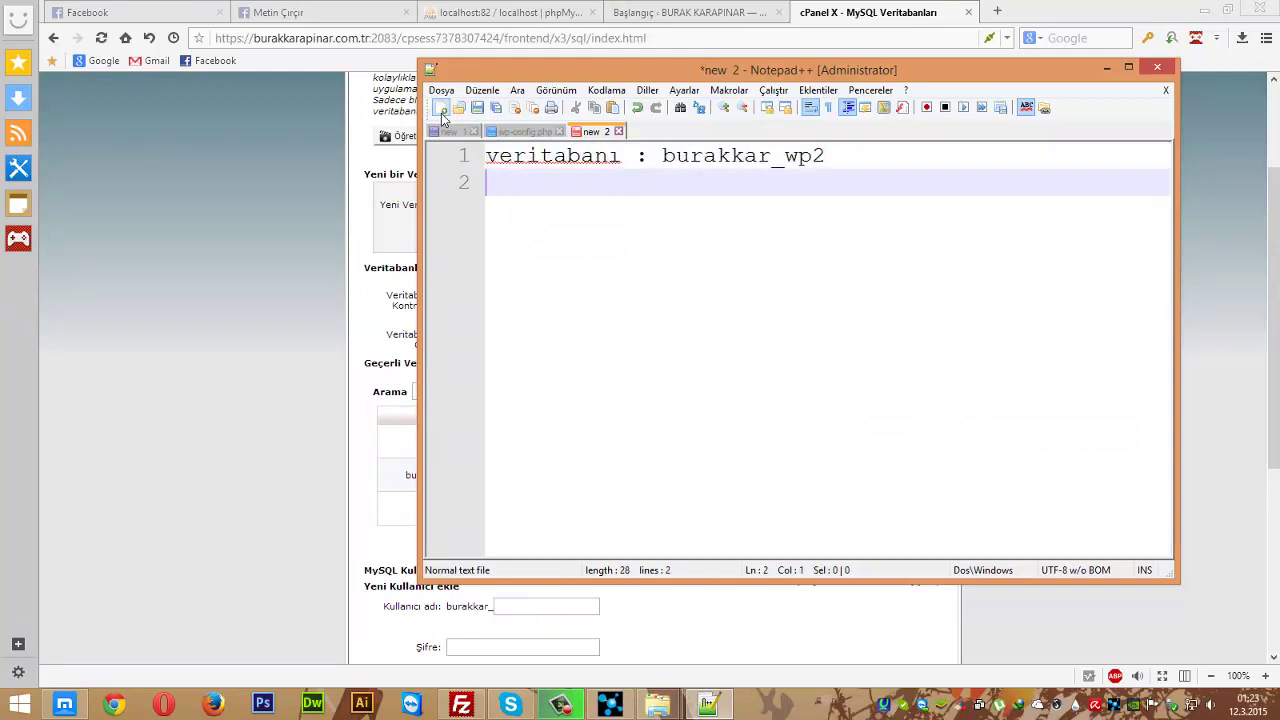
text(k.adoı)
key(Tab)
text(:)
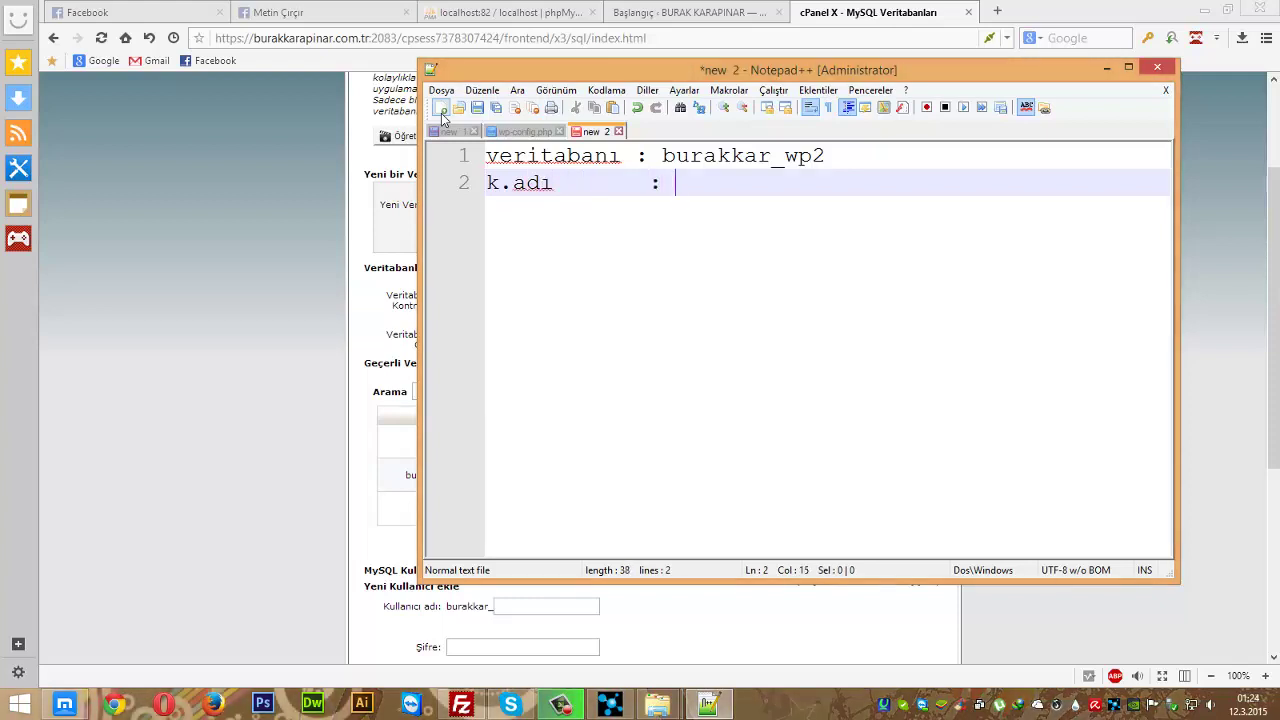
key(Return)
text(ş)
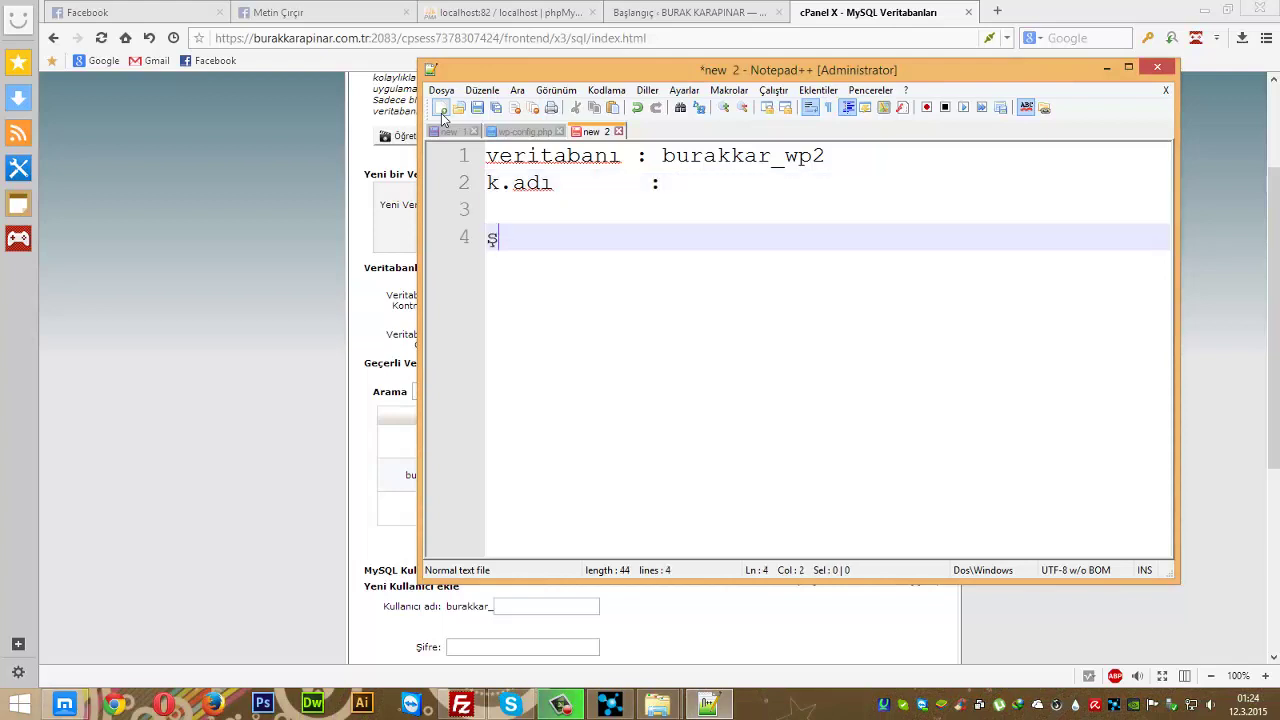
text(ifre)
key(Tab)
text(:)
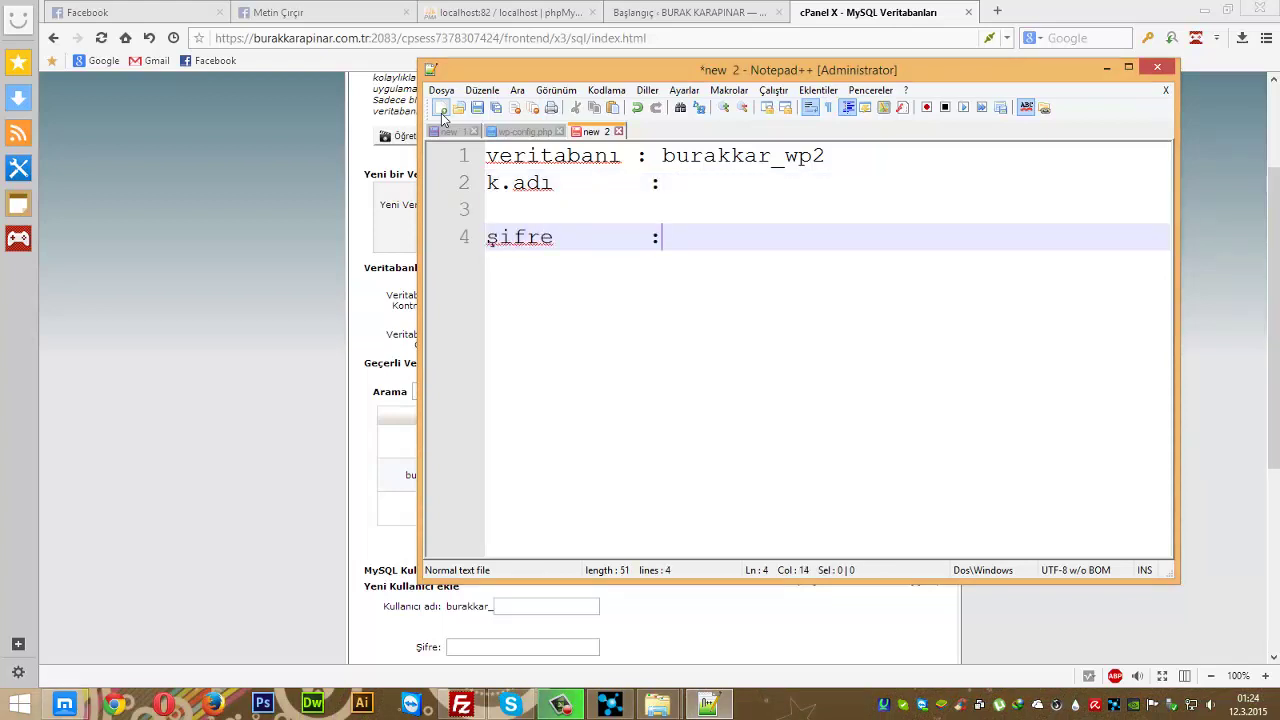
- Return to the cPanel page and close the accidentally opened help tab
click(293, 125)
key(F1)
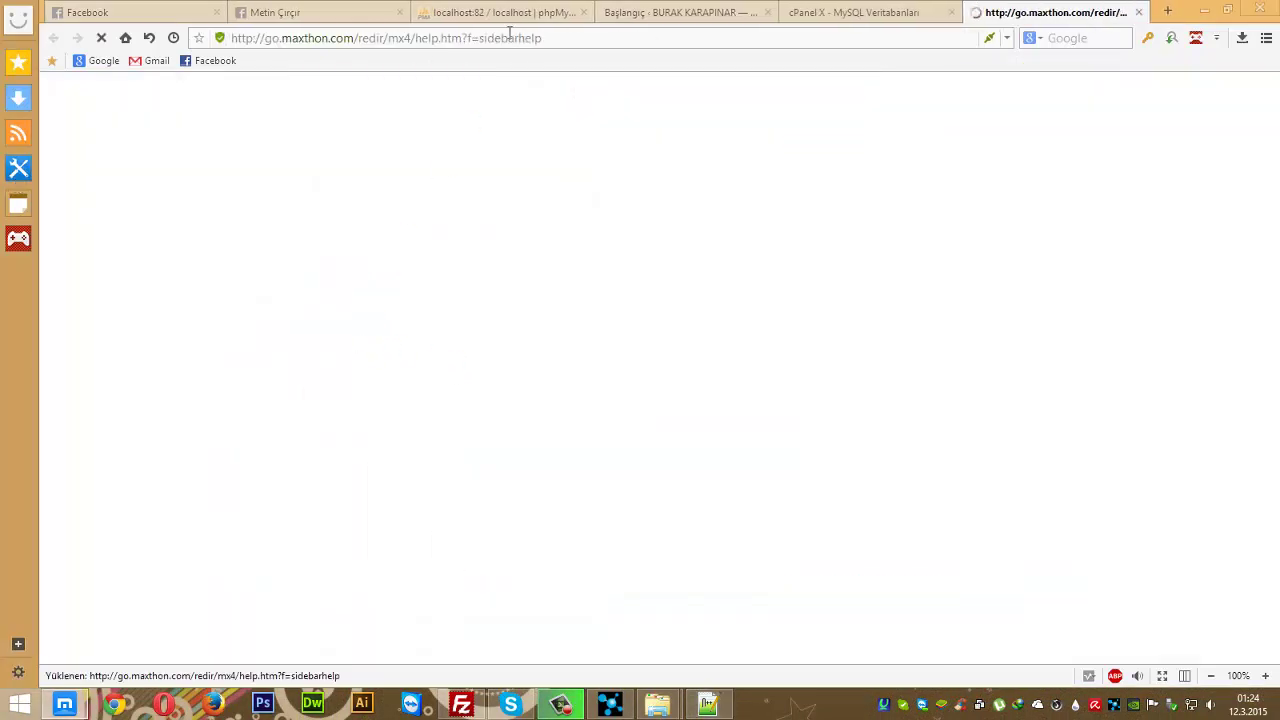
key(ctrl+w)
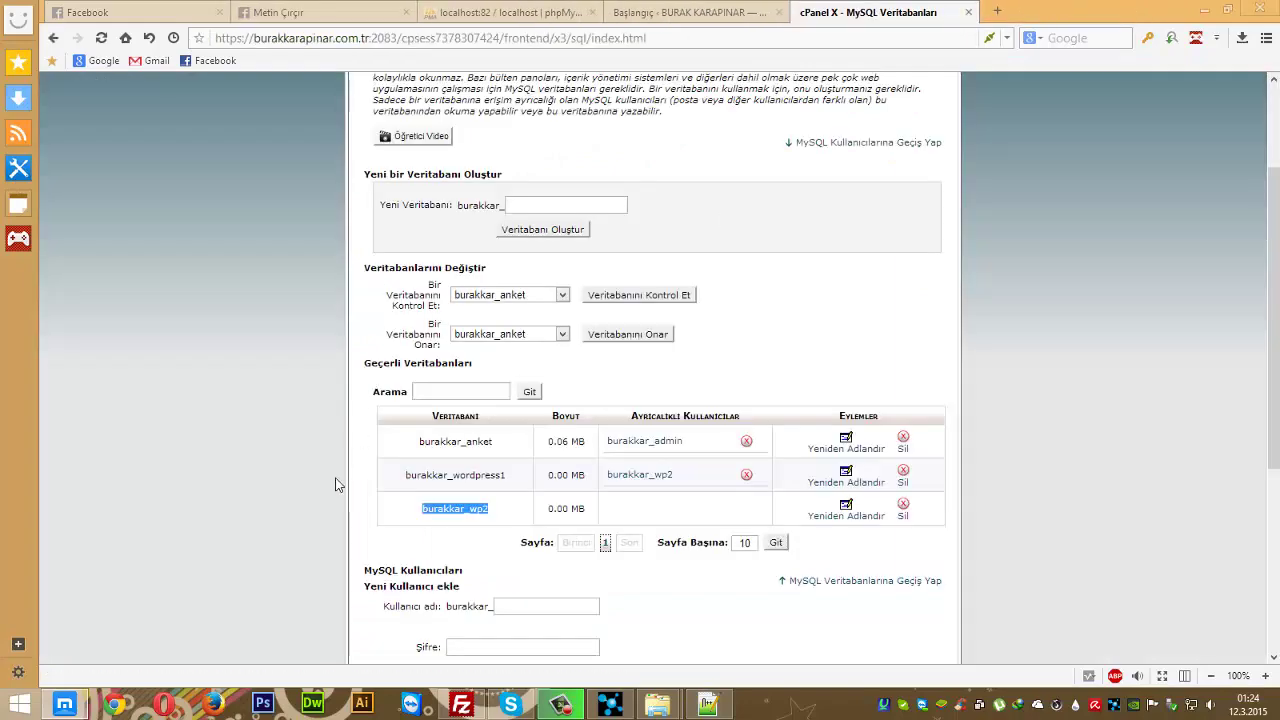
- Enter wp22 as the new MySQL user name and move to the password field
drag(334, 480, 340, 550)
click(280, 483)
scroll(325, 483, down, 3)
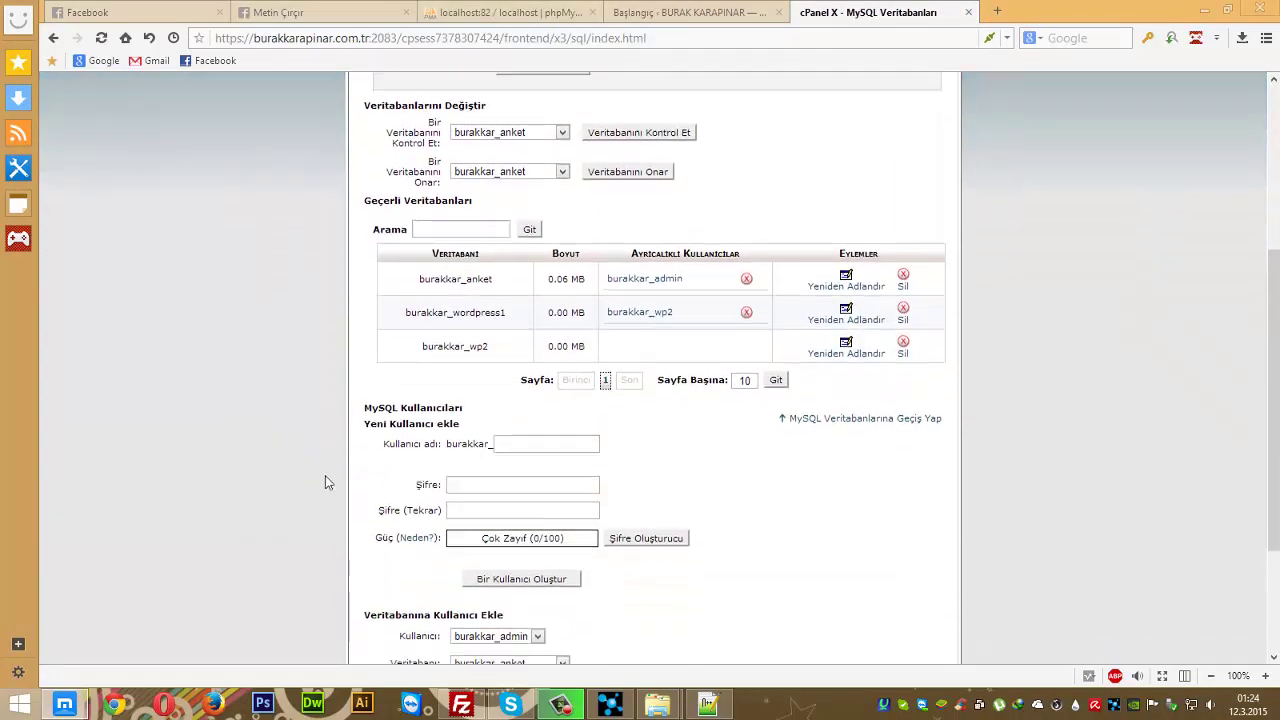
click(557, 444)
click(490, 485)
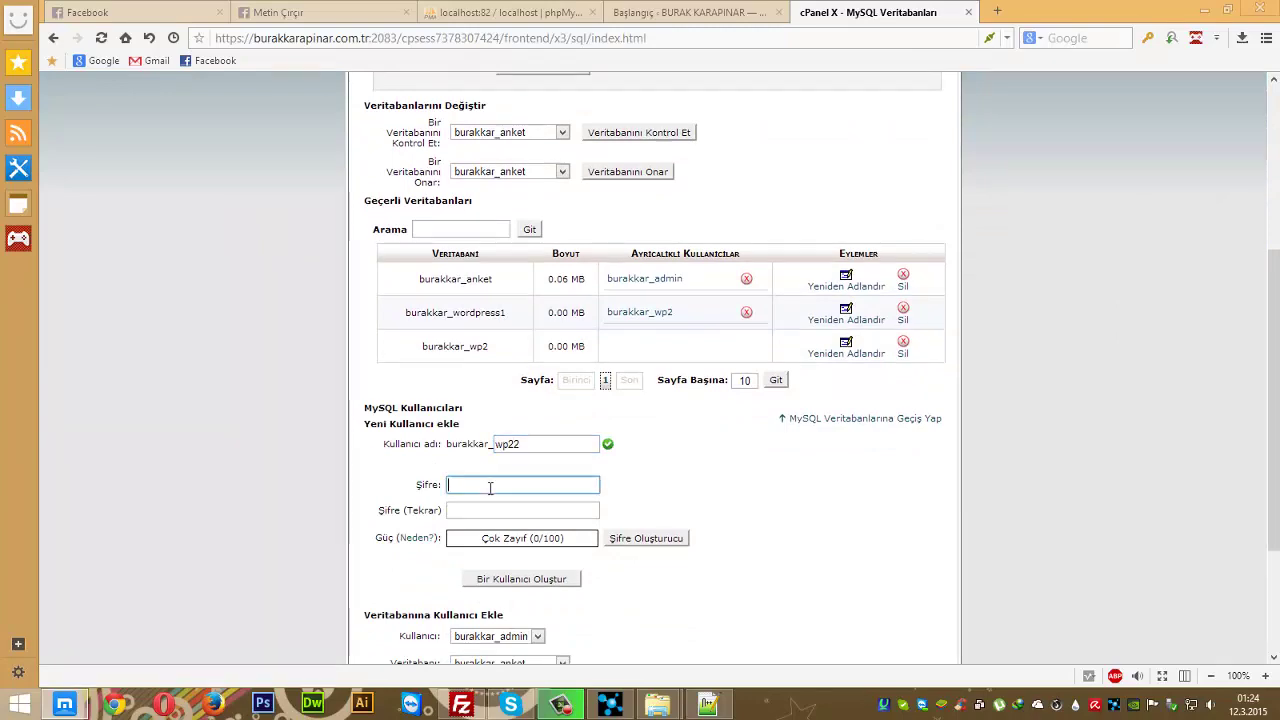
- Generate a very strong password with Şifre Oluşturucu, copy it and apply it with Şifre Kullan
click(640, 538)
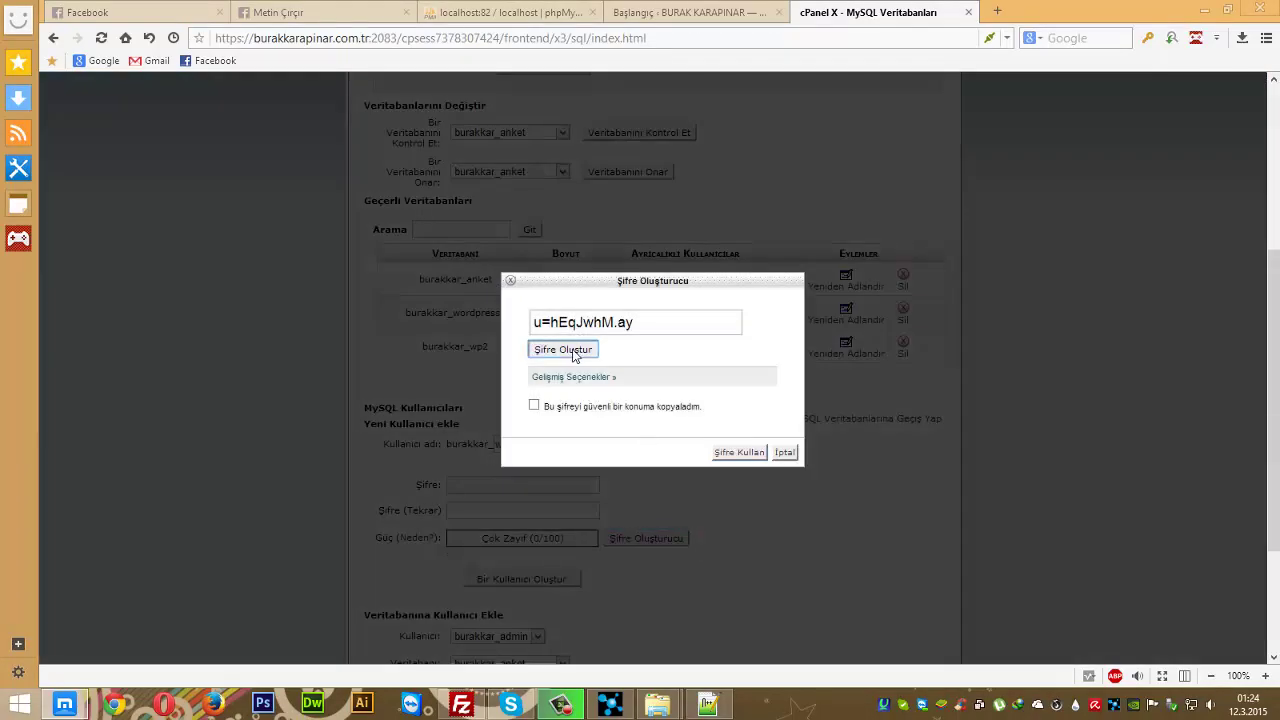
click(575, 355)
drag(661, 332, 481, 366)
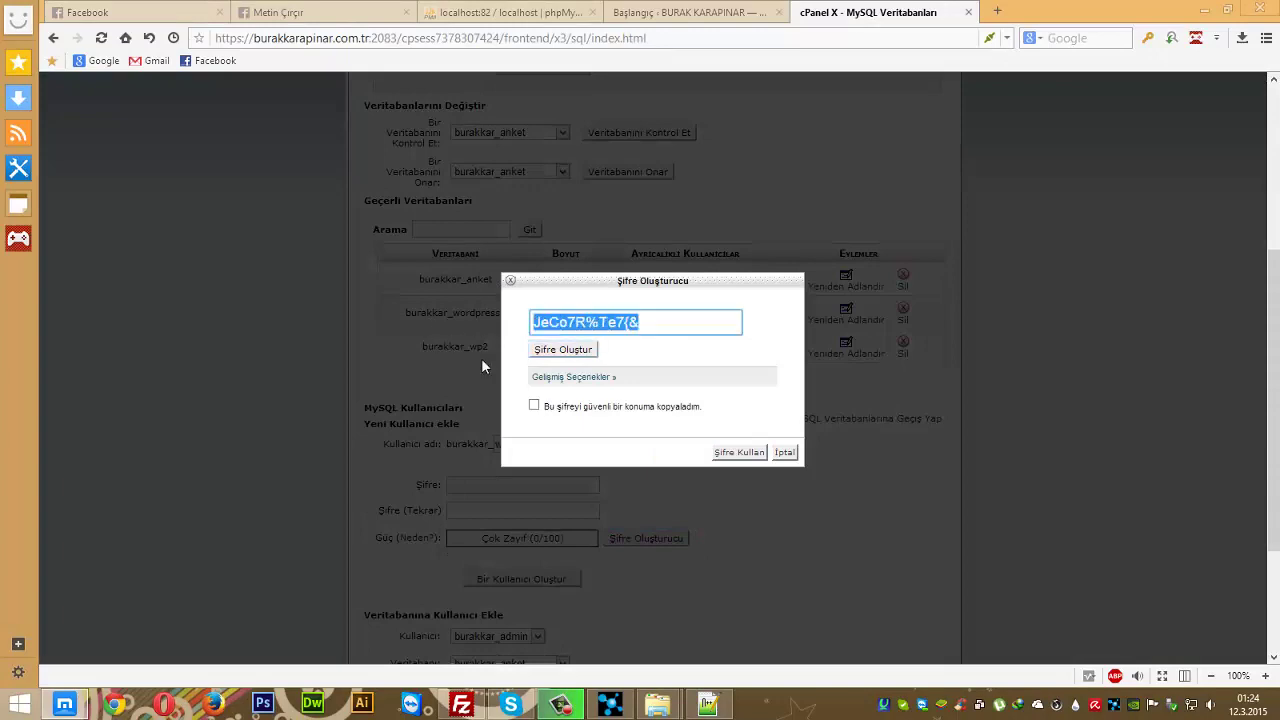
click(534, 407)
click(589, 354)
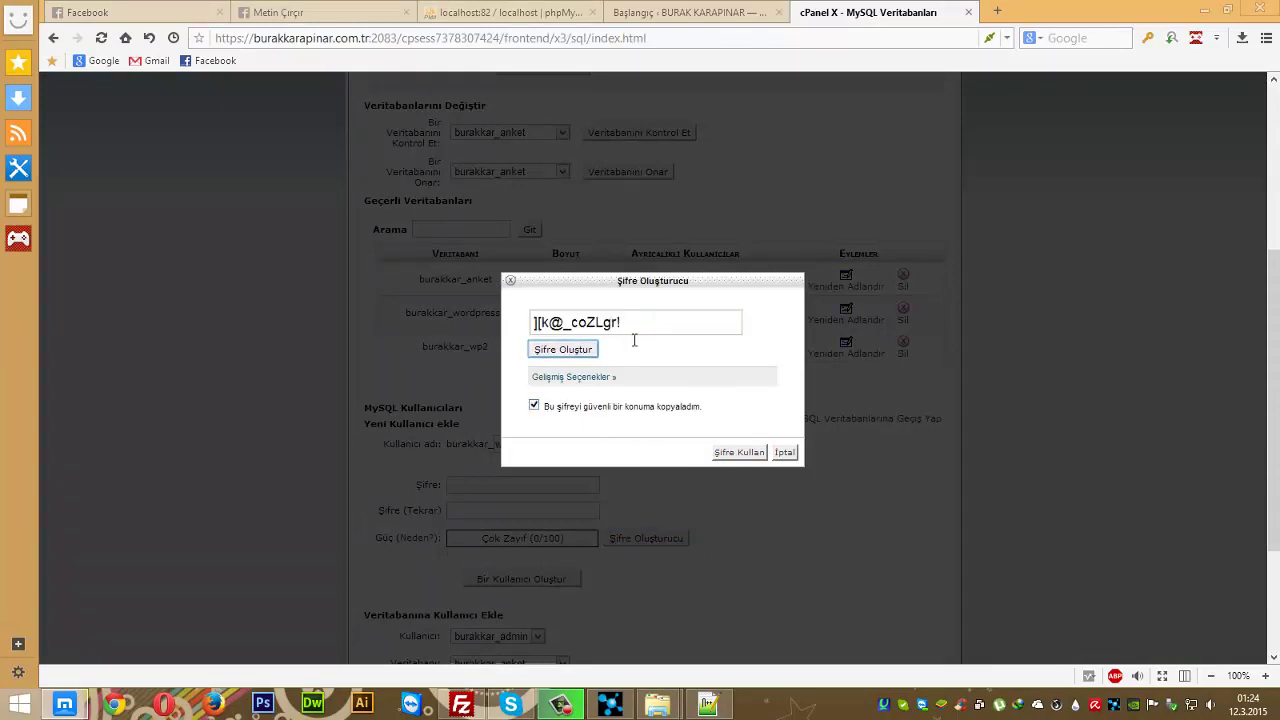
drag(646, 330, 497, 316)
click(737, 453)
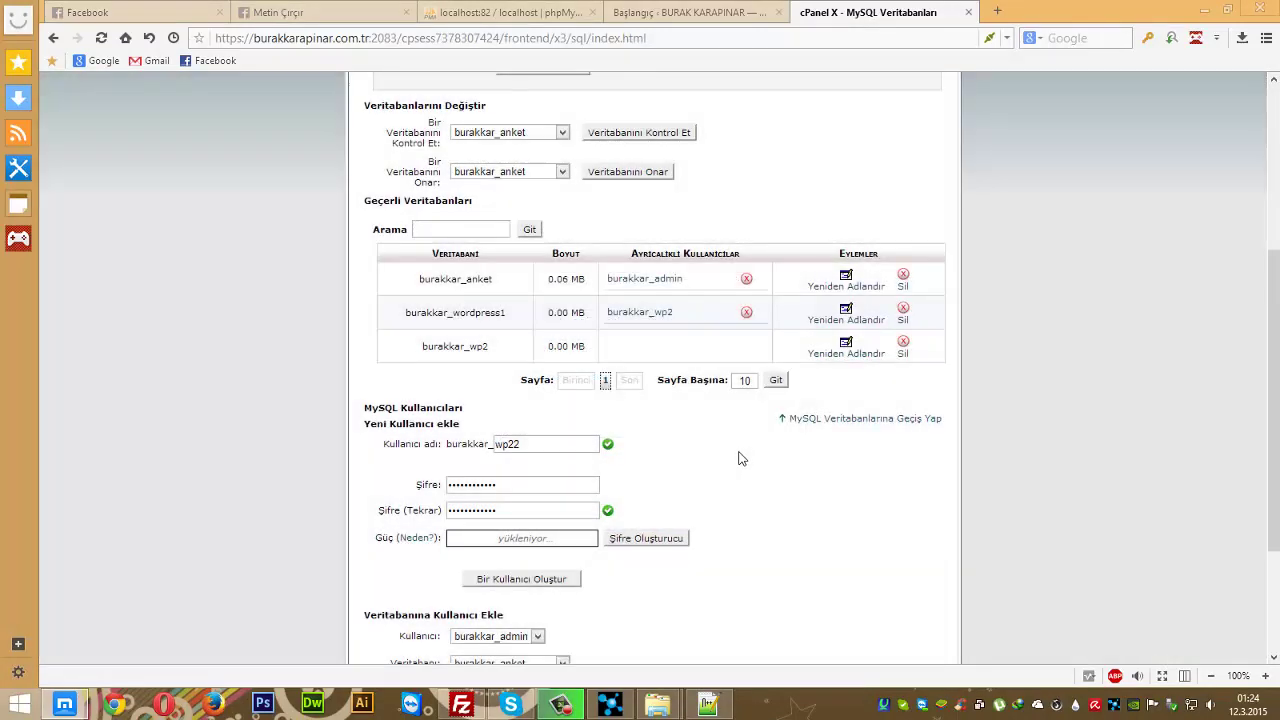
- Create the MySQL user burakkar_wp22 with Bir Kullanıcı Oluştur
scroll(737, 457, up, 1)
scroll(600, 530, down, 1)
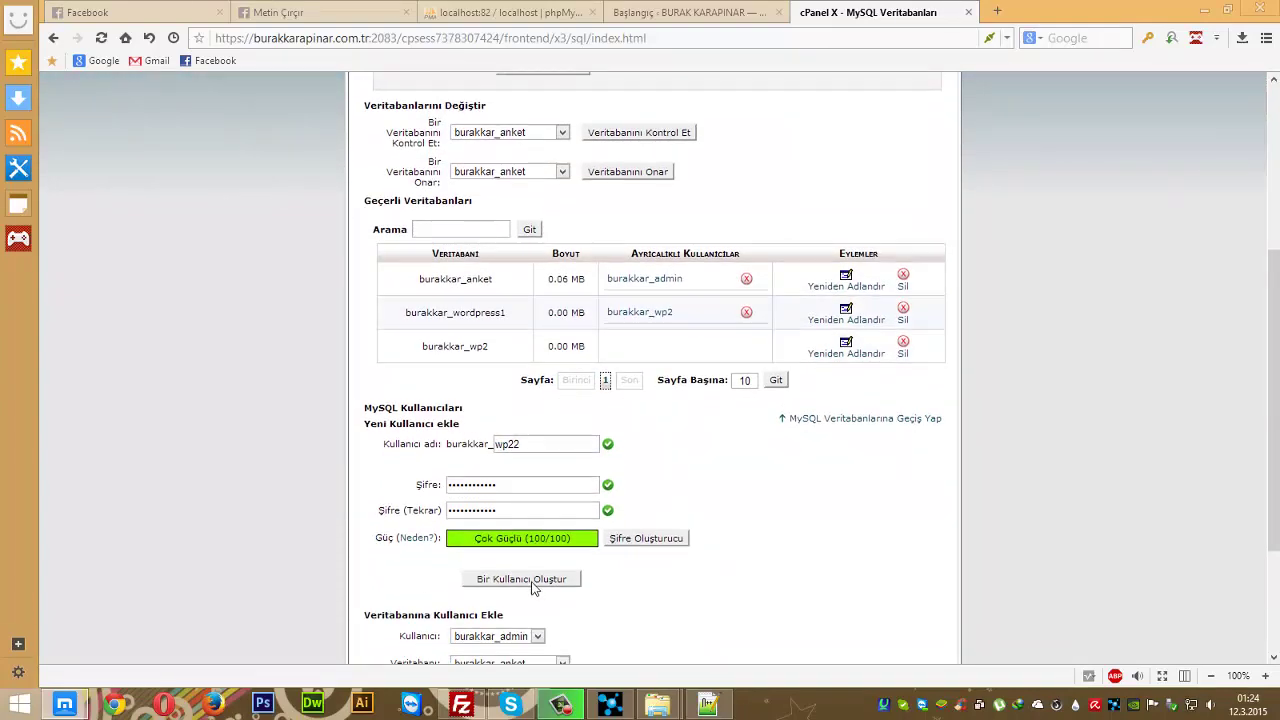
click(534, 584)
click(706, 703)
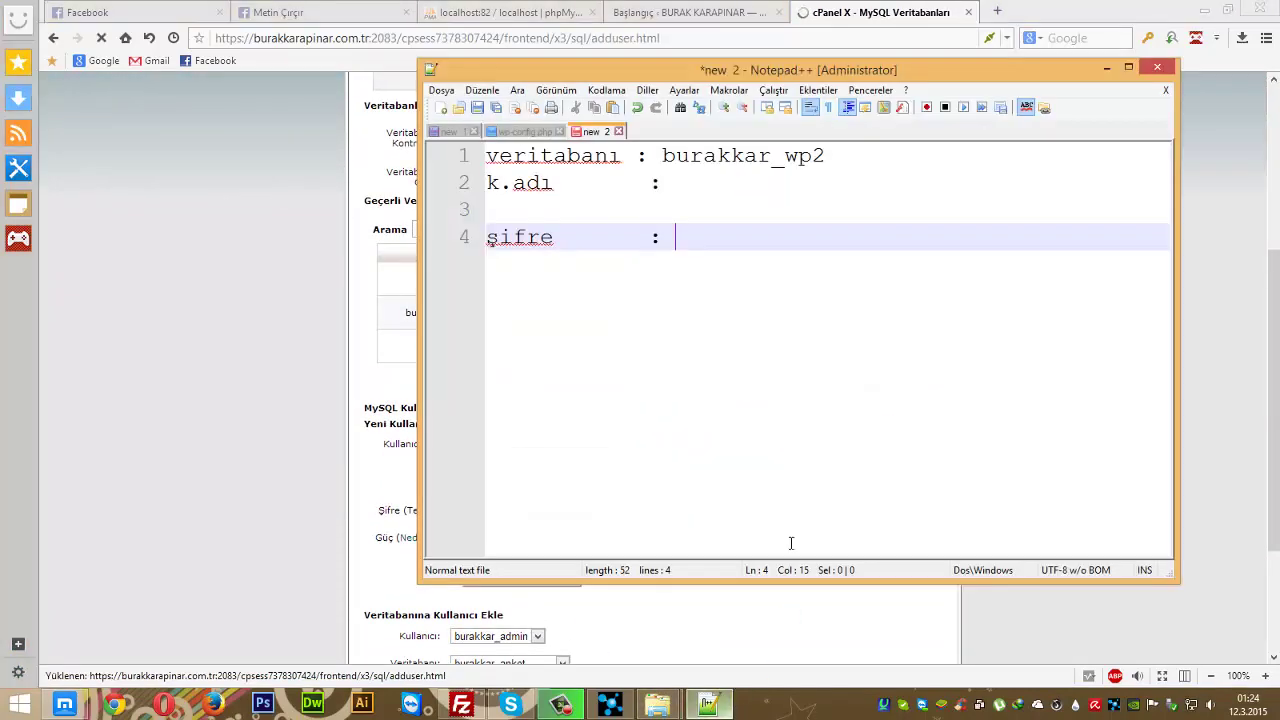
key(ctrl+v)
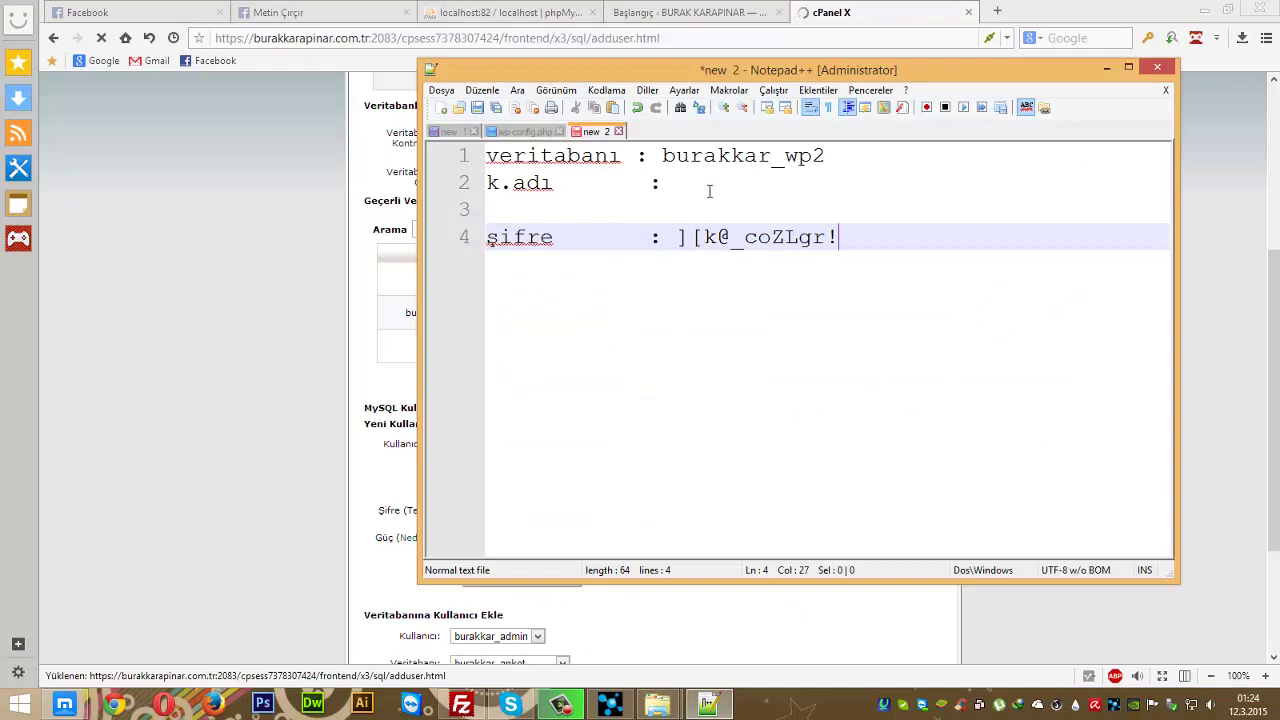
click(709, 191)
click(291, 297)
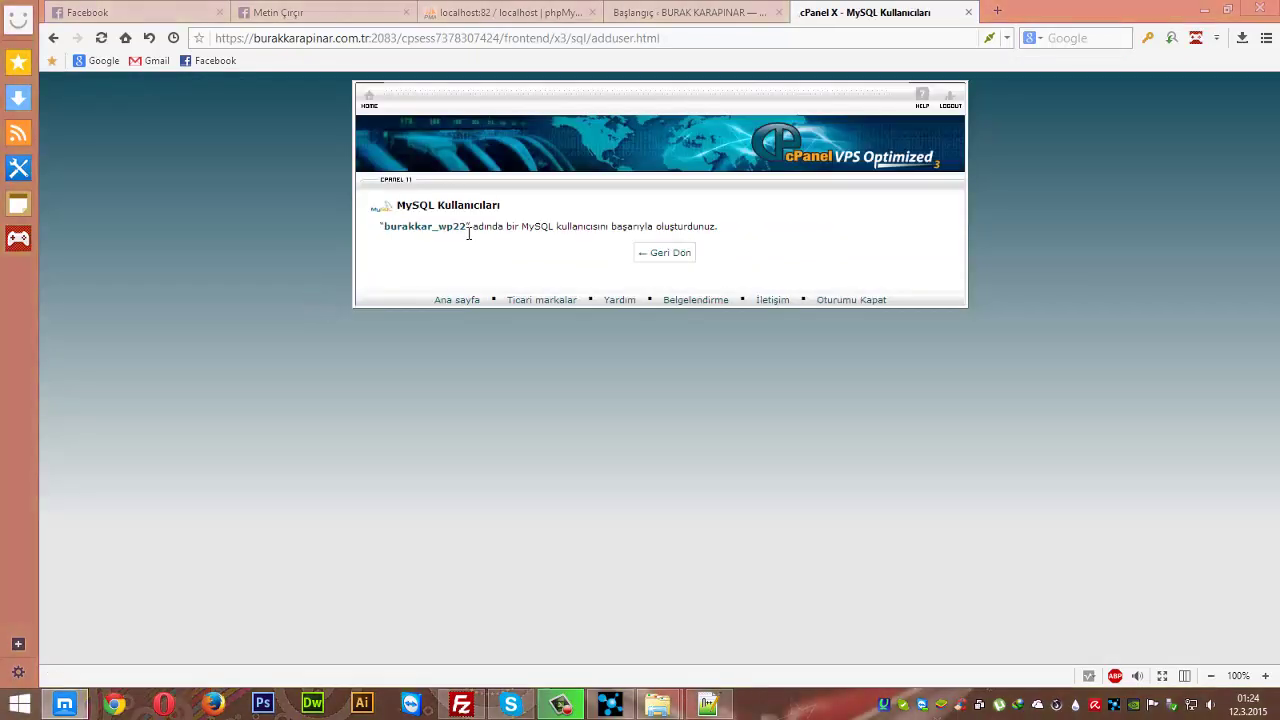
mouse_move(468, 233)
mouse_down()
mouse_move(400, 228)
mouse_move(474, 233)
mouse_up()
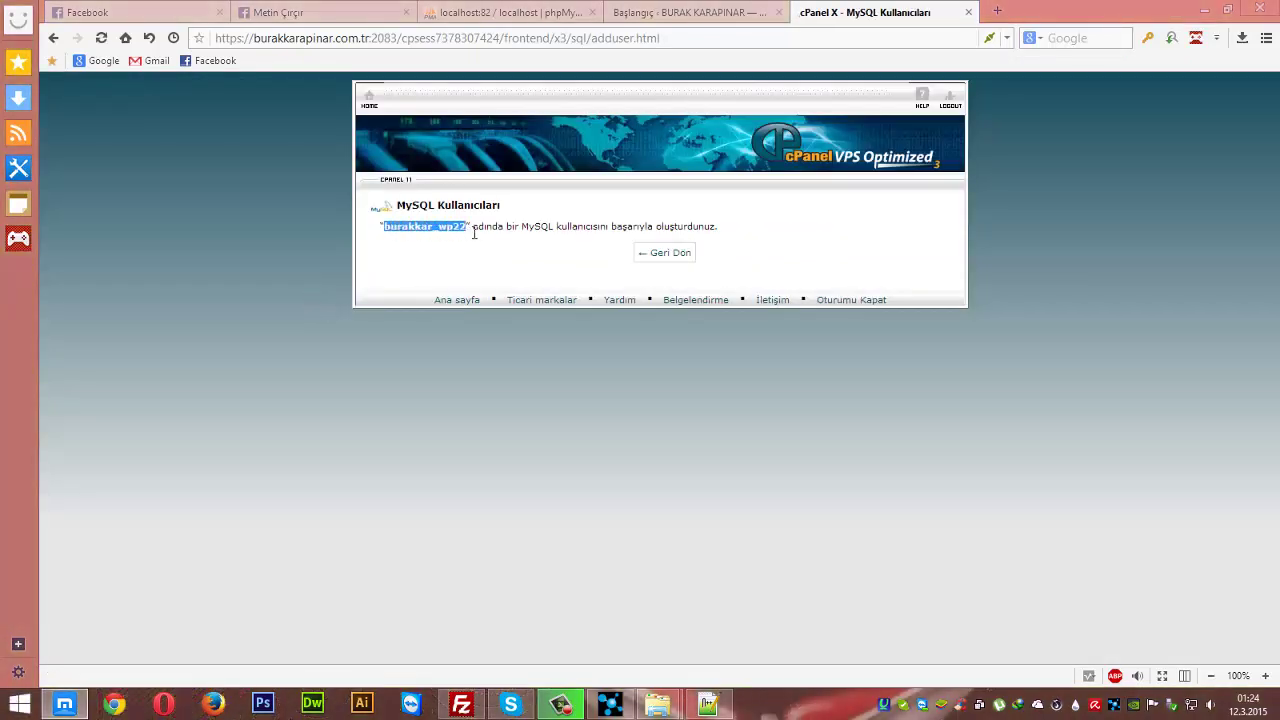
click(668, 253)
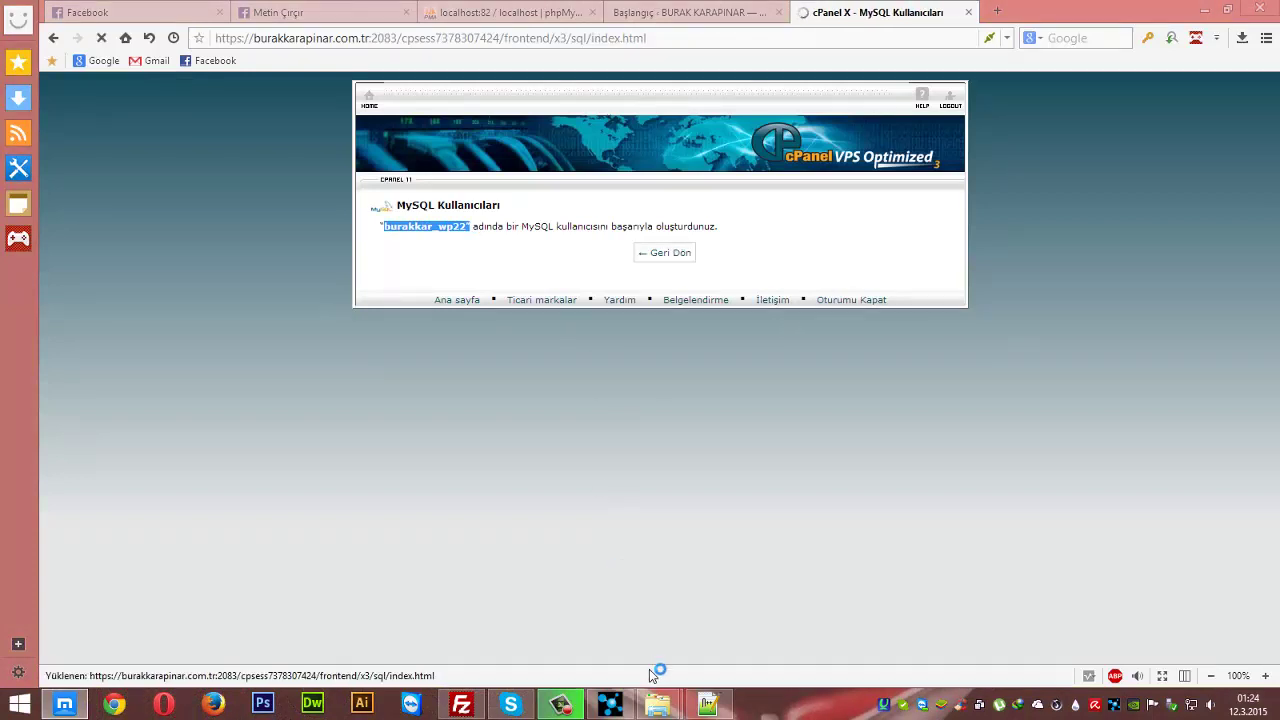
click(708, 704)
text(burakkar_wp22")
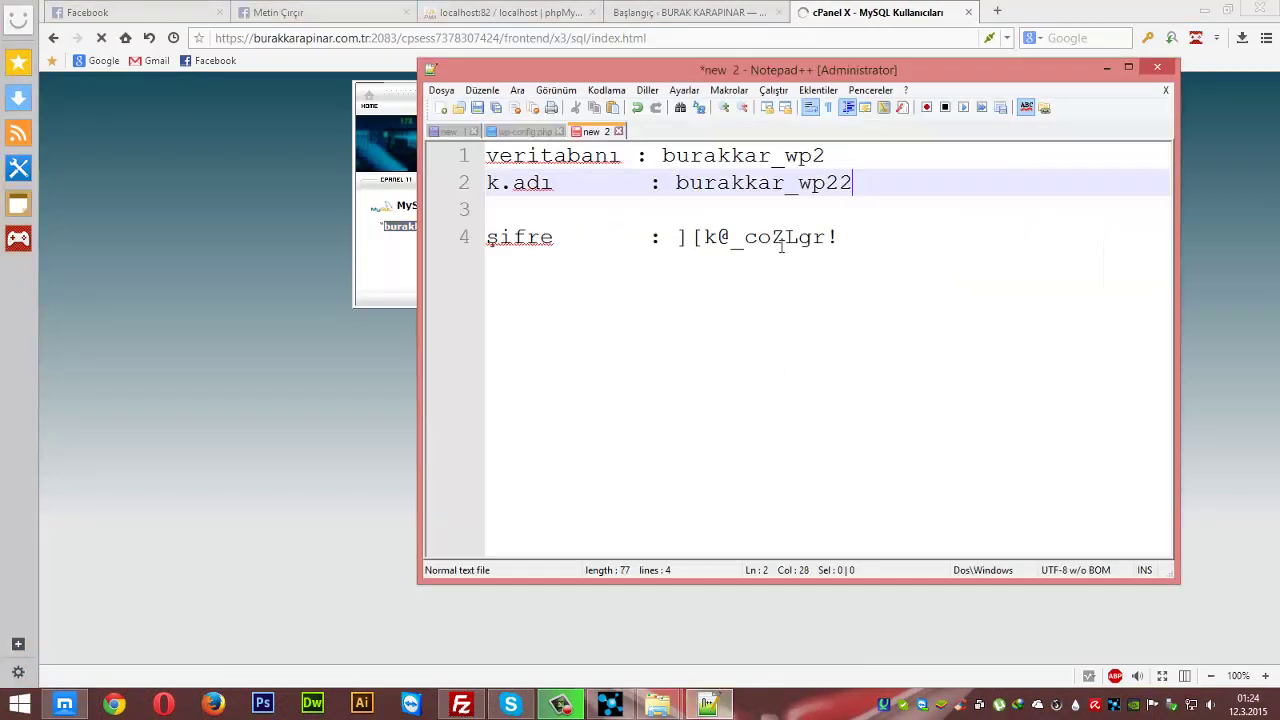
click(1012, 316)
key(Return)
key(Return)
key(Return)
key(Return)
key(Return)
key(Return)
key(Return)
key(Return)
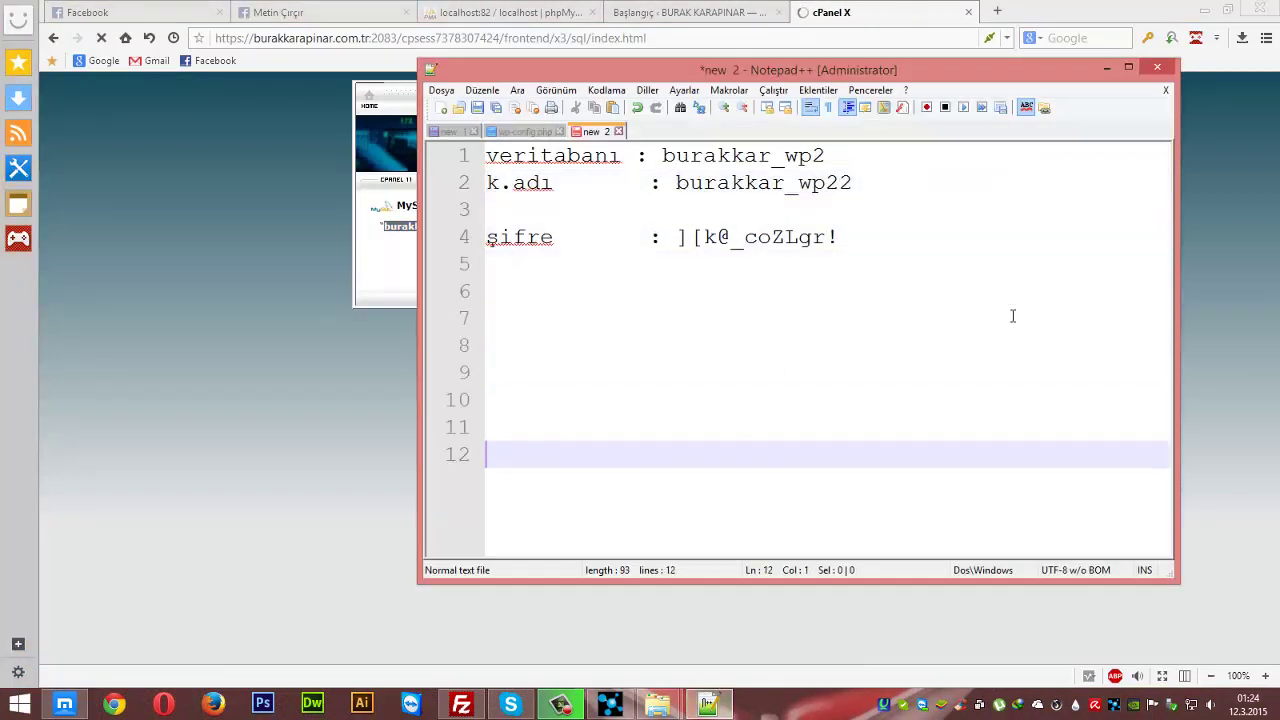
click(333, 287)
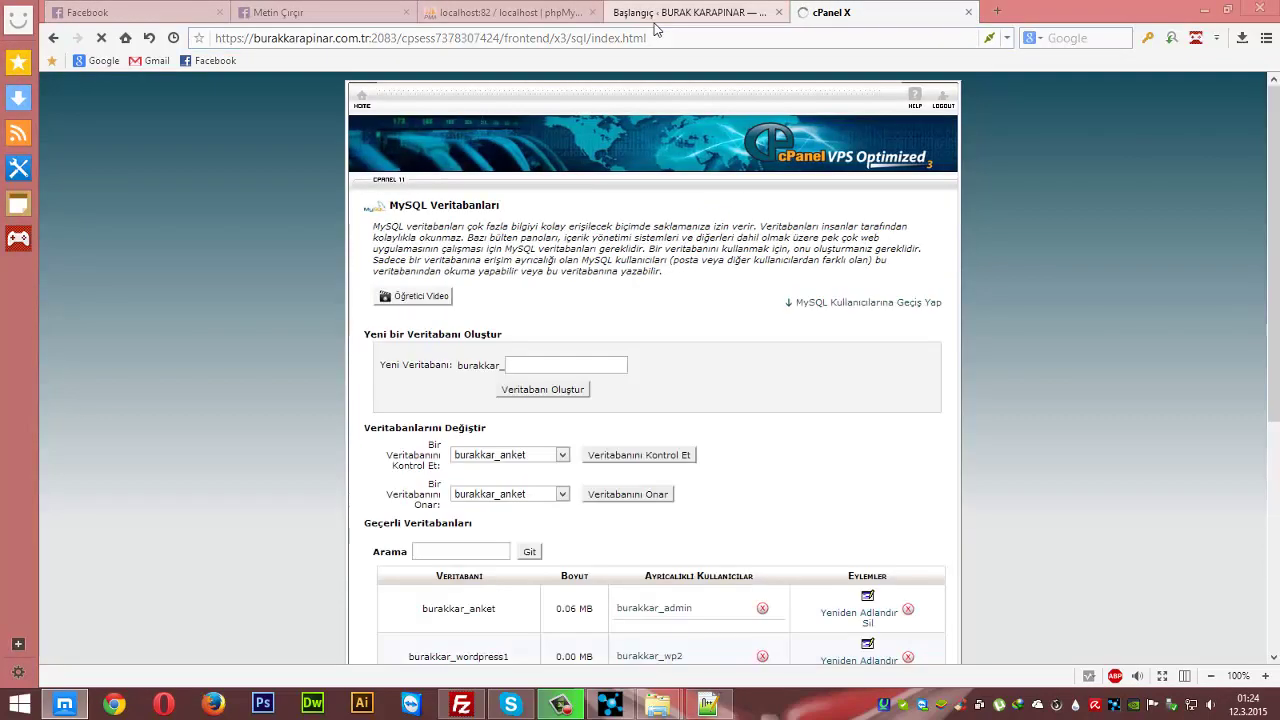
- Add burakkar_wp22 to the burakkar_wp2 database with TÜM AYRICALIKLAR (all privileges) applied
scroll(650, 378, down, 5)
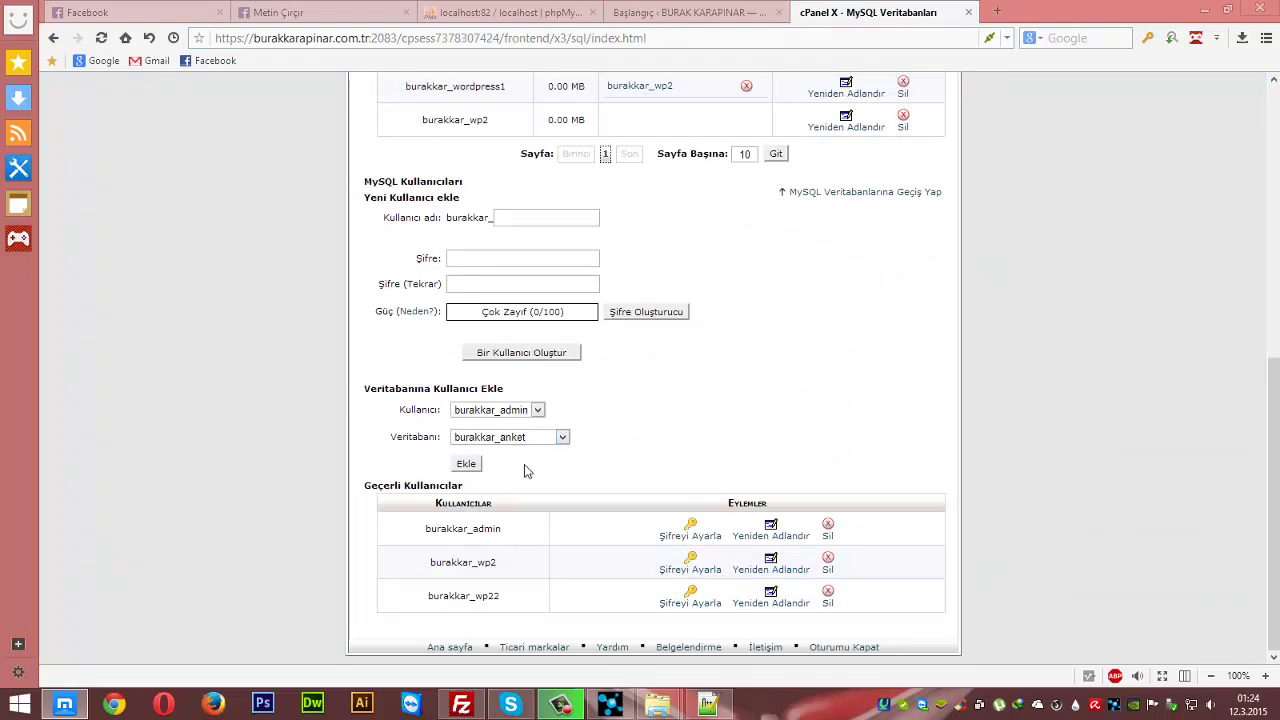
scroll(523, 466, up, 1)
click(506, 490)
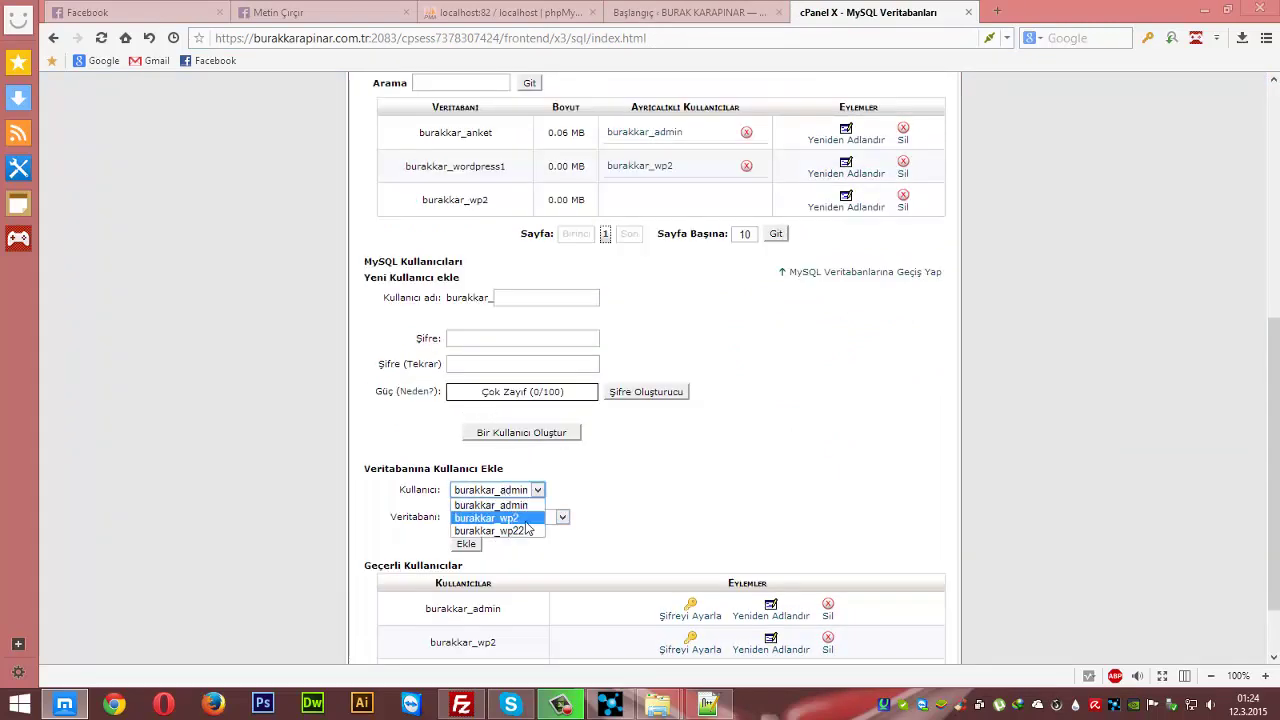
click(517, 532)
click(562, 517)
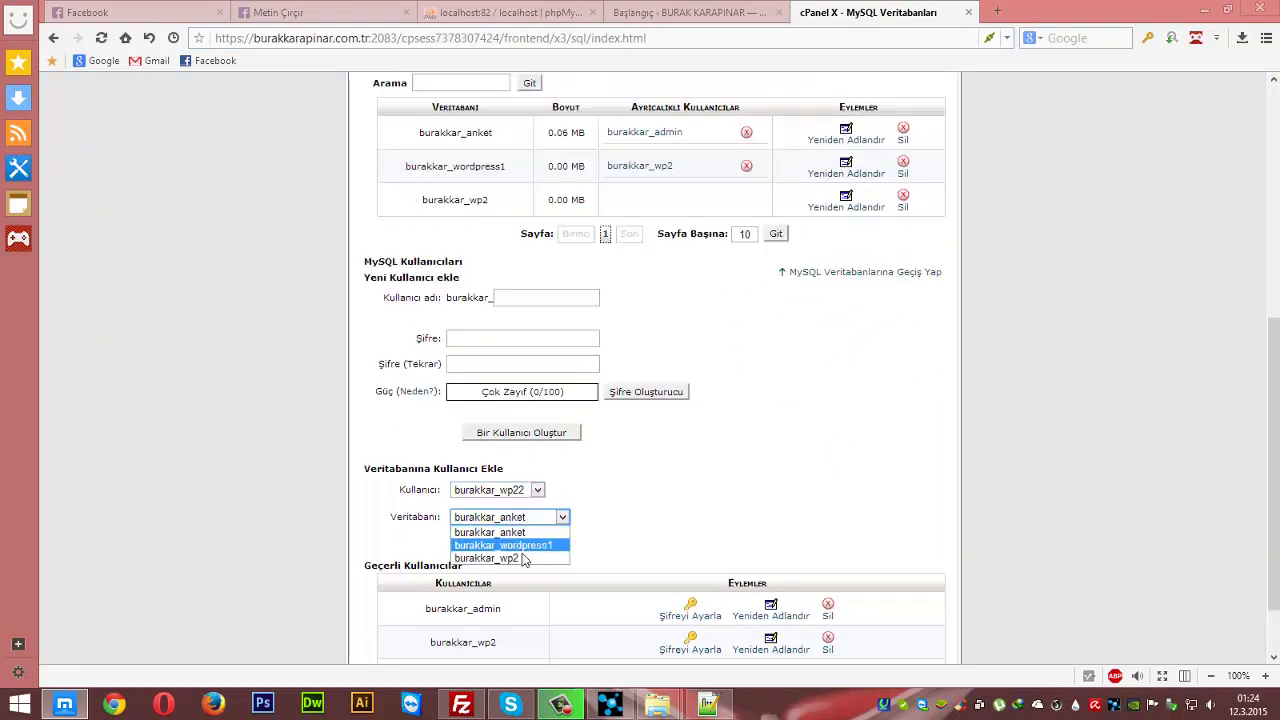
click(523, 557)
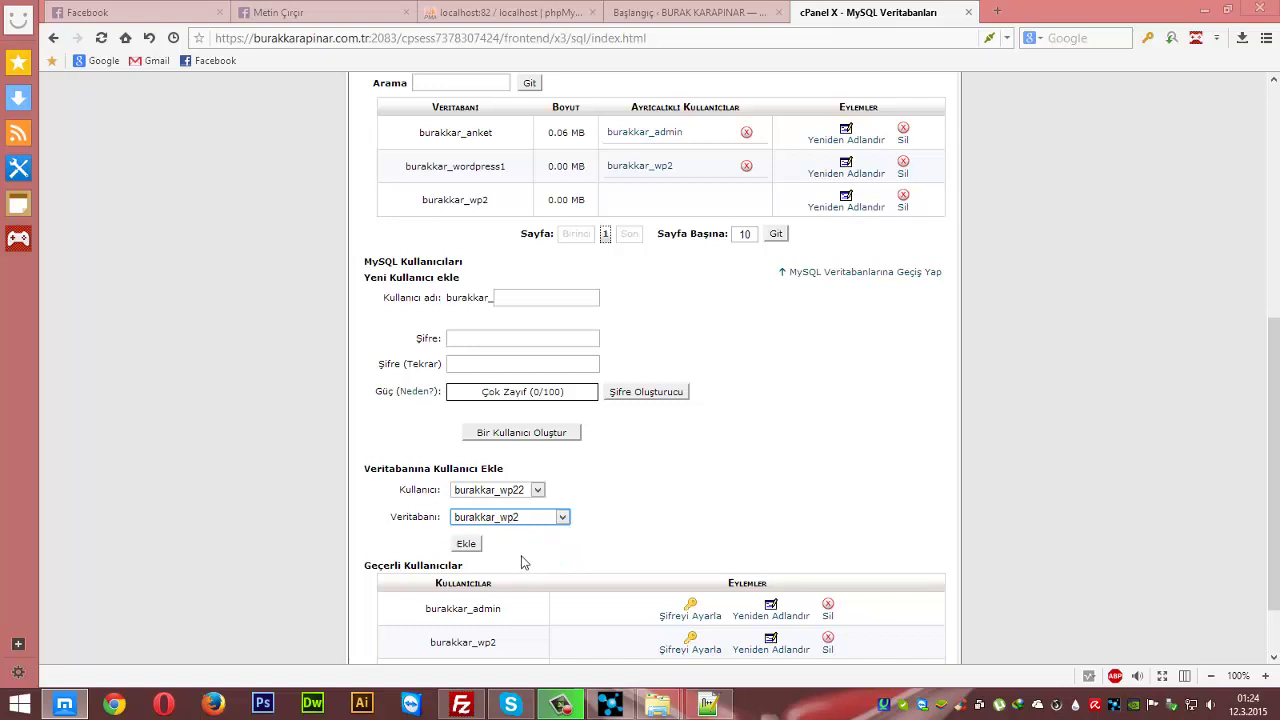
click(466, 545)
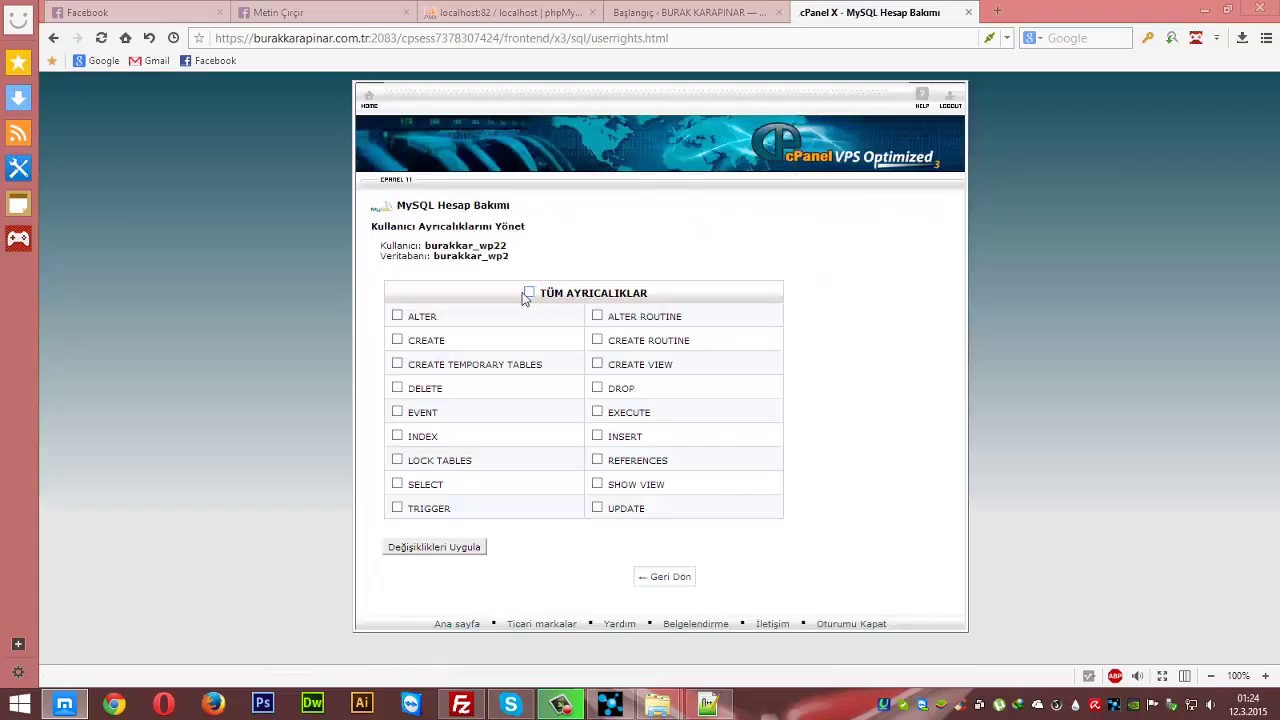
click(529, 293)
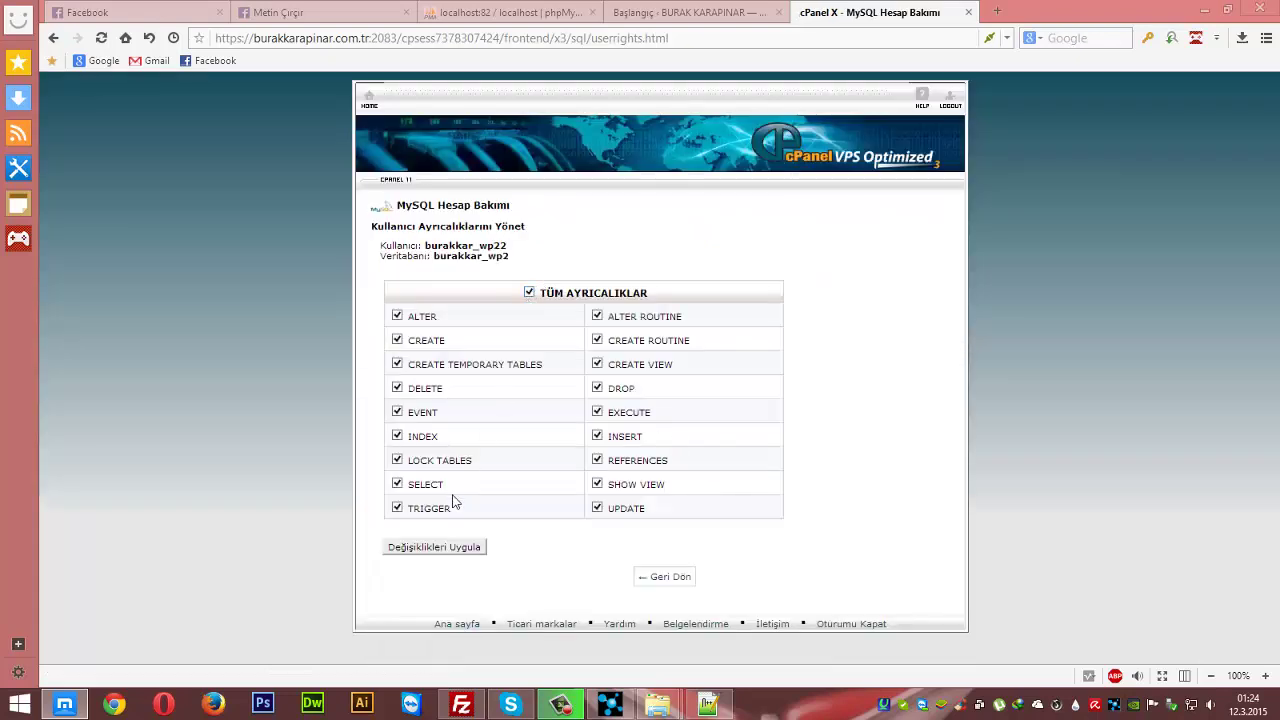
click(435, 548)
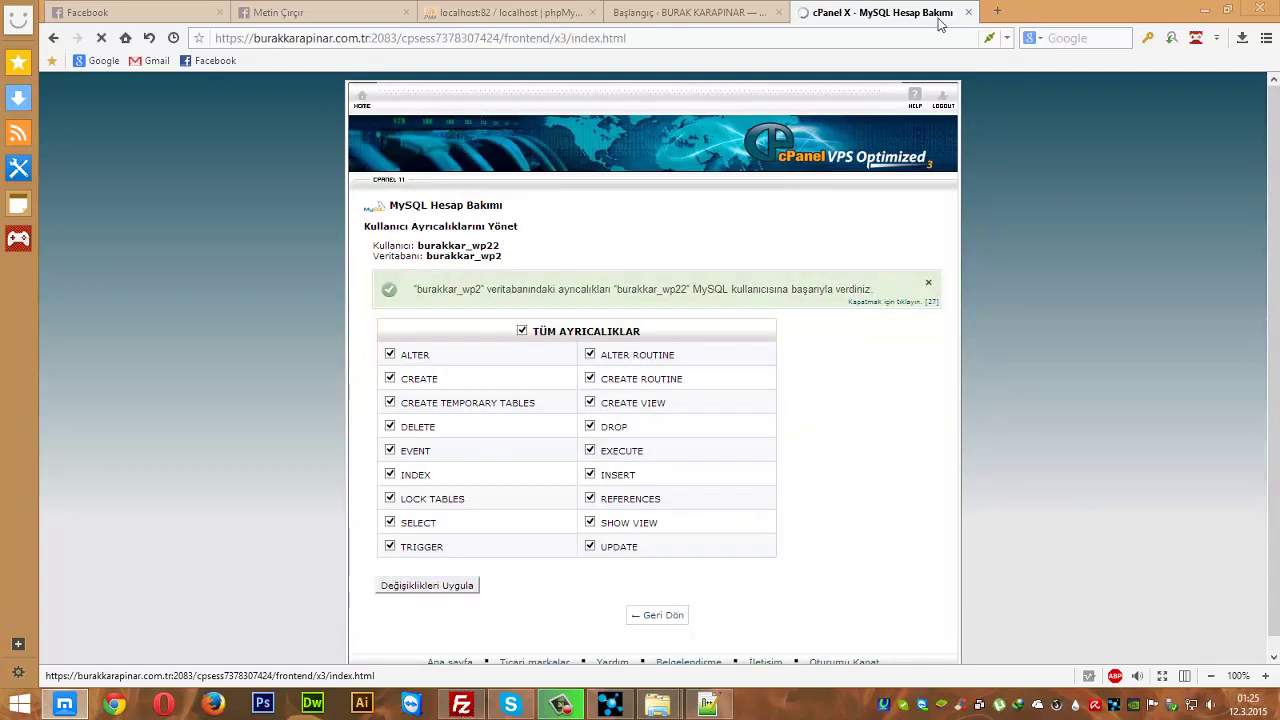
- Start the site address in a new tab and check the wp2 folder in FileZilla's remote tree
click(997, 11)
text(b)
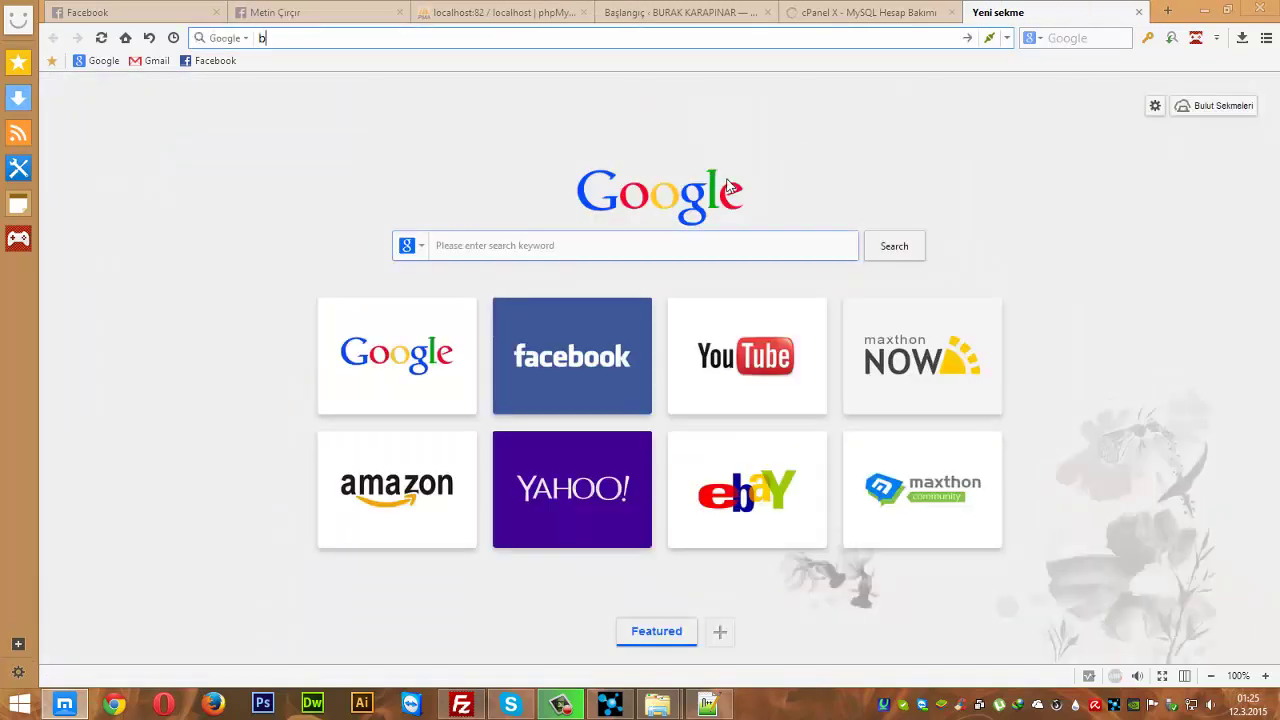
text(urak)
key(Down)
key(BackSpace)
key(BackSpace)
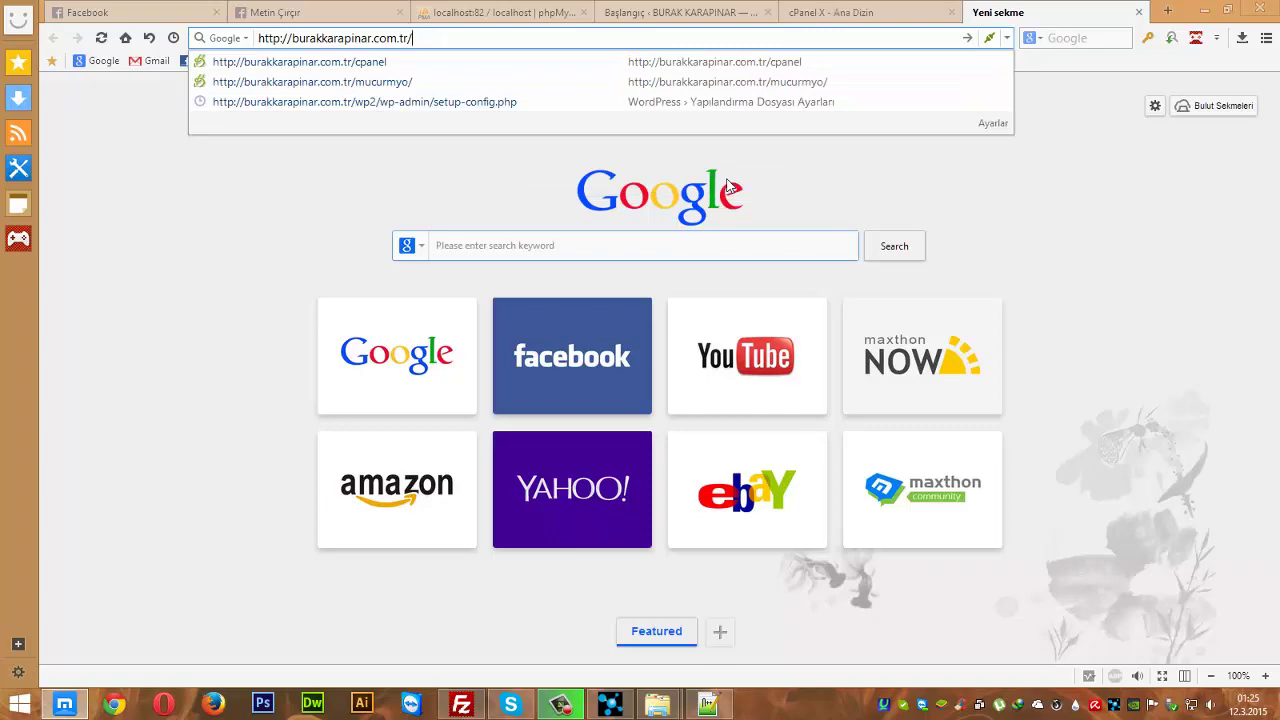
click(463, 700)
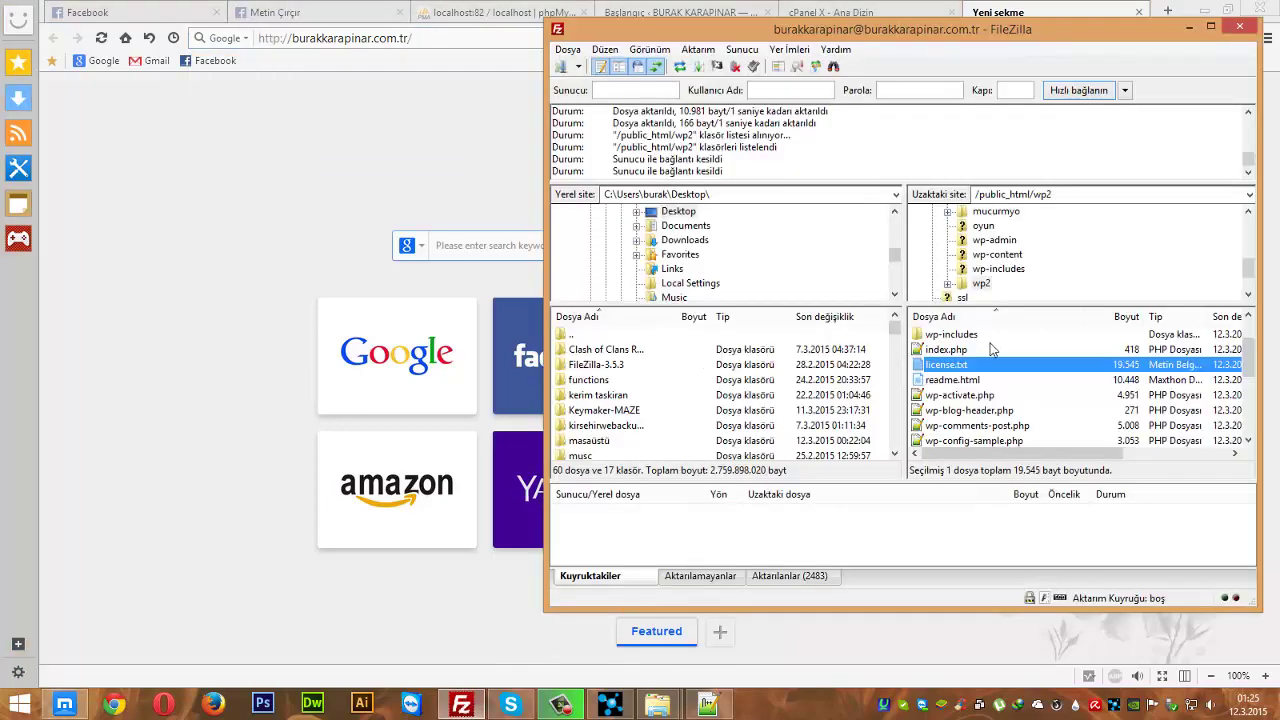
scroll(968, 372, up, 1)
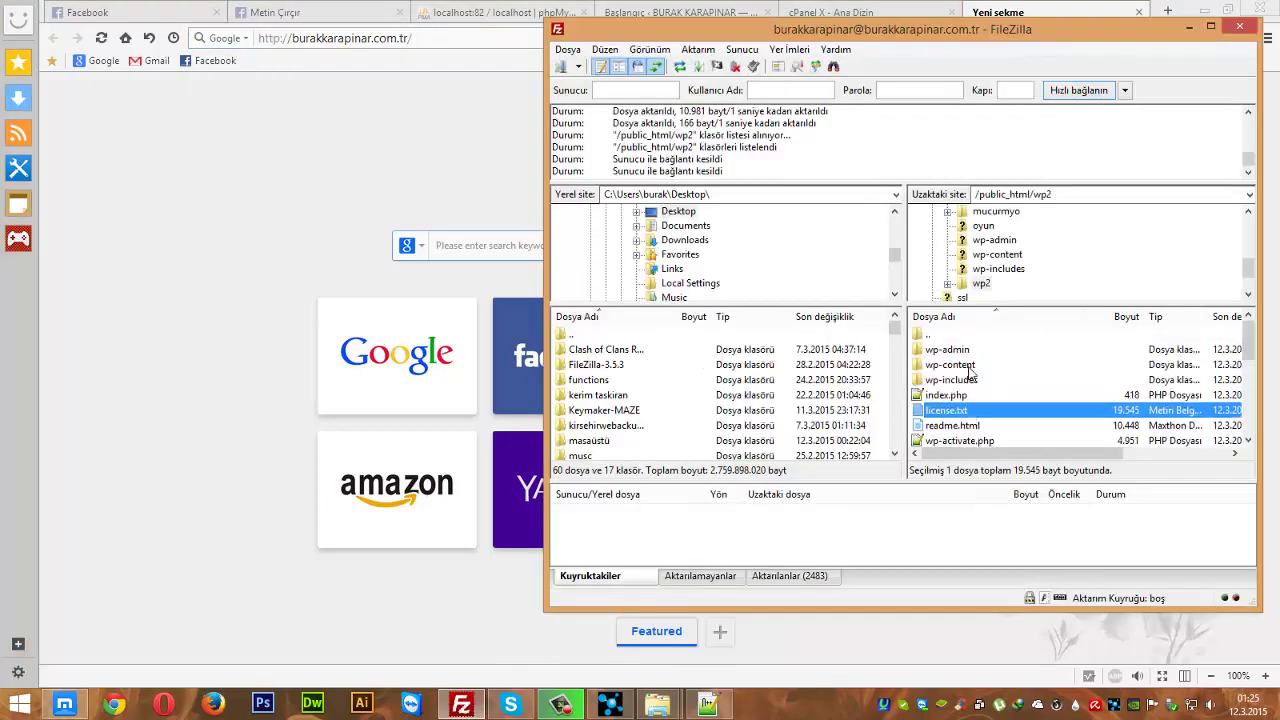
click(981, 285)
- Load the site's /wp2 address to bring up WordPress's setup welcome page
click(514, 39)
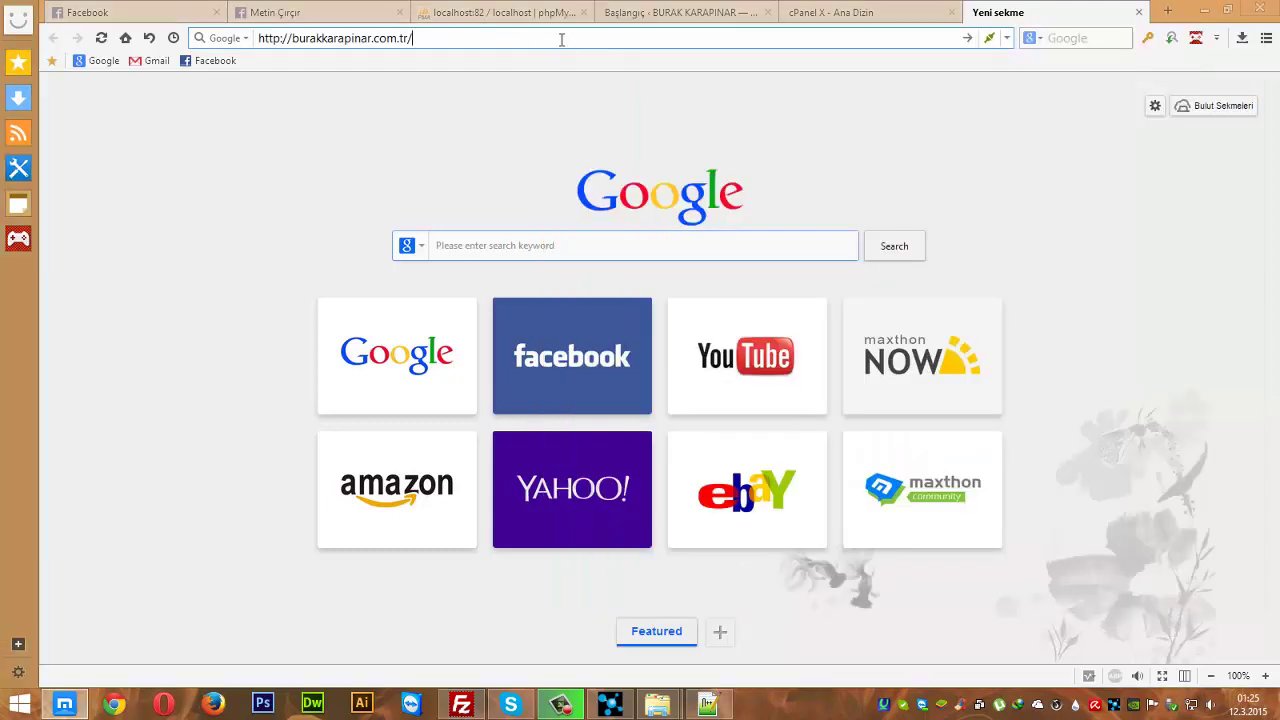
text(p2)
key(Return)
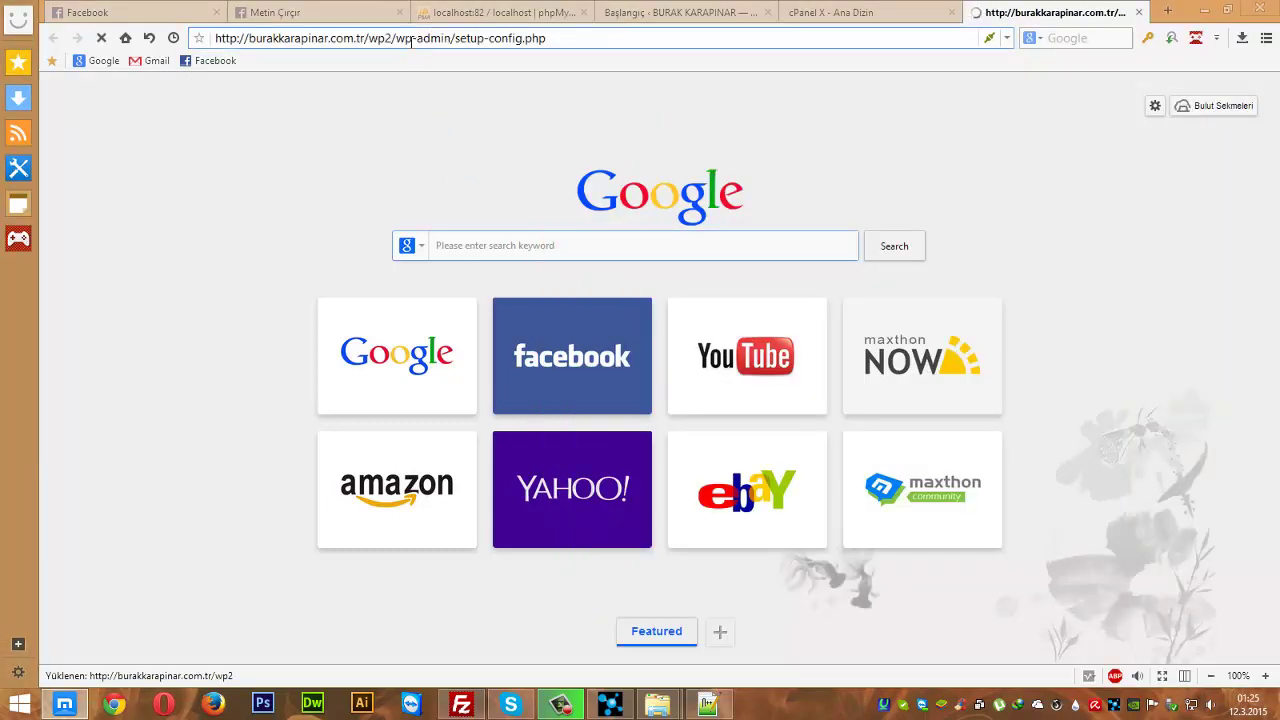
drag(410, 42, 557, 48)
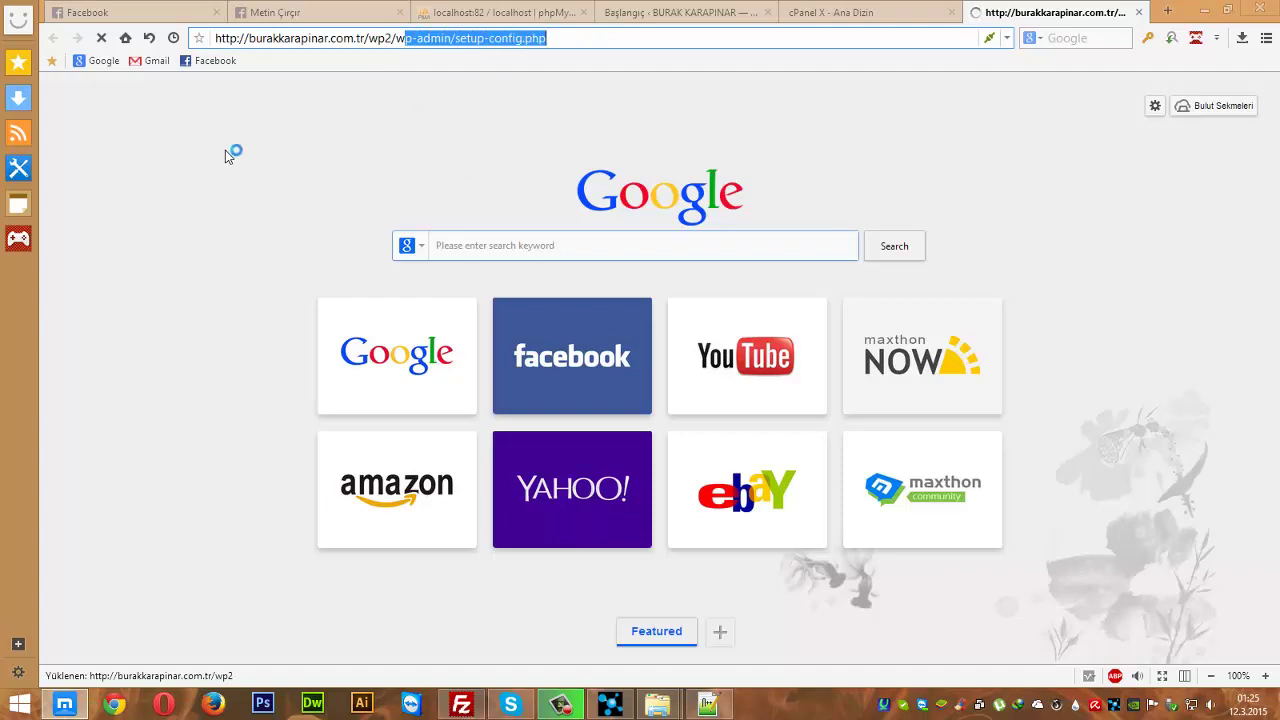
drag(427, 229, 590, 391)
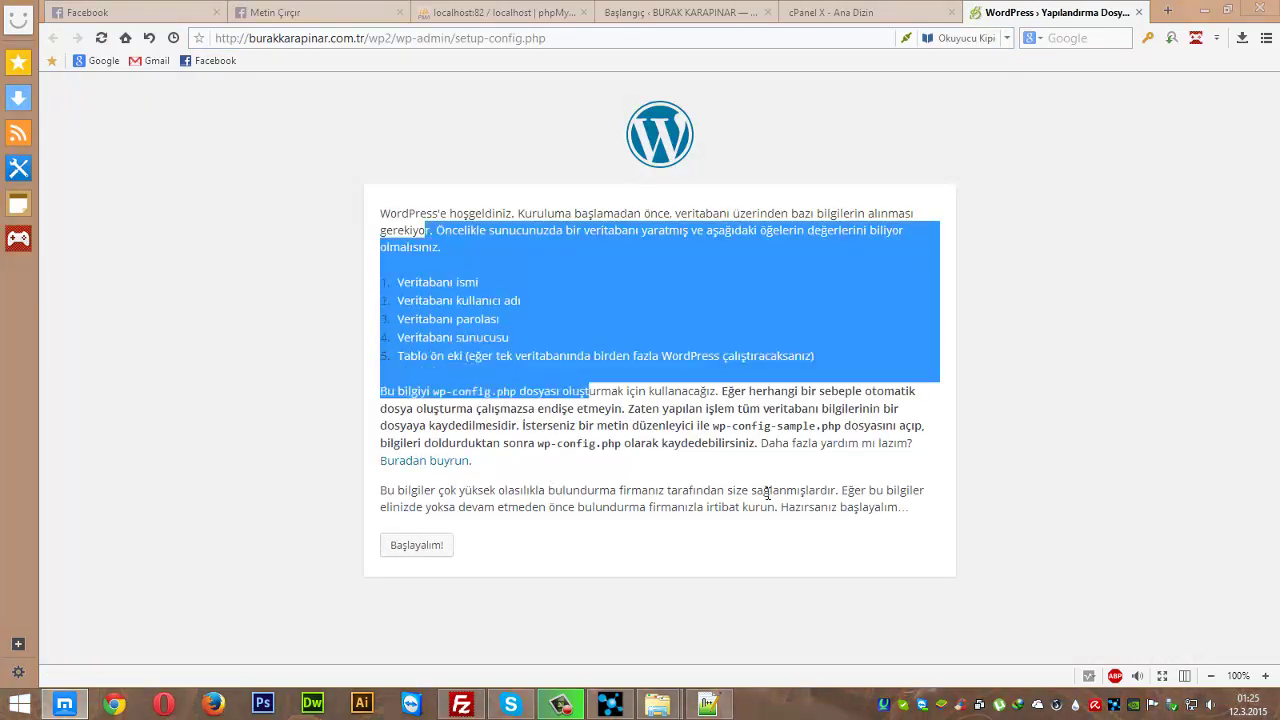
- Start the WordPress configuration and paste burakkar_wp2 into the database name field
click(655, 513)
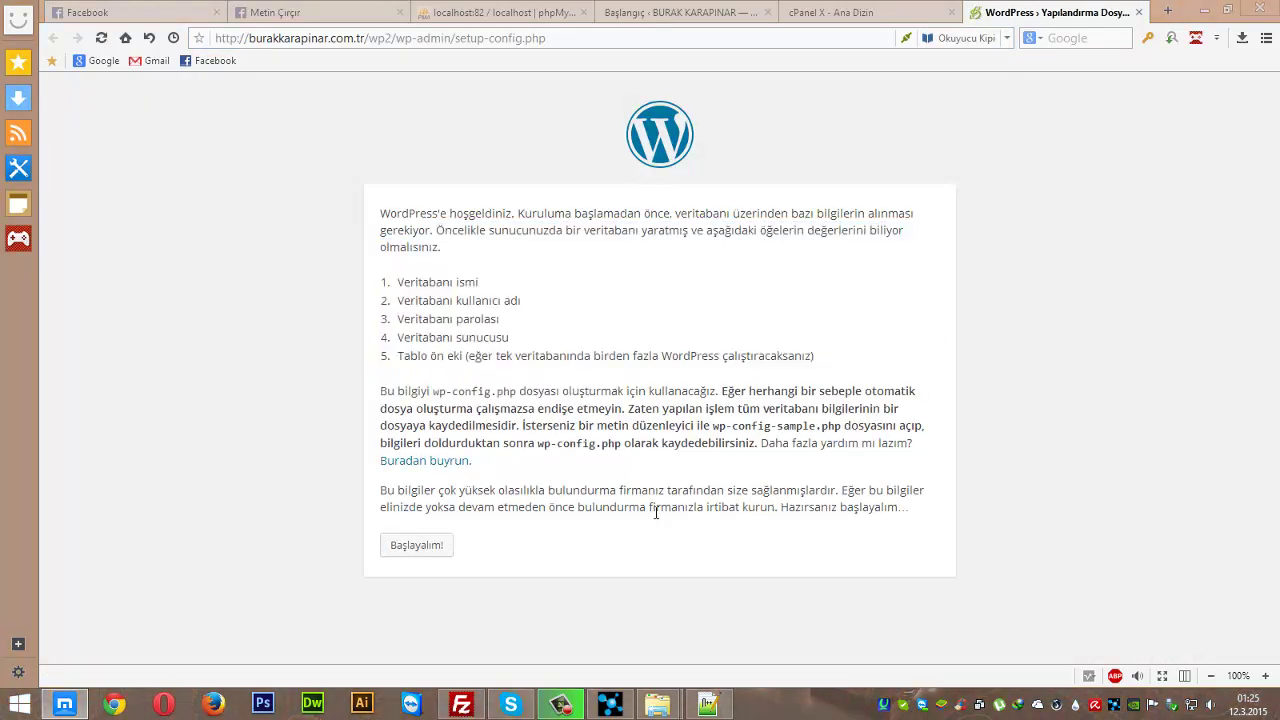
click(414, 556)
click(432, 547)
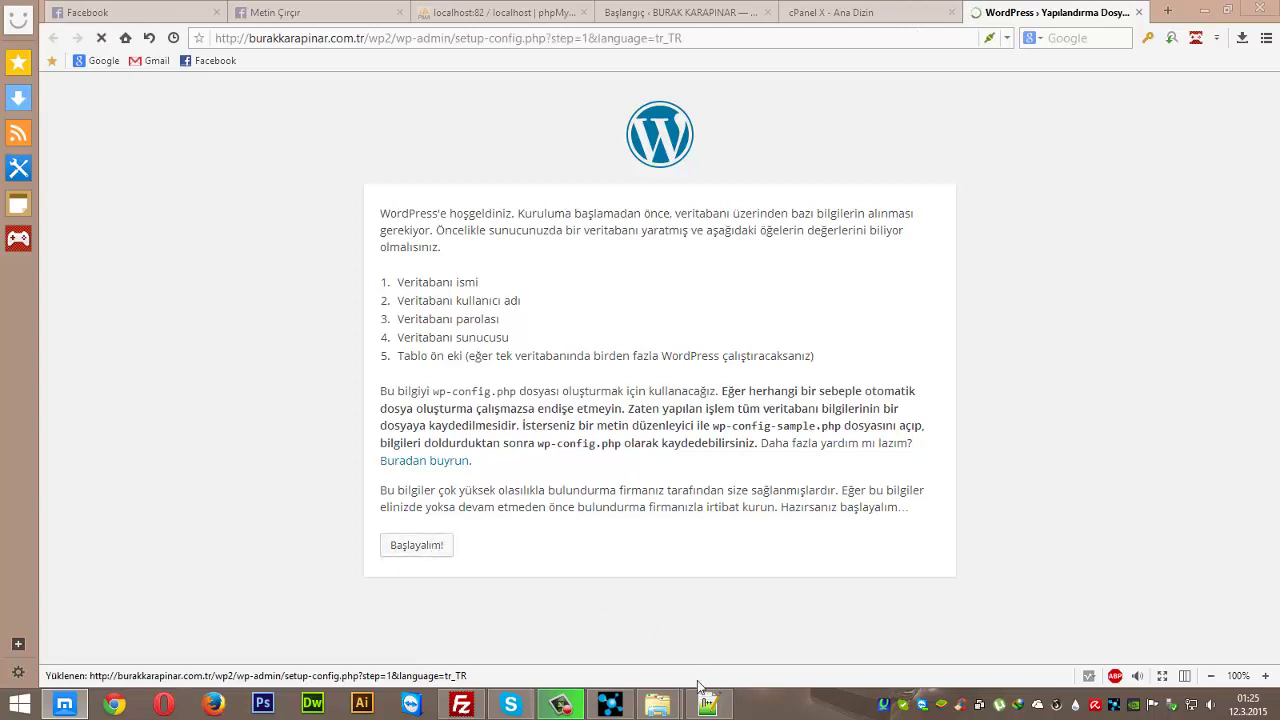
mouse_move(707, 697)
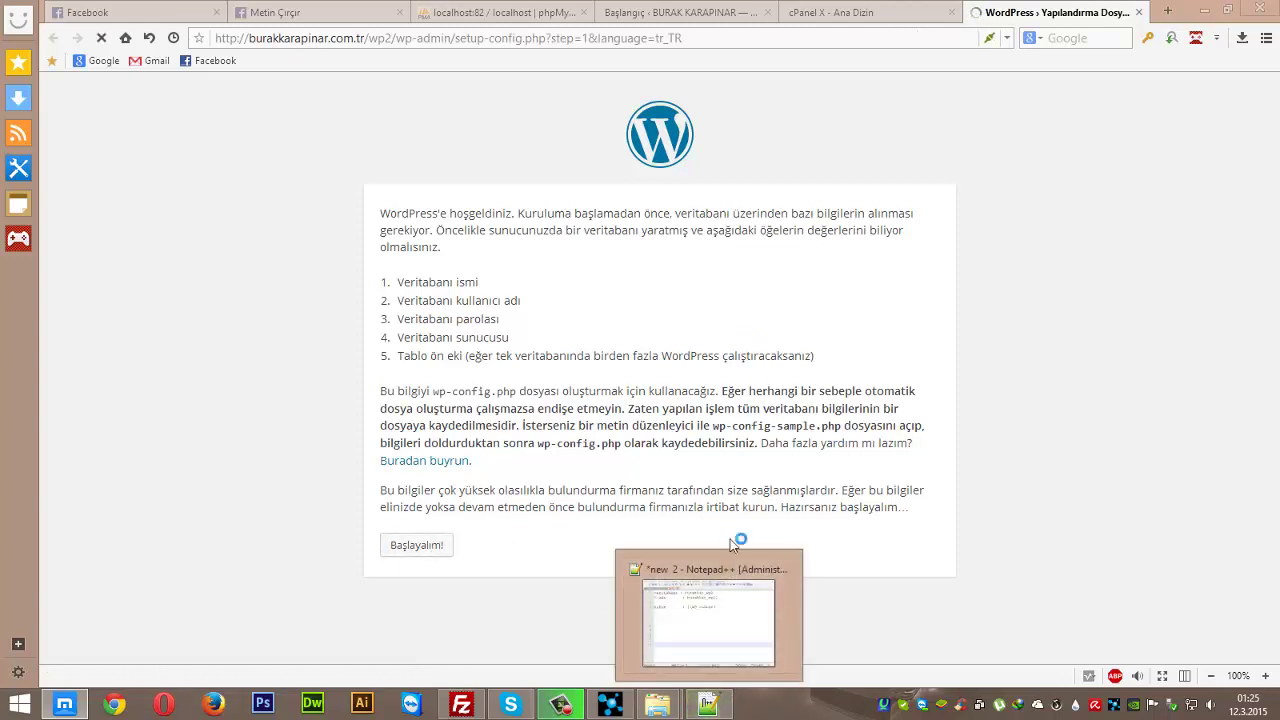
click(733, 575)
drag(666, 156, 849, 163)
key(ctrl+c)
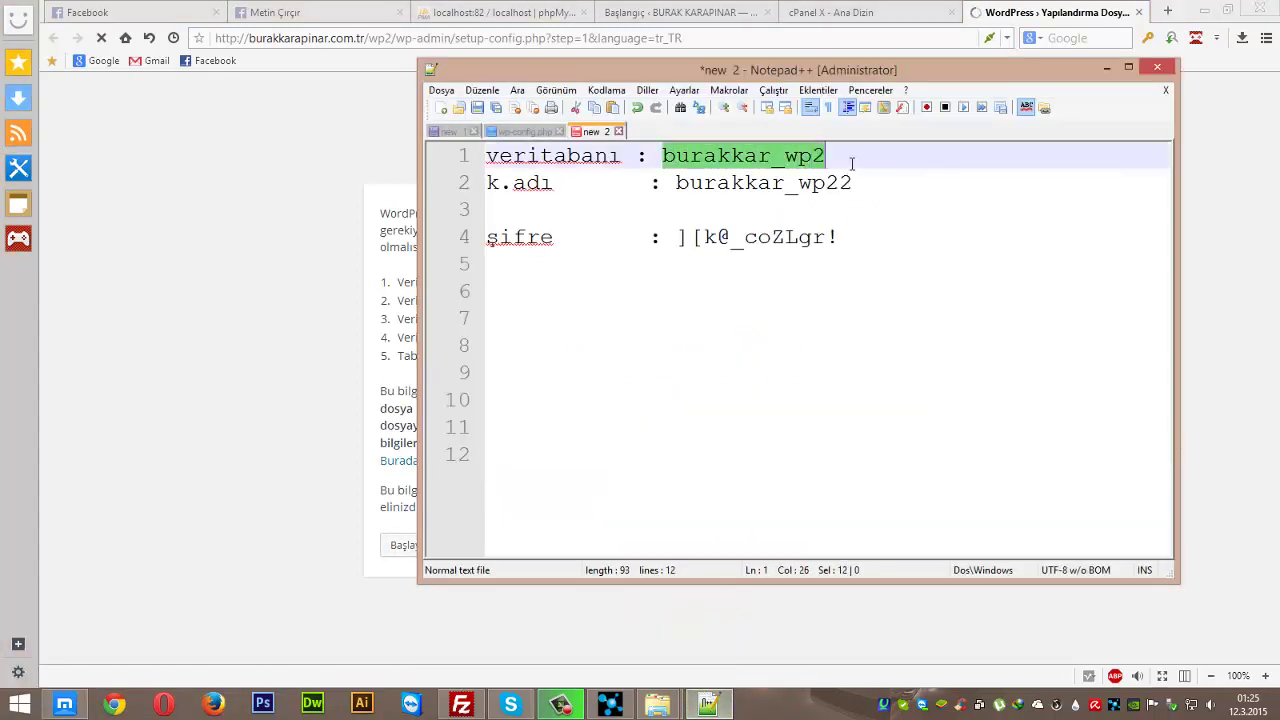
click(243, 317)
triple_click(629, 287)
key(ctrl+v)
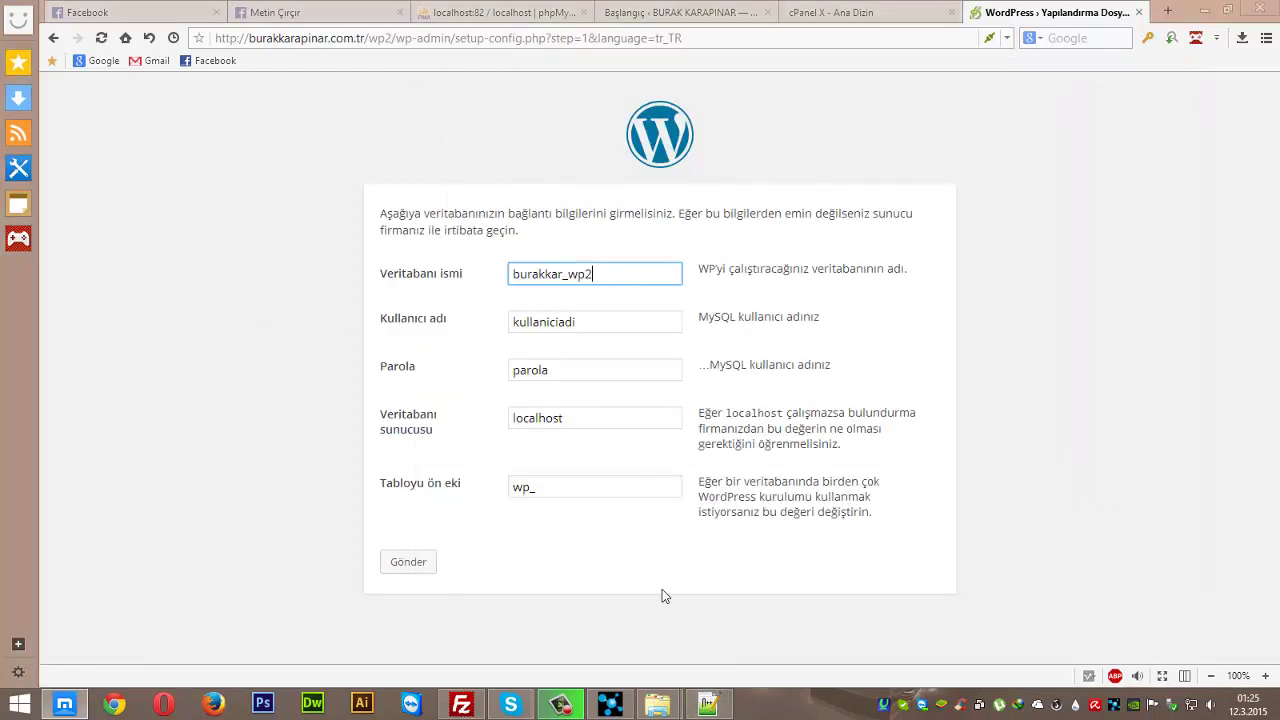
- Copy burakkar_wp22 from the note into the database user name field
click(708, 704)
drag(677, 183, 852, 184)
key(ctrl+c)
click(331, 286)
triple_click(605, 322)
key(ctrl+v)
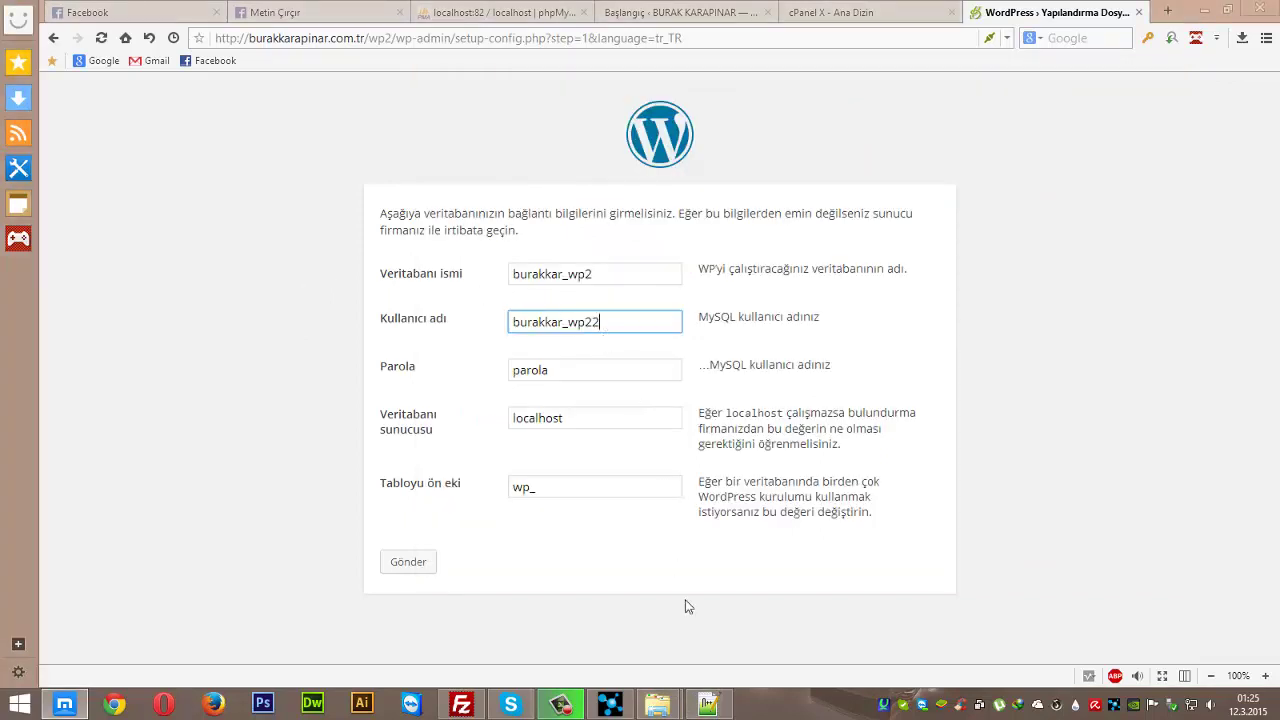
- Copy the generated password from the note into the password field and submit the form
click(708, 704)
drag(678, 238, 842, 238)
key(ctrl+c)
click(400, 396)
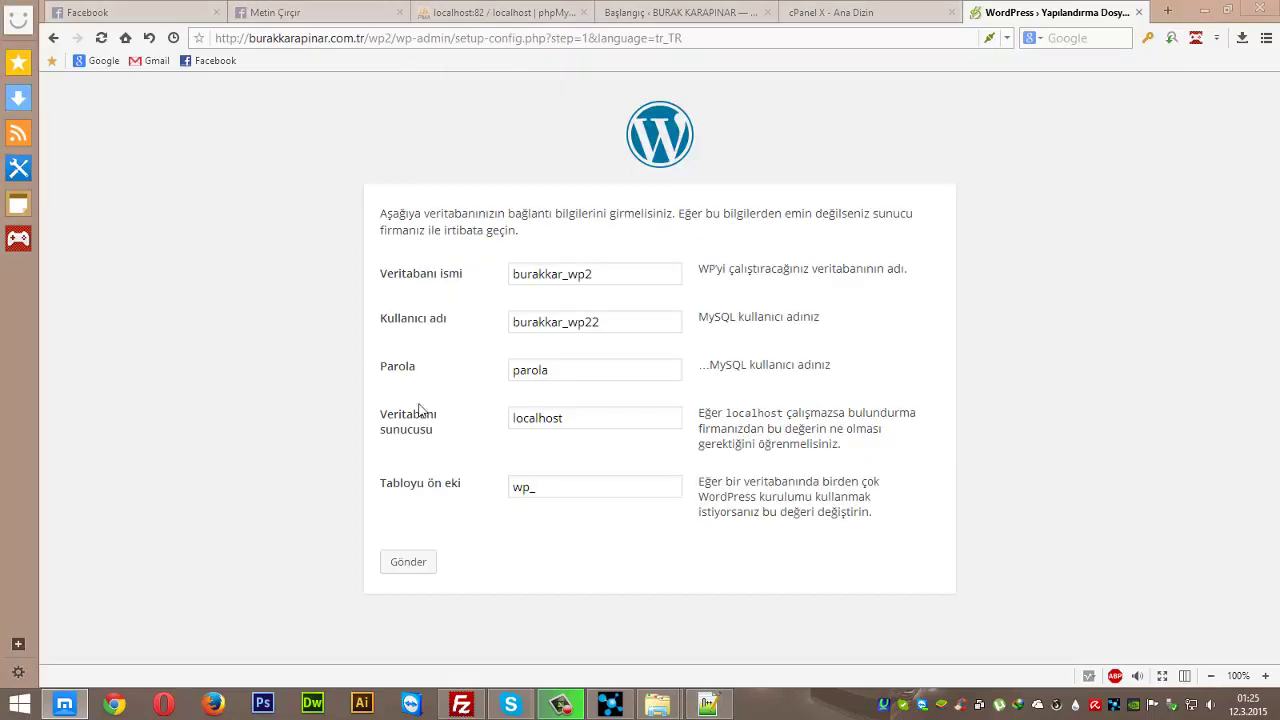
double_click(588, 374)
key(ctrl+v)
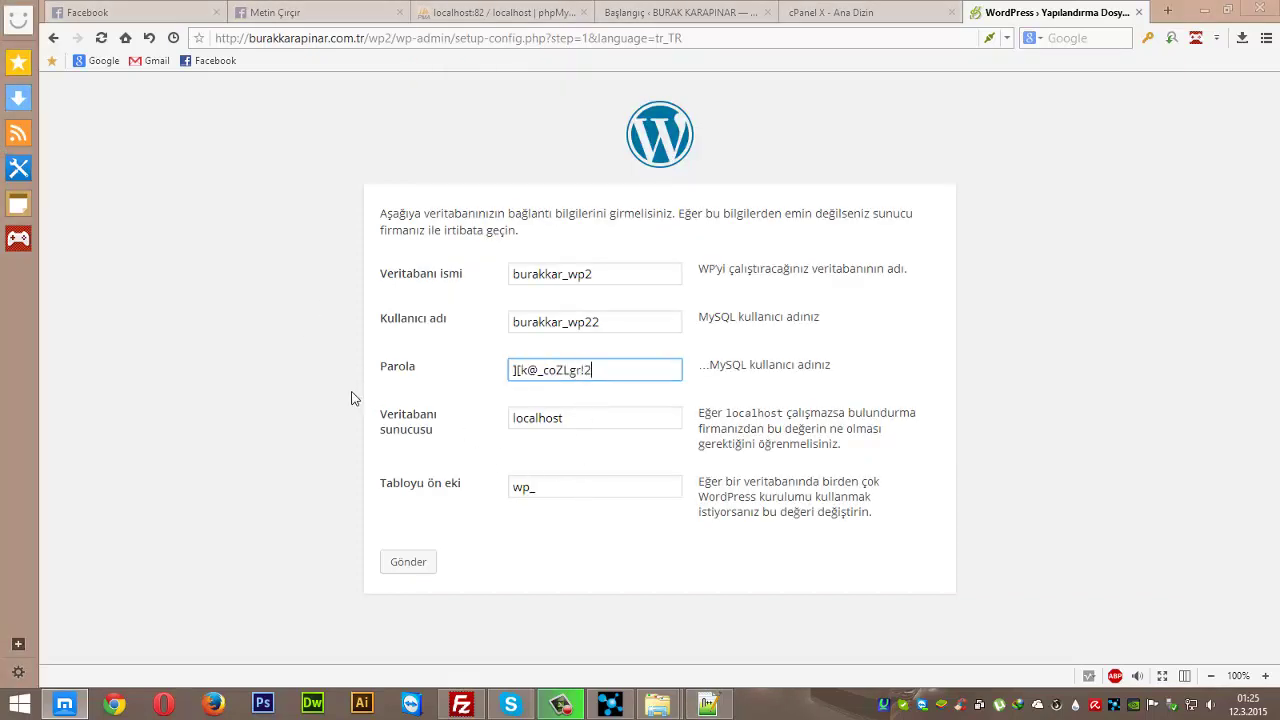
click(420, 563)
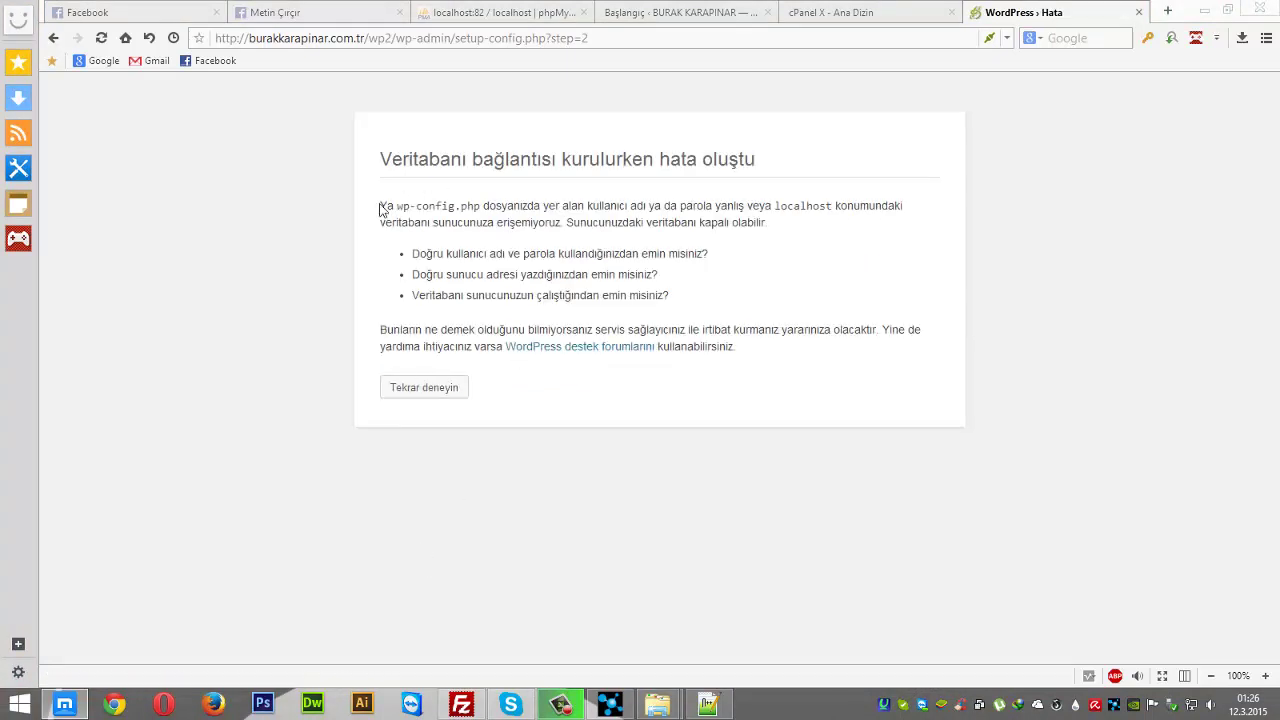
- Retry from the connection error, paste the generated password into Parola and resubmit
drag(380, 206, 752, 206)
drag(474, 168, 735, 168)
click(590, 231)
drag(420, 165, 752, 208)
click(726, 254)
click(424, 388)
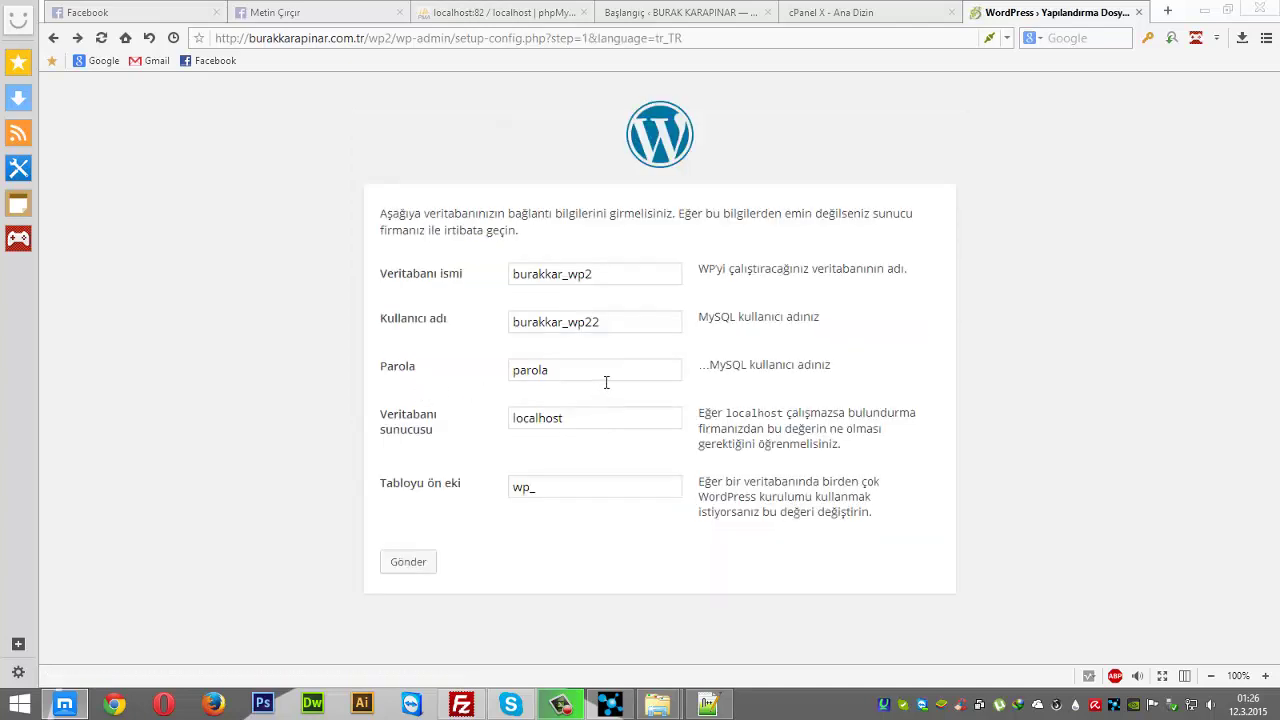
double_click(606, 382)
key(ctrl+v)
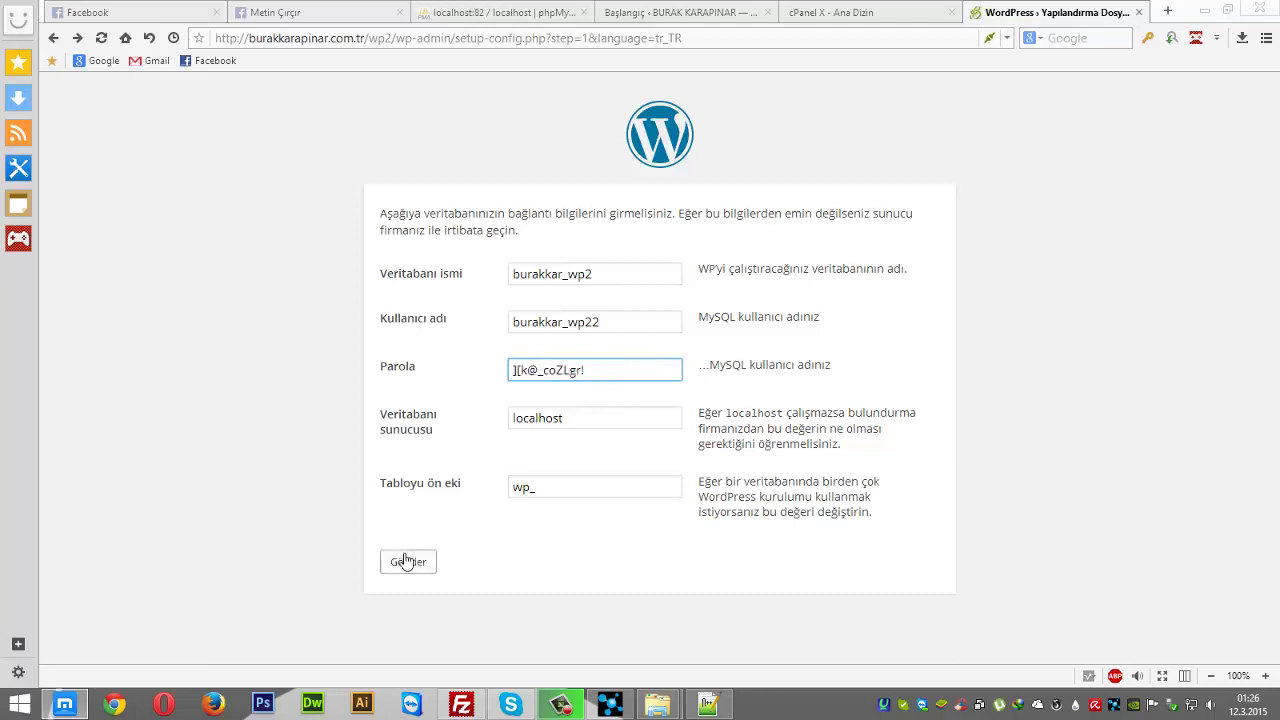
click(405, 562)
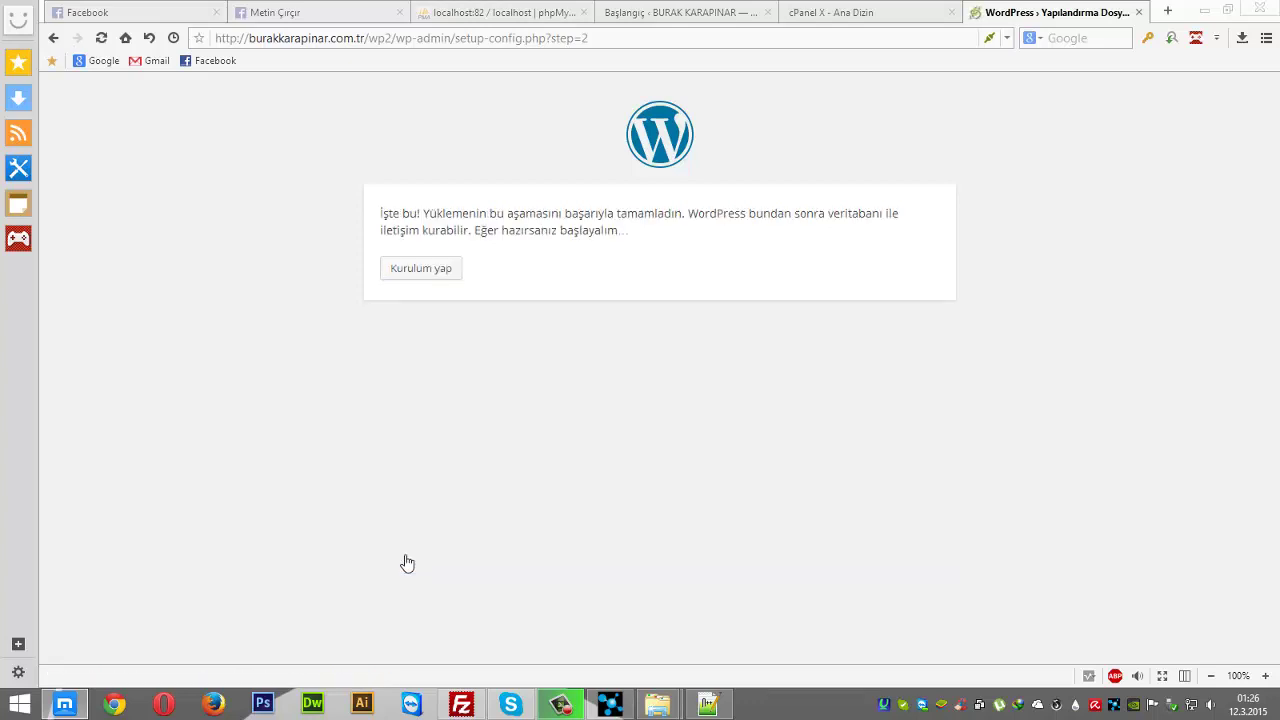
- Run the installation and fill site title Mucur Myo 2-B, username admin, a temporary password and the admin e-mail
click(437, 278)
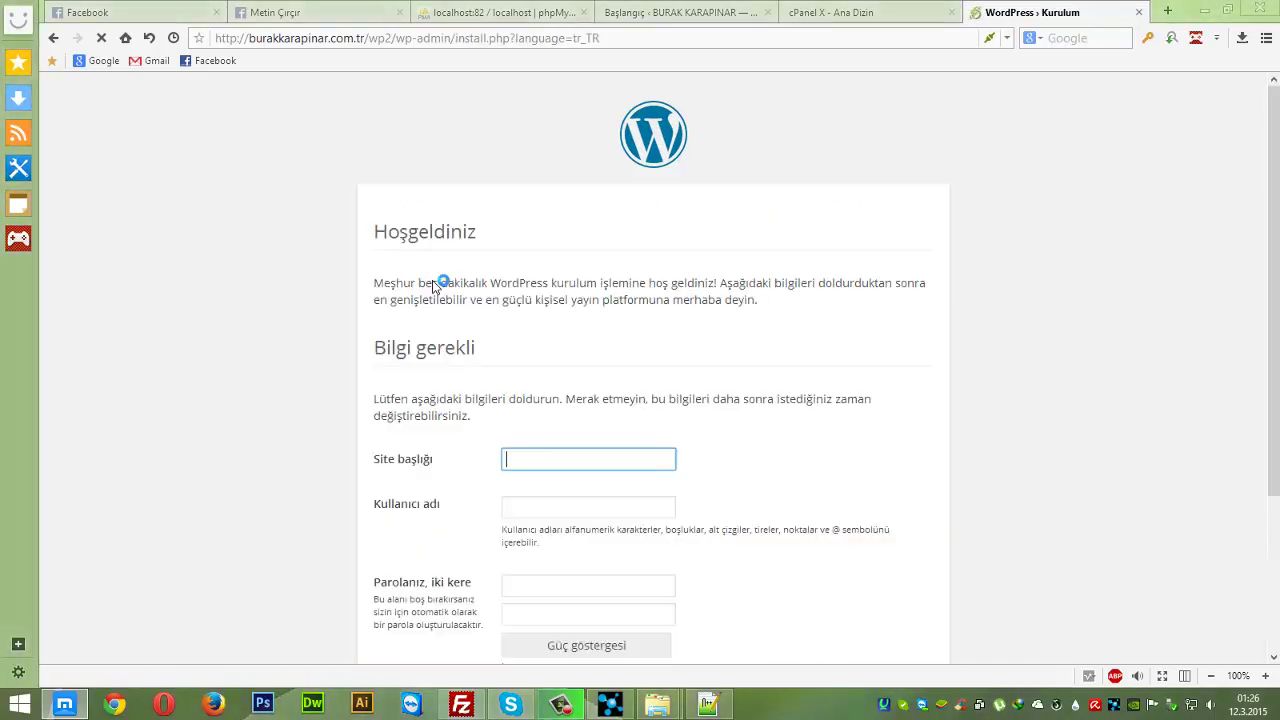
scroll(812, 387, down, 3)
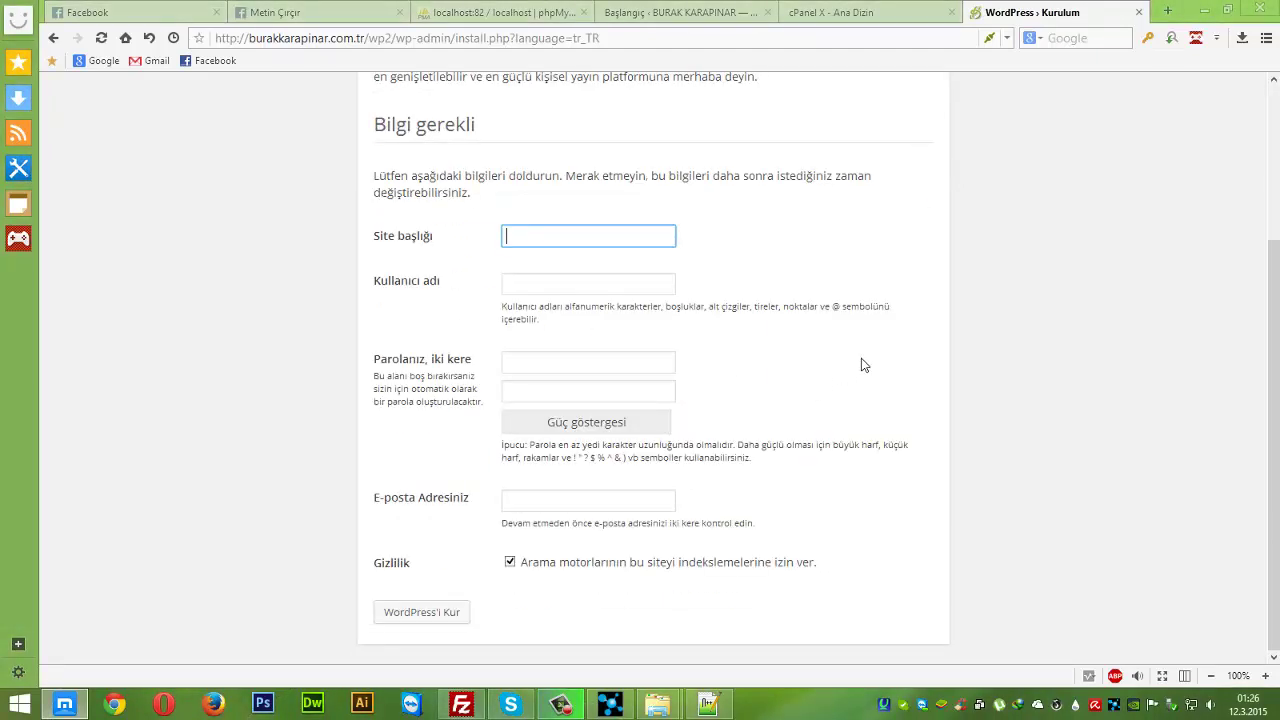
text(Mucur Myo 2-B)
key(Tab)
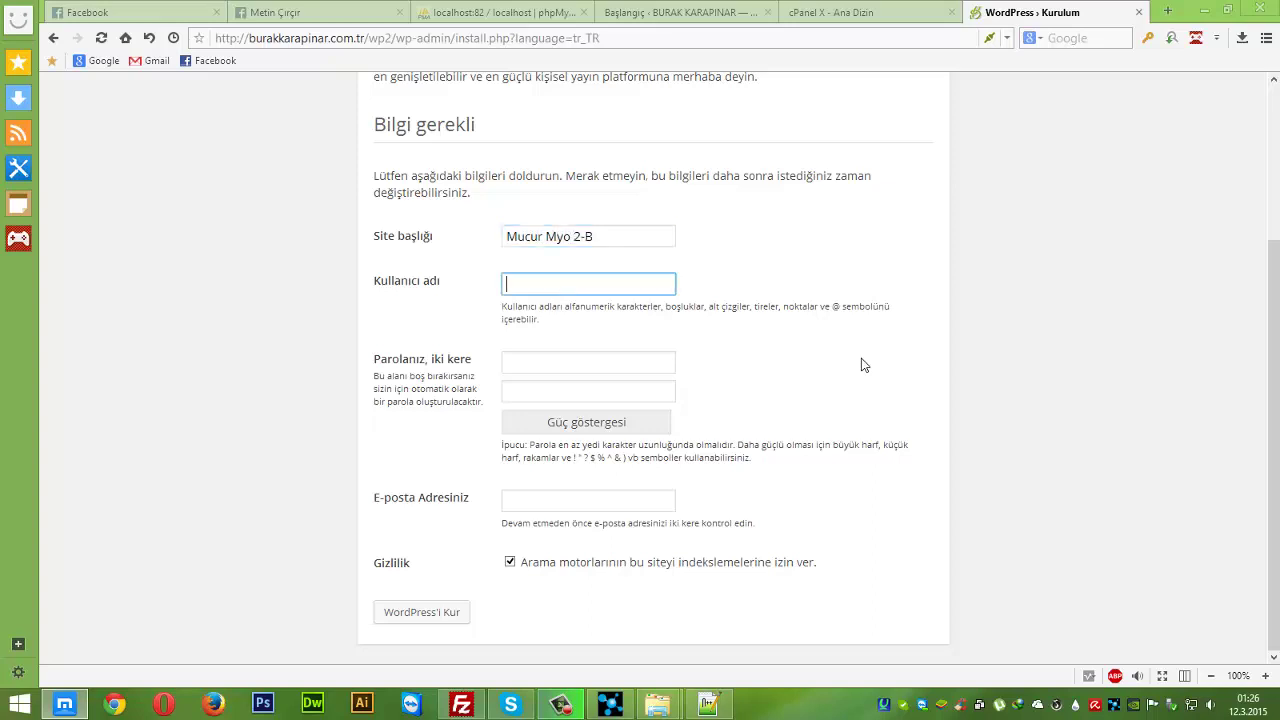
text(admin)
key(Tab)
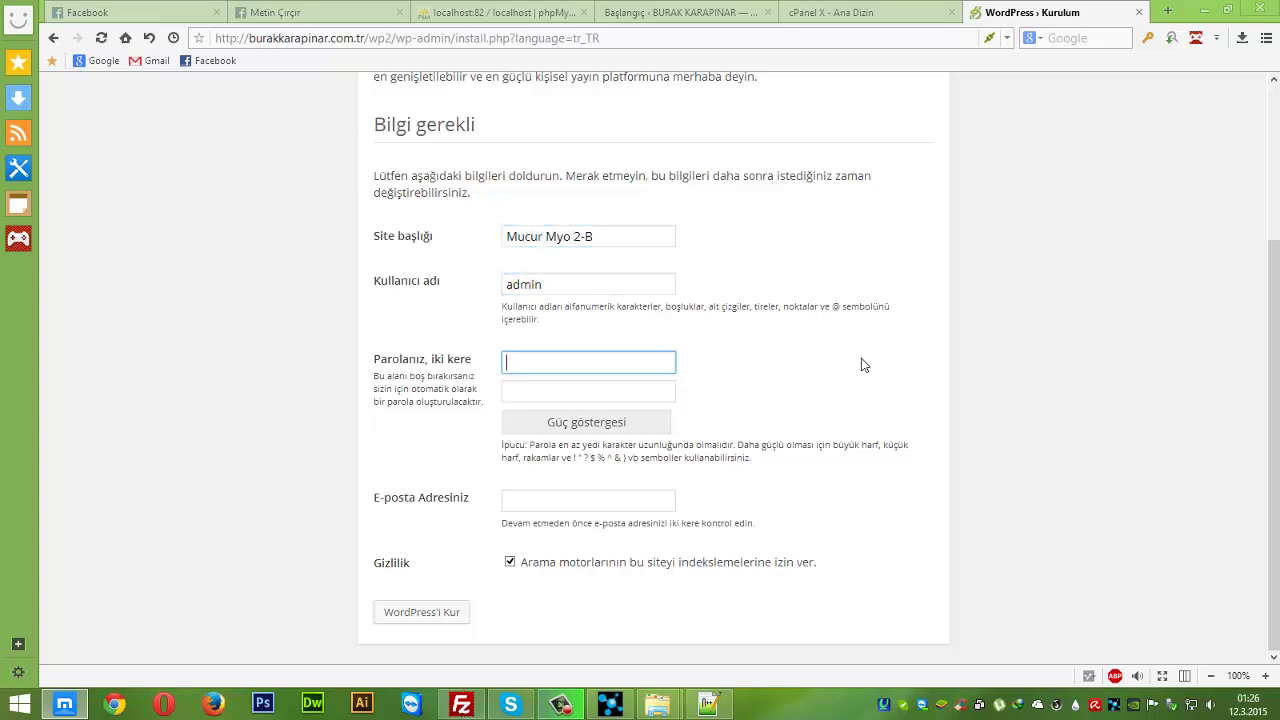
text(12345678)
key(Tab)
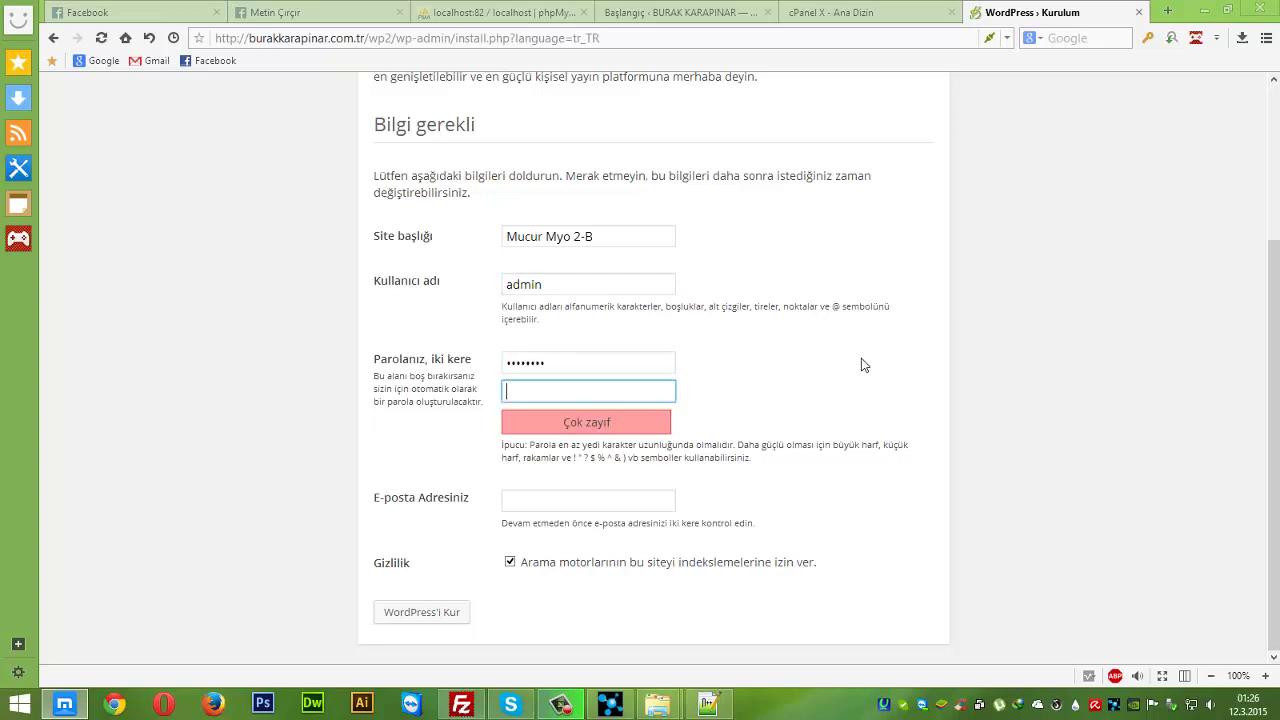
text(12345678)
key(Tab)
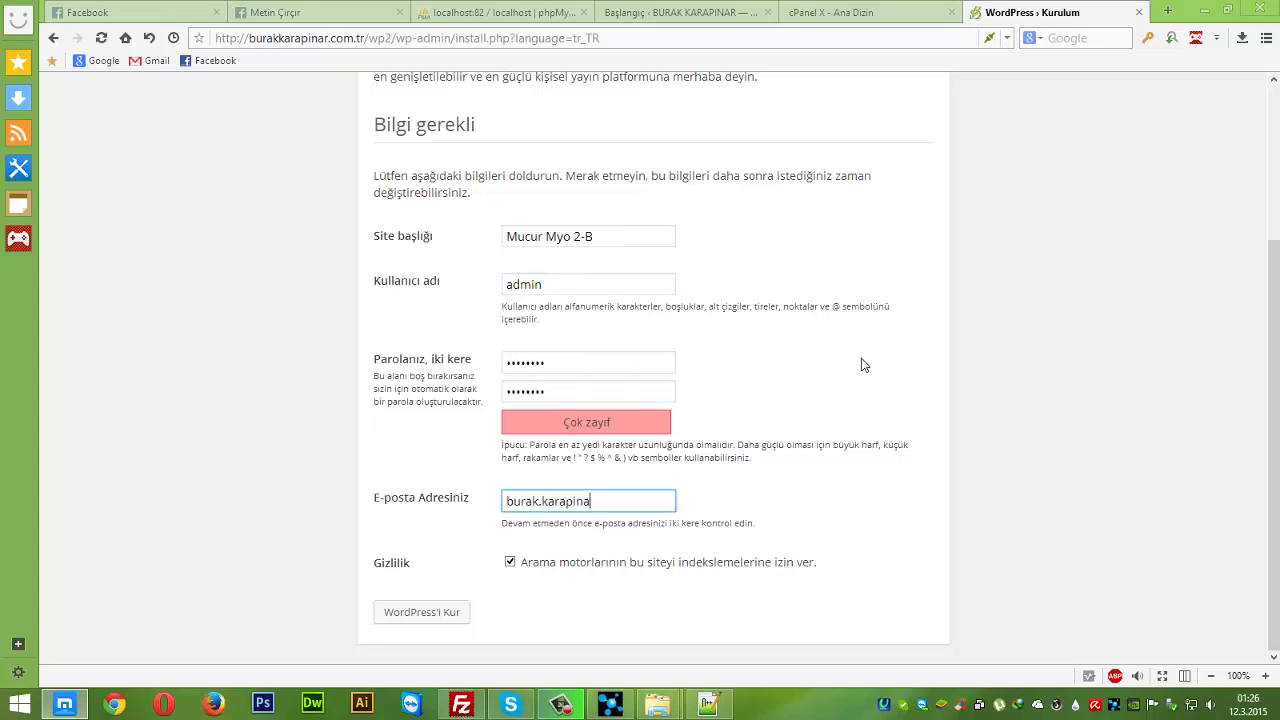
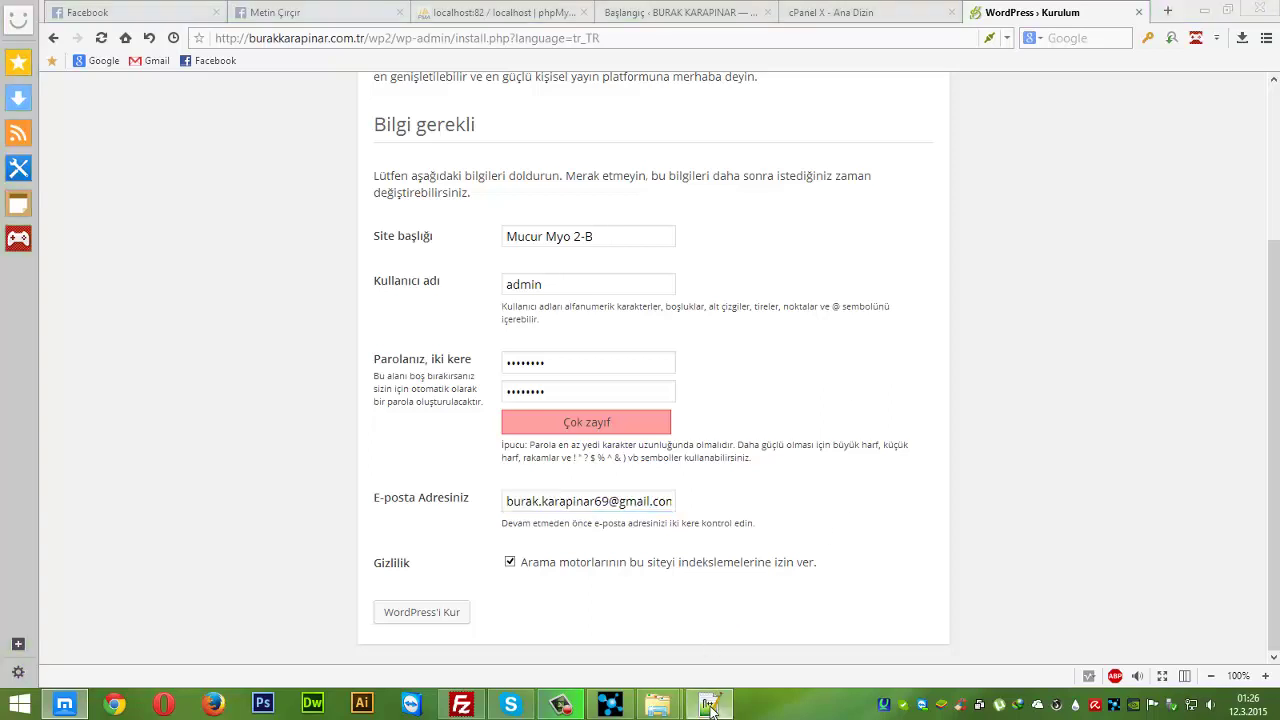
- Copy the saved strong password from the Notepad++ note
click(707, 704)
right_click(826, 251)
key(Escape)
click(694, 237)
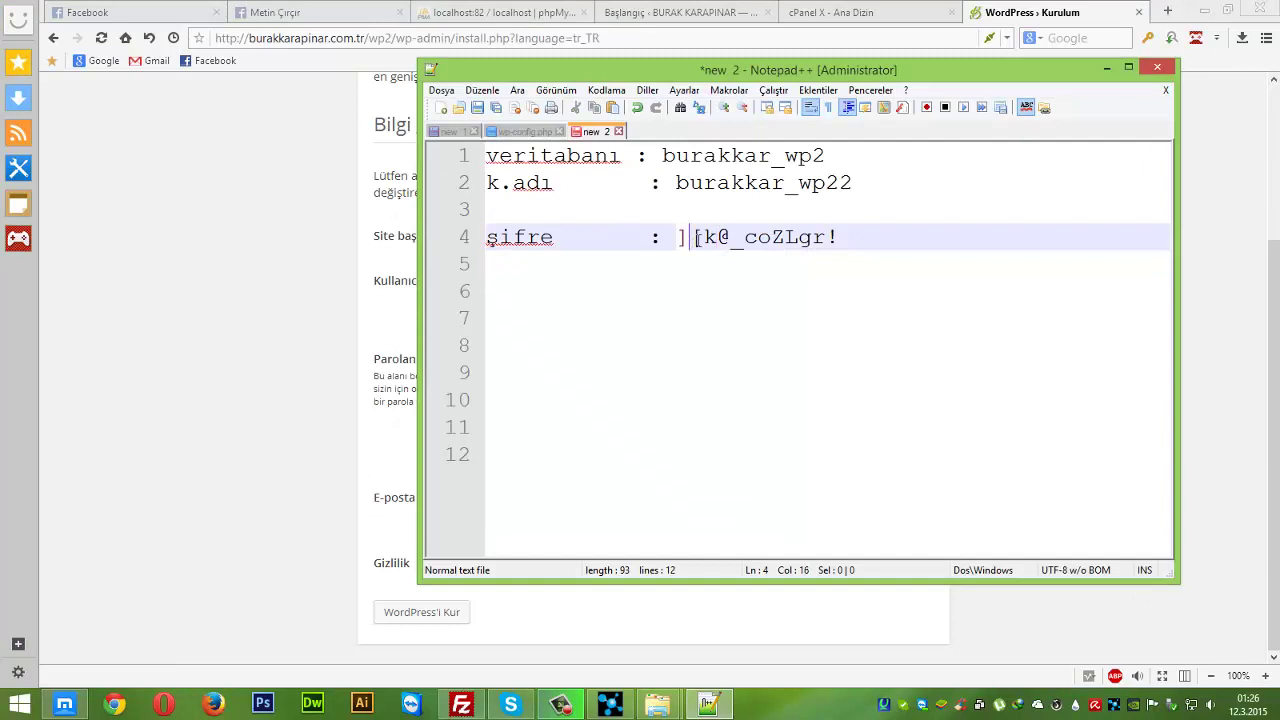
key(shift+Right)
key(shift+Right)
key(shift+Right)
key(shift+Right)
key(shift+Right)
key(shift+Right)
key(shift+Right)
key(shift+Right)
drag(678, 238, 838, 238)
right_click(820, 238)
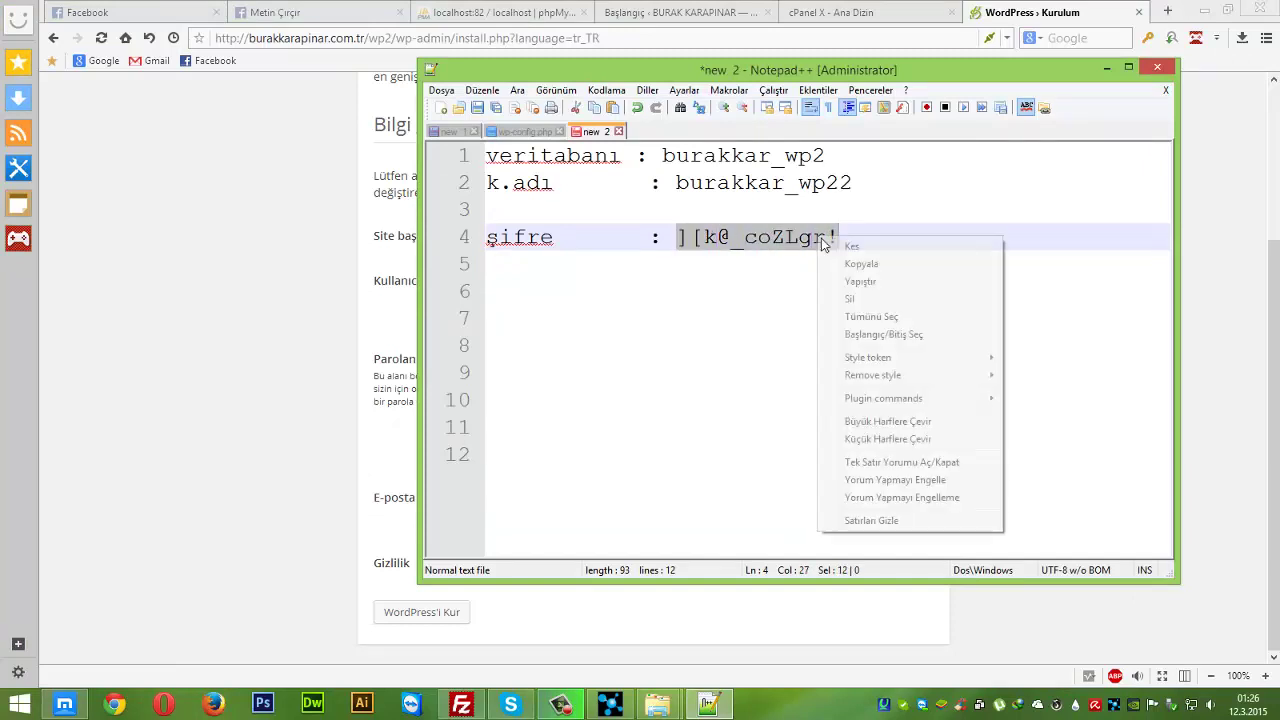
click(850, 264)
click(858, 247)
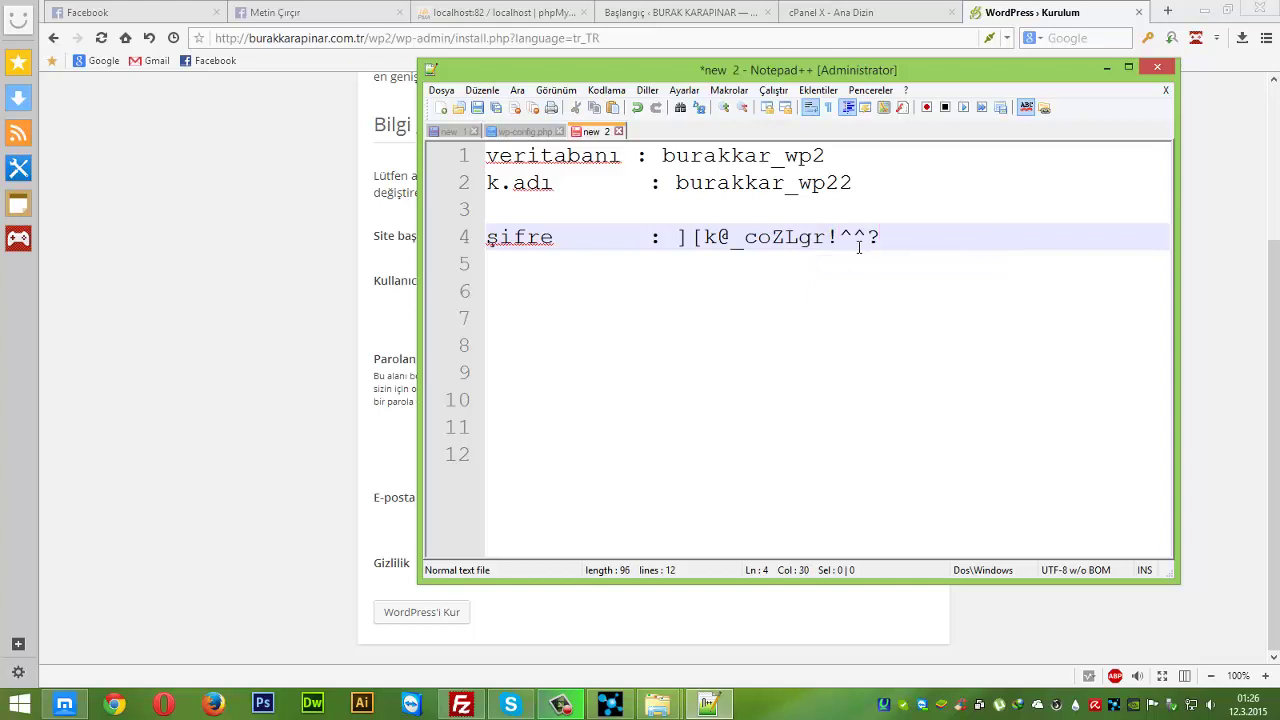
drag(866, 245, 684, 238)
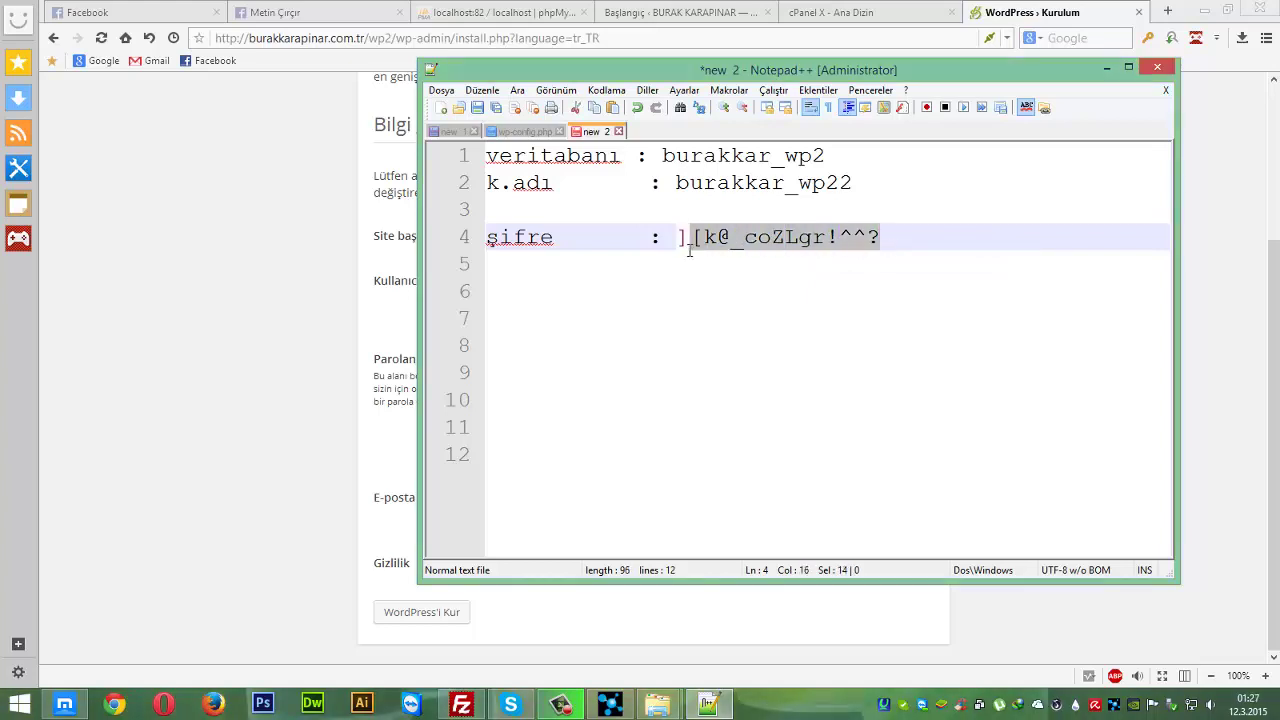
- Paste the copied password into both install form password fields
click(202, 332)
double_click(560, 362)
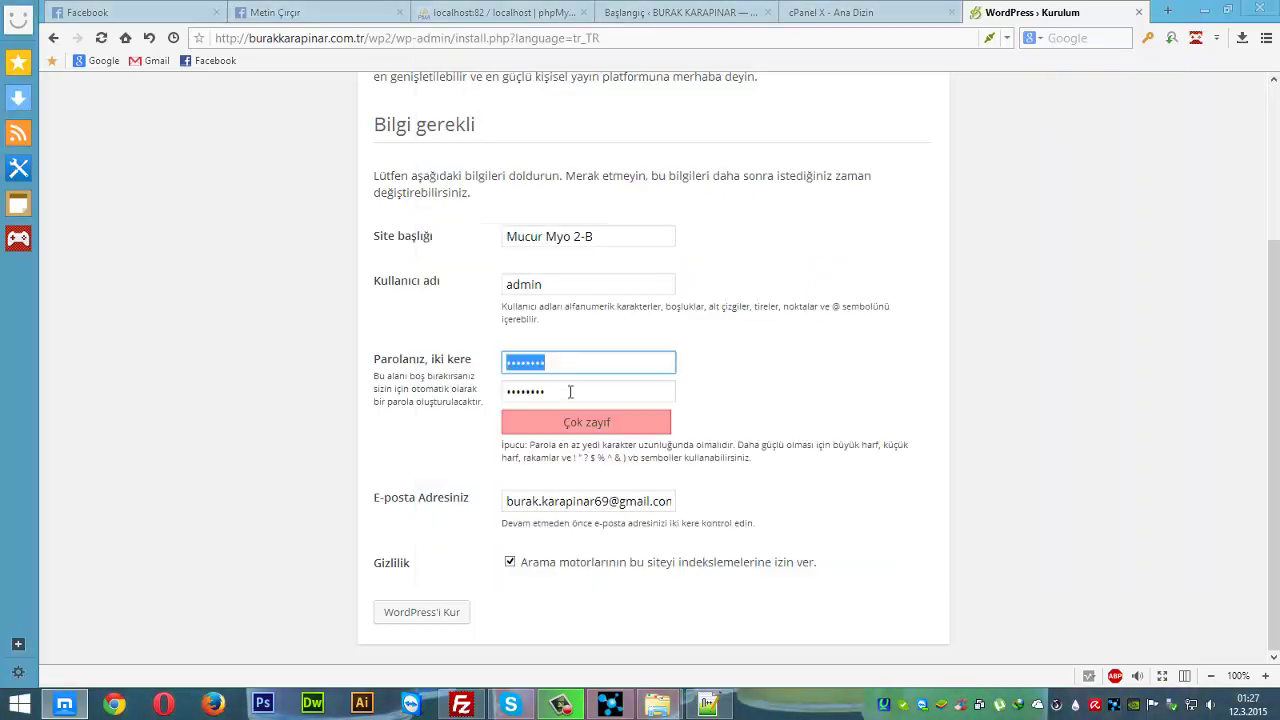
key(ctrl+v)
click(571, 395)
double_click(571, 395)
key(ctrl+v)
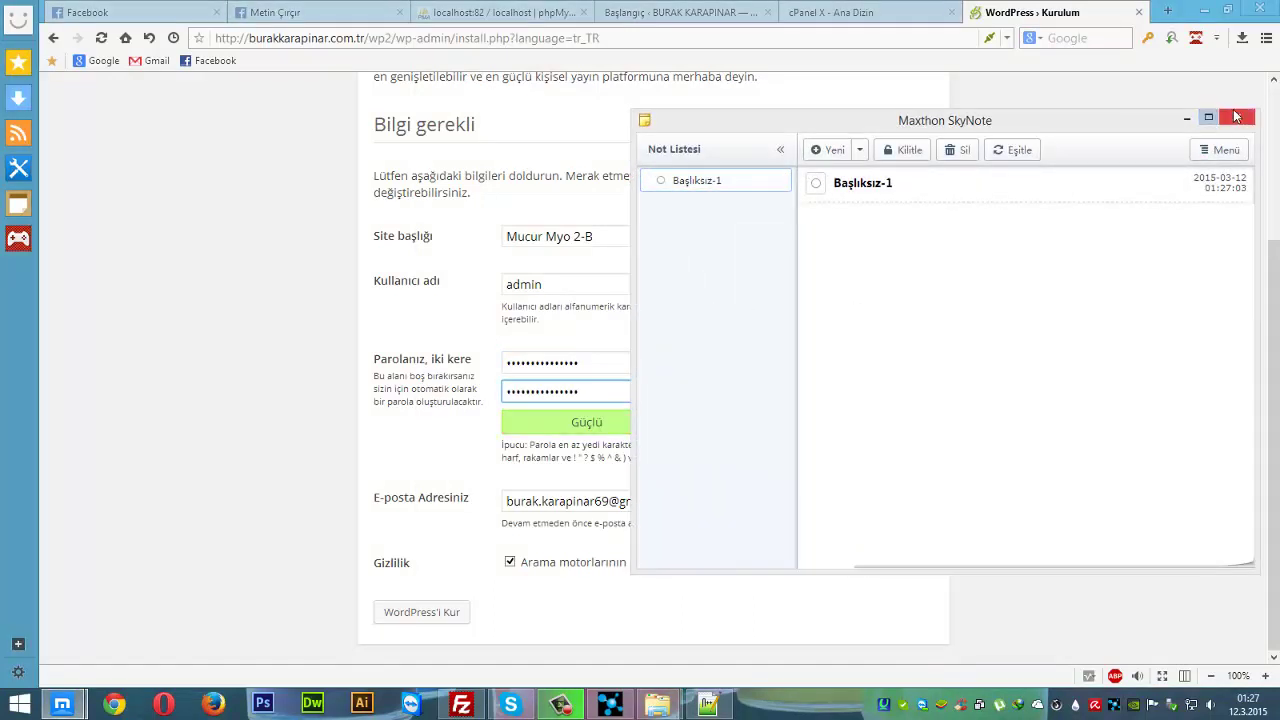
click(1237, 117)
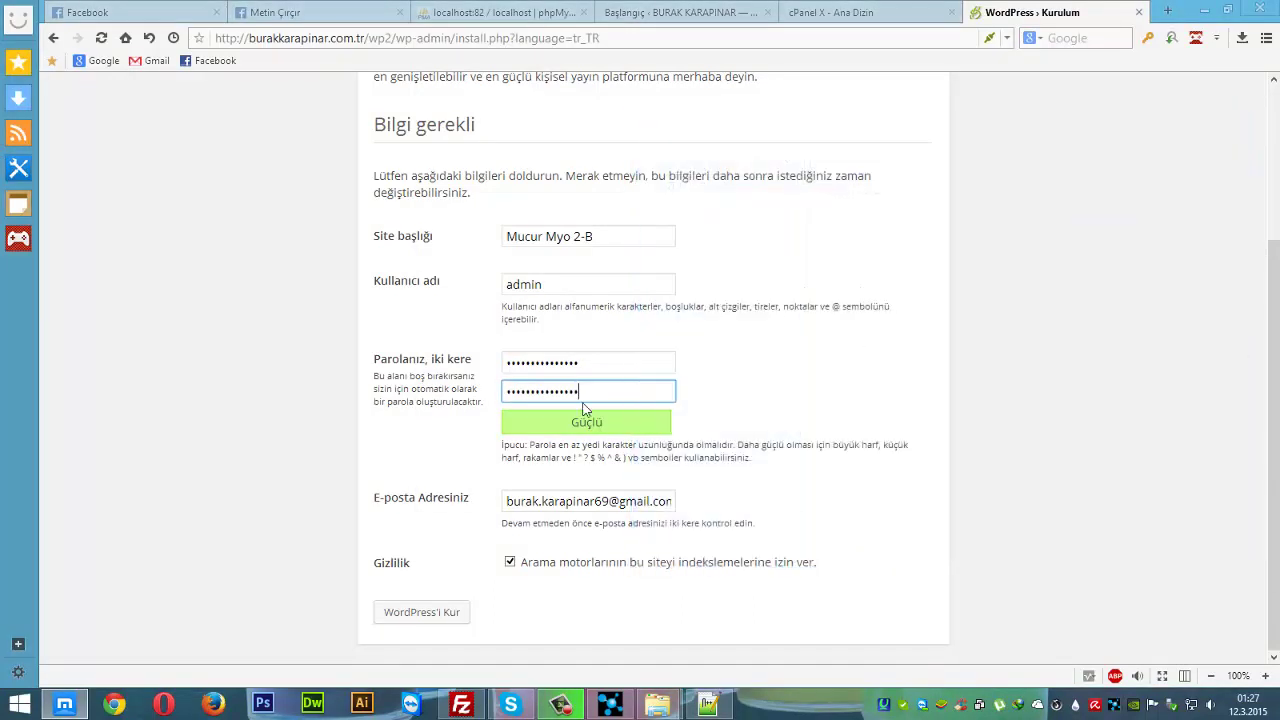
- Install WordPress, then strip wp-admin/install.php?step=2 from the address to load the /wp2/ home page
click(408, 614)
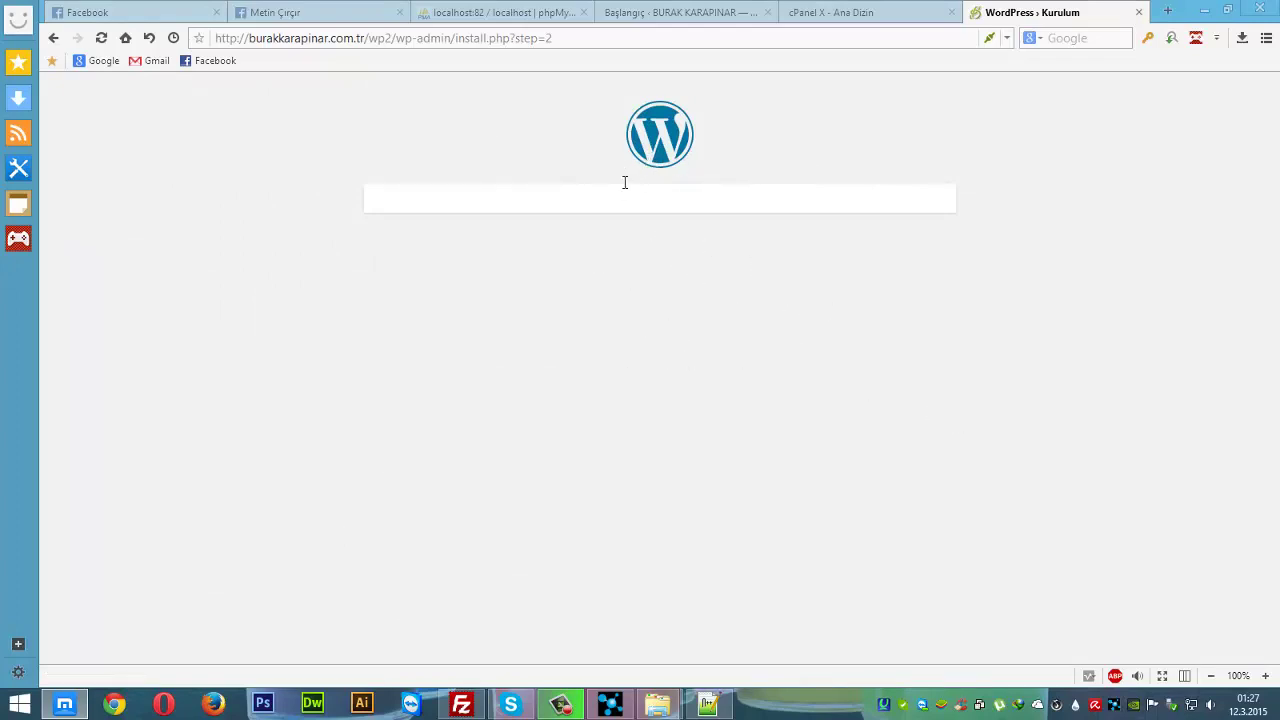
click(663, 160)
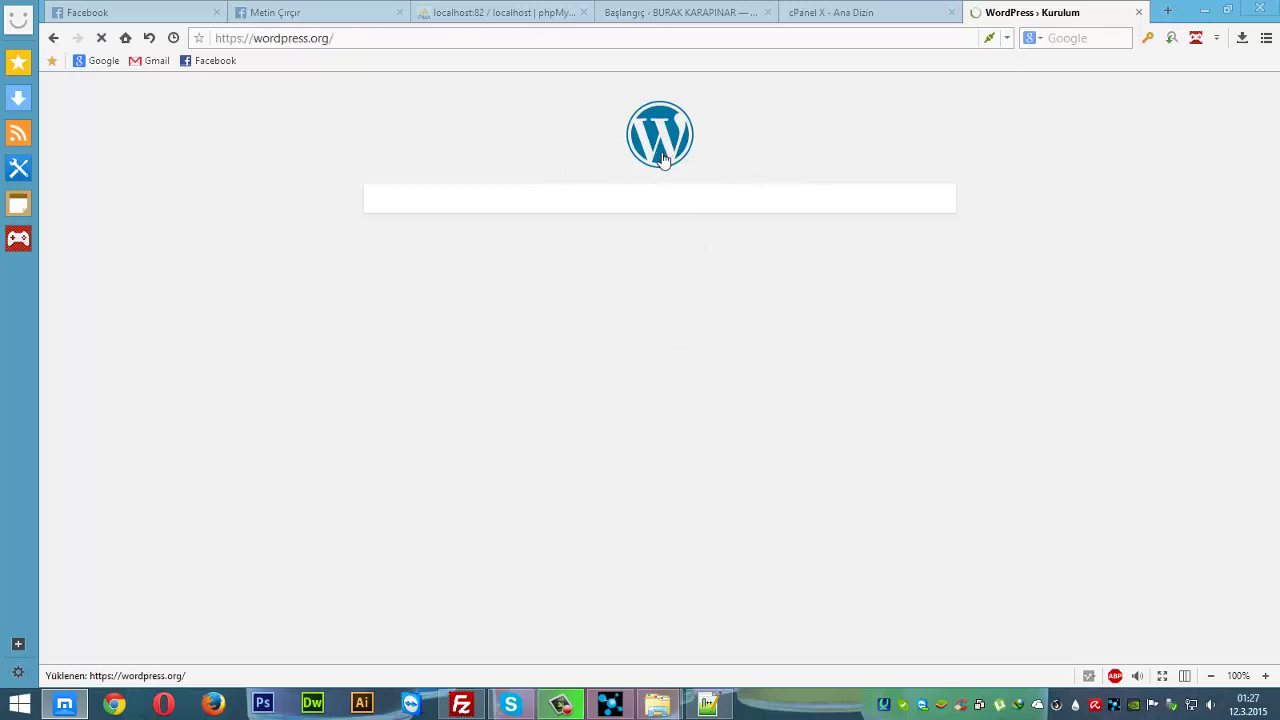
key(alt+Left)
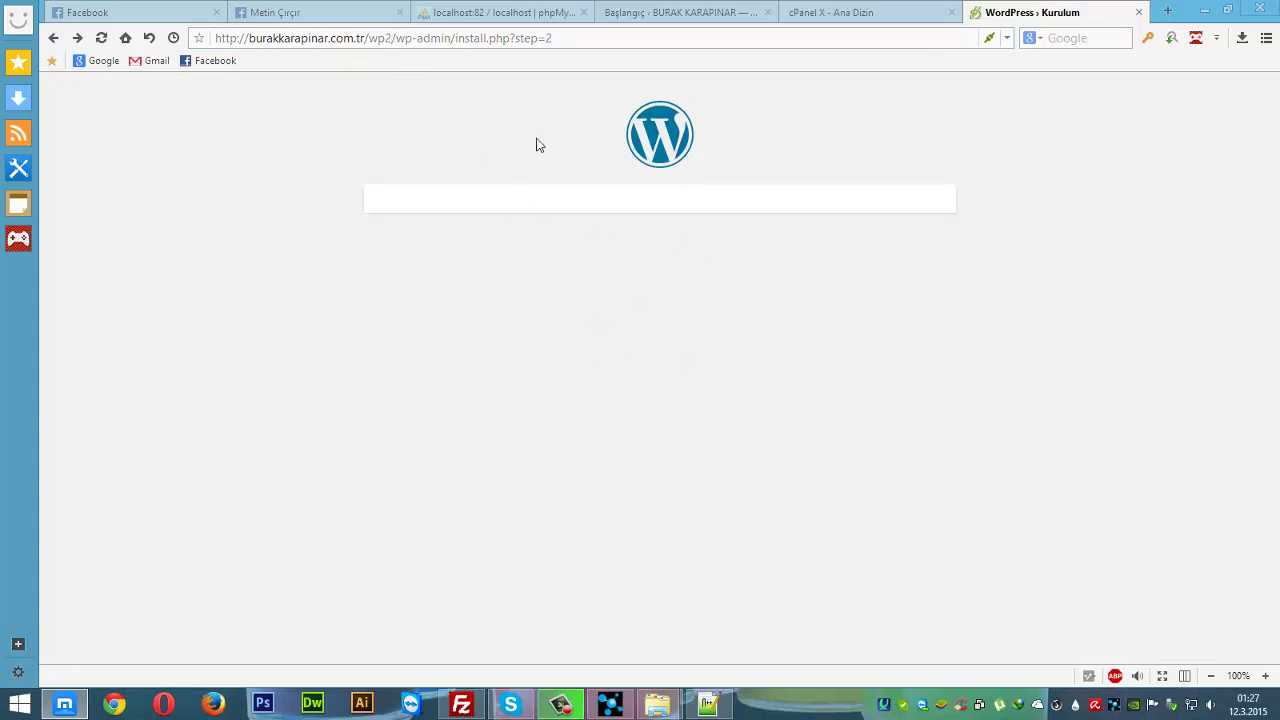
drag(397, 38, 855, 137)
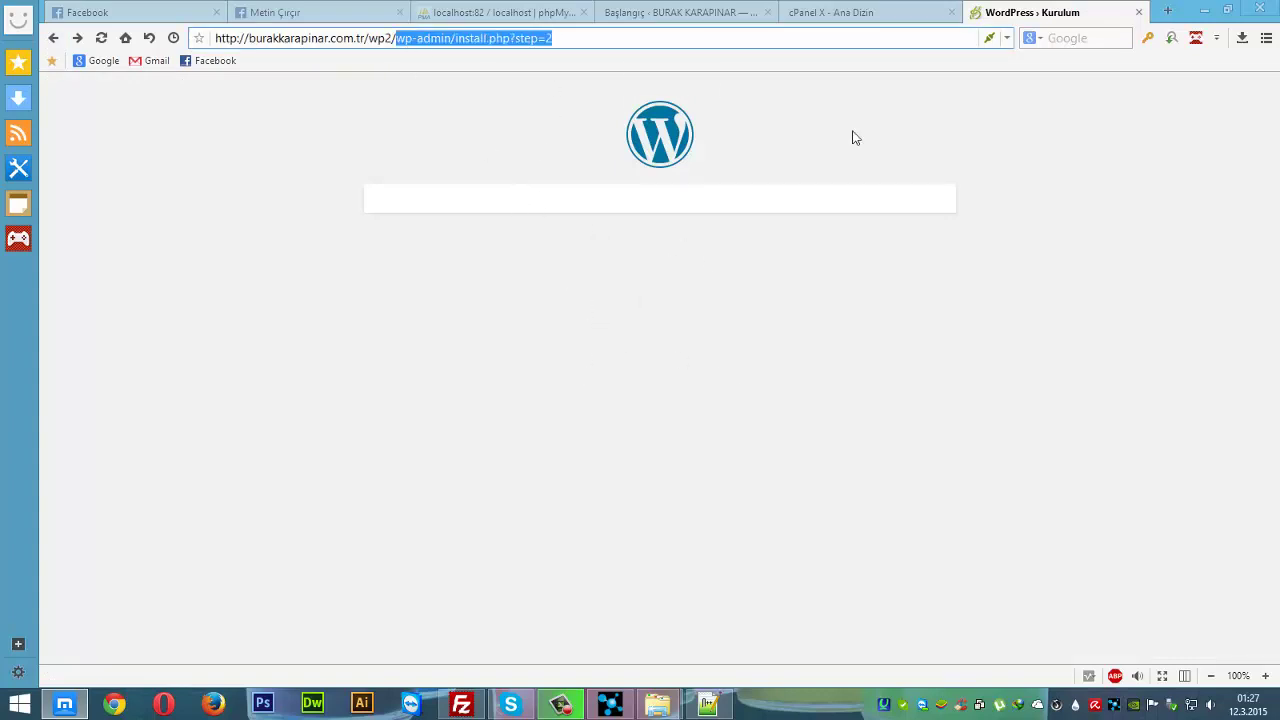
key(BackSpace)
key(Return)
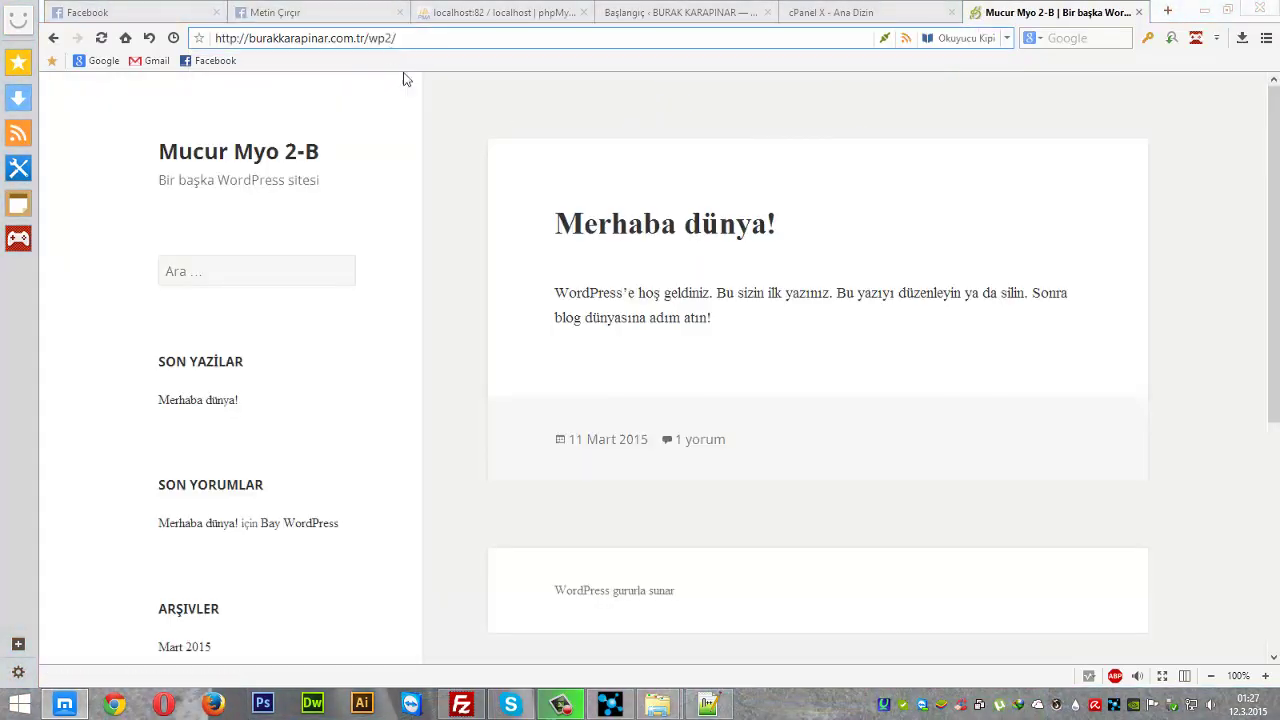
- Append wp-admin/ to the site address to reach the WordPress login page
scroll(397, 395, down, 3)
scroll(397, 395, up, 3)
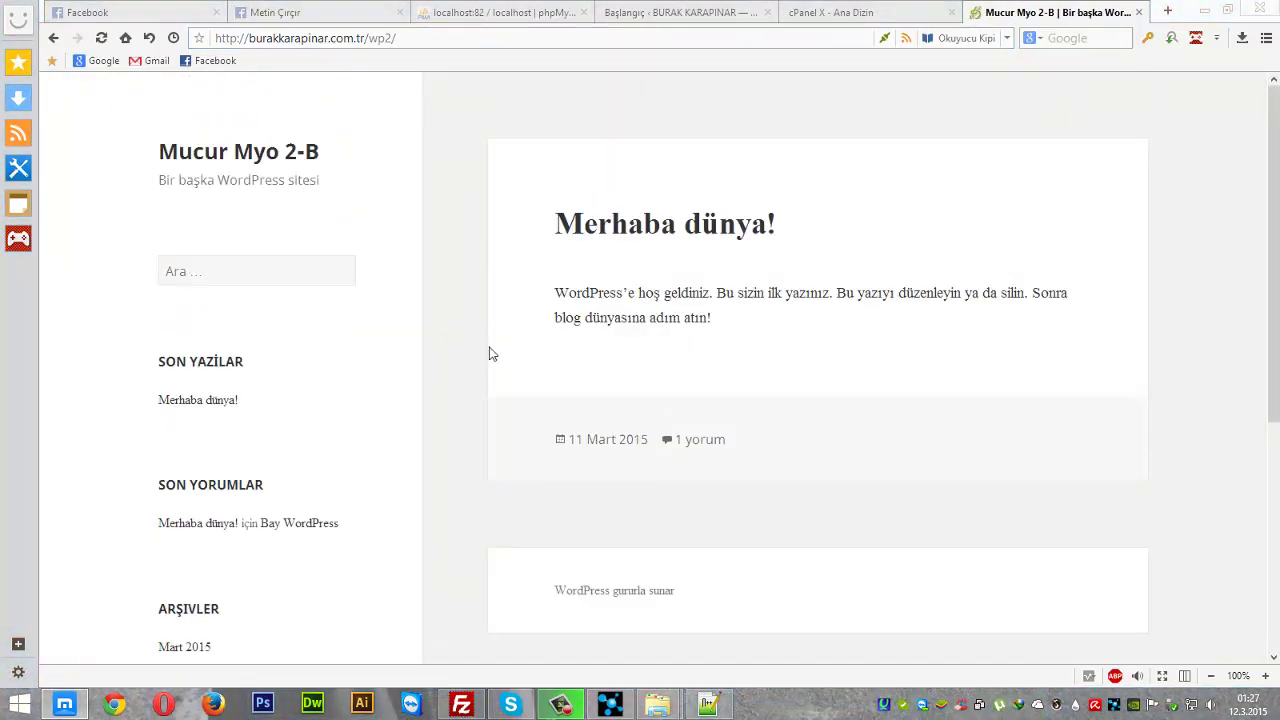
click(448, 40)
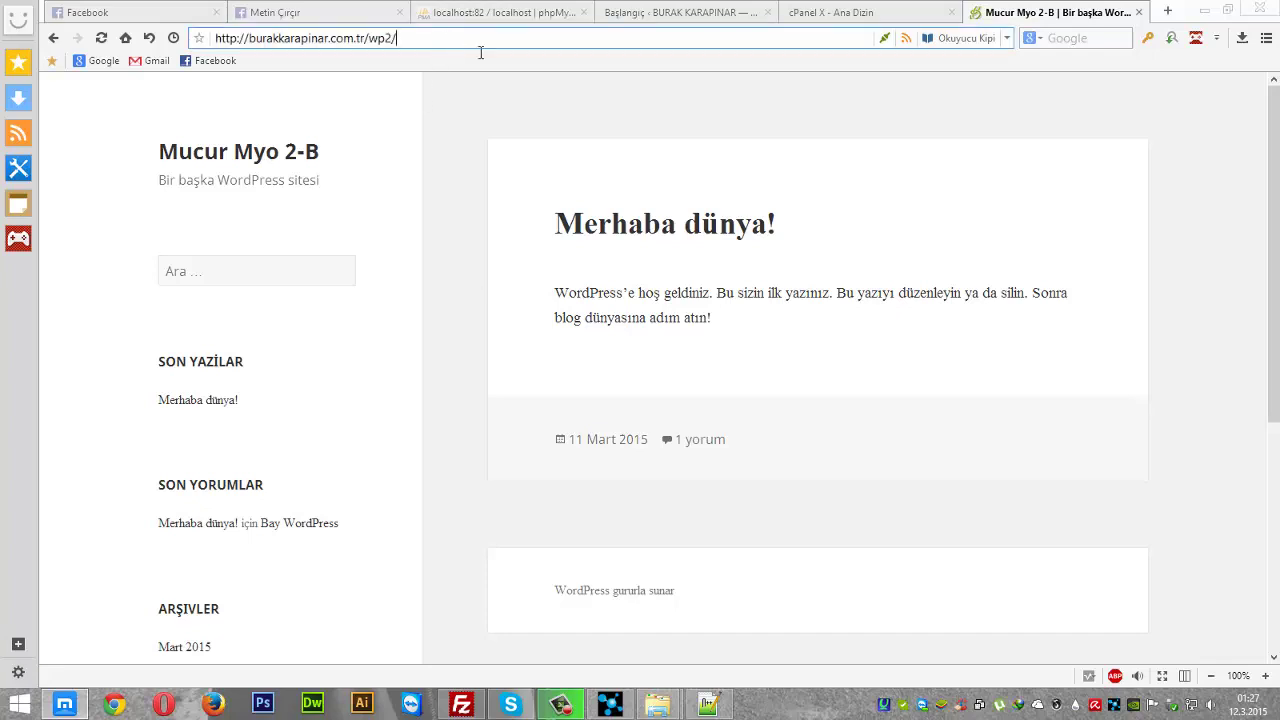
text(wp-admin/)
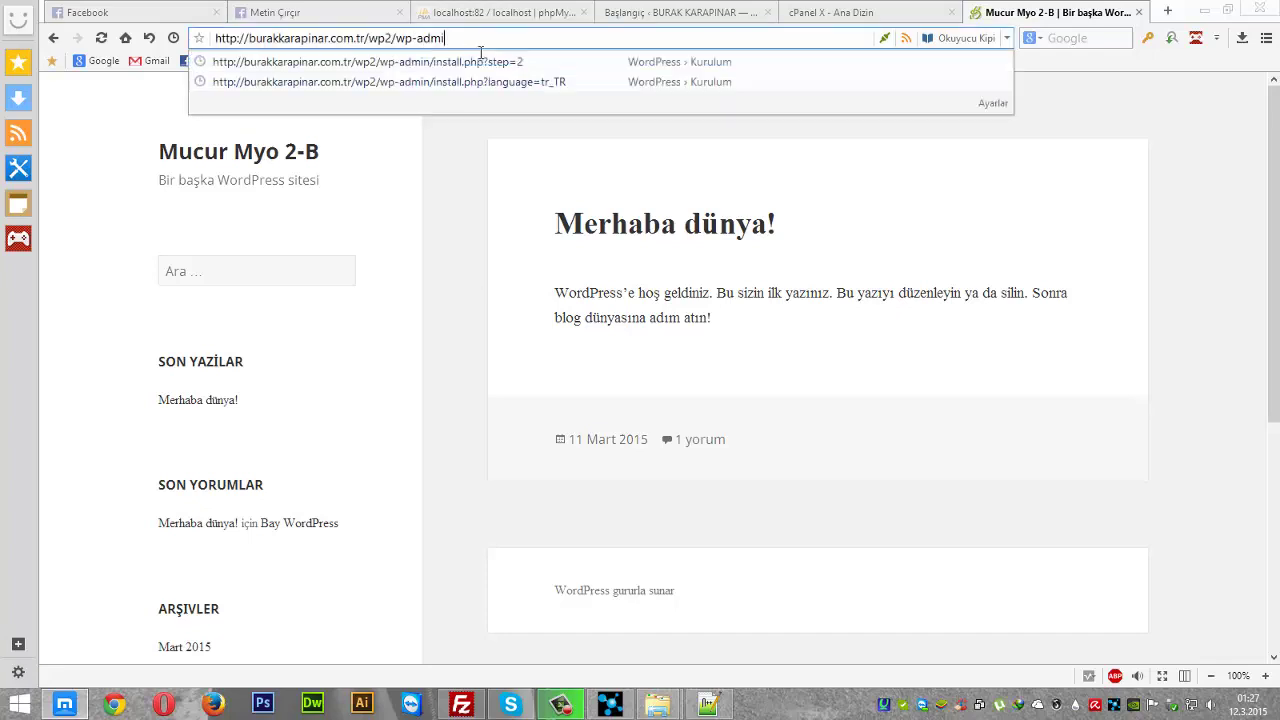
key(Return)
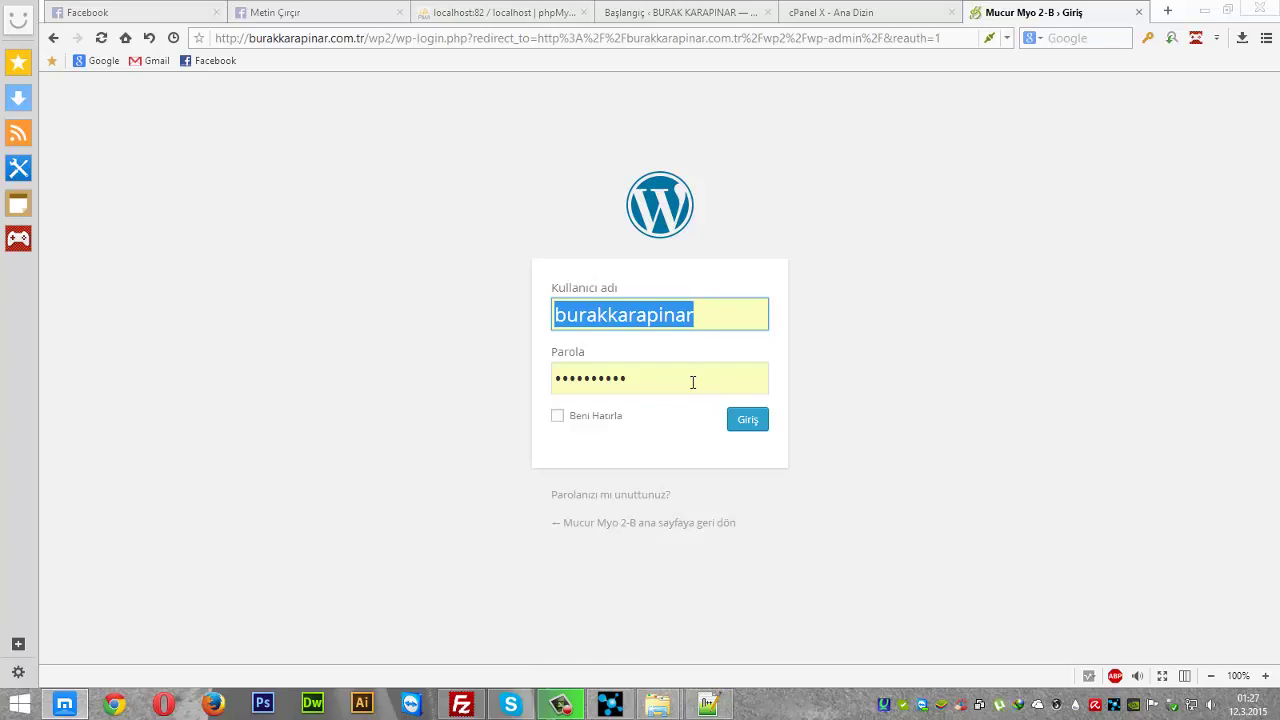
- Sign in as admin with the pasted password
text(admin)
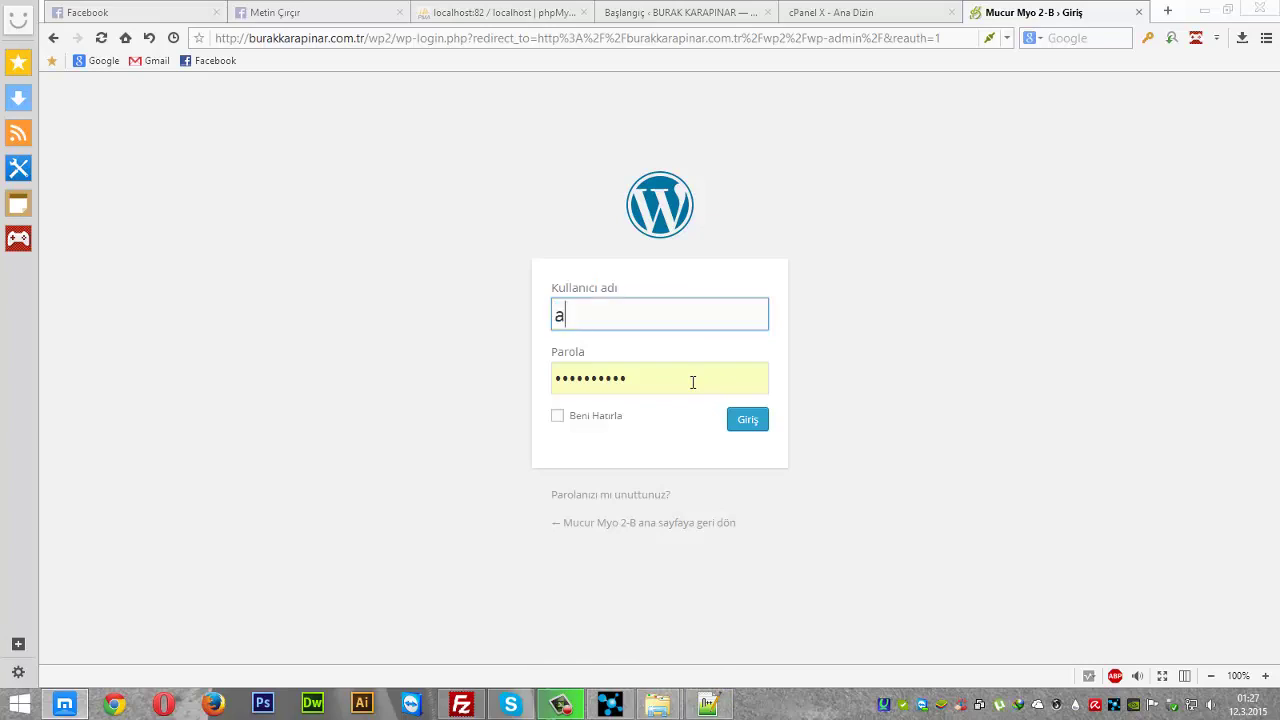
key(Tab)
key(ctrl+v)
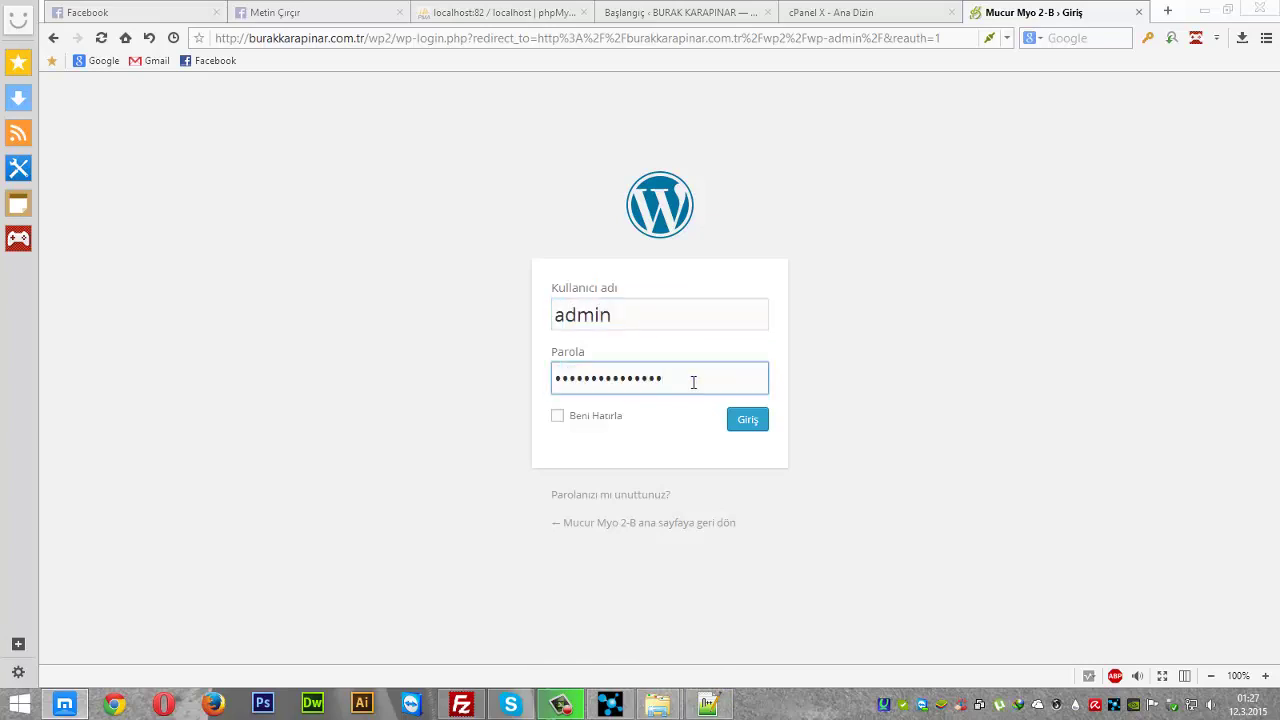
key(Return)
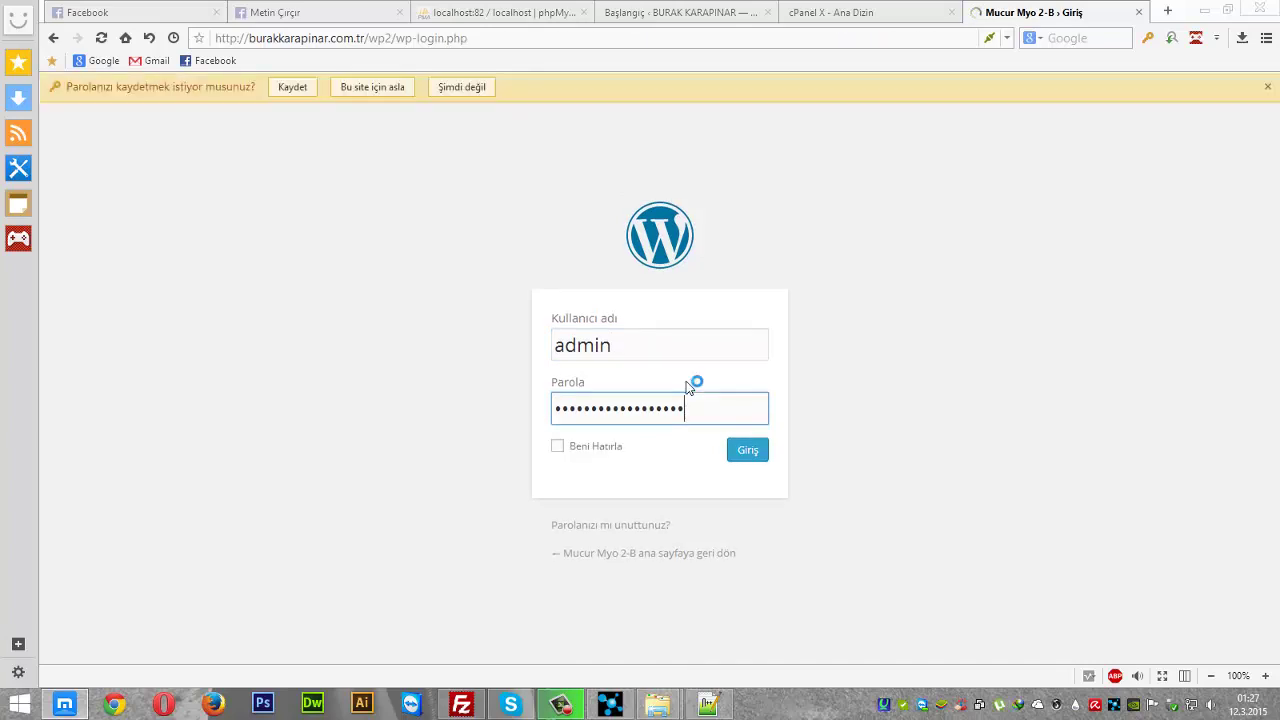
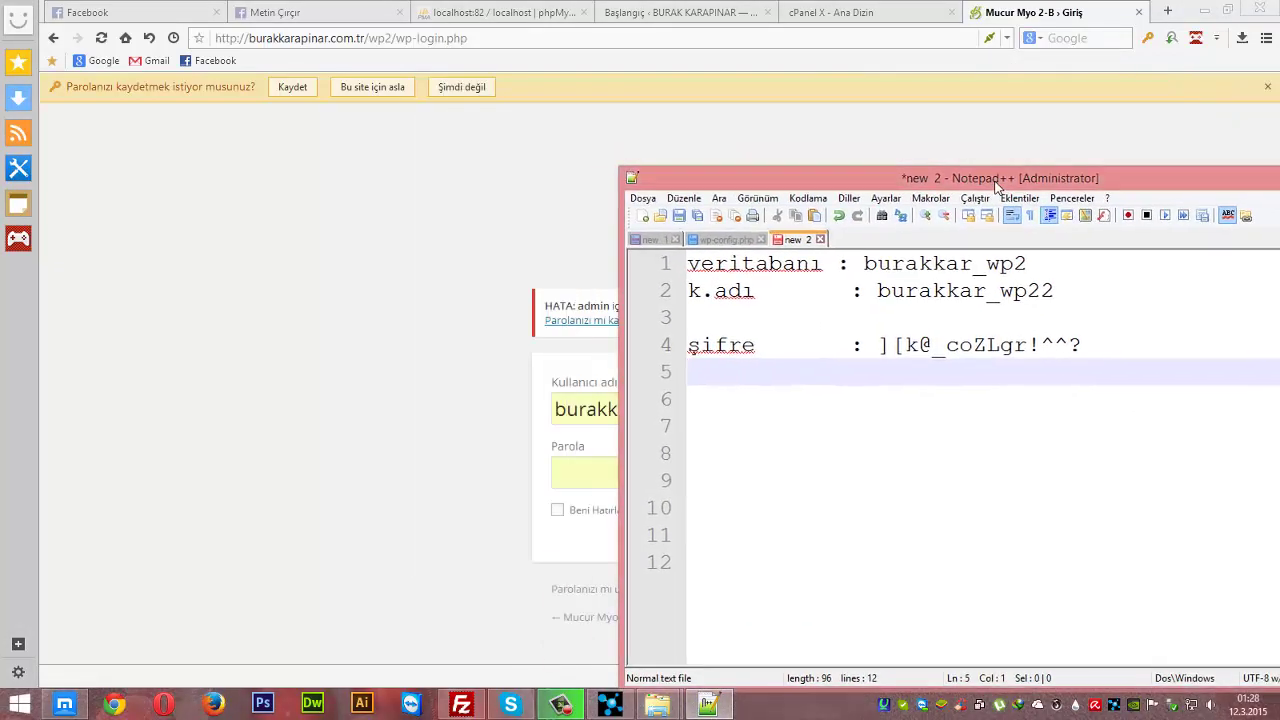
- Leave the noted database credentials in Notepad++ and return to the cPanel home page
click(1137, 353)
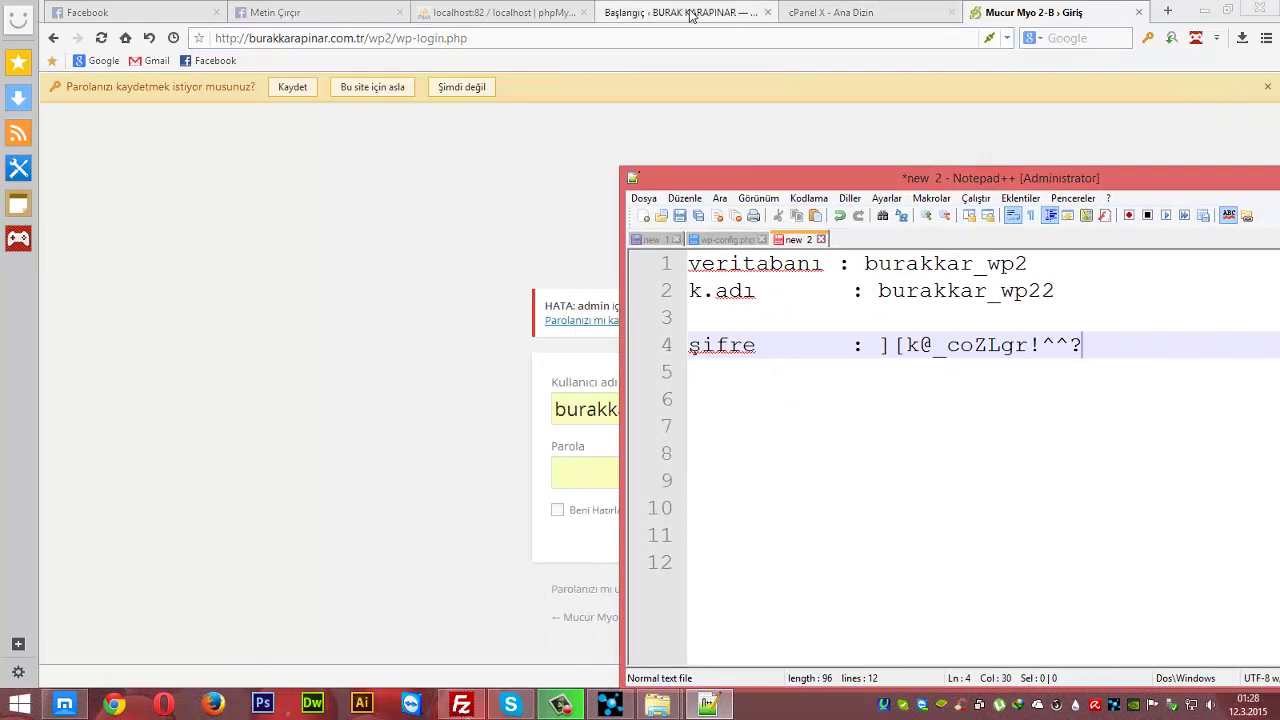
click(680, 12)
click(818, 14)
- Launch phpMyAdmin from cPanel's Veritabanları section, accepting the invalid-certificate warning
scroll(734, 309, down, 5)
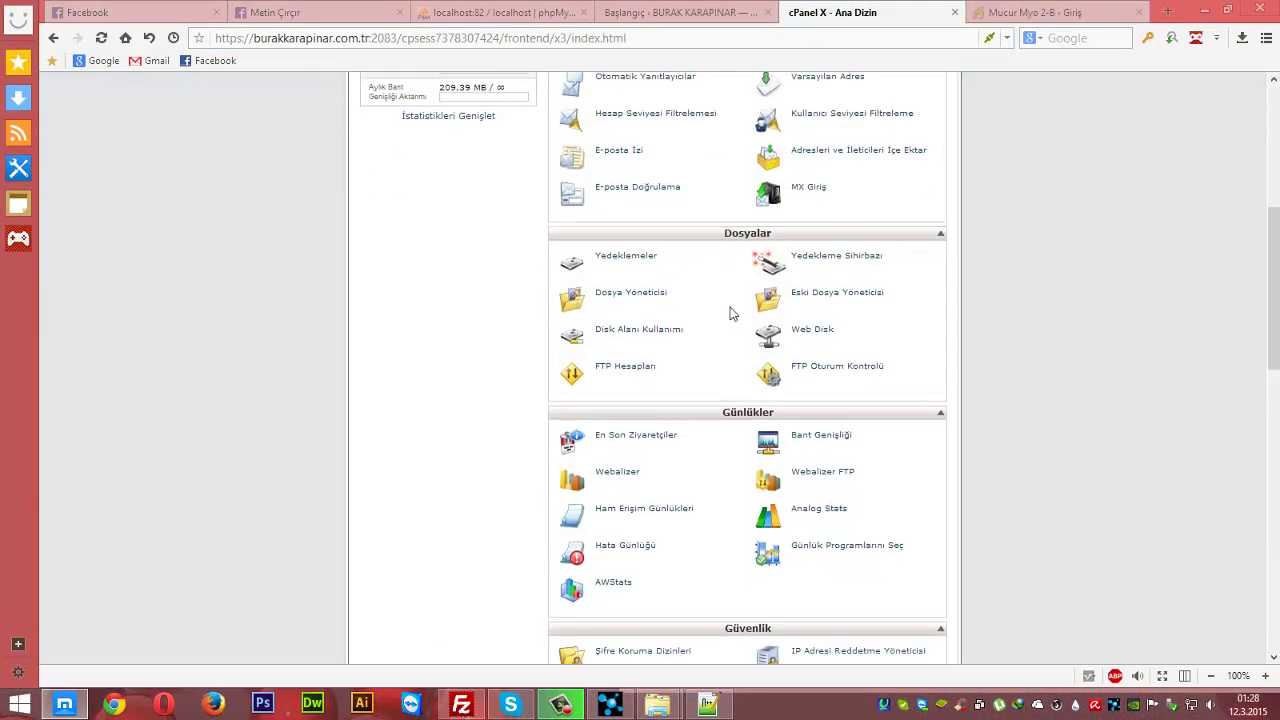
scroll(1018, 302, down, 7)
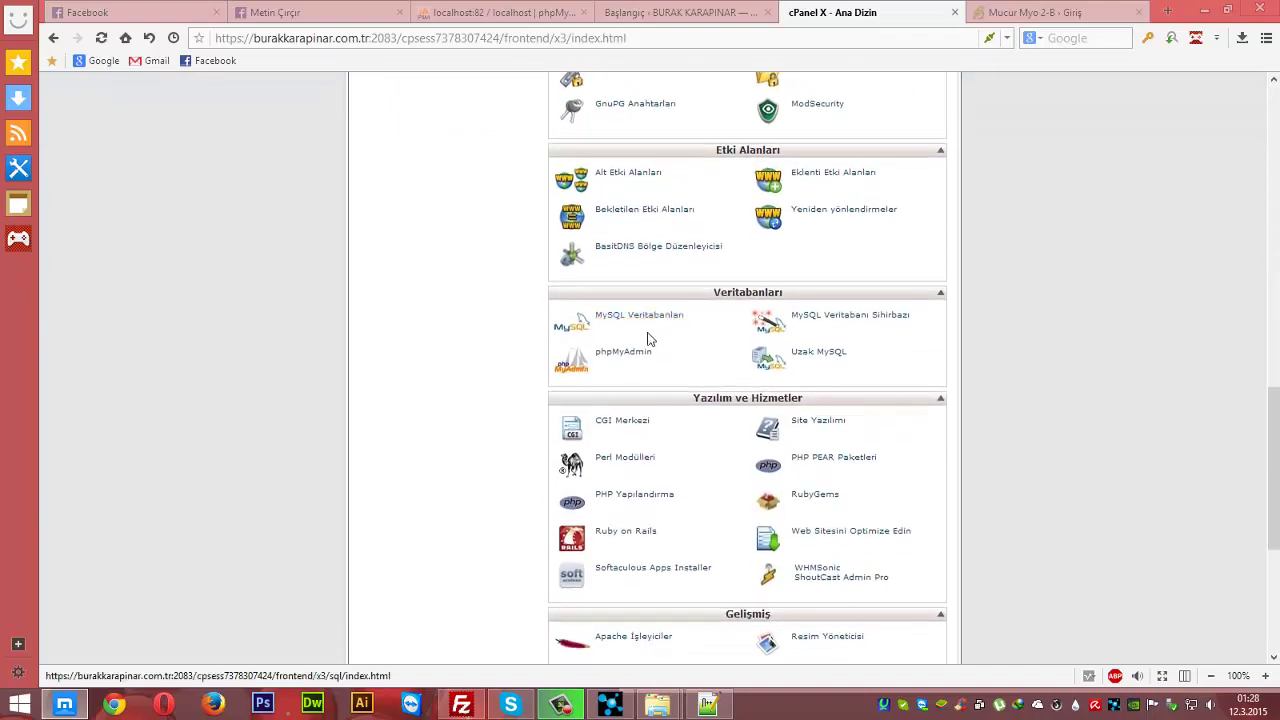
click(635, 358)
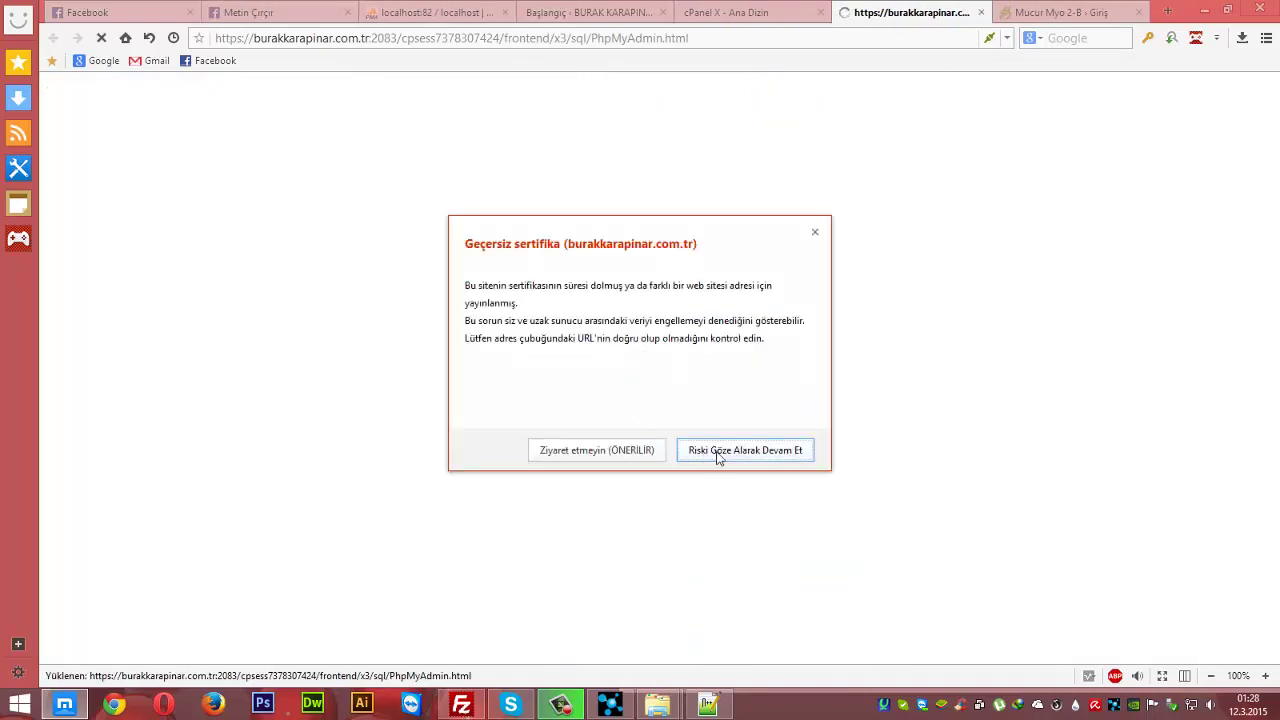
click(716, 451)
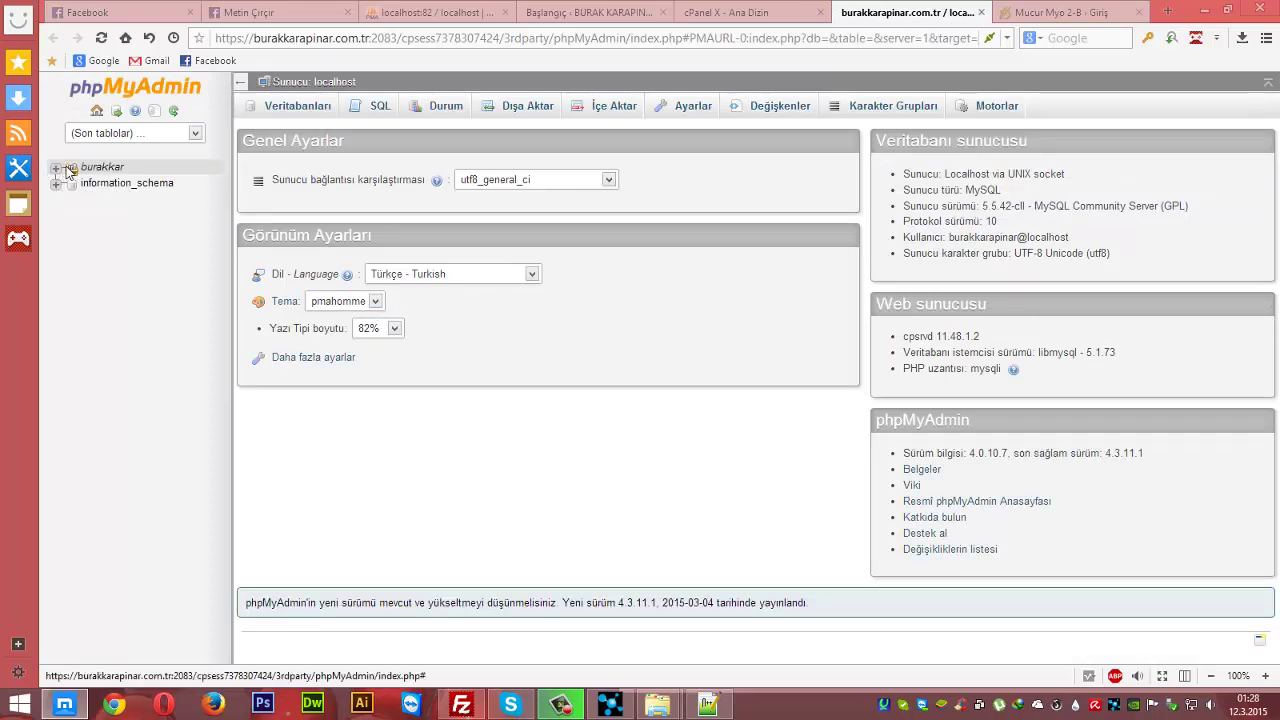
- Browse the wp_users table of burakkar_wp2 under the burakkar database group
click(56, 169)
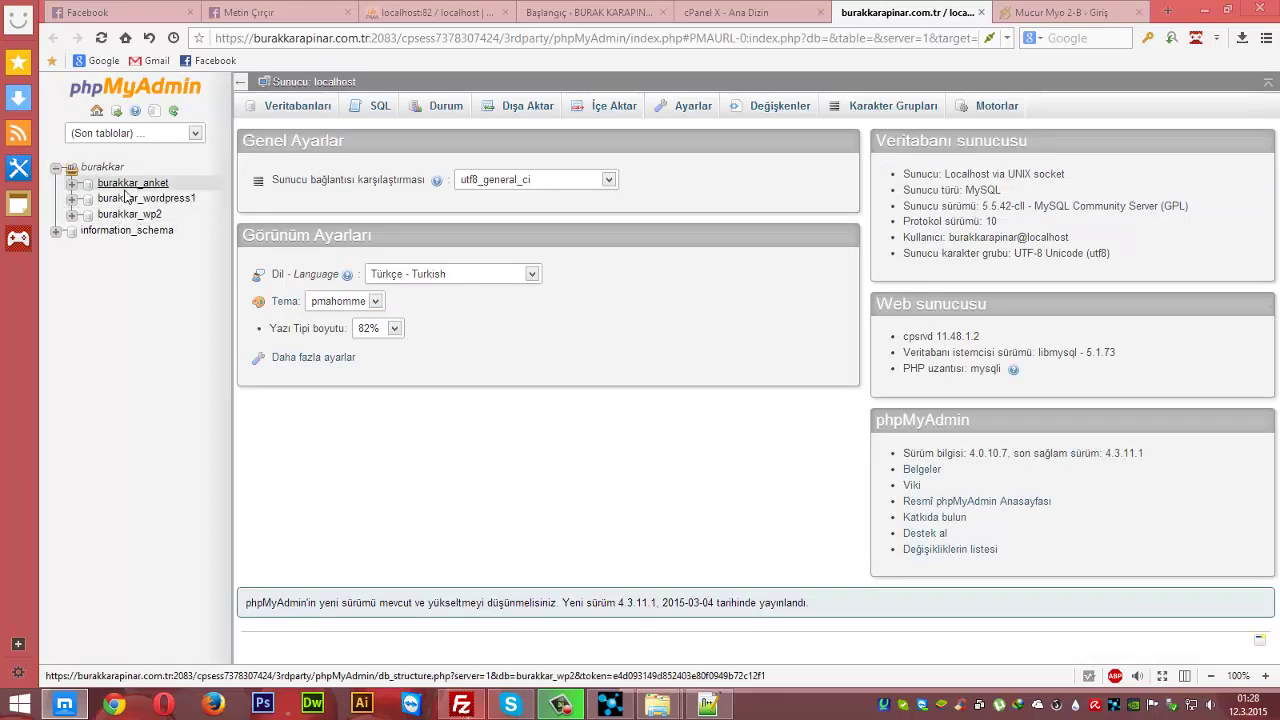
click(145, 216)
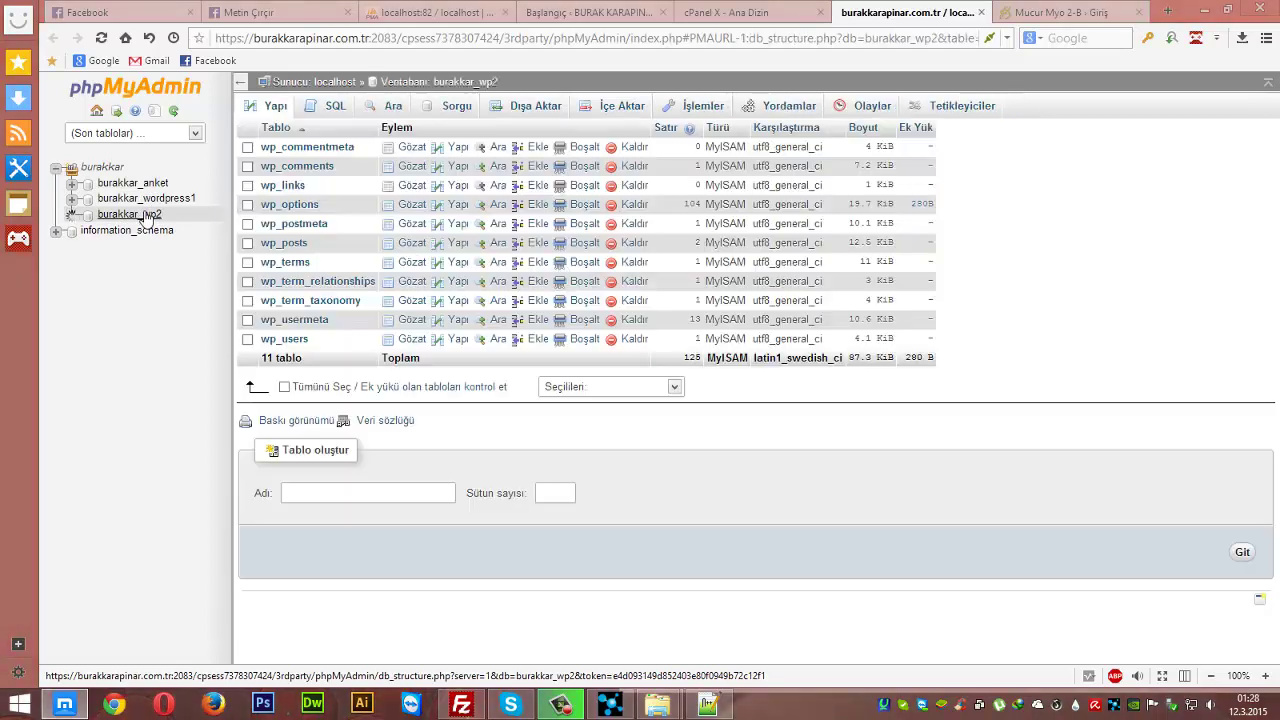
click(289, 342)
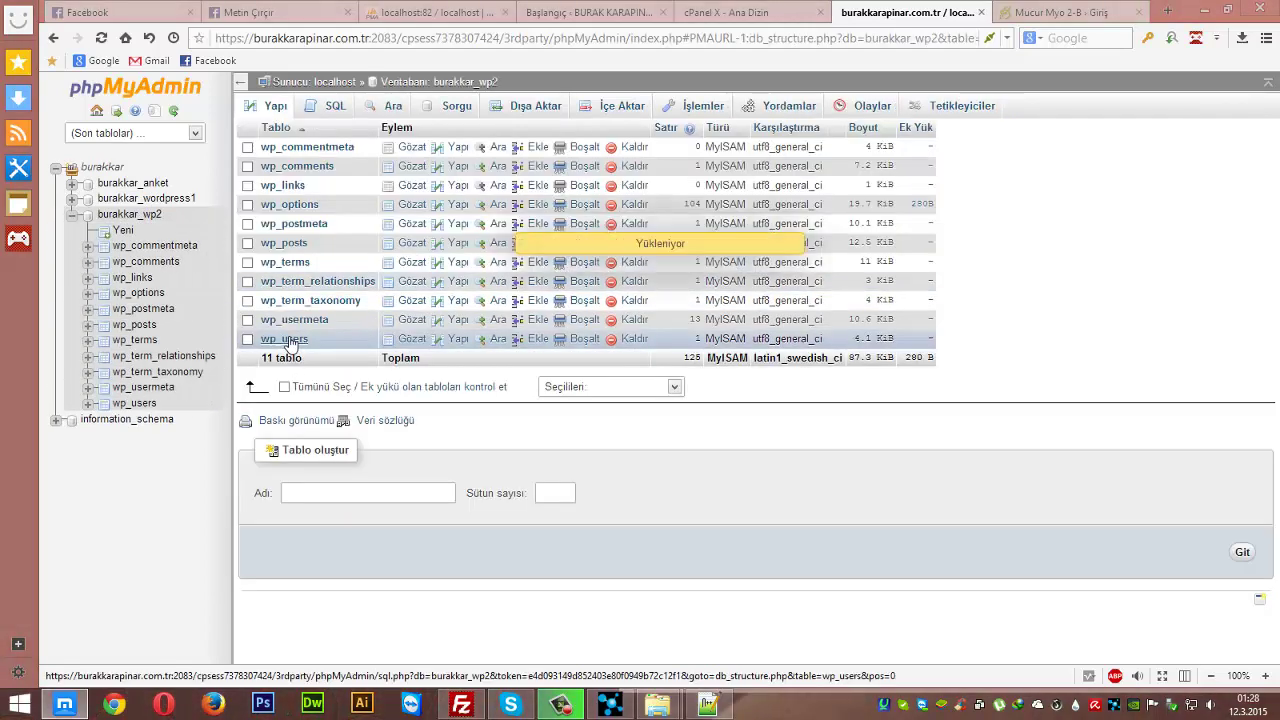
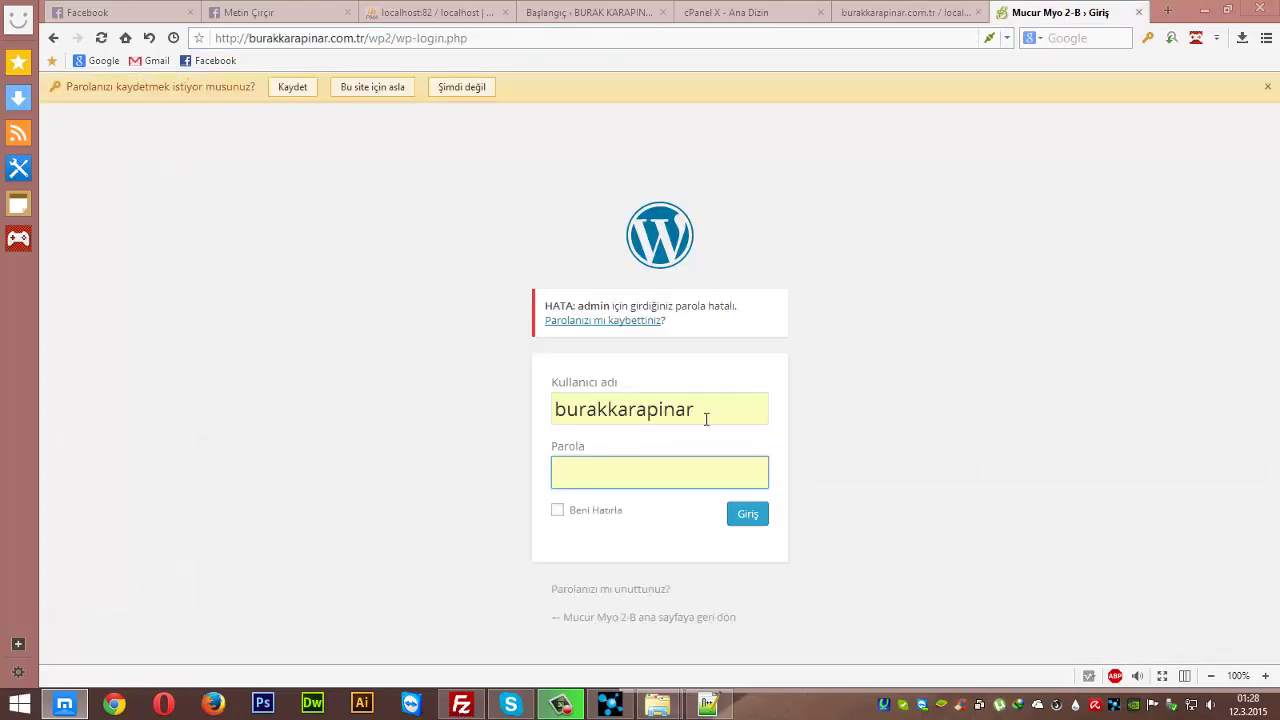
- Replace the old username in the Kullanıcı adı login field with 'admin'
double_click(706, 419)
text(admin)
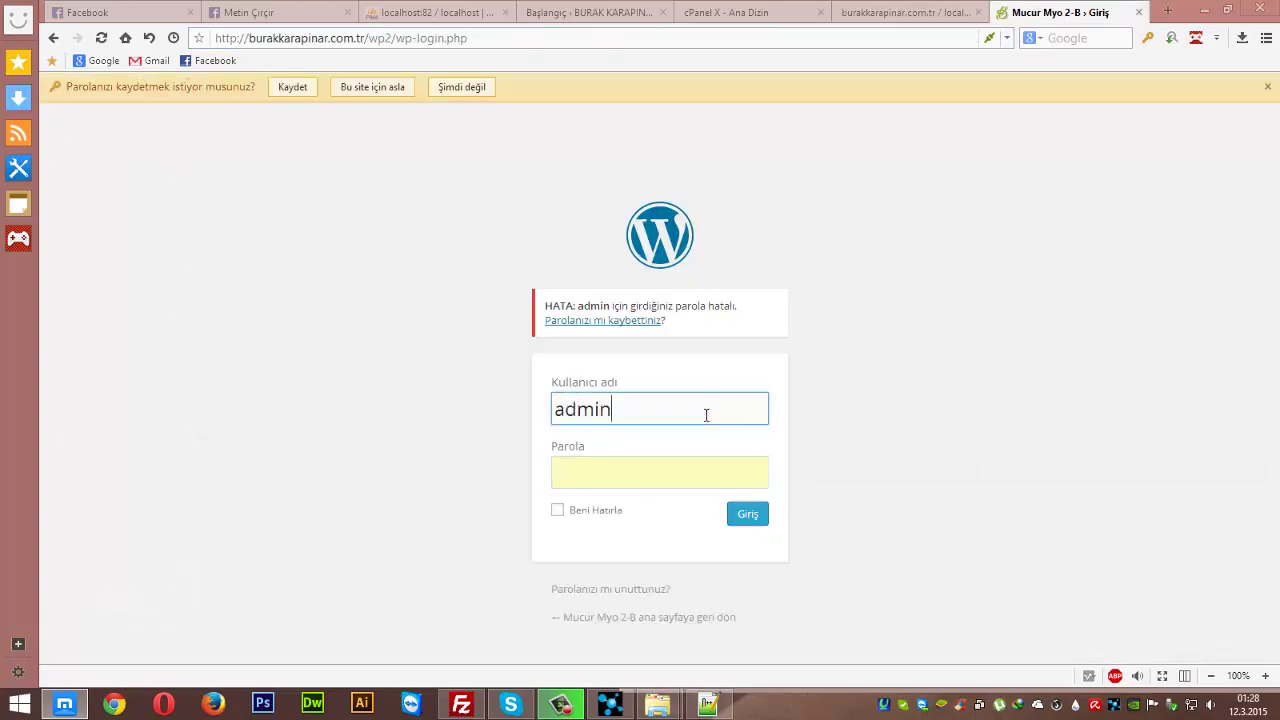
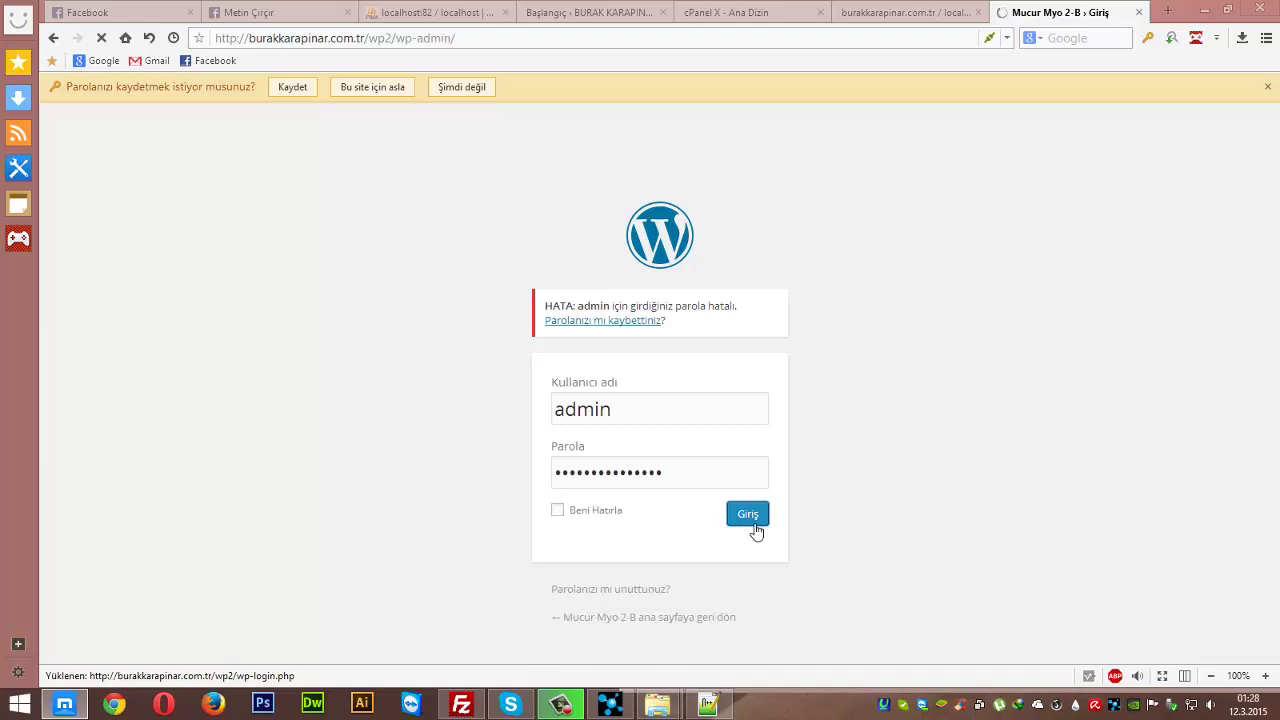
- Select the end of the site address in the browser's address bar for editing
drag(384, 38, 576, 45)
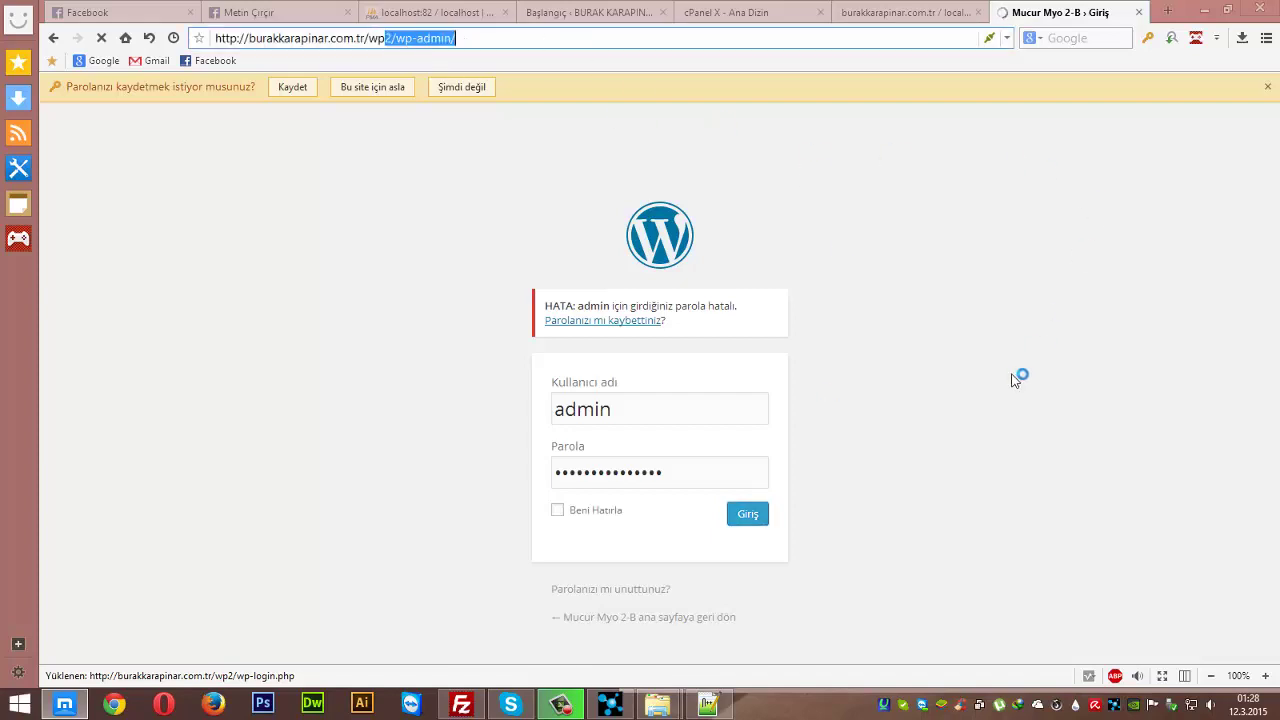
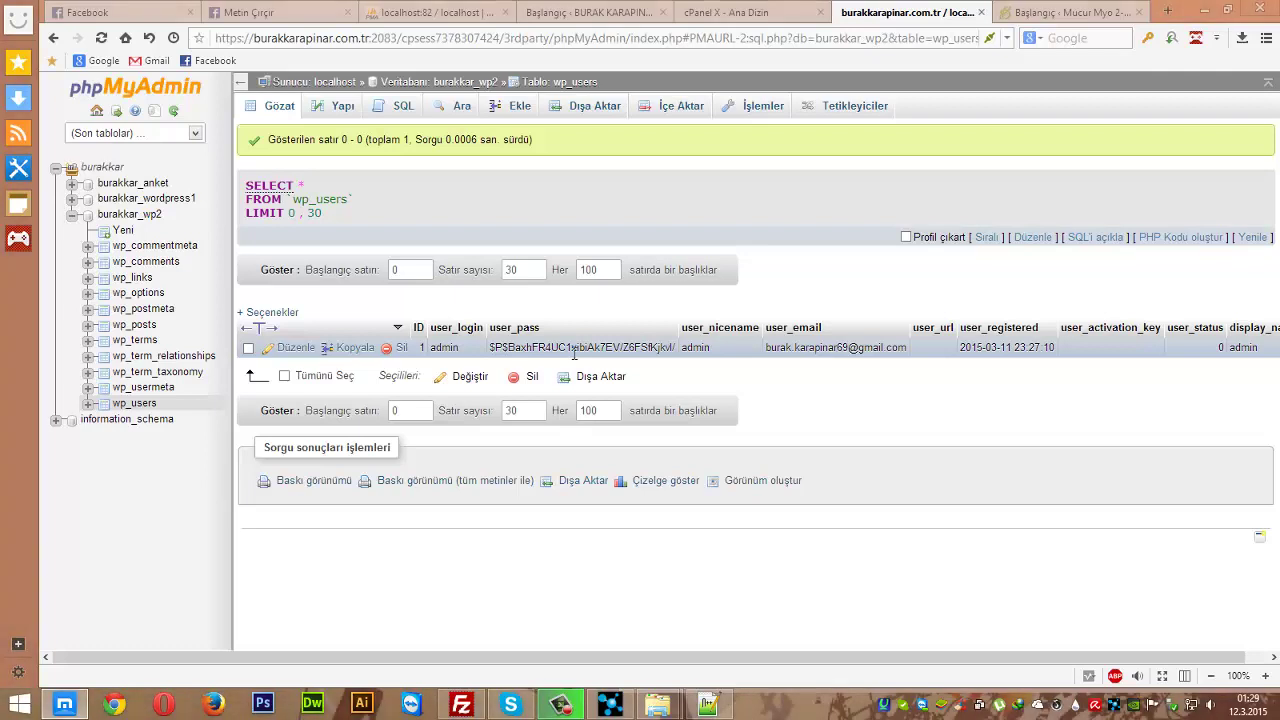
- Start a Google search for 'md5 oluştur' in a new browser tab, keeping wp_users open
middle_click(720, 582)
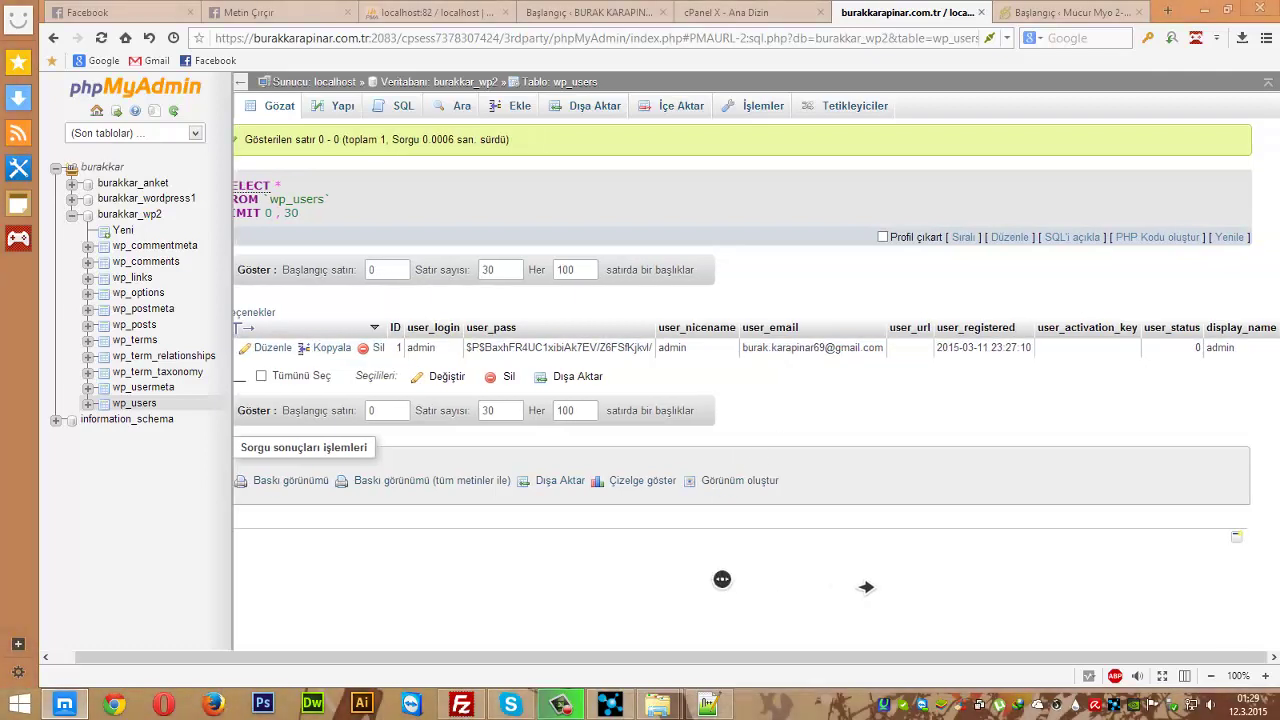
middle_click(901, 577)
click(737, 590)
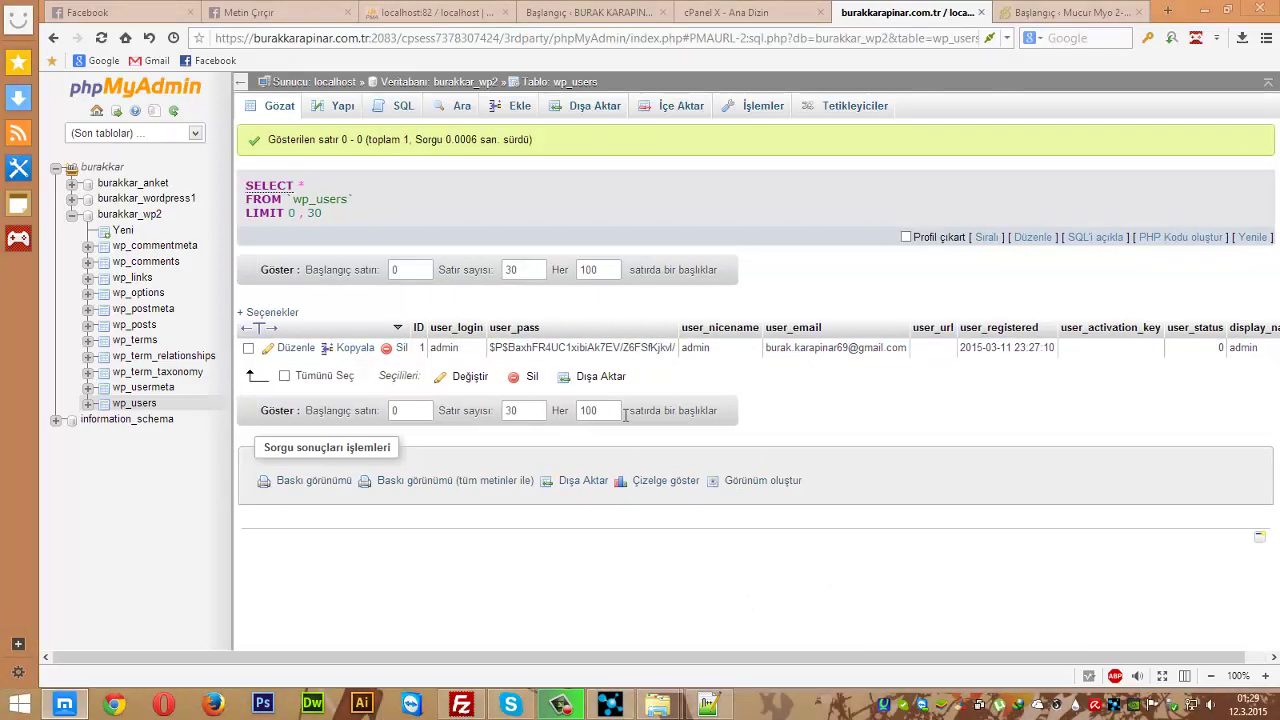
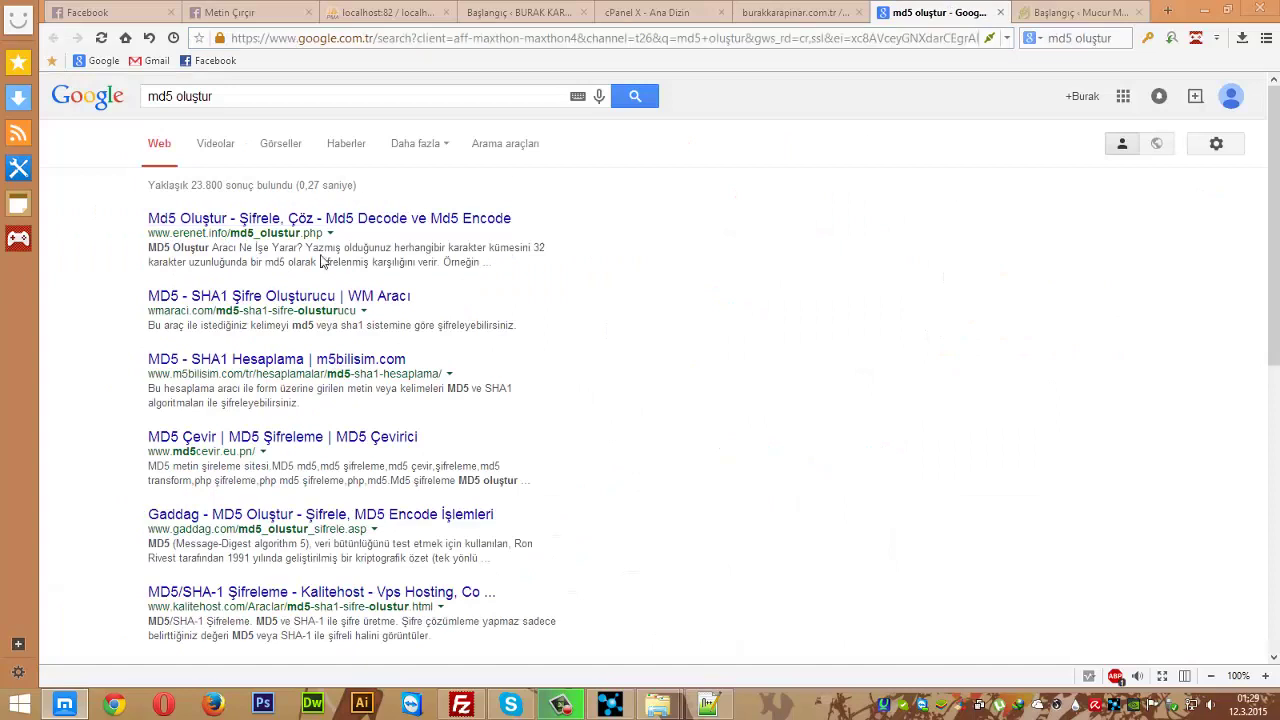
- Open the 'MD5 - SHA1 Şifre Oluşturucu | WM Aracı' result from the 'md5 oluştur' search
click(260, 298)
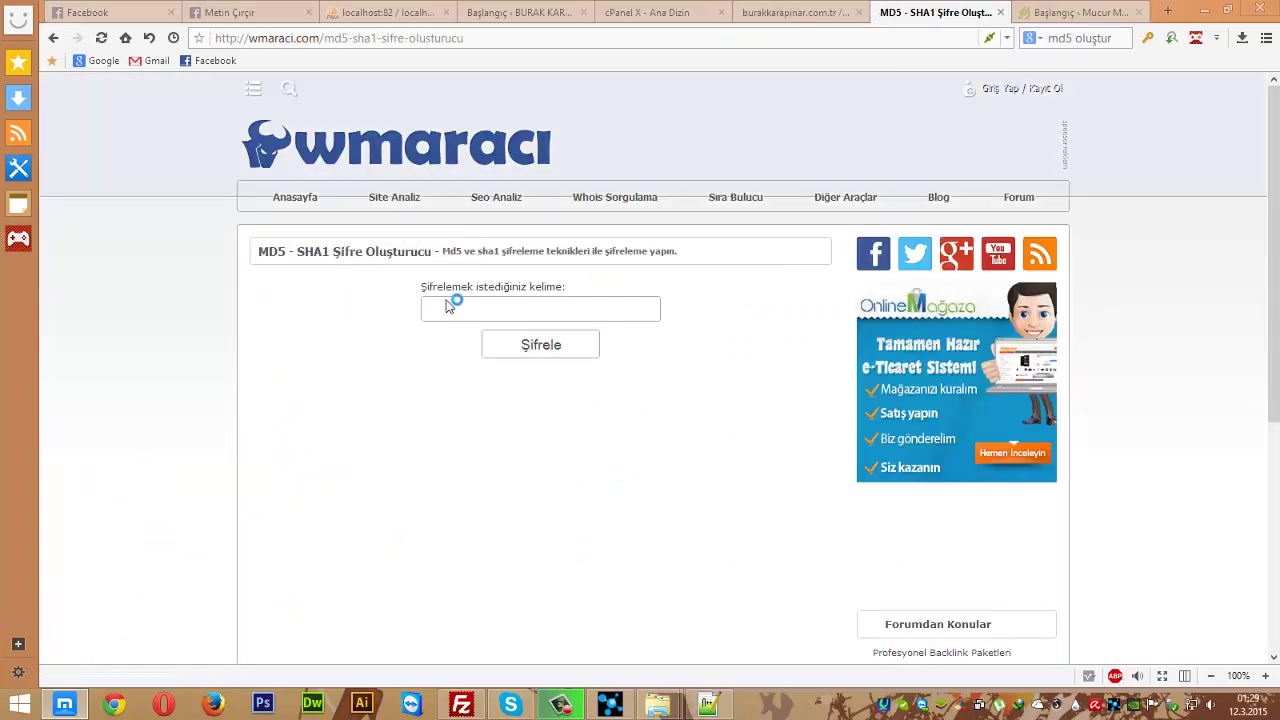
- Enter the password, generate its hashes with Şifrele, and select the MD5 Şifreniz value
click(489, 325)
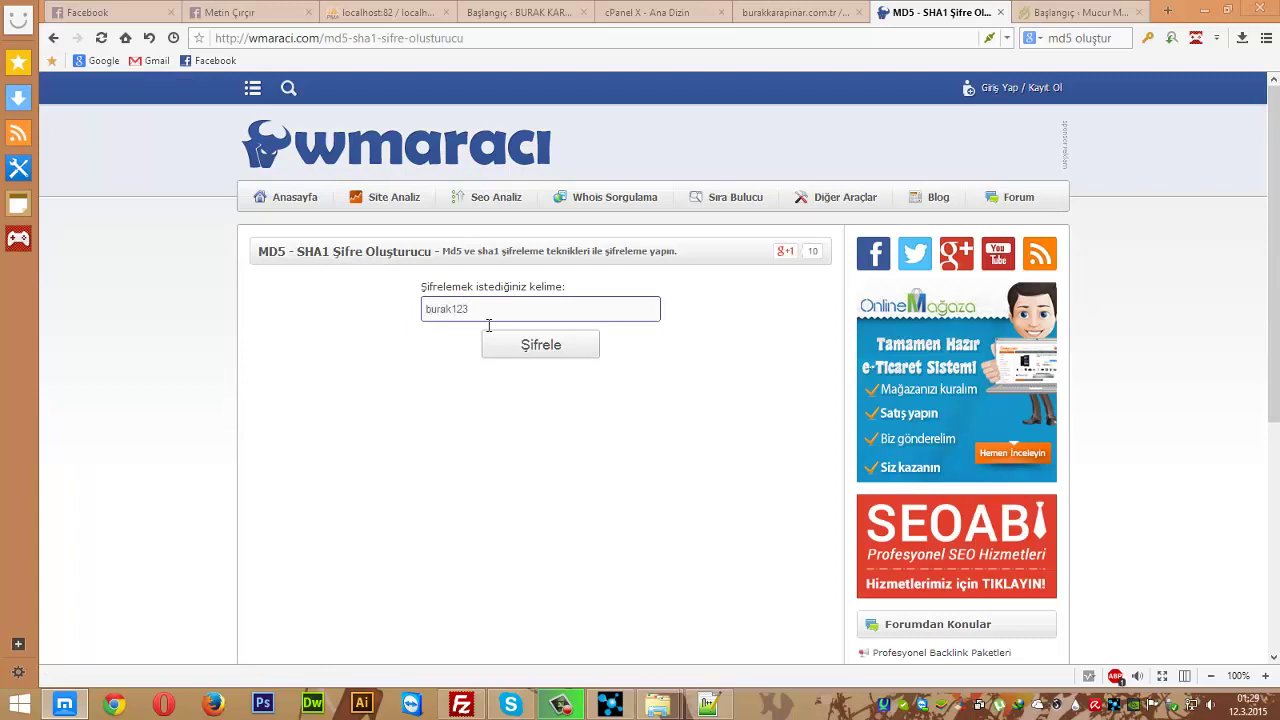
text(Q)
click(549, 345)
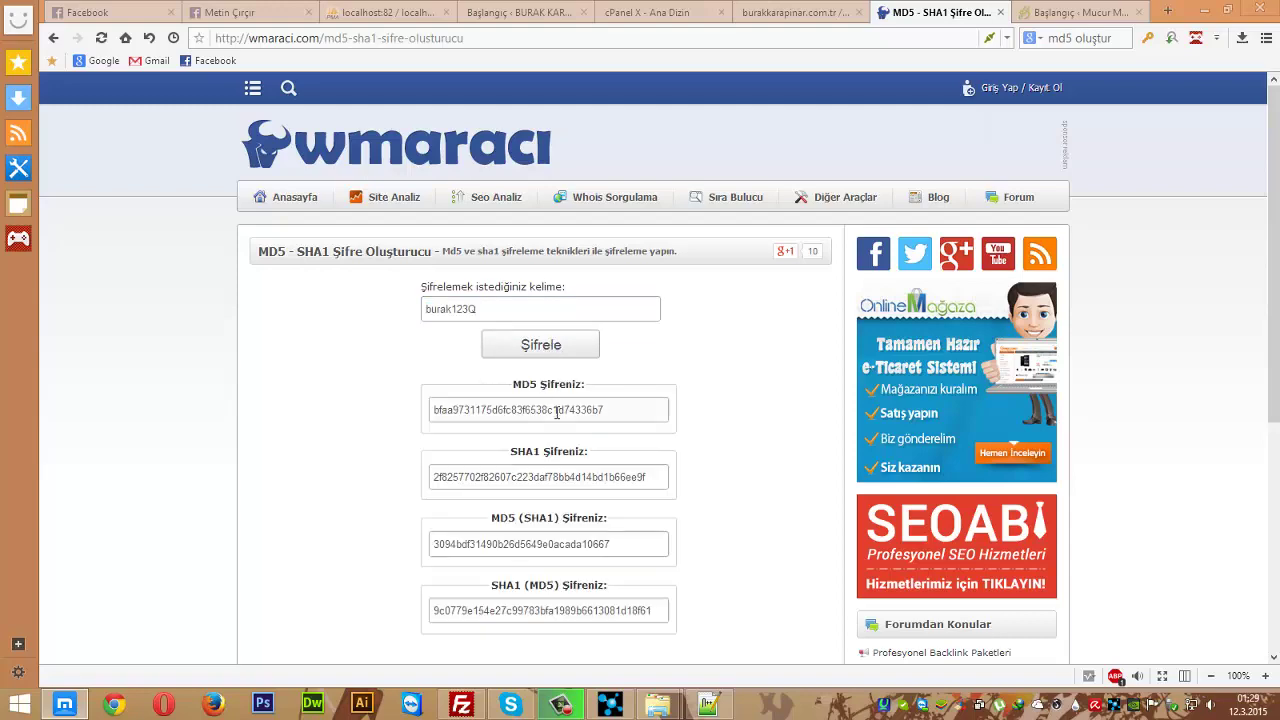
click(561, 422)
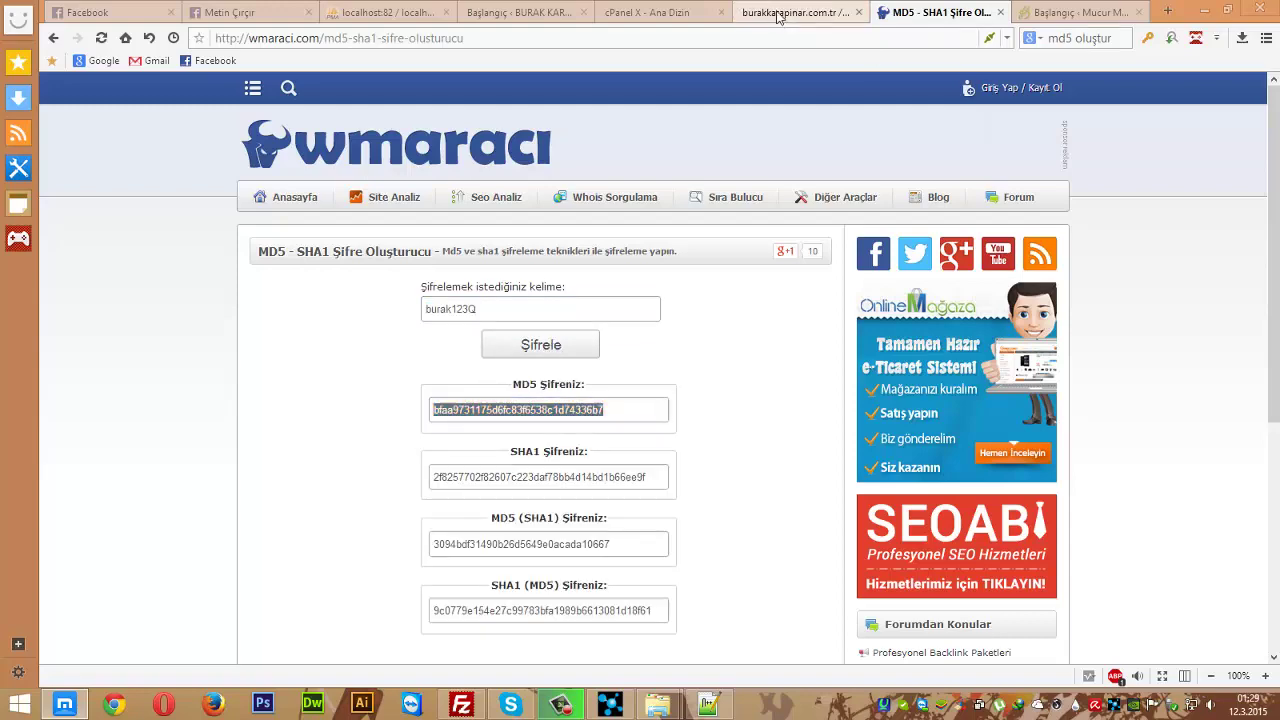
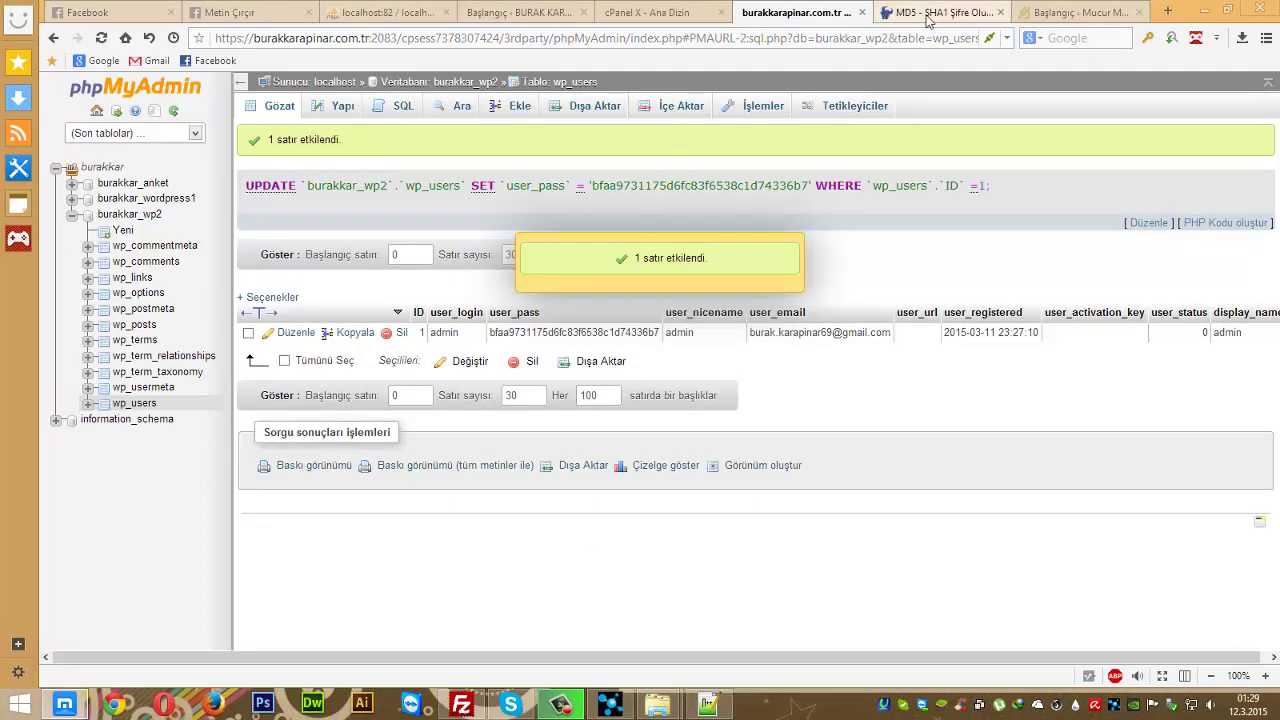
- Copy the new password from the MD5 generator page and return to the wp-admin address bar
click(928, 14)
drag(530, 318, 312, 320)
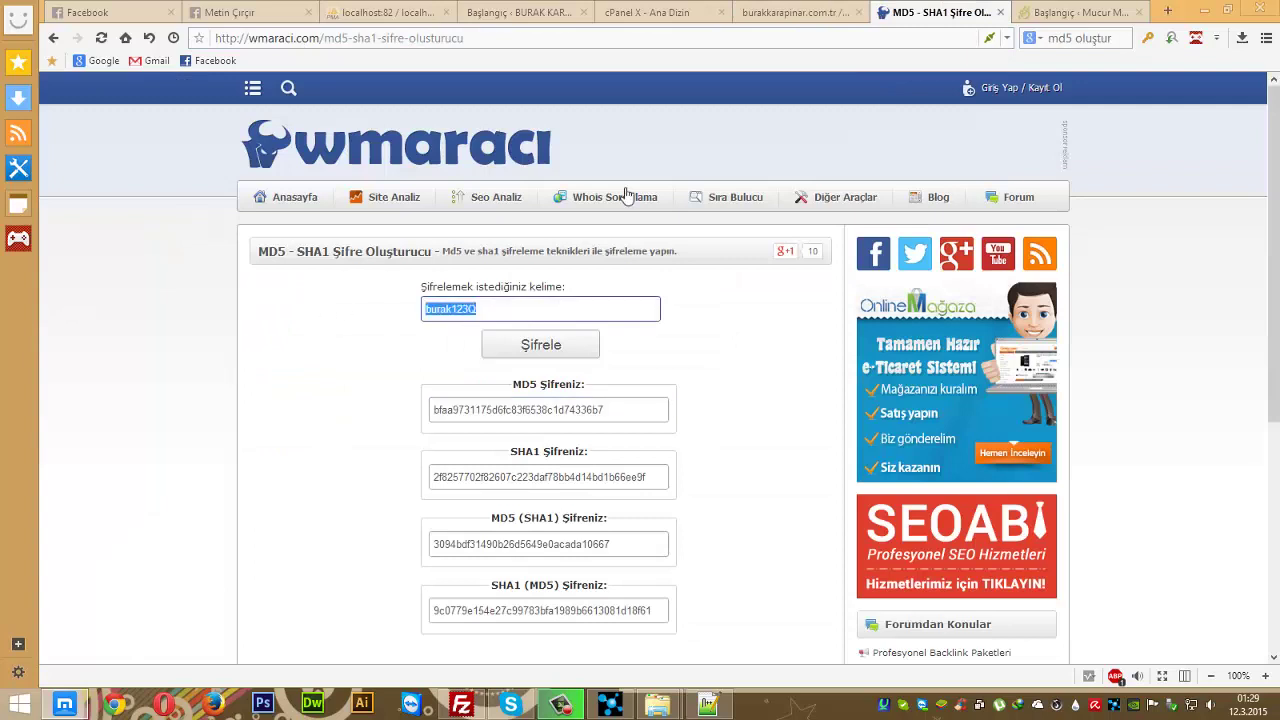
click(1080, 12)
click(431, 38)
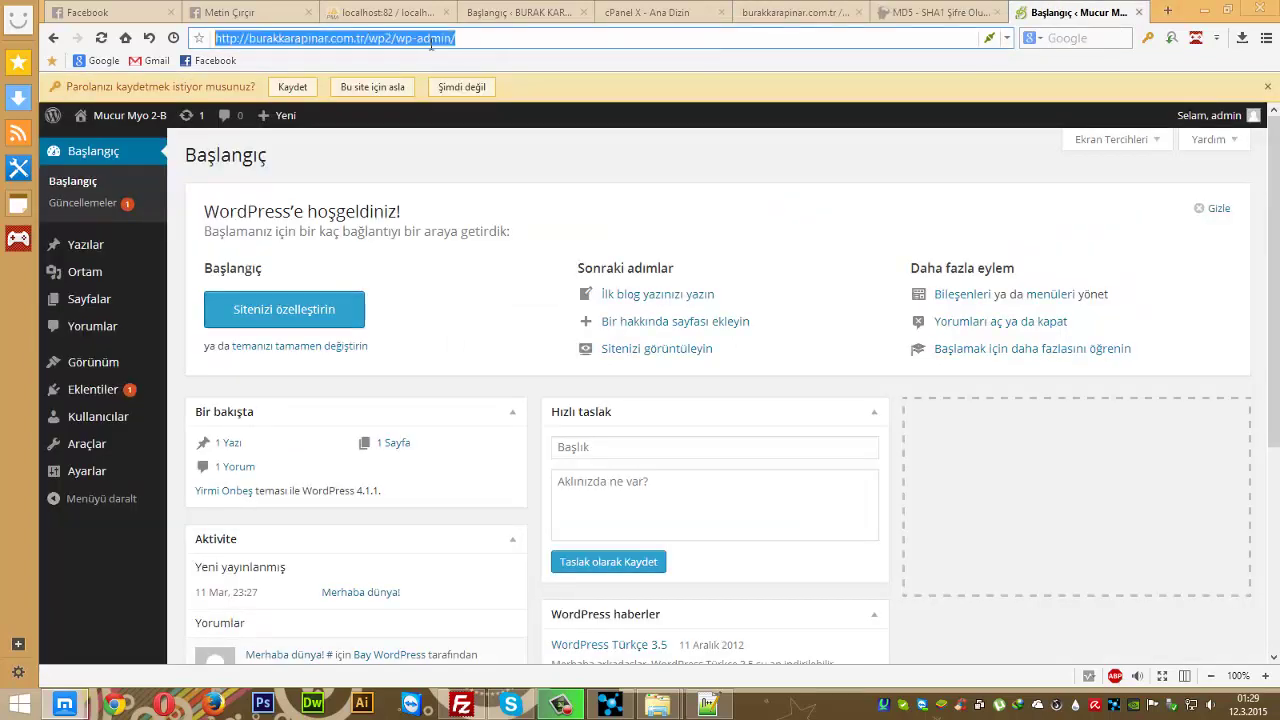
- Reload wp-admin and sign in as admin with the newly pasted password
key(Return)
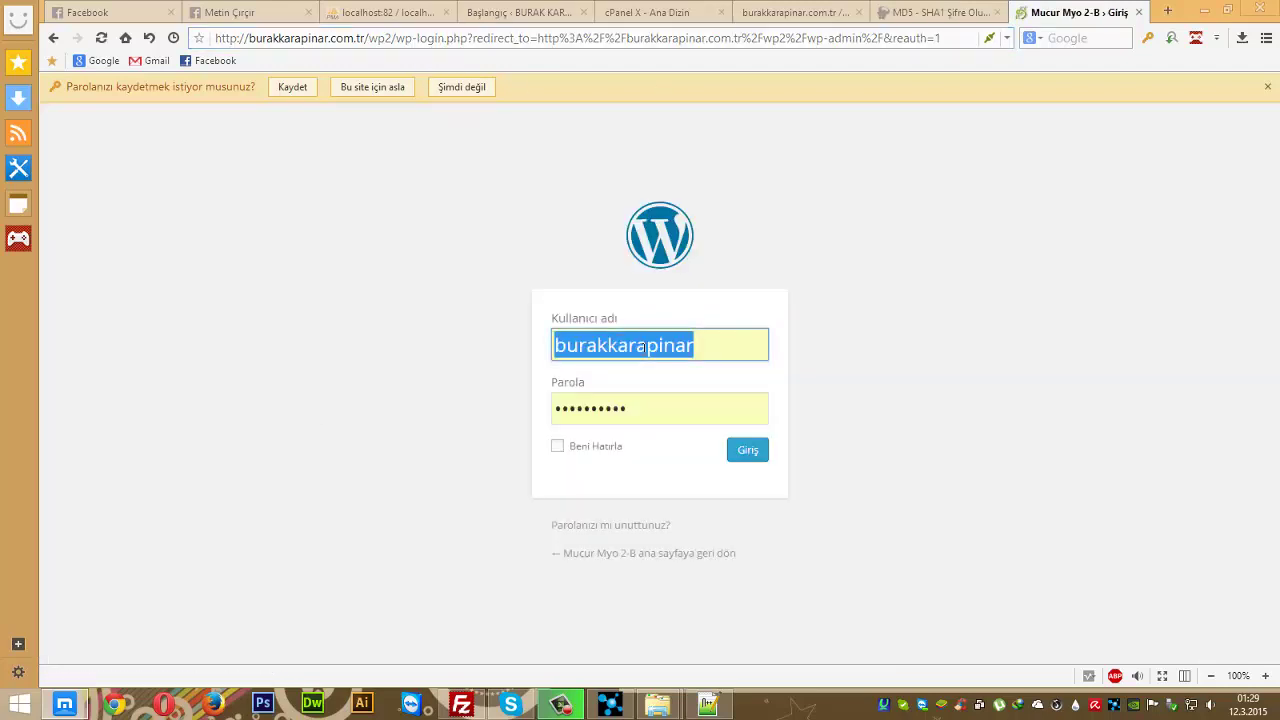
text(admin)
key(Tab)
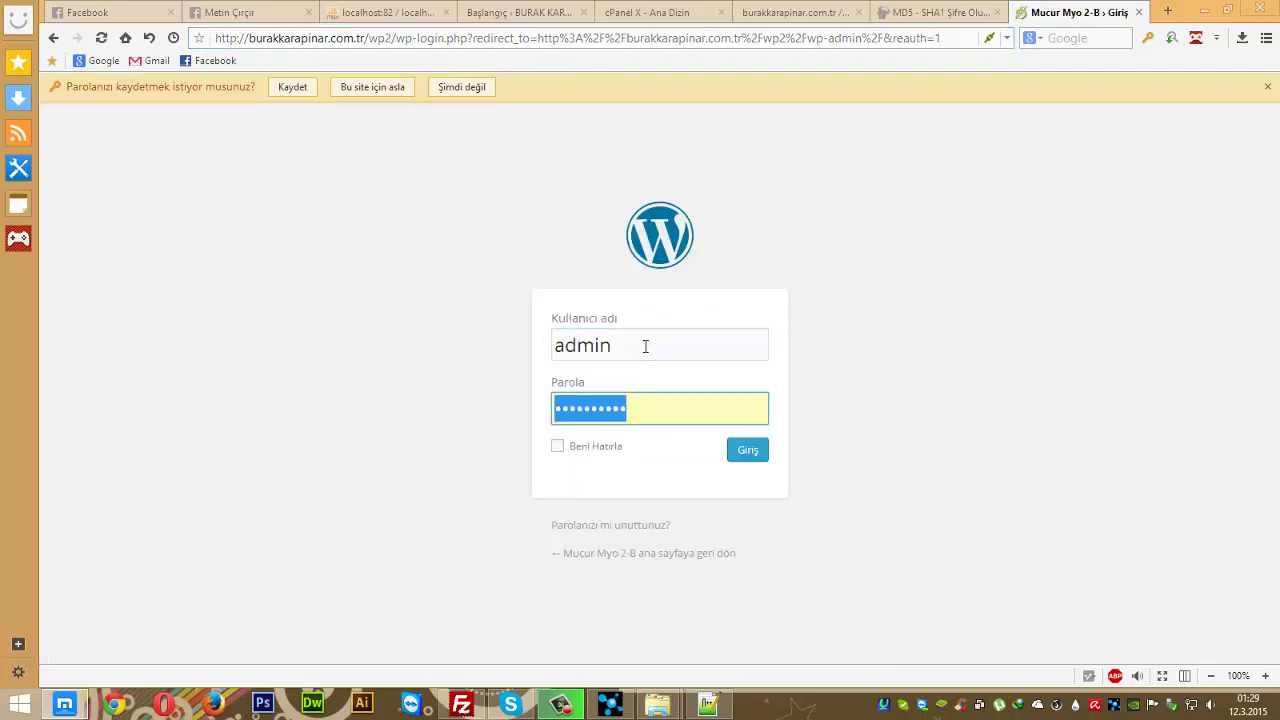
key(ctrl+v)
key(Return)
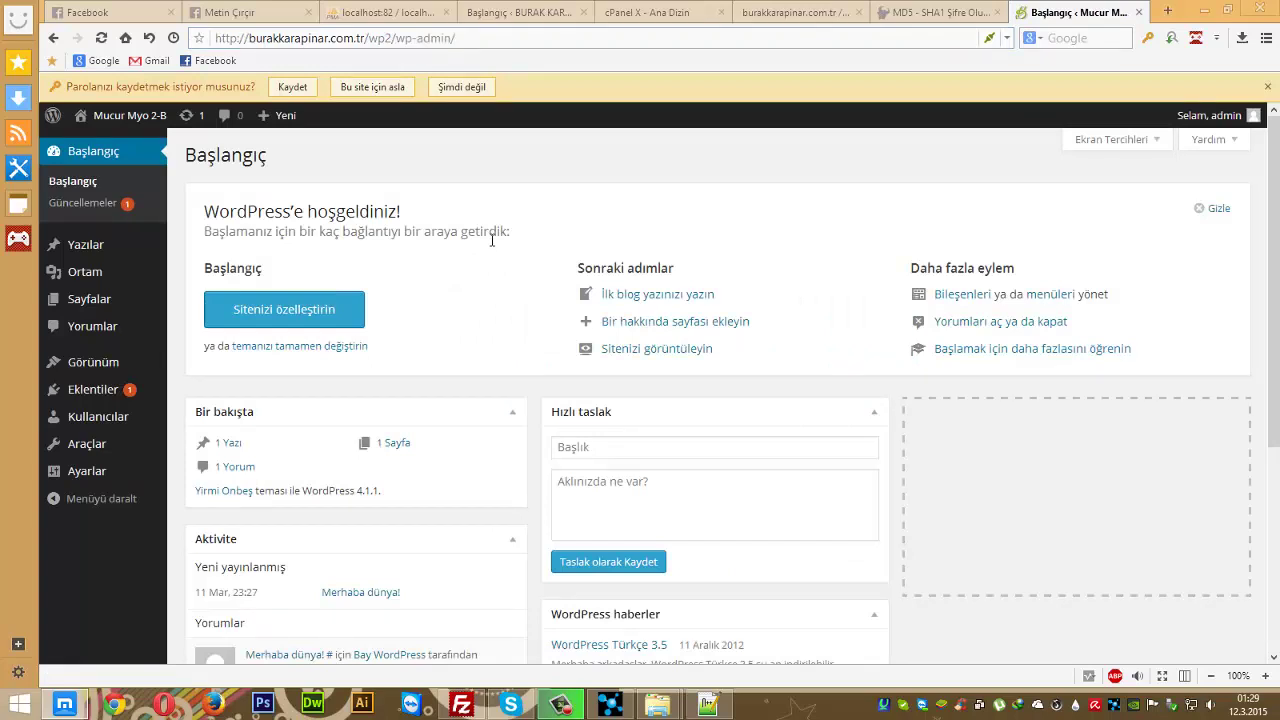
mouse_move(115, 247)
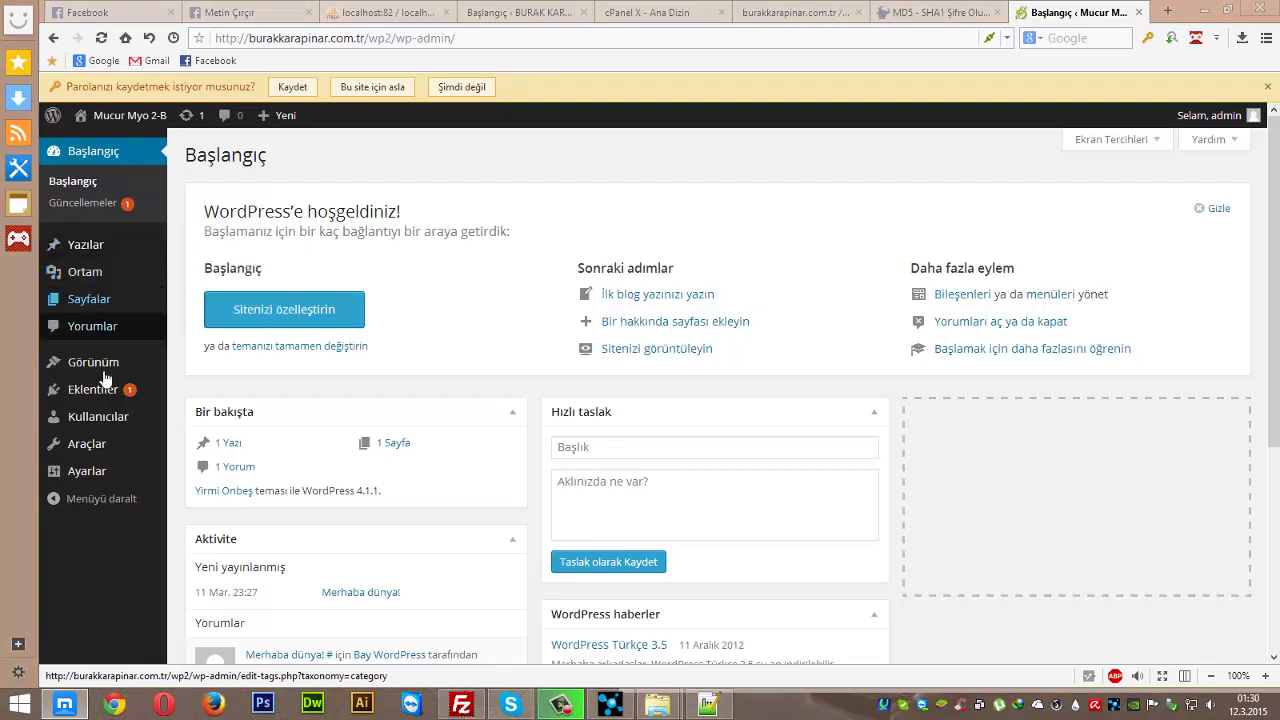
mouse_move(113, 362)
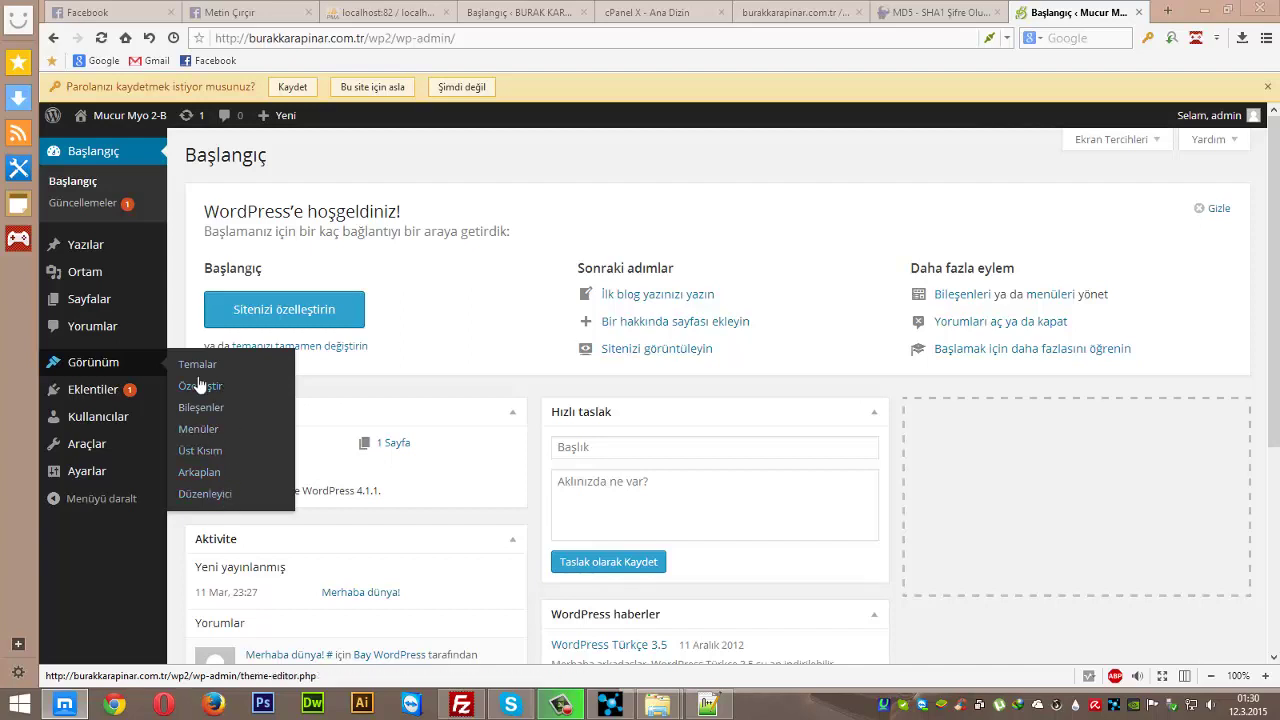
mouse_move(171, 397)
mouse_move(98, 422)
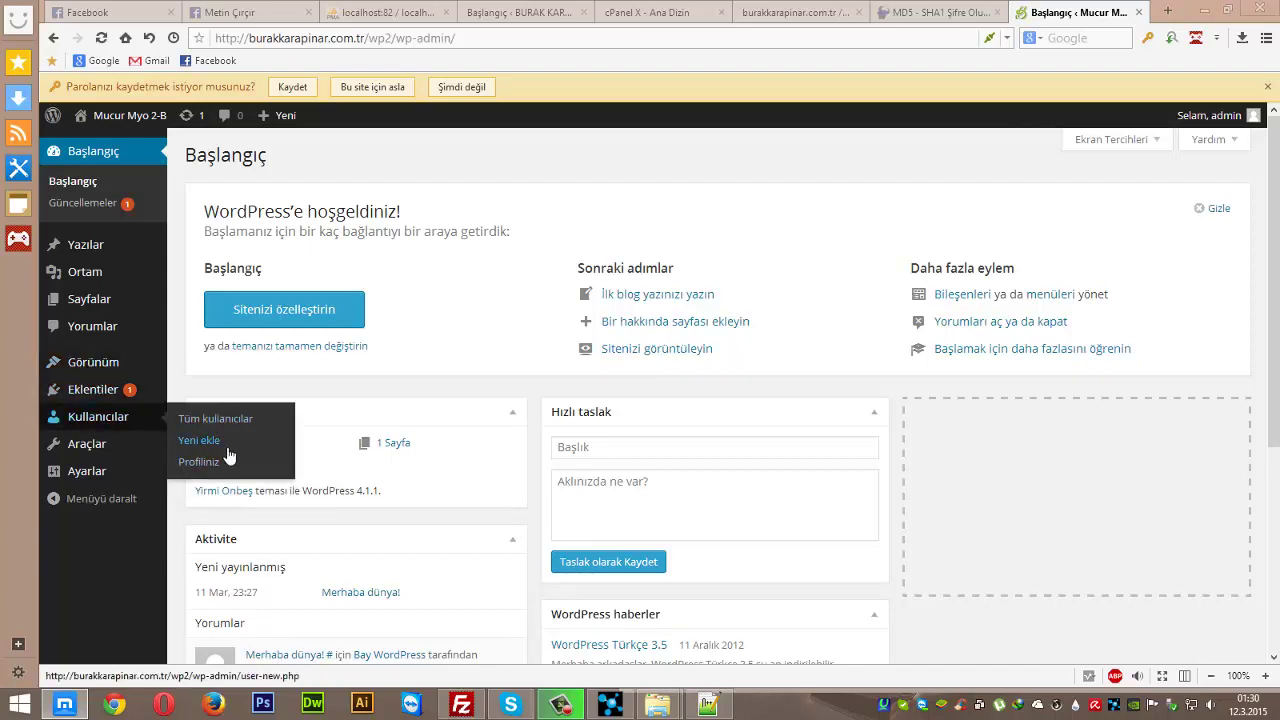
mouse_move(104, 453)
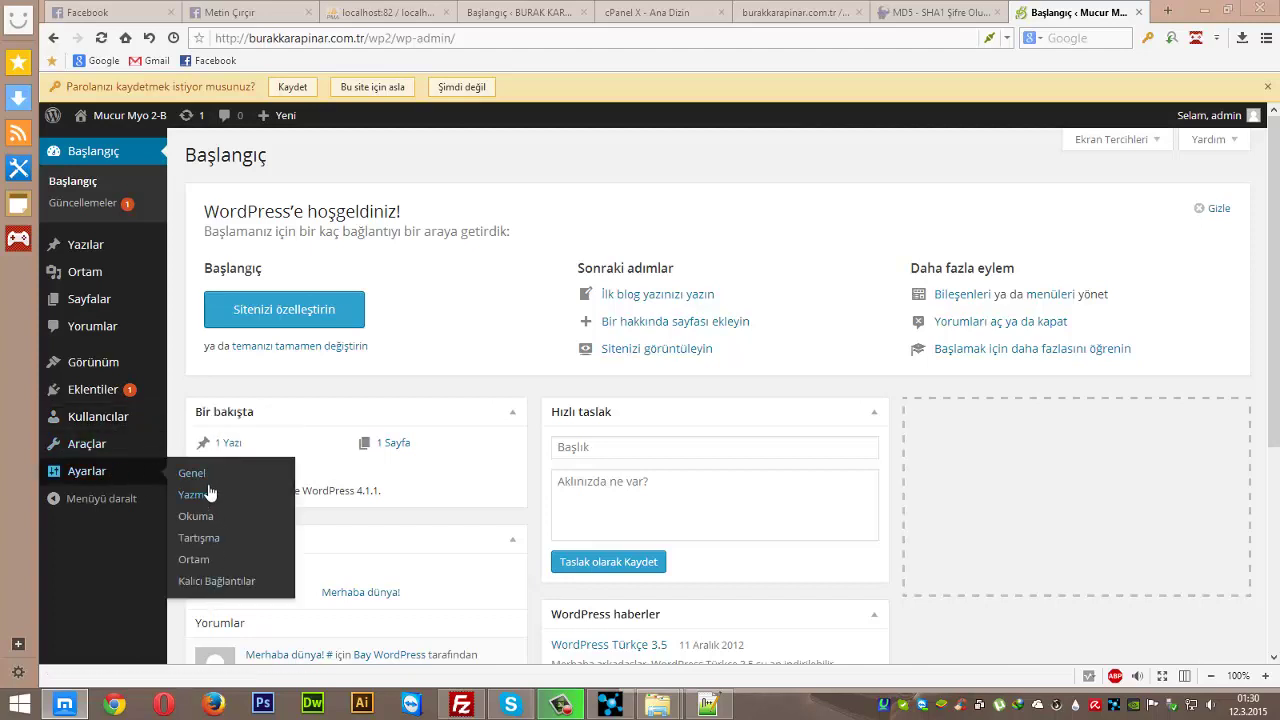
- Open Ayarlar > Genel and replace the site tagline with 'Bi'
click(205, 482)
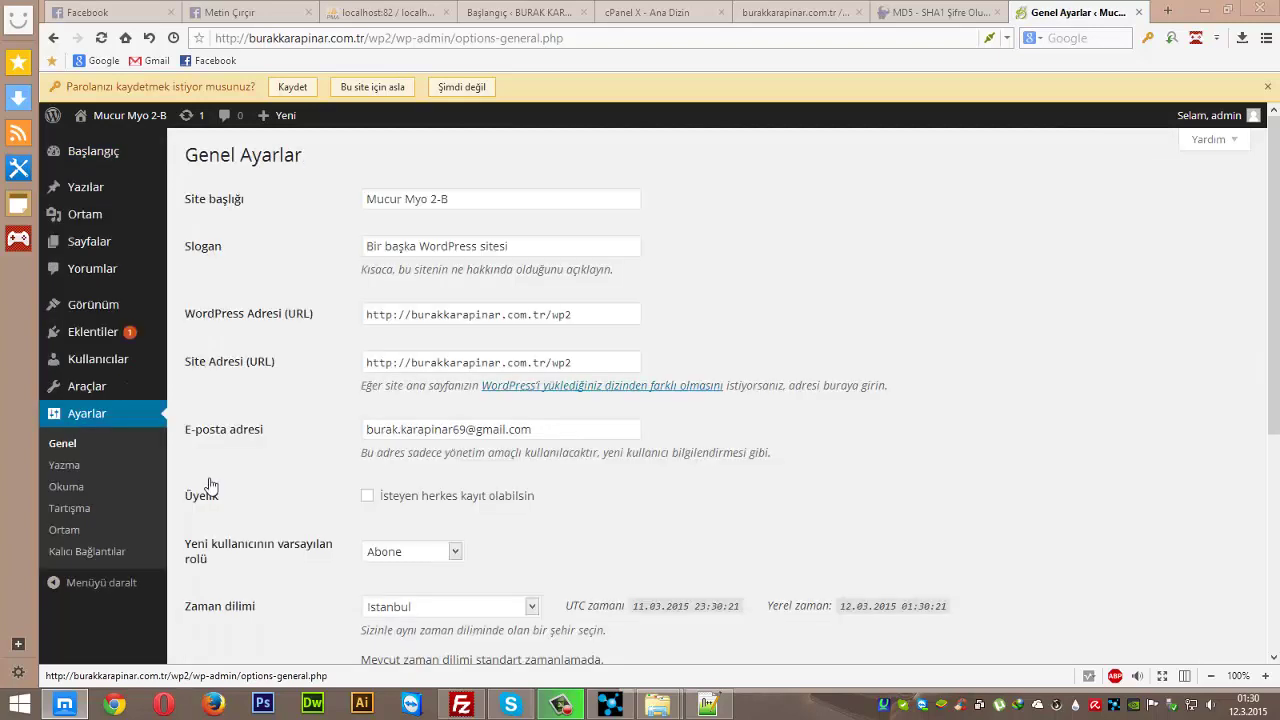
click(486, 246)
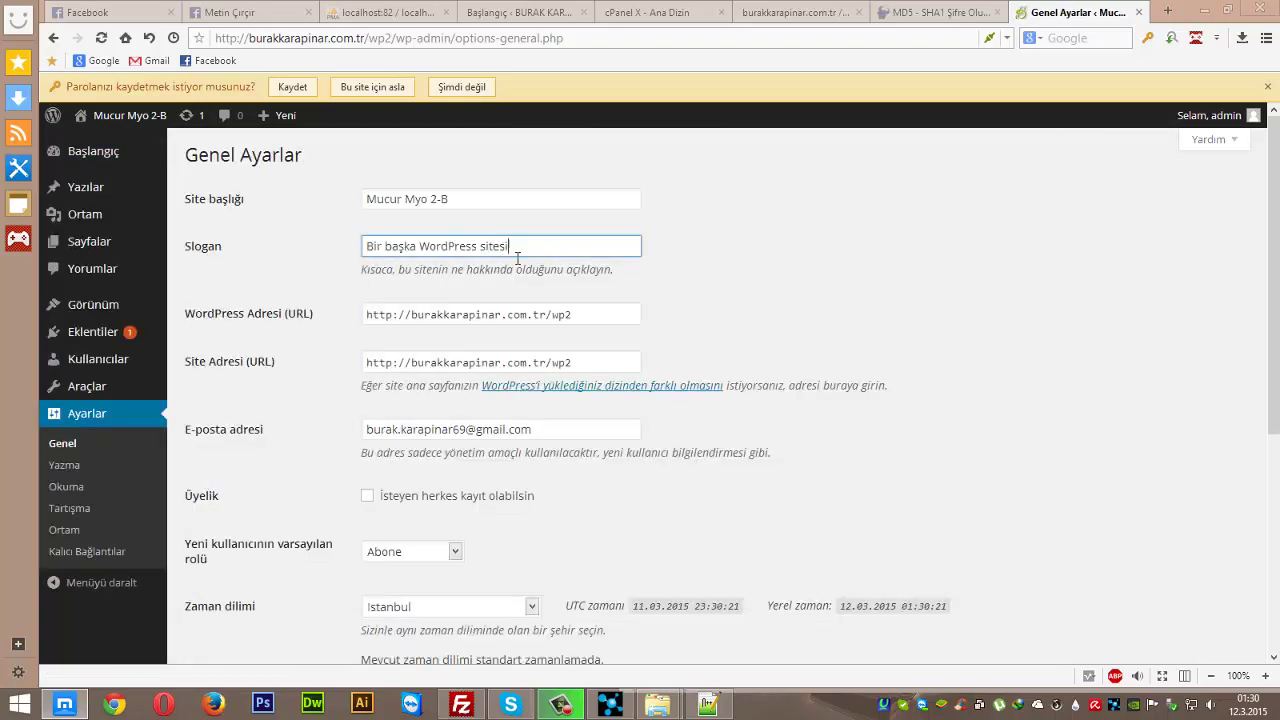
triple_click(520, 246)
drag(508, 246, 366, 268)
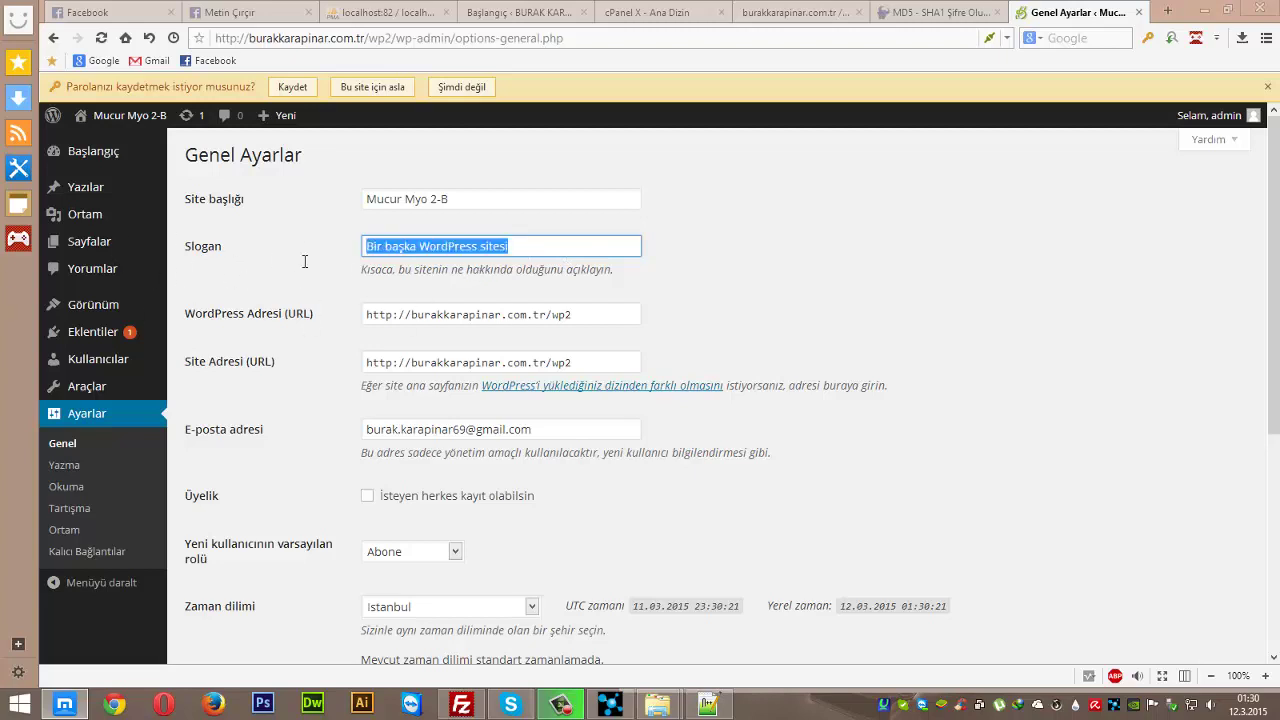
key(BackSpace)
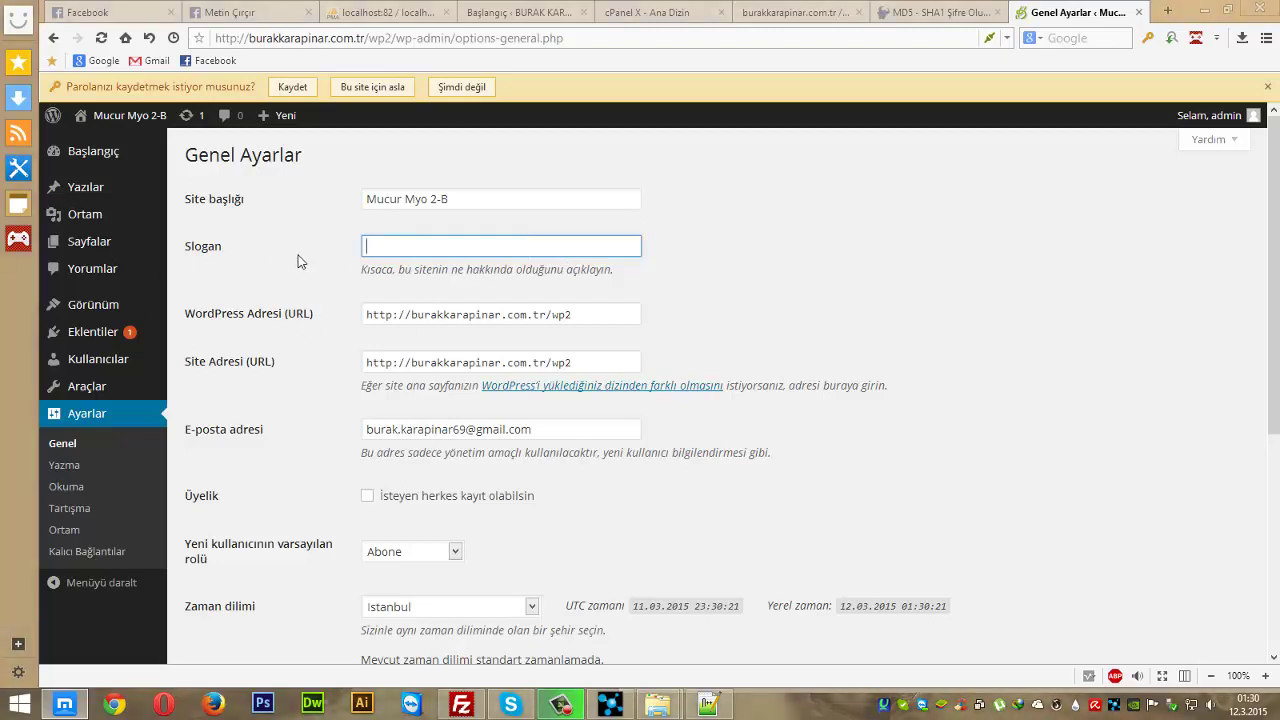
text(Bir Başka Dünya)
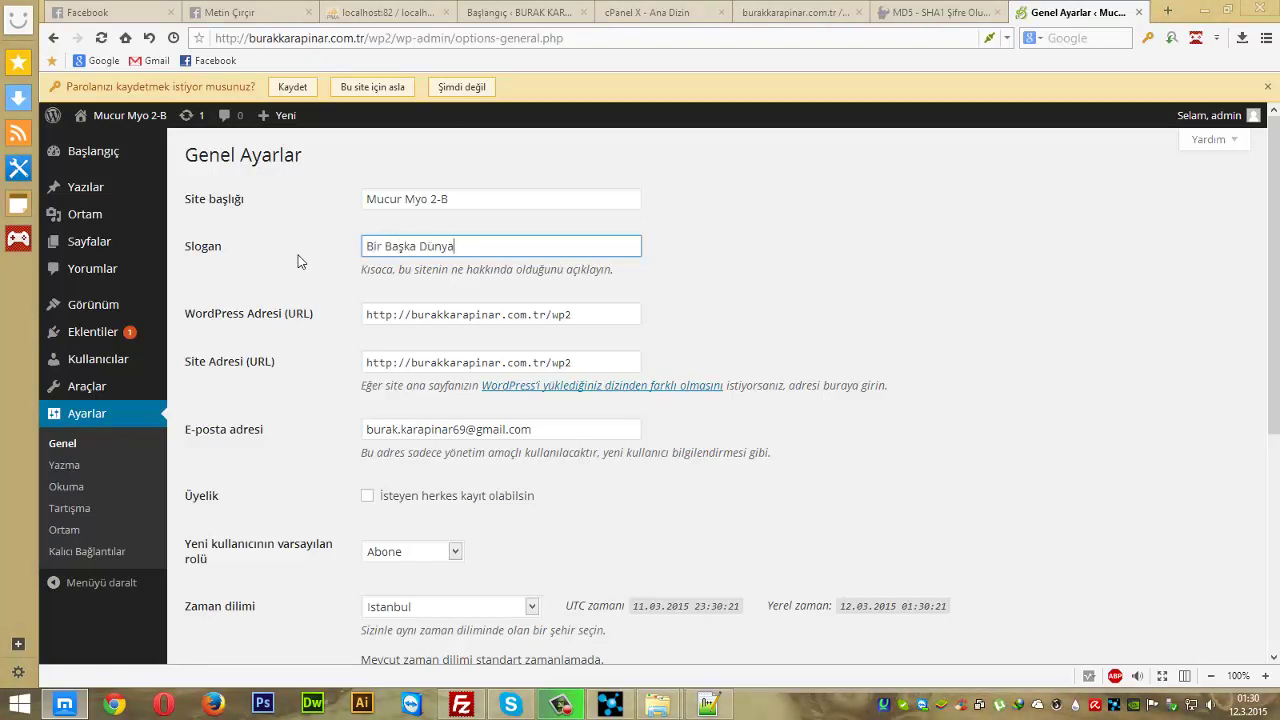
click(296, 262)
- Switch the 'anyone can register' membership option on, then back off
scroll(336, 424, down, 1)
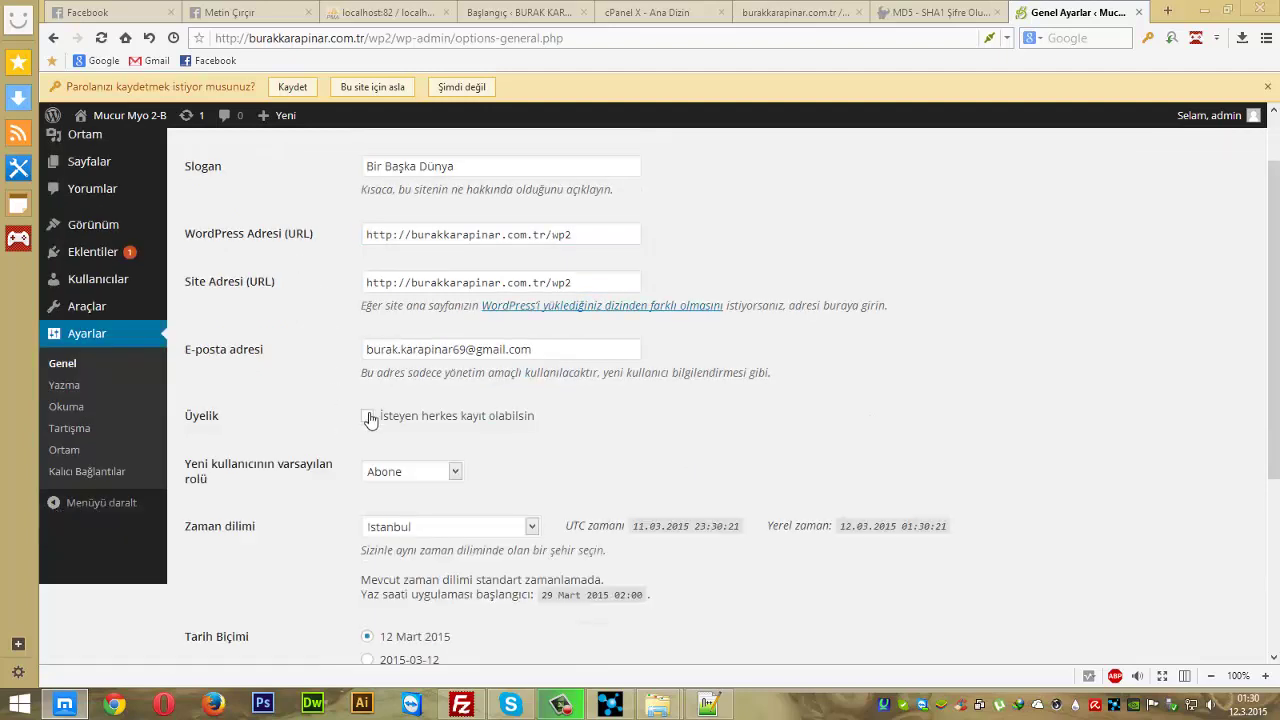
click(369, 418)
click(369, 418)
scroll(305, 448, down, 2)
scroll(305, 448, up, 2)
scroll(305, 448, down, 1)
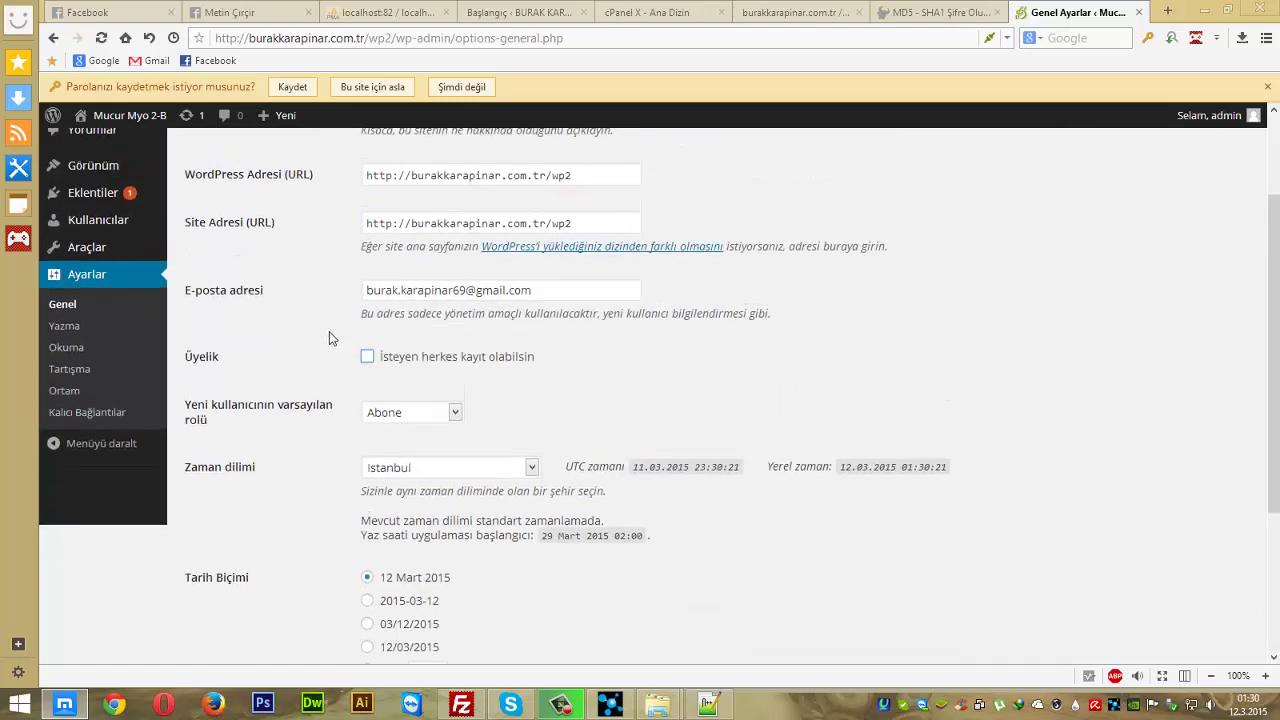
scroll(329, 336, up, 2)
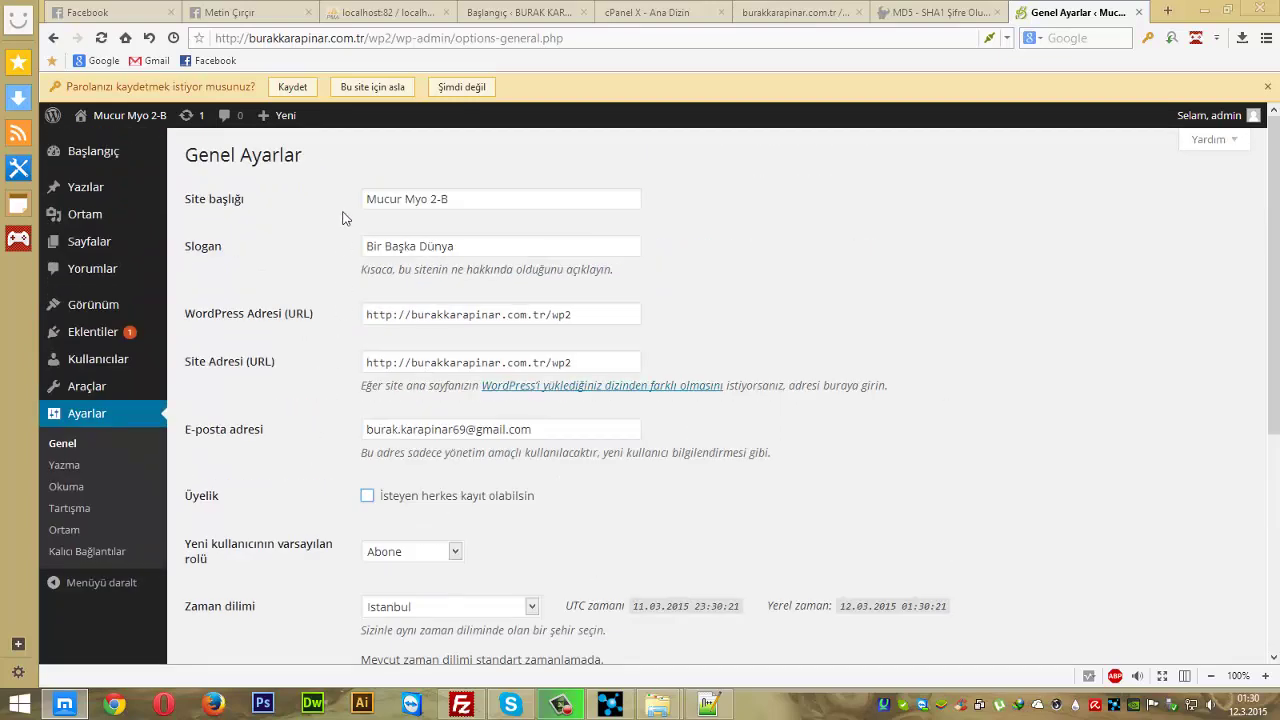
- Append 'BURAK' to the site title, correcting a typo
triple_click(430, 209)
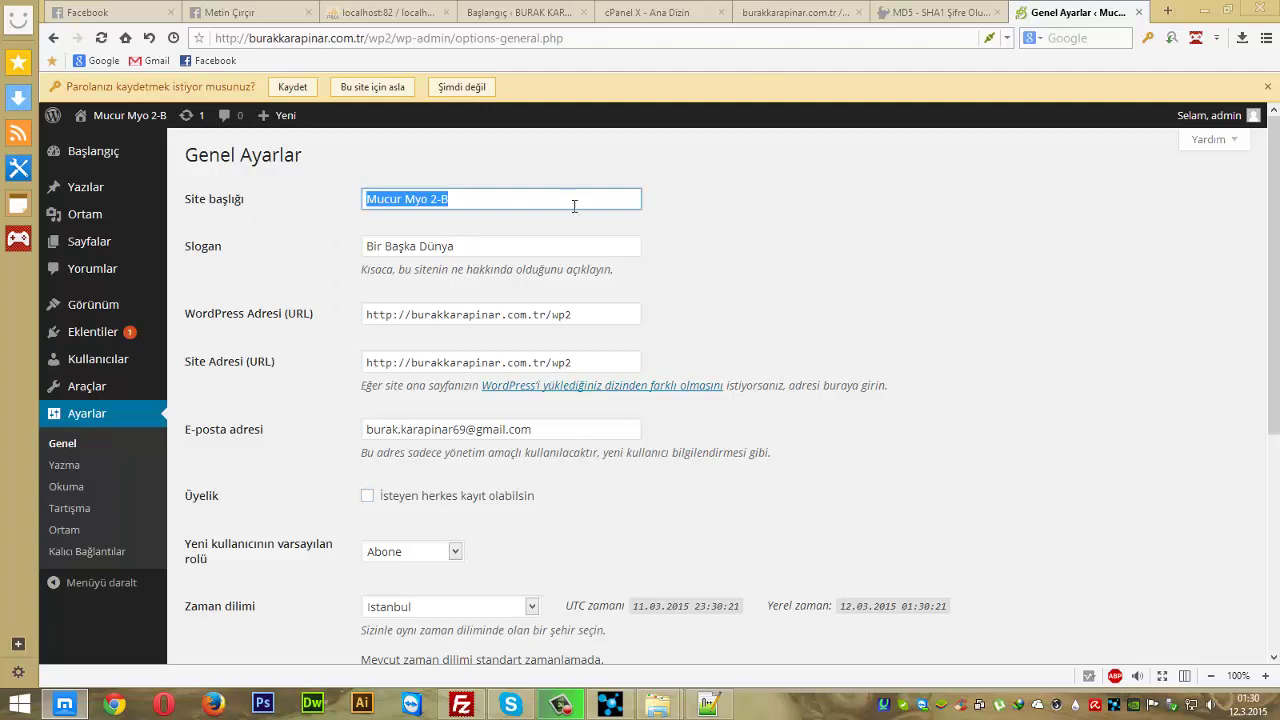
click(501, 207)
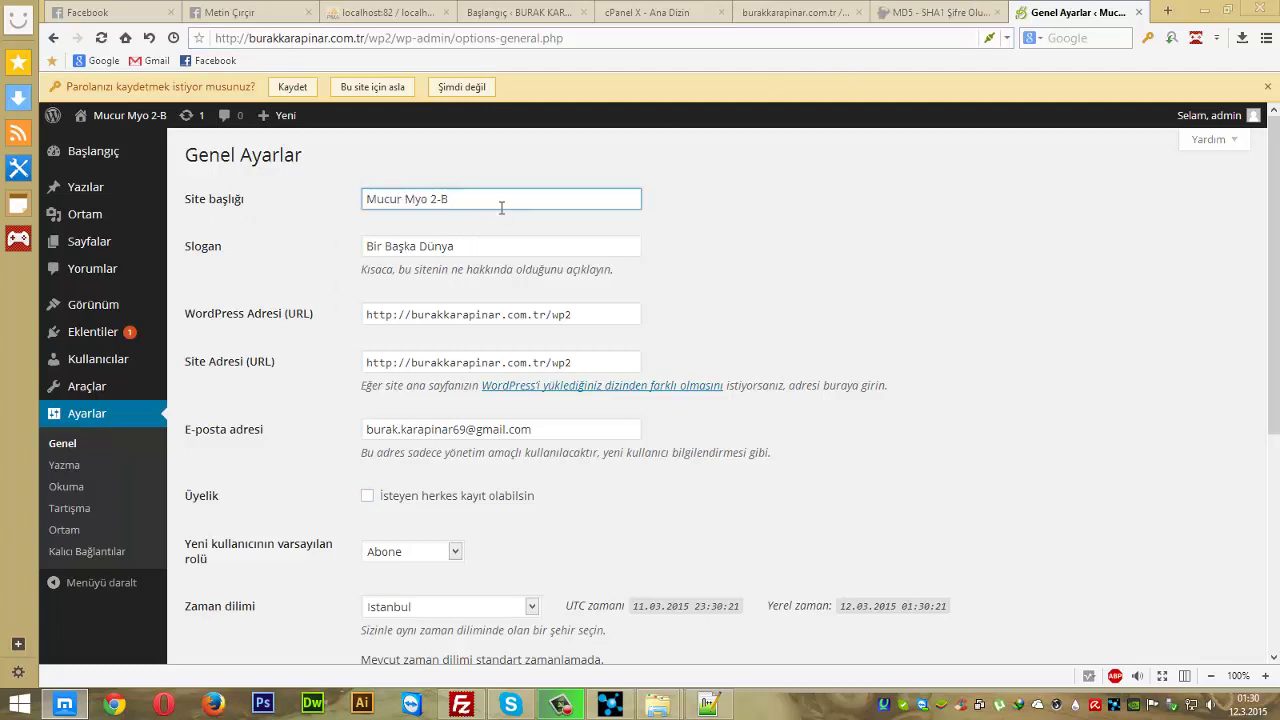
text(BURAK)
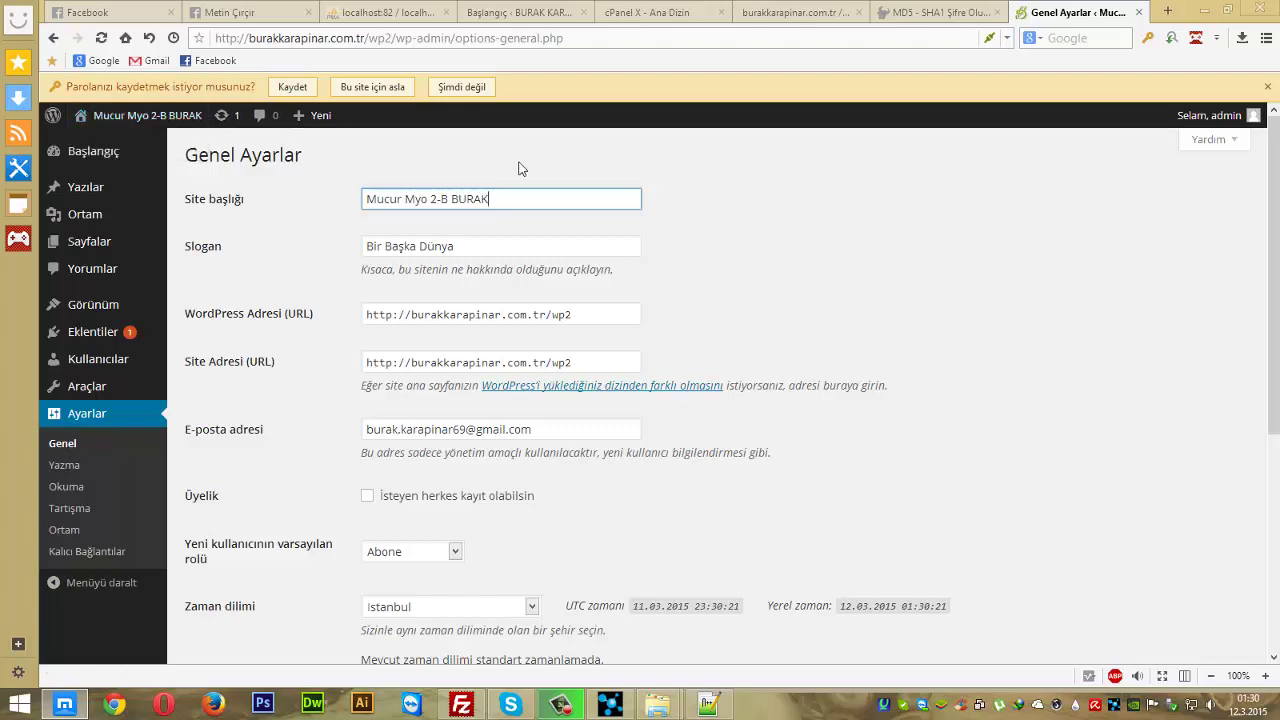
key(BackSpace)
key(BackSpace)
key(BackSpace)
key(BackSpace)
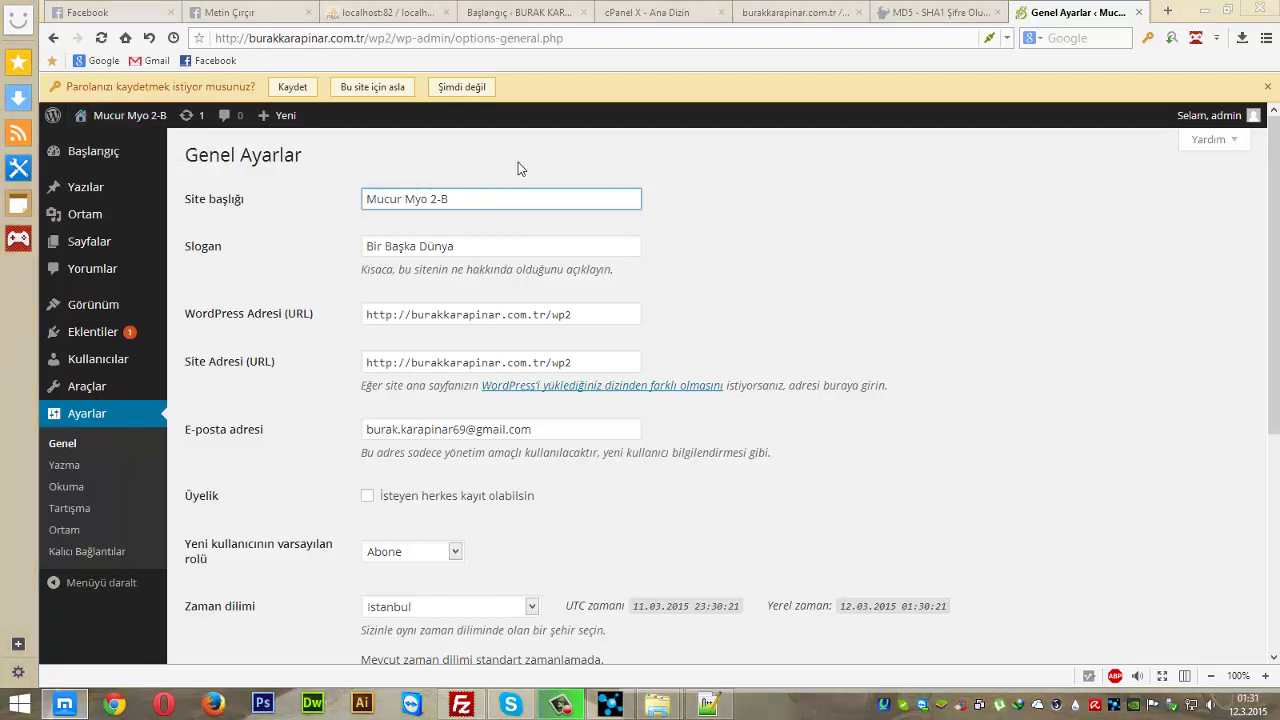
text(URAK)
scroll(298, 580, down, 4)
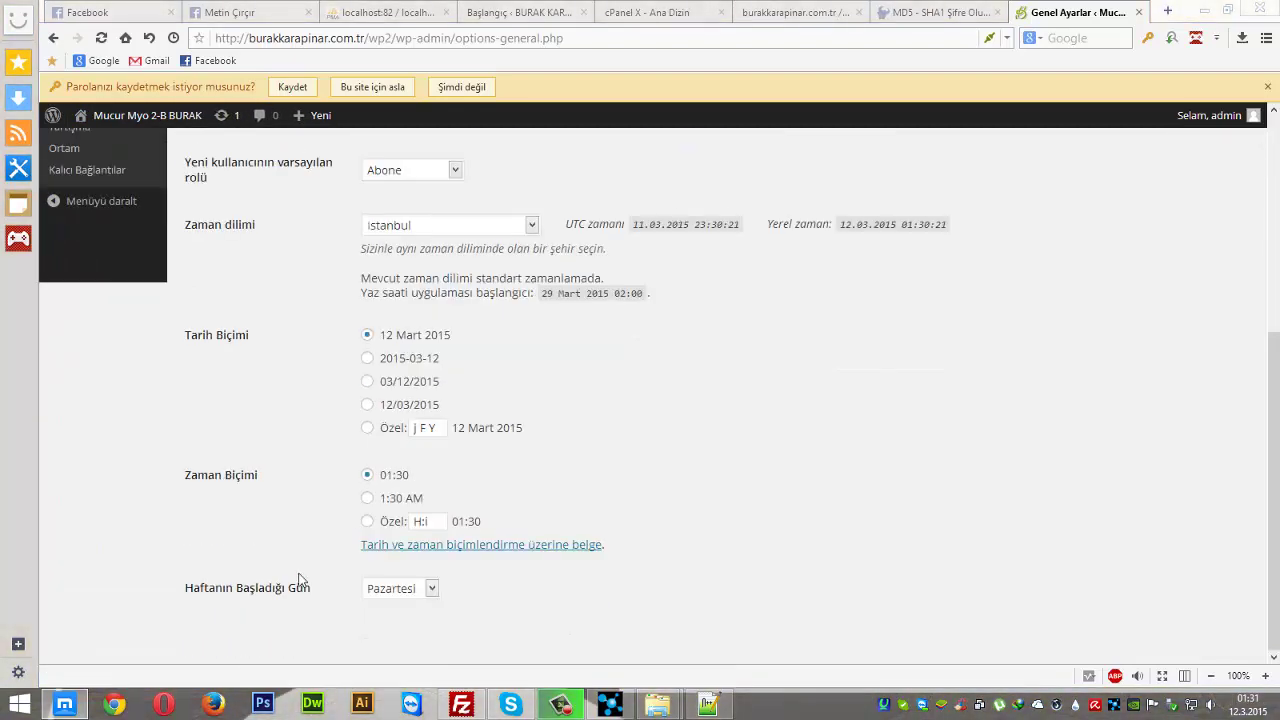
scroll(375, 595, up, 4)
scroll(326, 478, down, 4)
scroll(290, 480, up, 4)
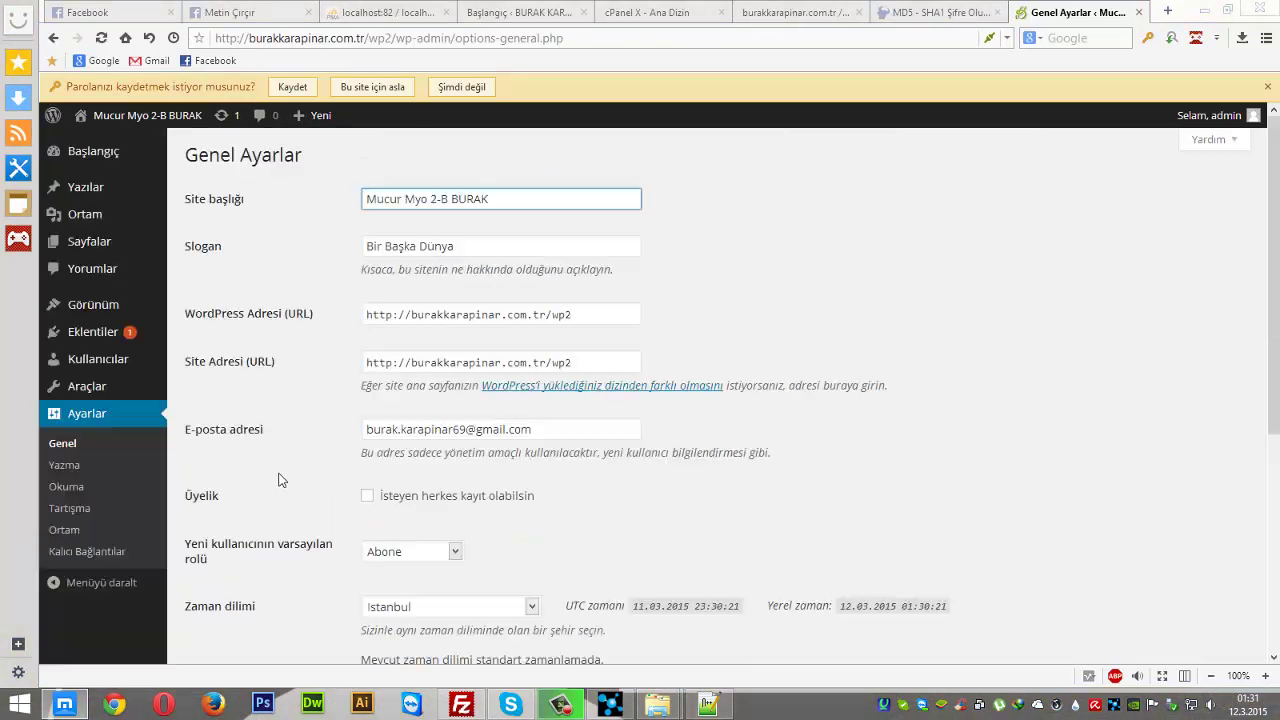
- Reload the General settings page and let the browser remember the login password
click(97, 443)
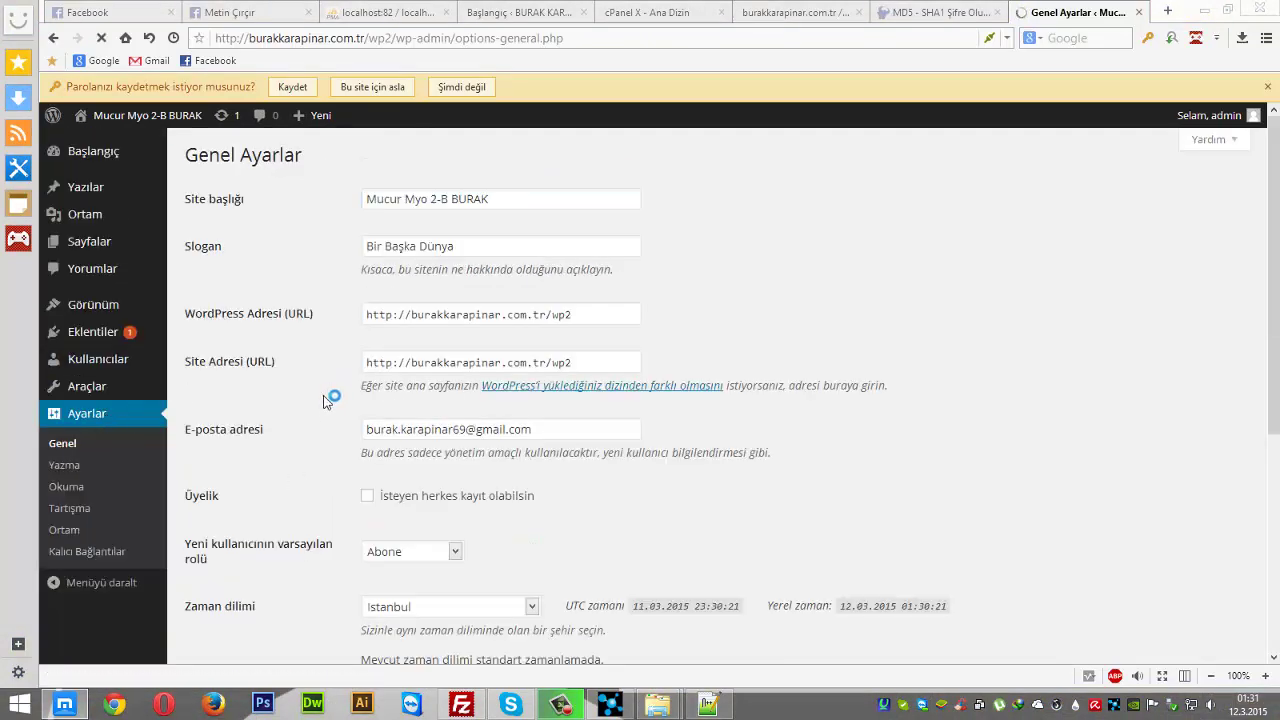
scroll(320, 405, down, 4)
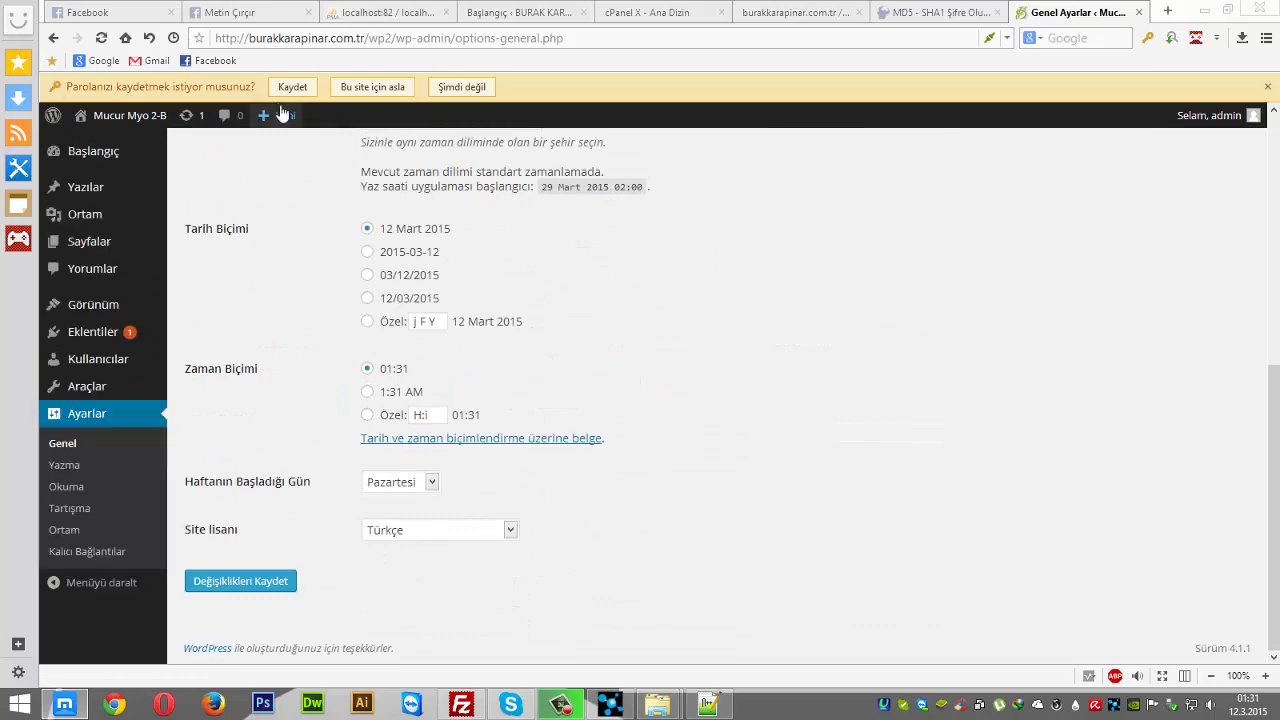
click(284, 88)
scroll(280, 463, up, 5)
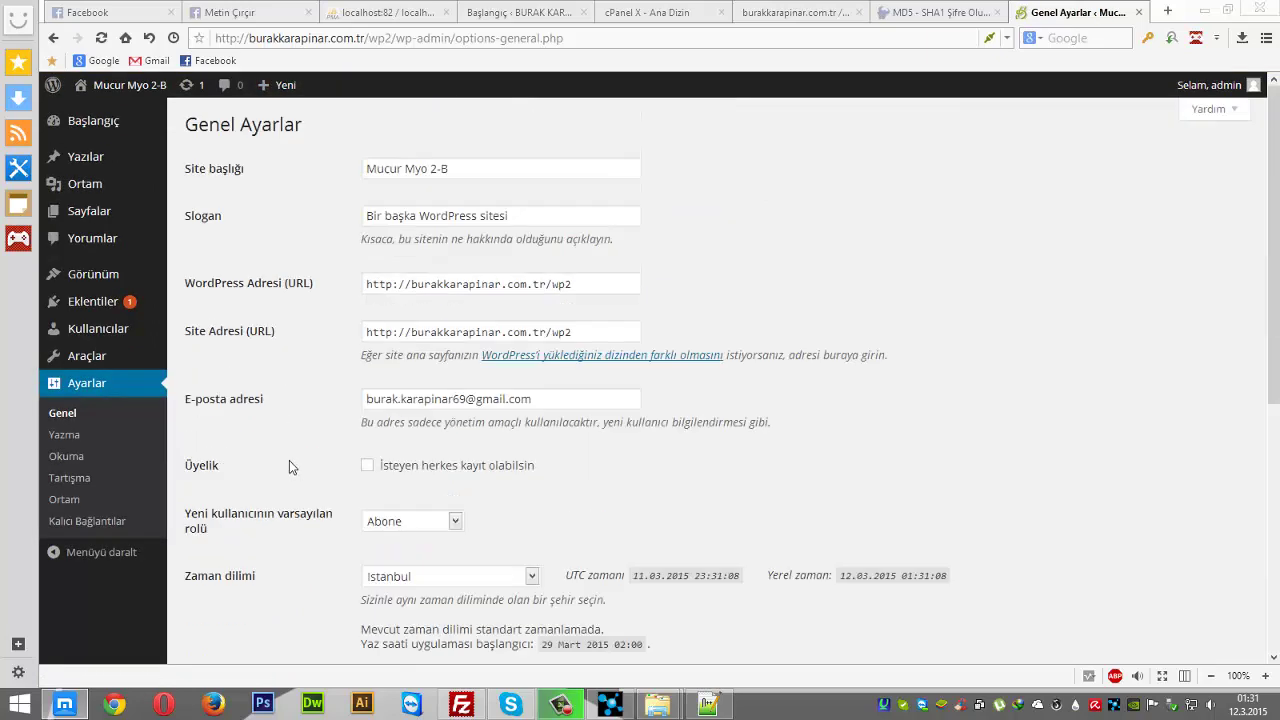
- Add 'BURAK' to the site title again and save the general settings
click(485, 177)
text(BURAK)
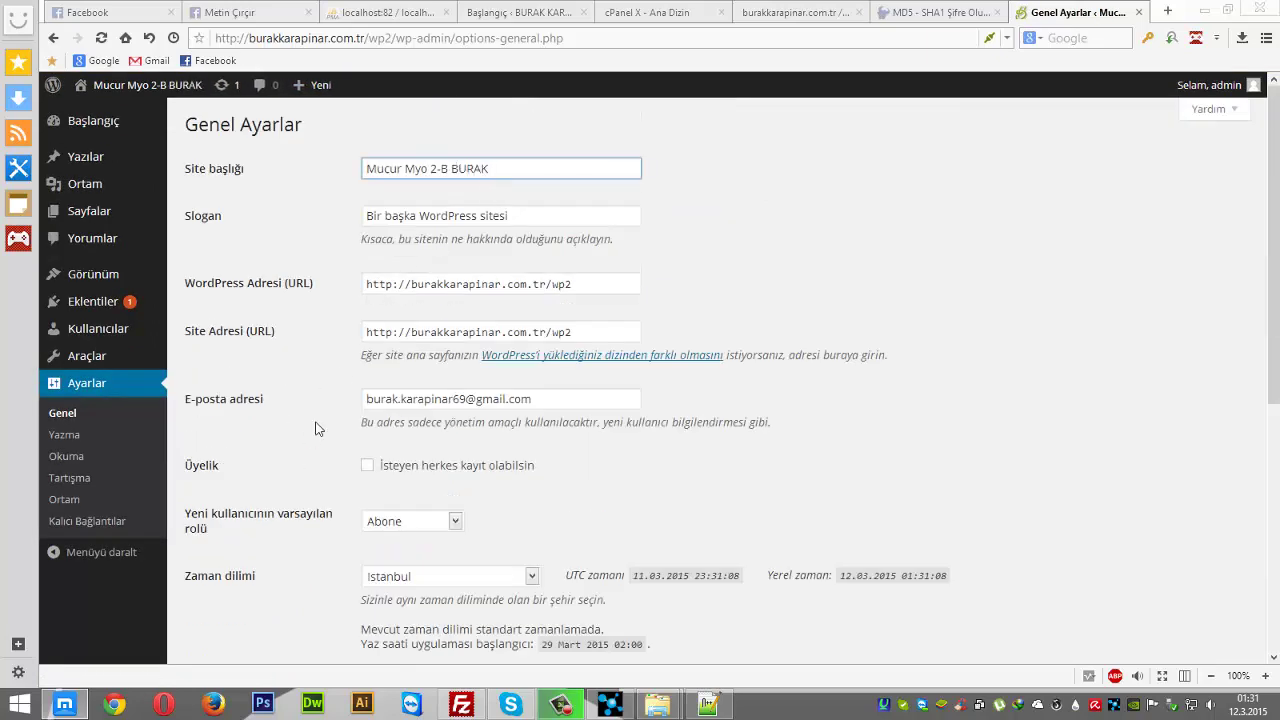
scroll(315, 428, down, 5)
click(240, 582)
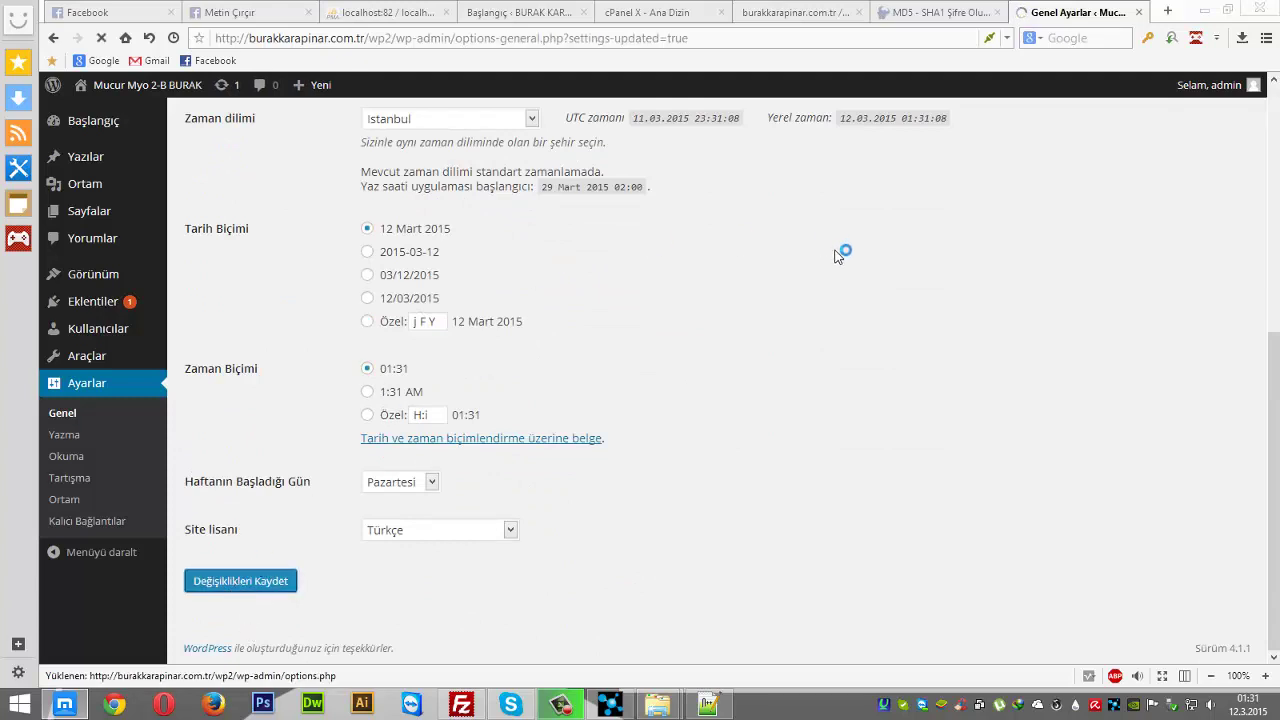
- View the site's front page in a new tab to check the title, then return
mouse_move(165, 88)
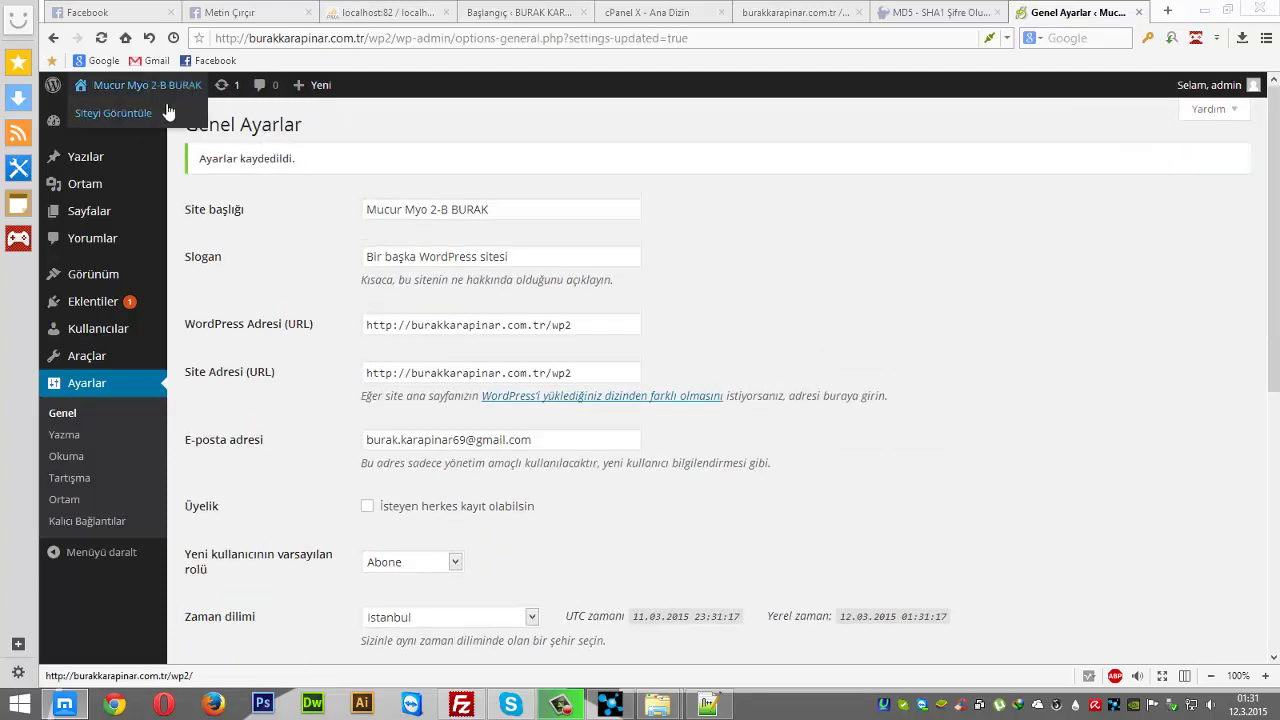
middle_click(197, 112)
click(1088, 12)
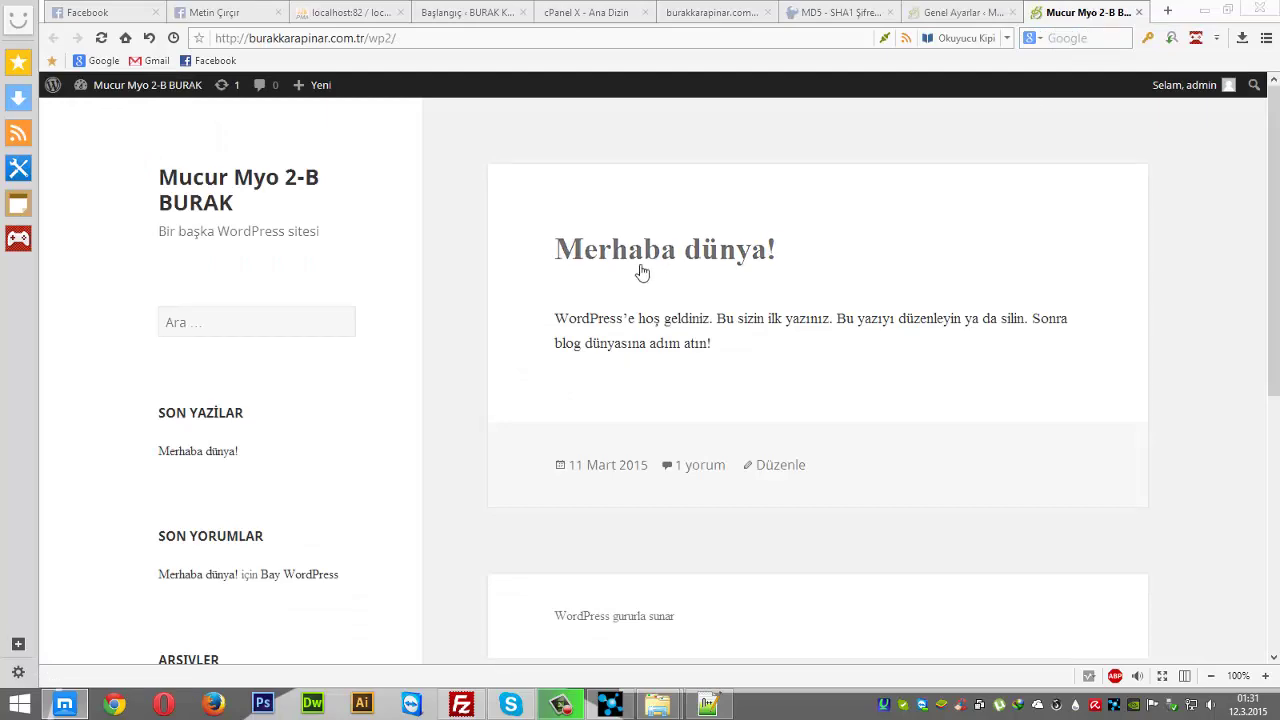
scroll(700, 200, down, 2)
click(930, 12)
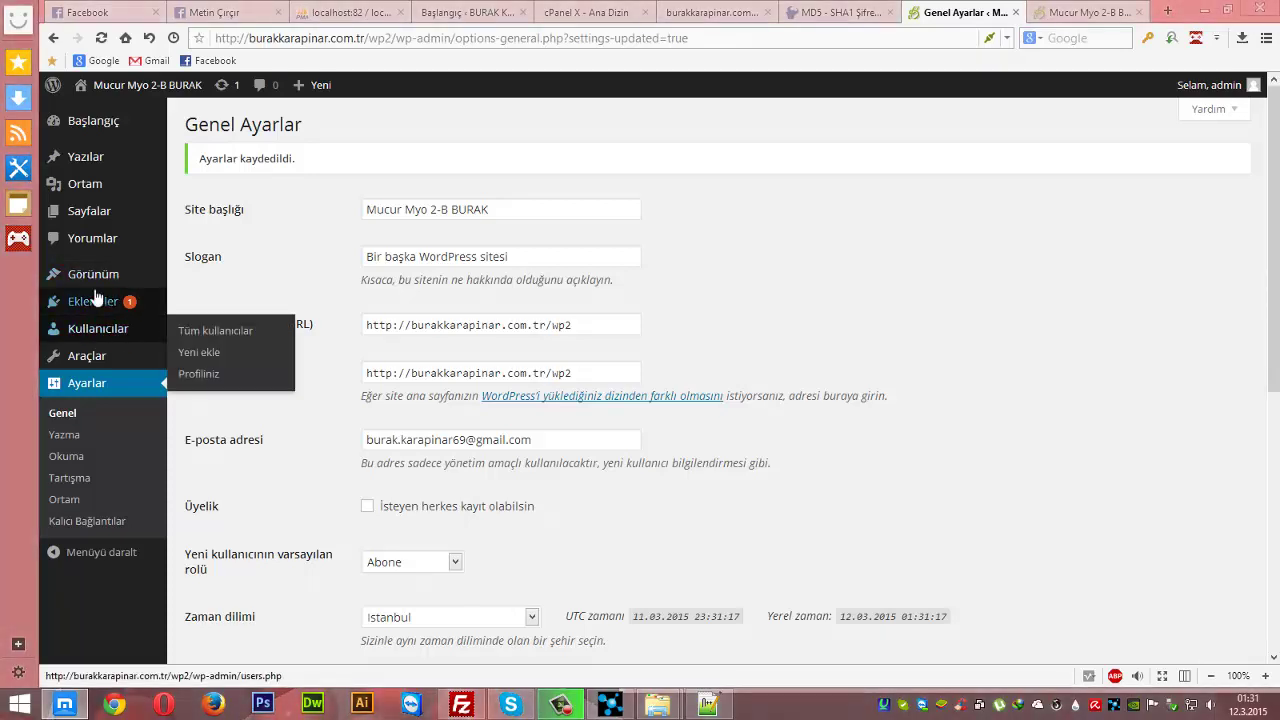
- From Temalar, reach the Yeni ekle theme page, after briefly trying the Tema Yükle form
click(200, 284)
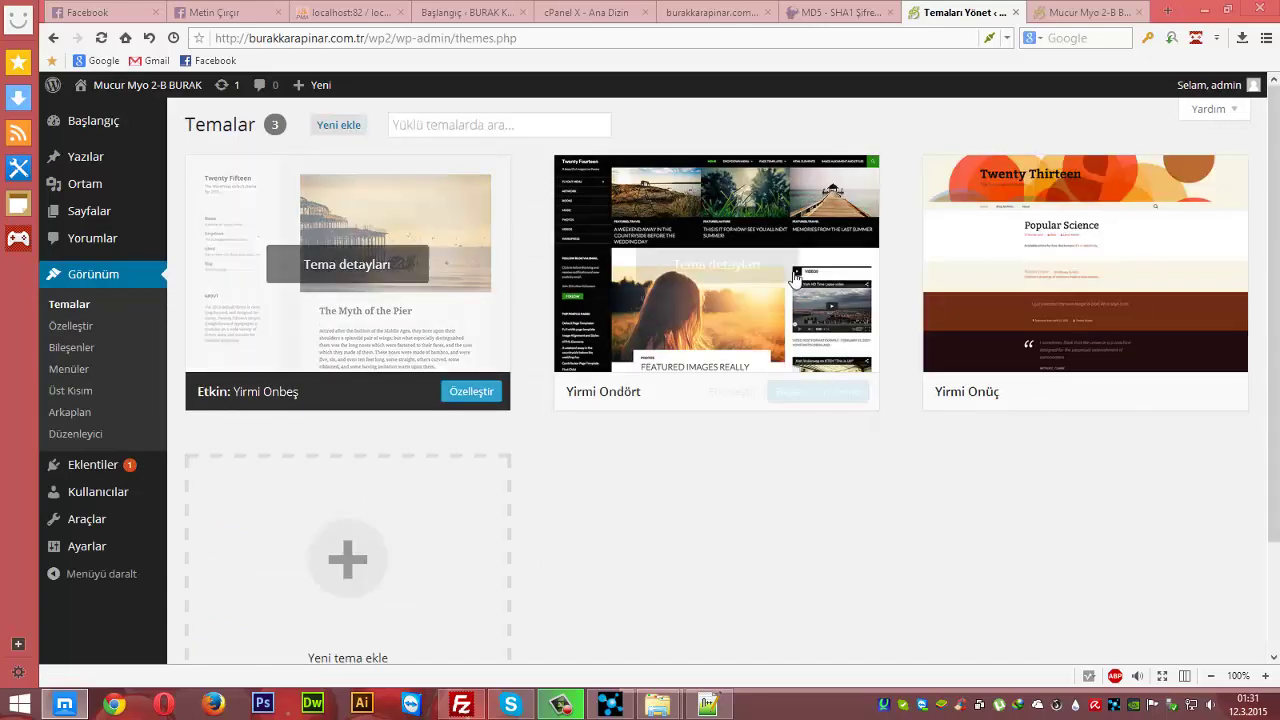
mouse_move(403, 264)
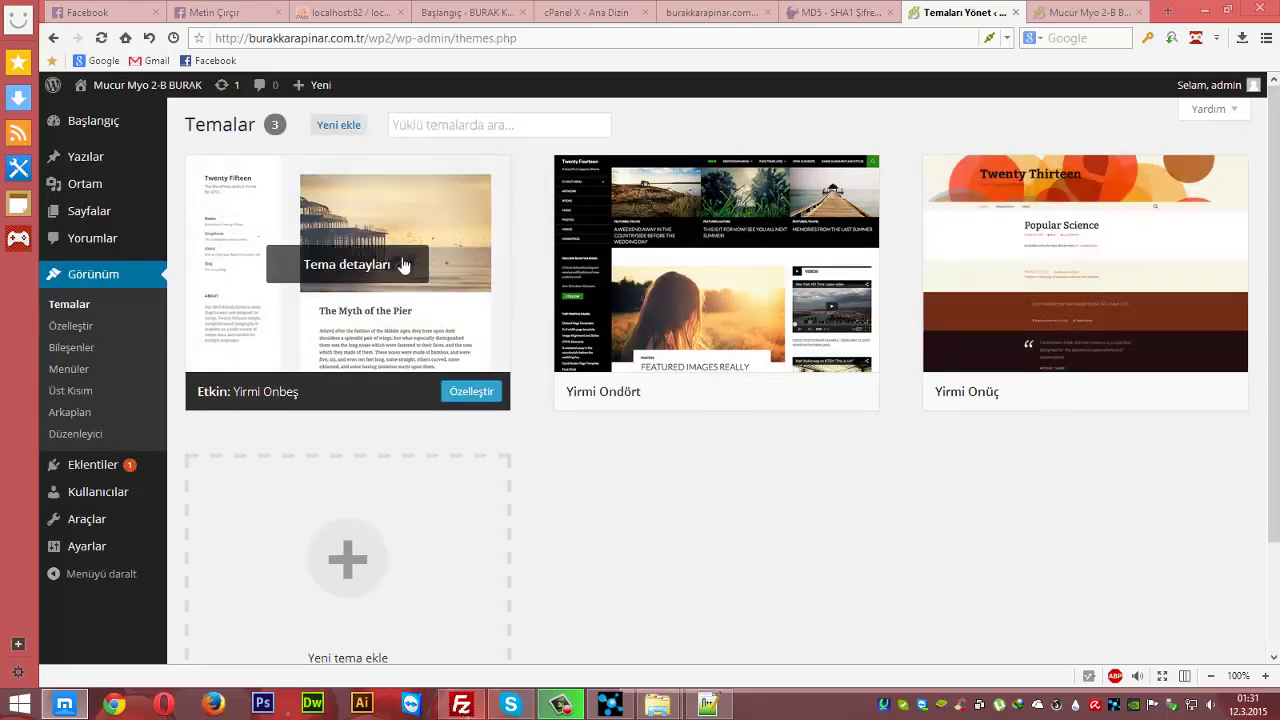
click(348, 134)
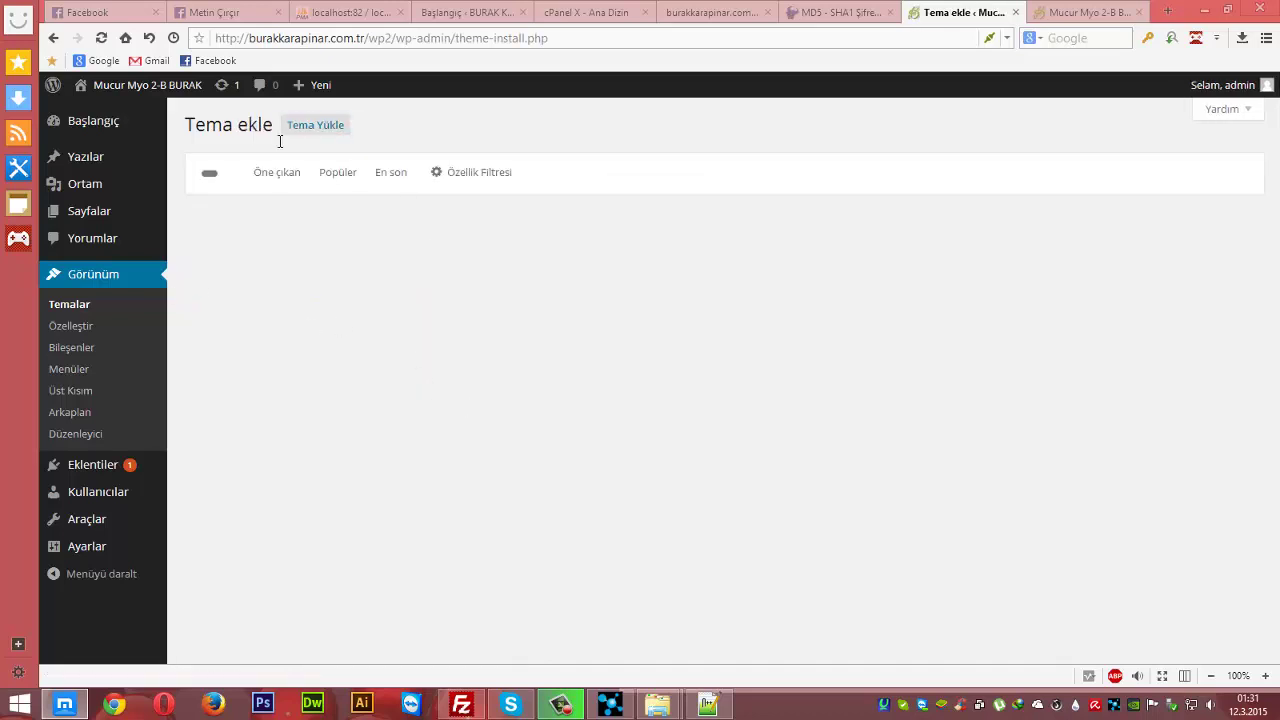
click(308, 135)
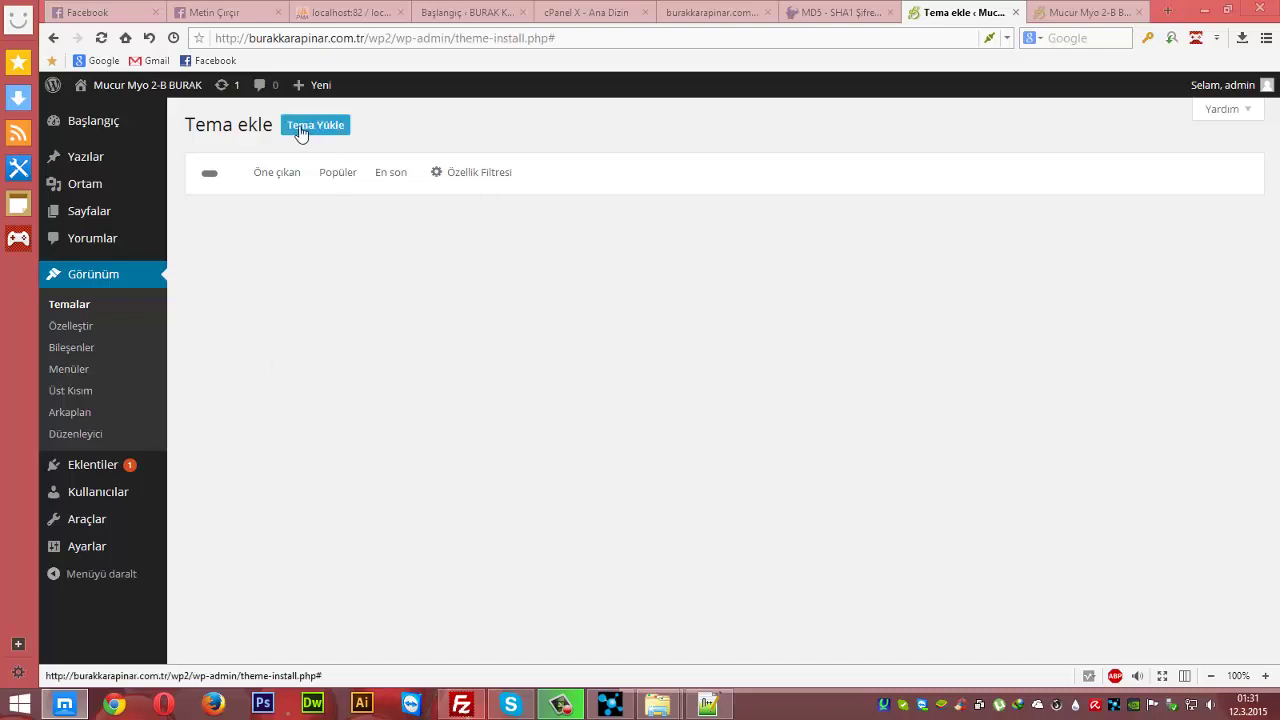
click(87, 306)
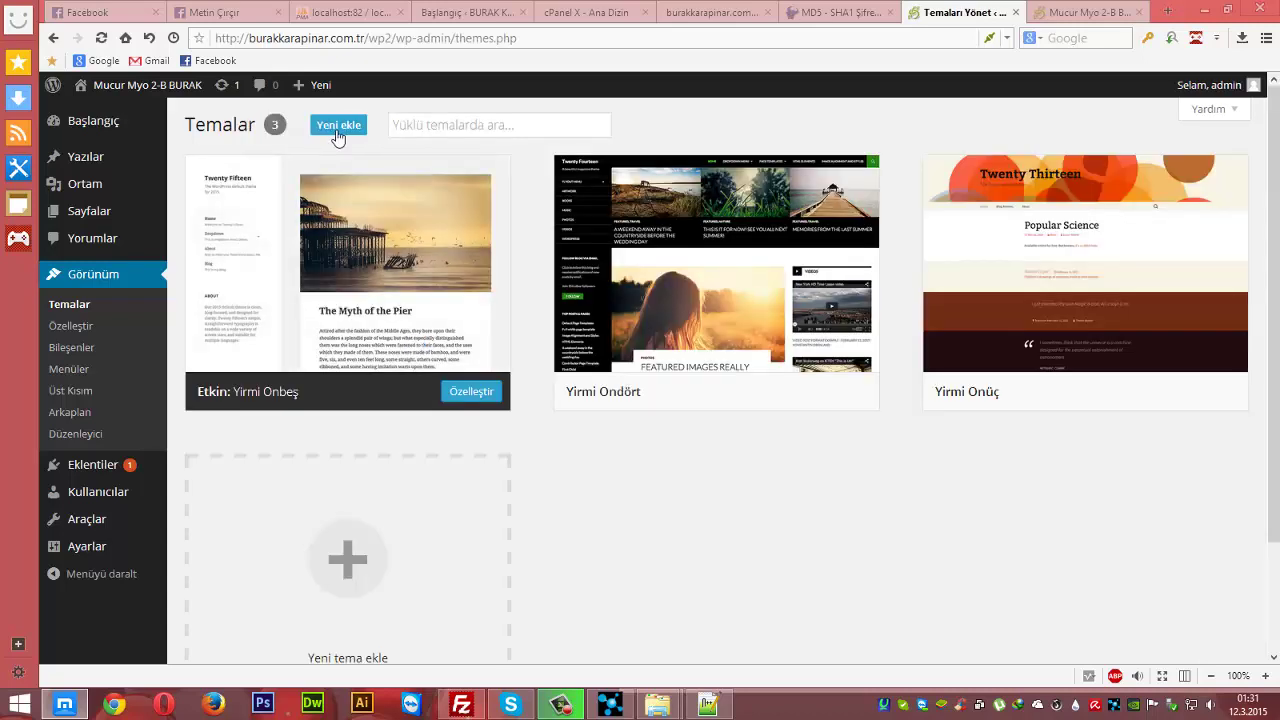
click(337, 128)
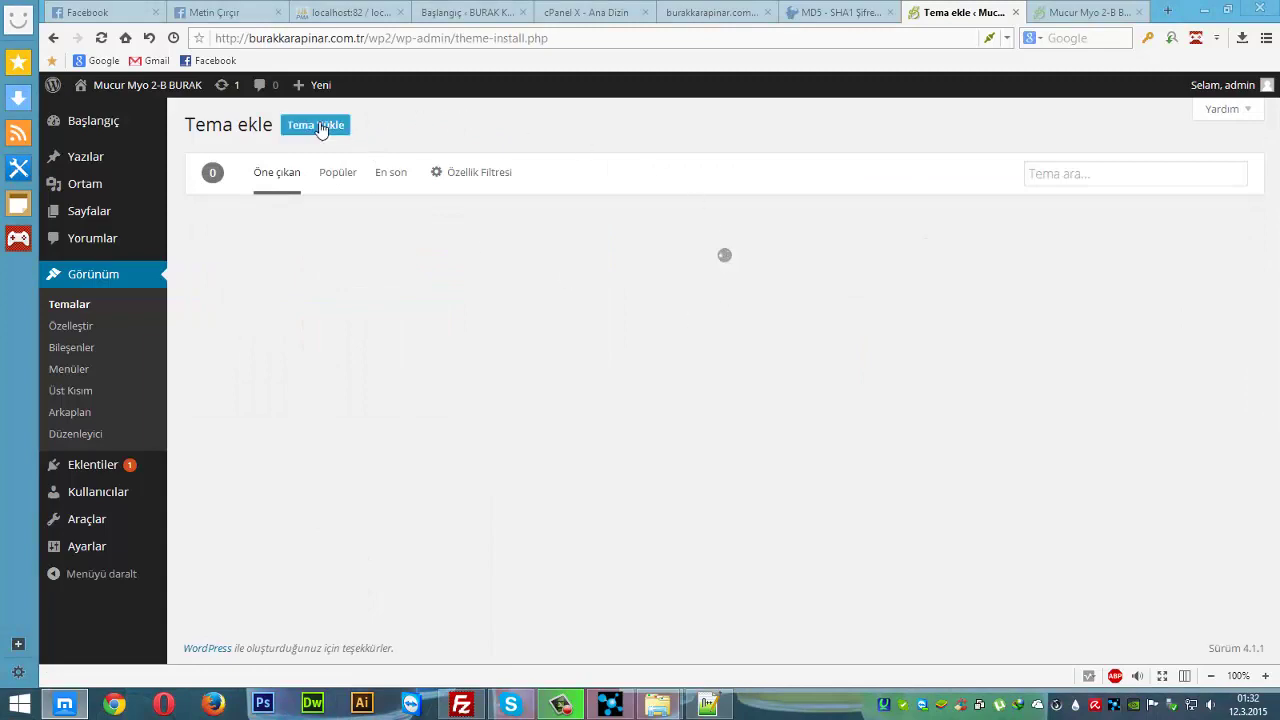
- Upload cherry_wp_2.4.0.zip through Tema Yükle and start Şimdi Kur installation
click(327, 131)
click(597, 268)
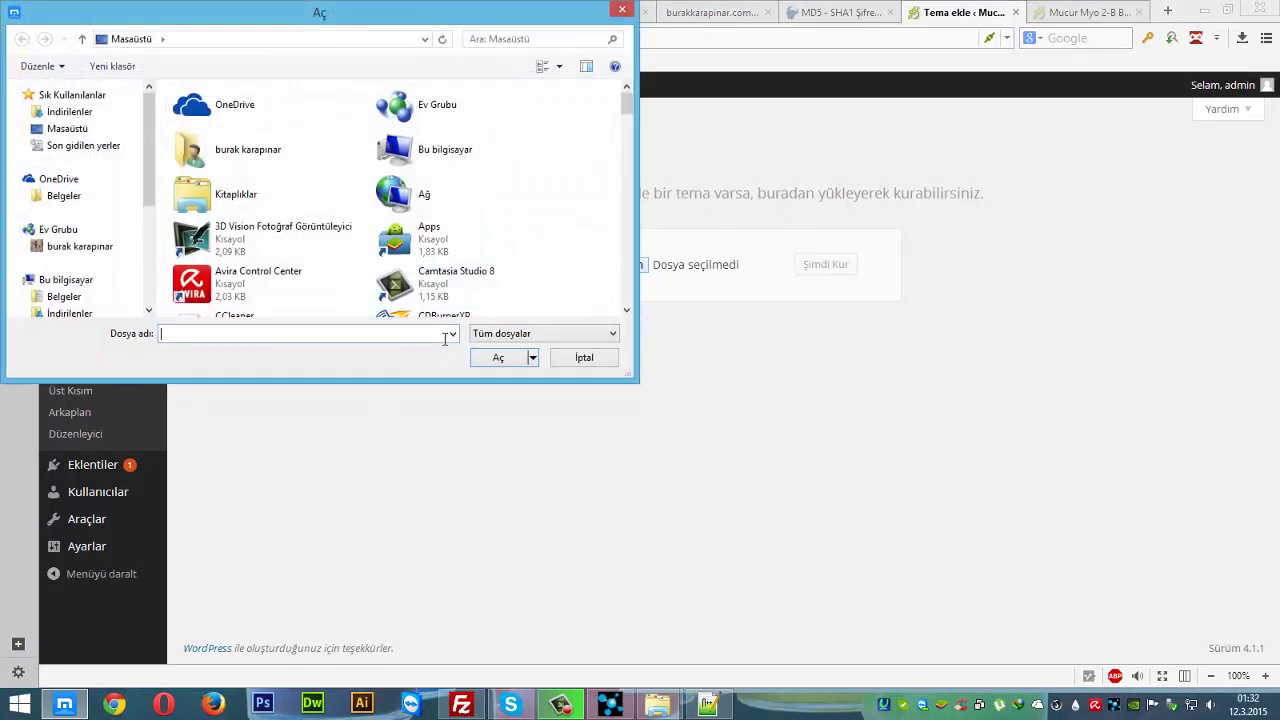
text(c)
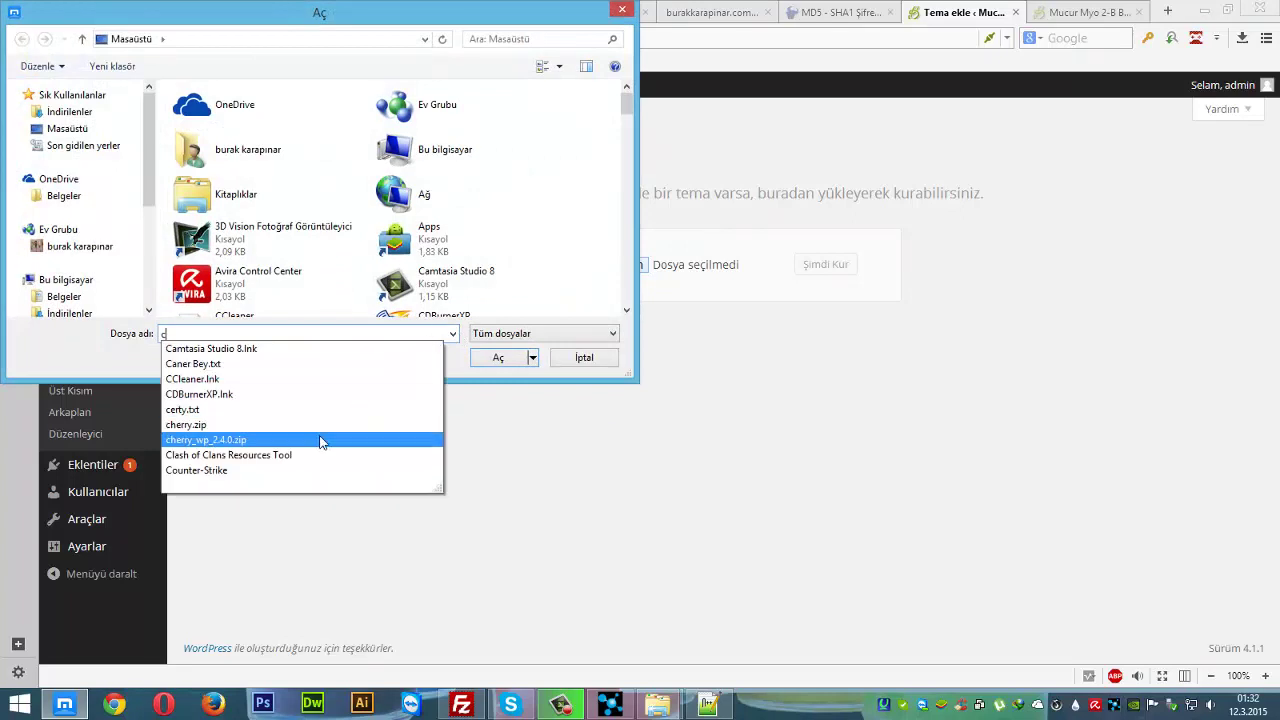
click(322, 442)
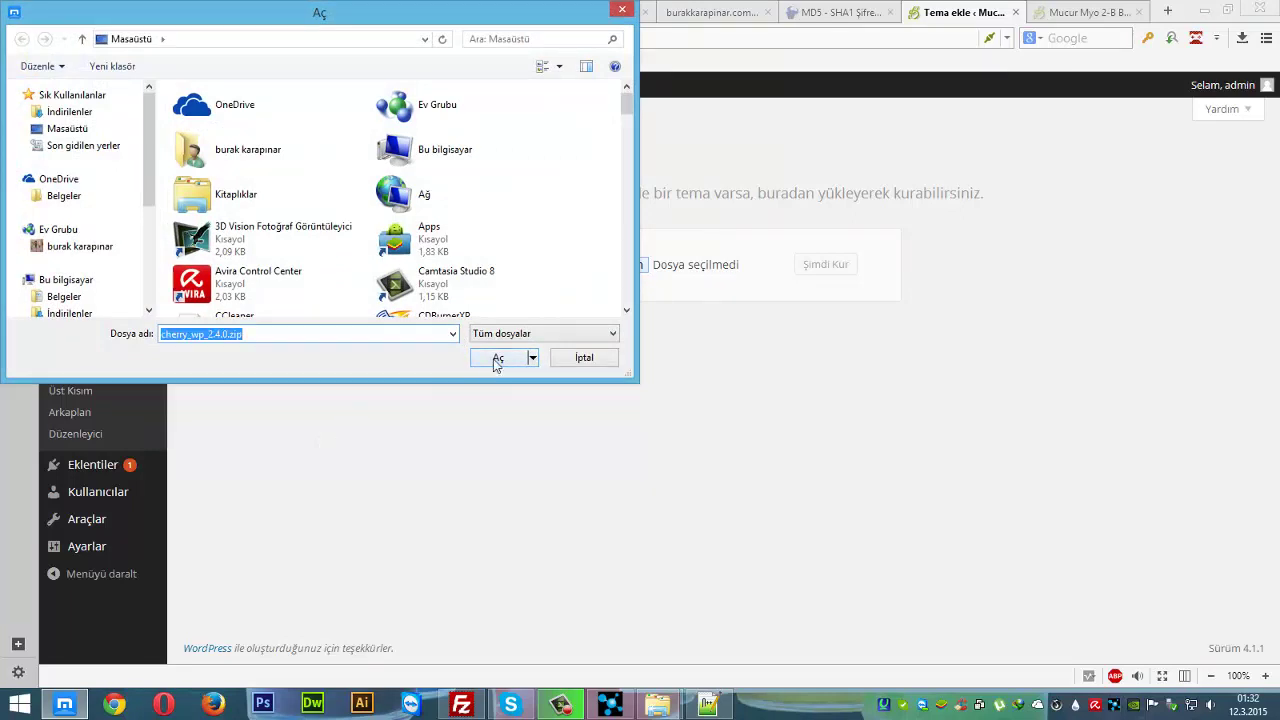
click(497, 358)
click(808, 271)
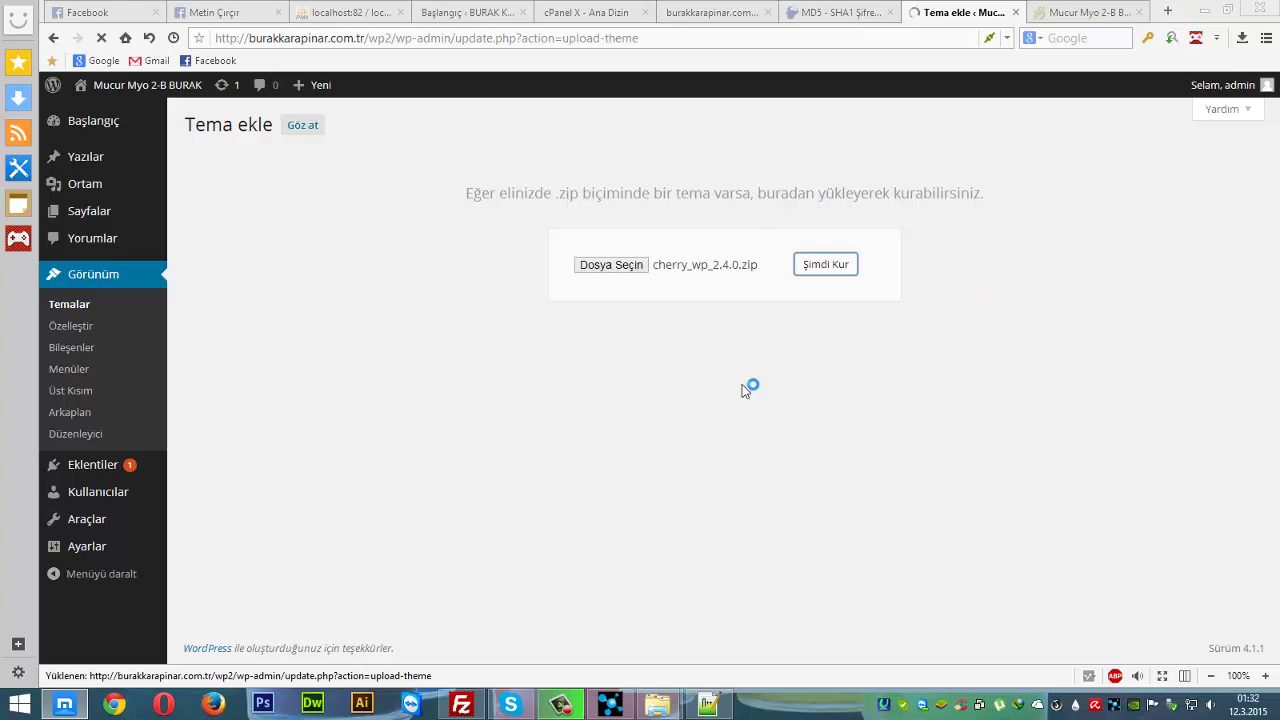
click(1062, 20)
- Browse the live site's Genel category and home page, then return to the upload tab and show the desktop
scroll(886, 491, down, 3)
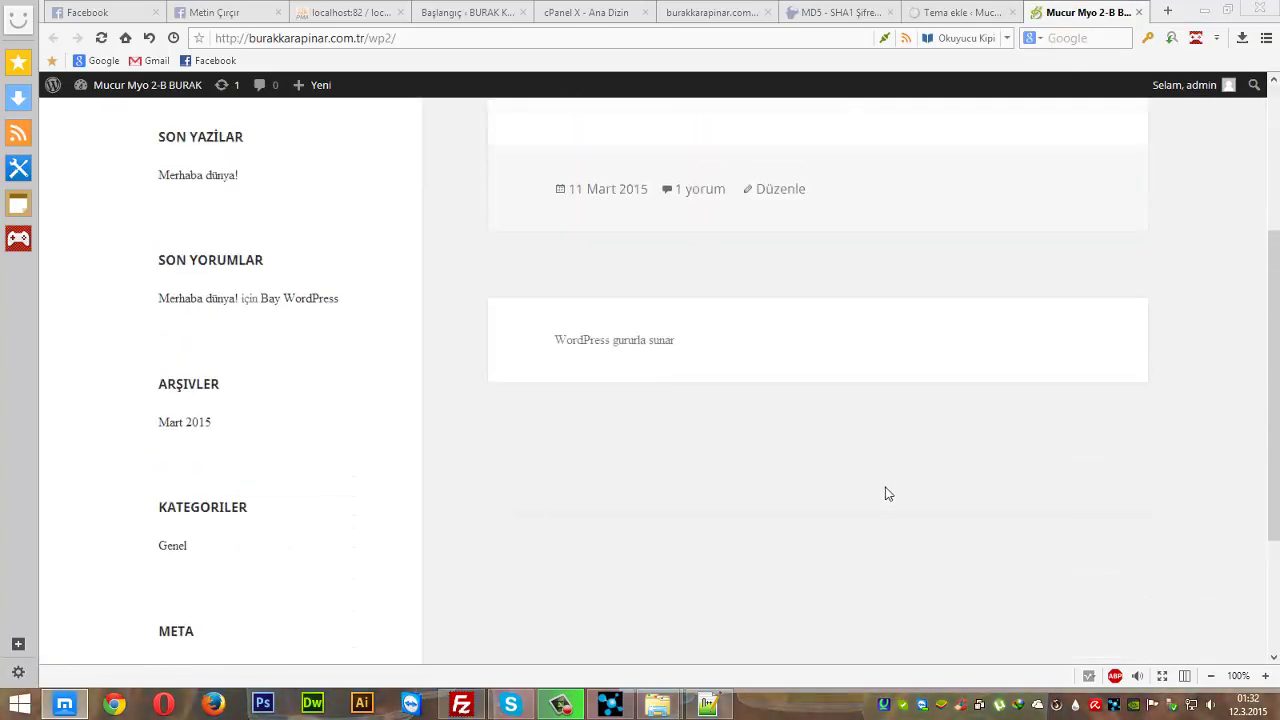
scroll(668, 441, up, 2)
scroll(668, 441, down, 2)
drag(257, 560, 134, 566)
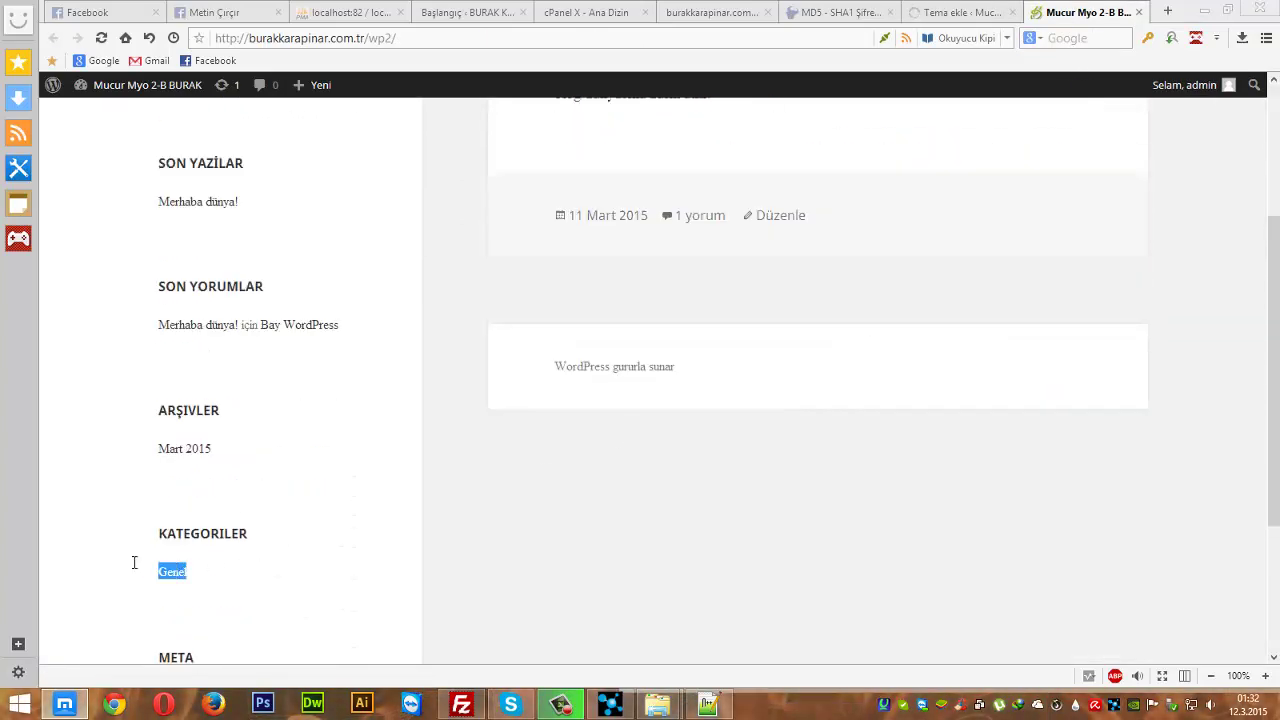
click(251, 597)
scroll(290, 532, up, 3)
scroll(403, 563, down, 4)
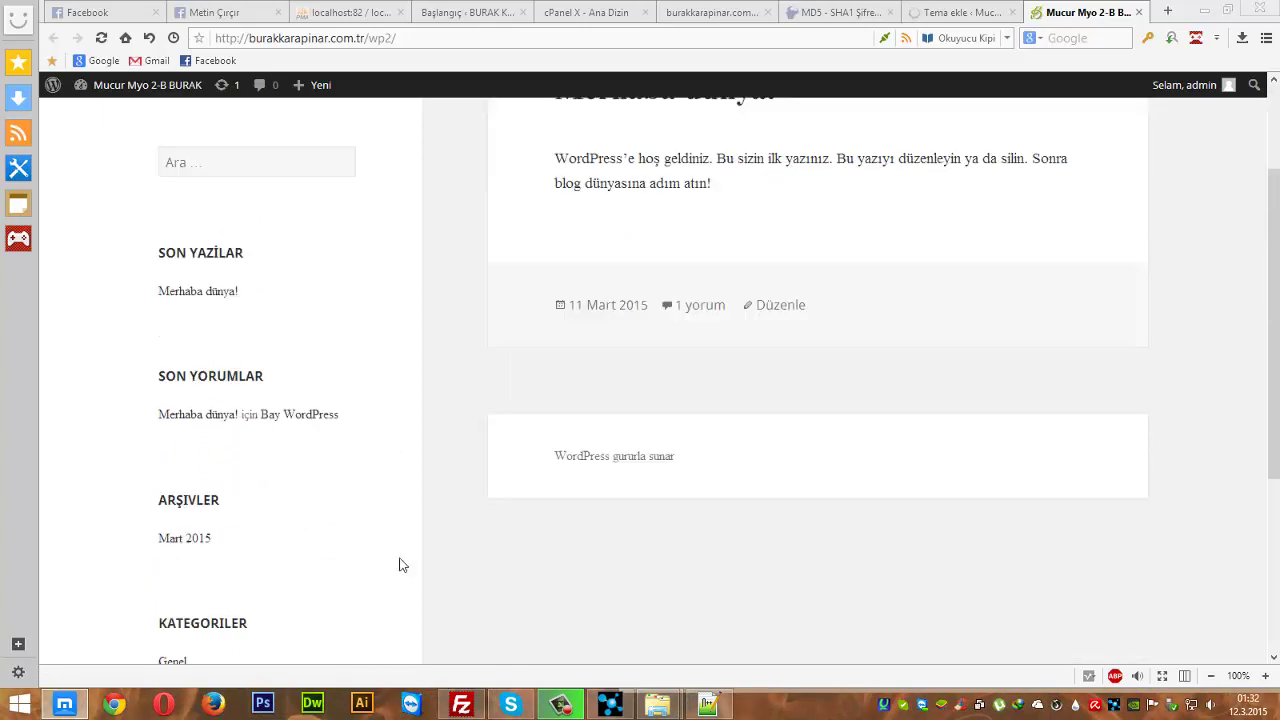
click(172, 421)
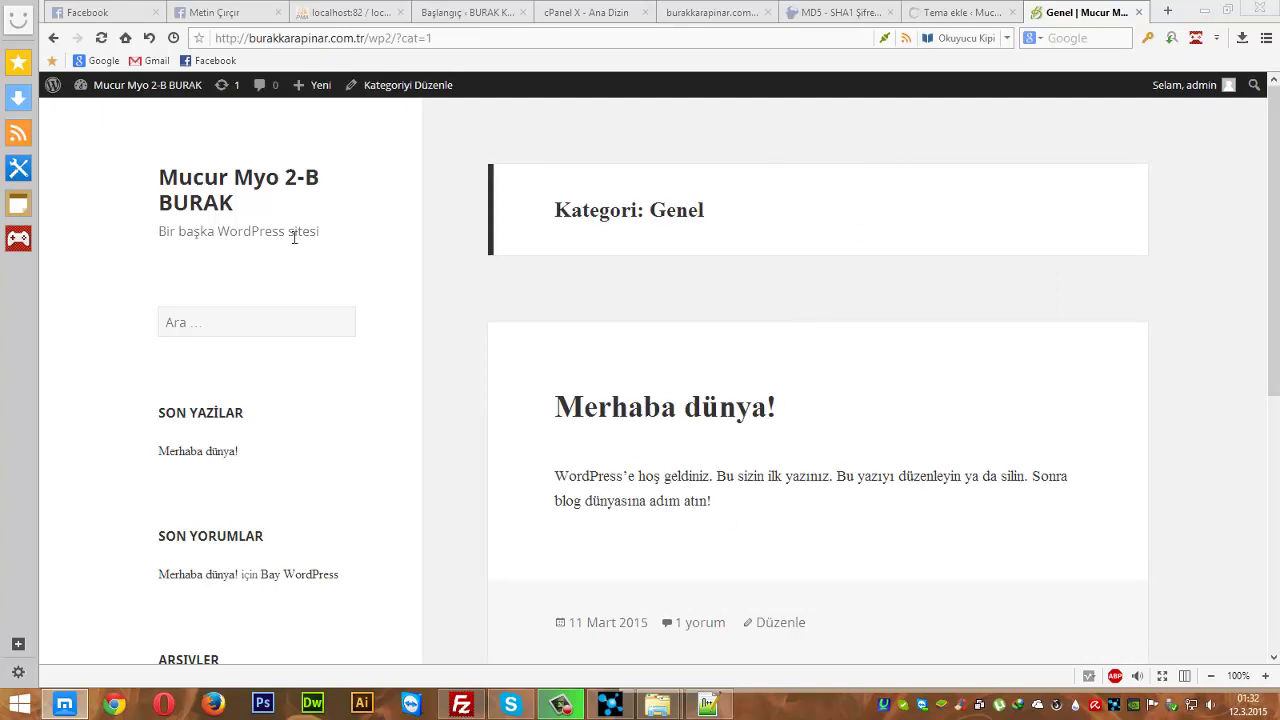
click(165, 180)
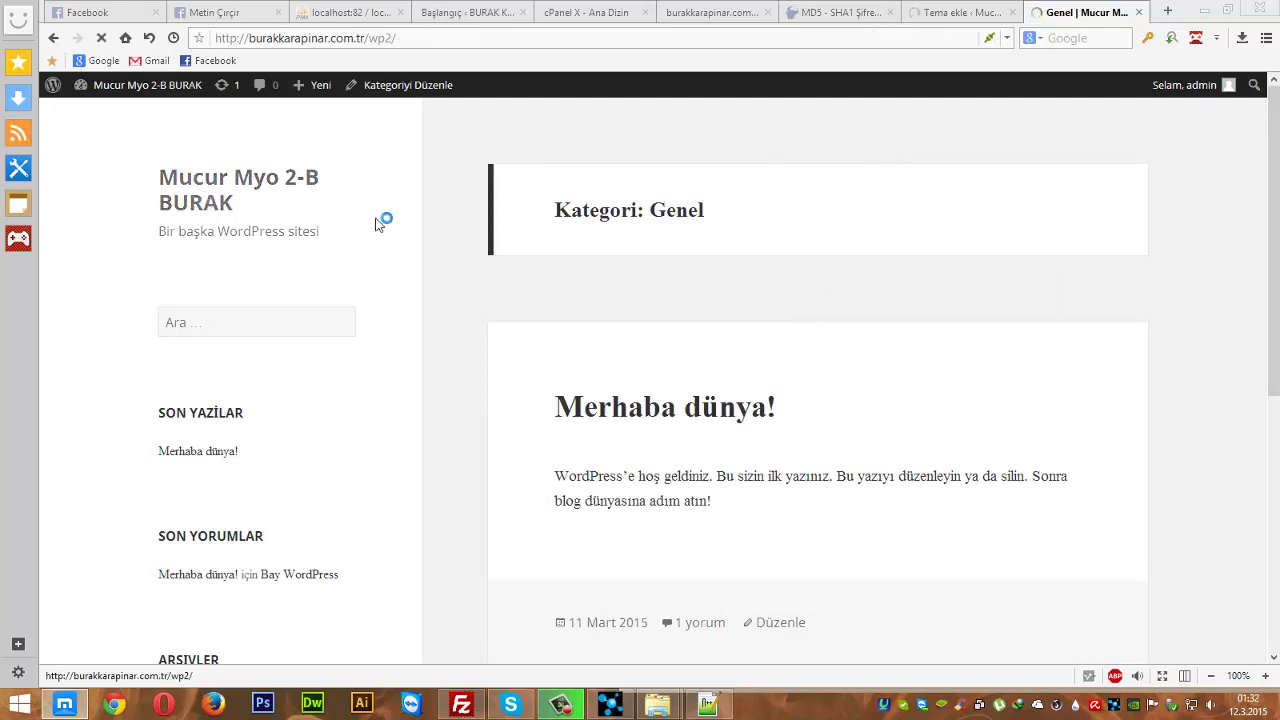
click(938, 12)
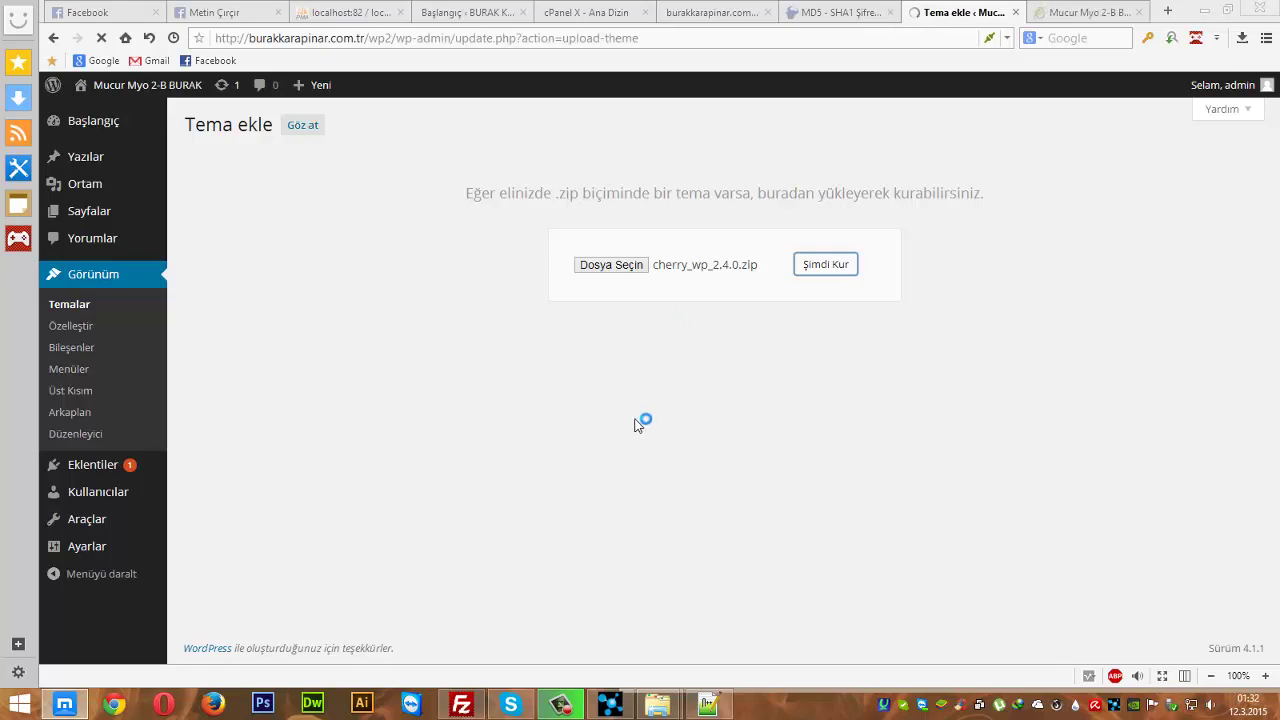
key(super+d)
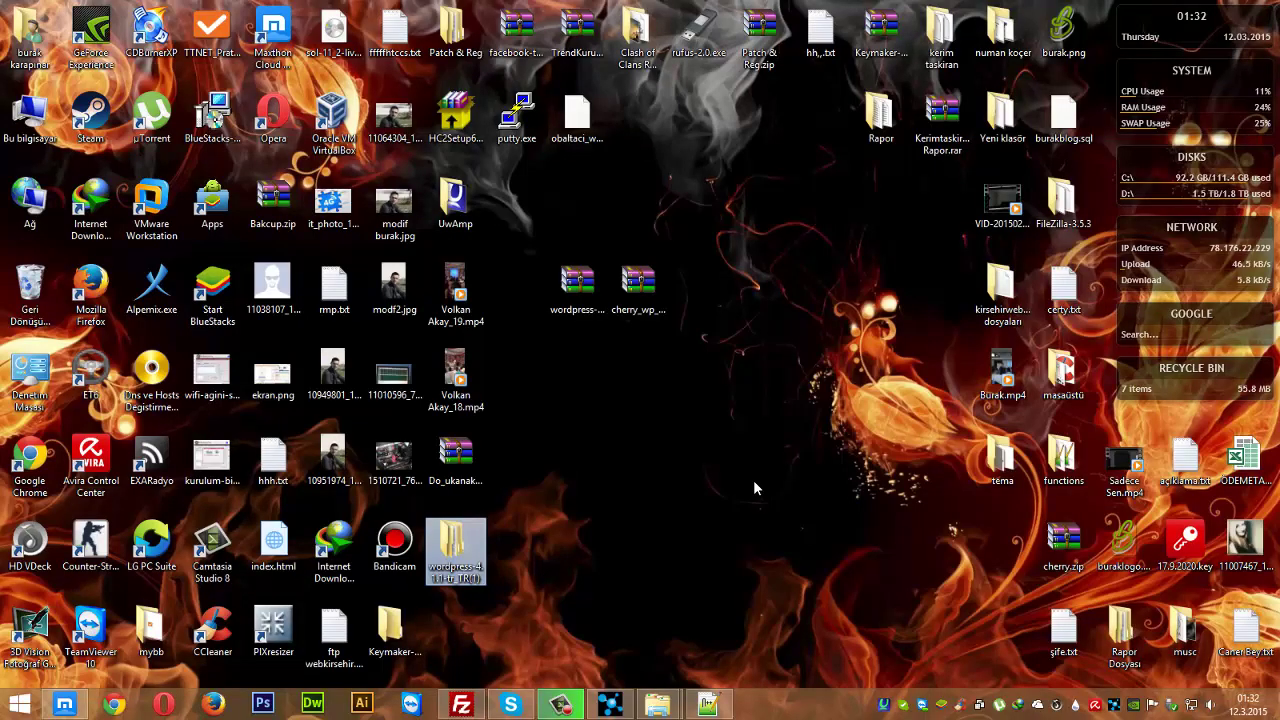
- Check the cherry_wp zip's properties and open it in WinRAR down to Cherry_Theme_Files_v2.4.0
right_click(619, 310)
click(684, 641)
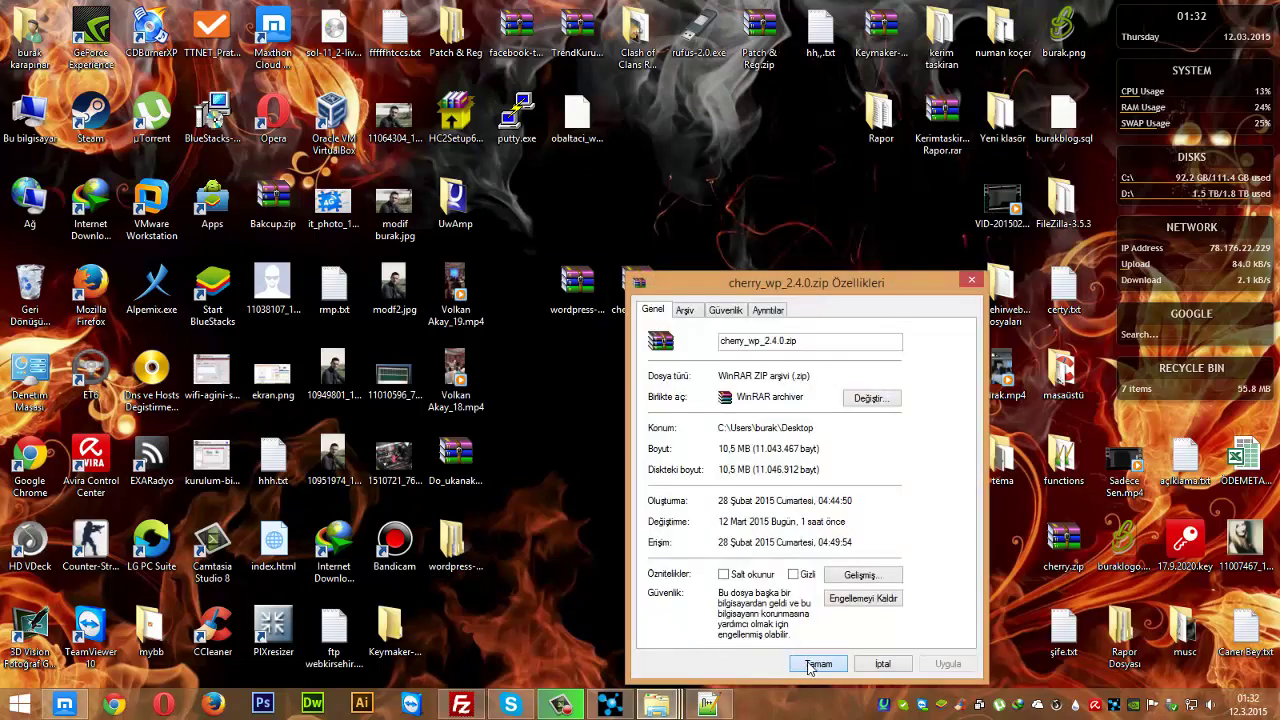
click(812, 664)
double_click(622, 289)
double_click(220, 281)
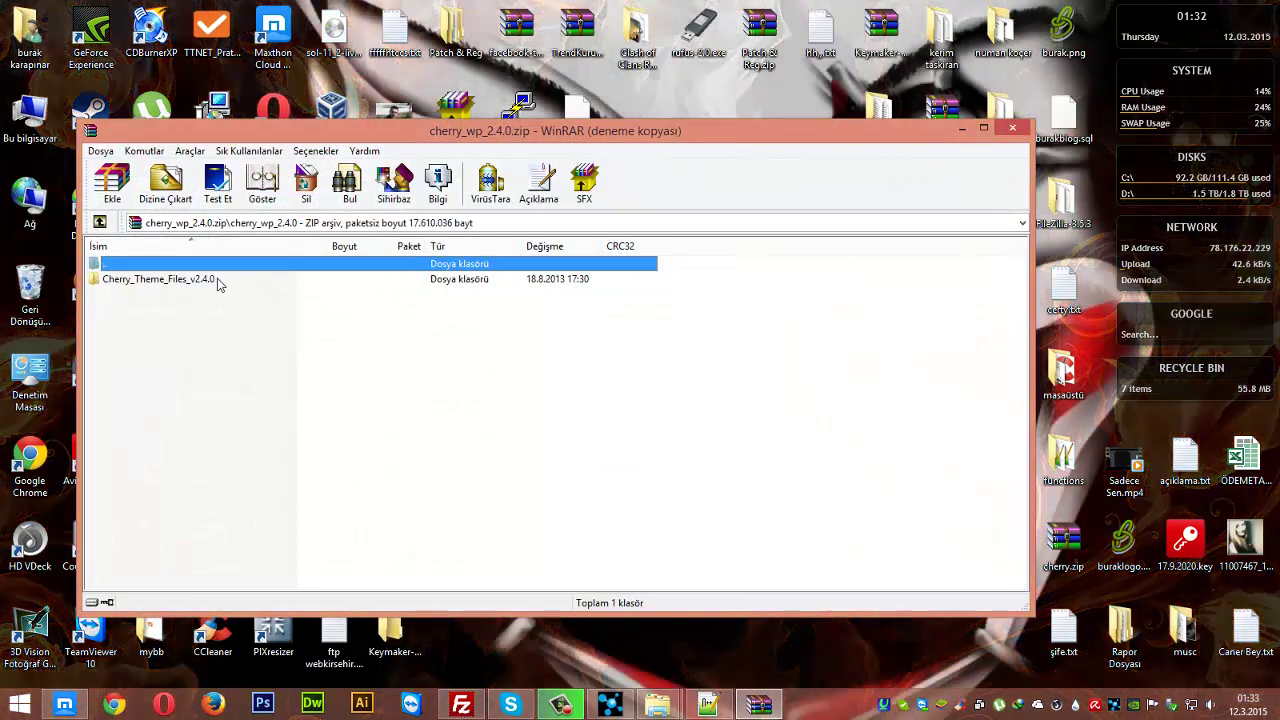
double_click(220, 281)
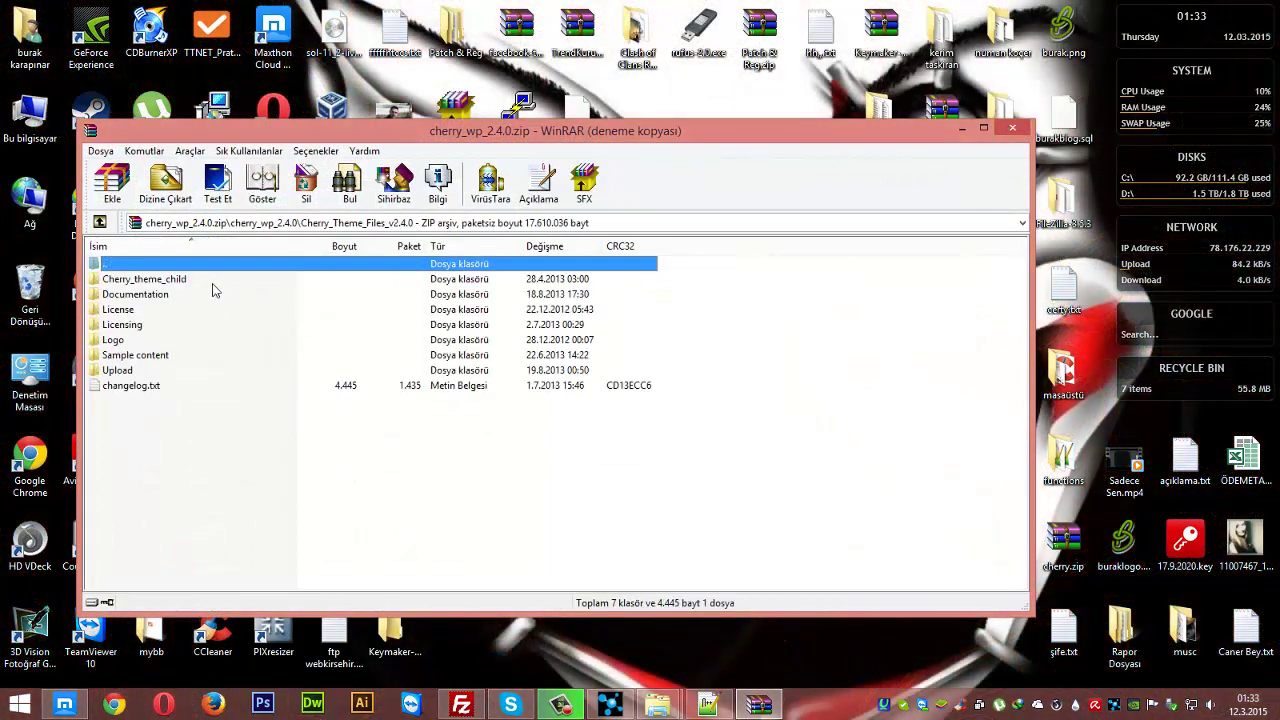
- Browse the Upload, License and Documentation folders, then return to the WordPress browser window
double_click(117, 370)
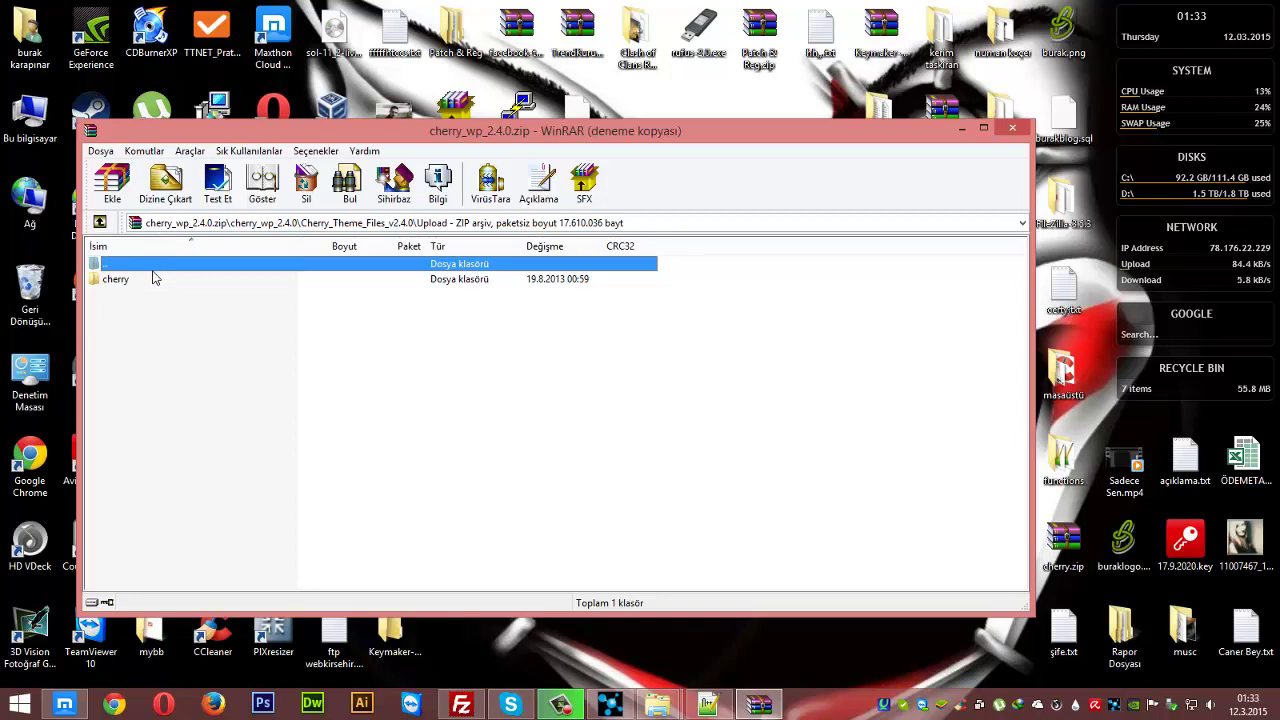
key(BackSpace)
double_click(155, 312)
double_click(155, 265)
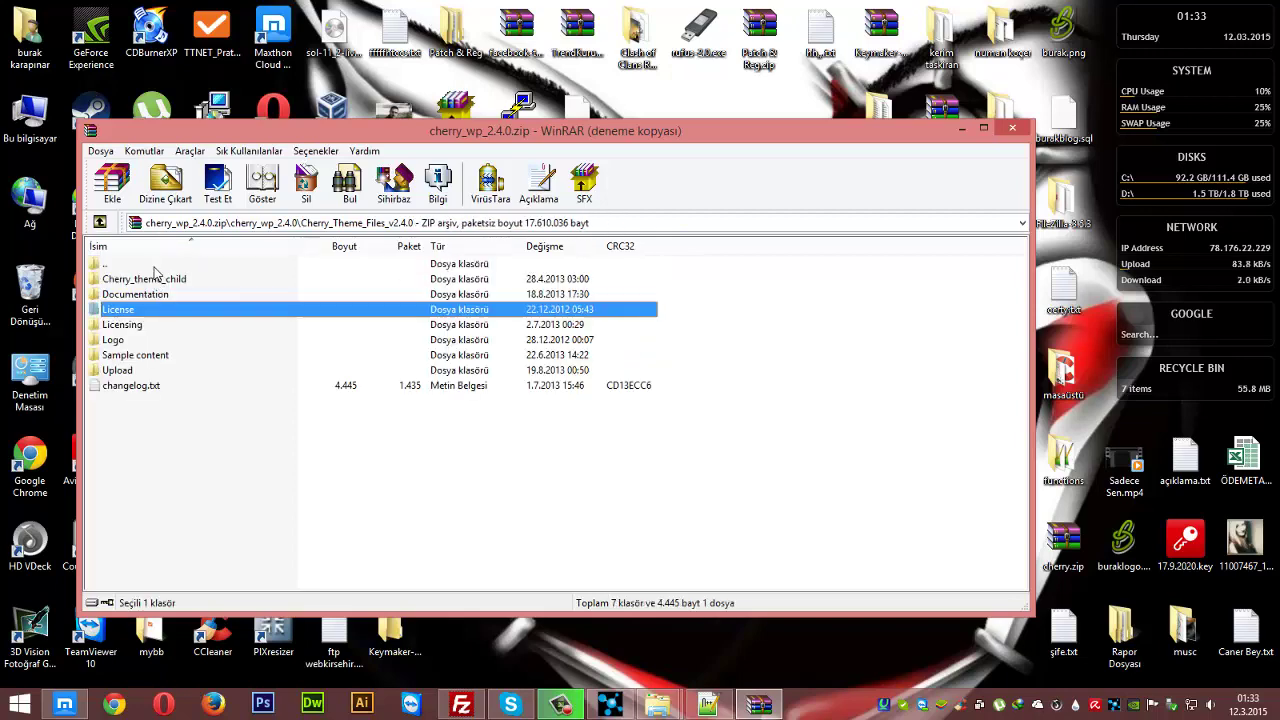
click(157, 292)
double_click(157, 292)
double_click(166, 264)
click(167, 281)
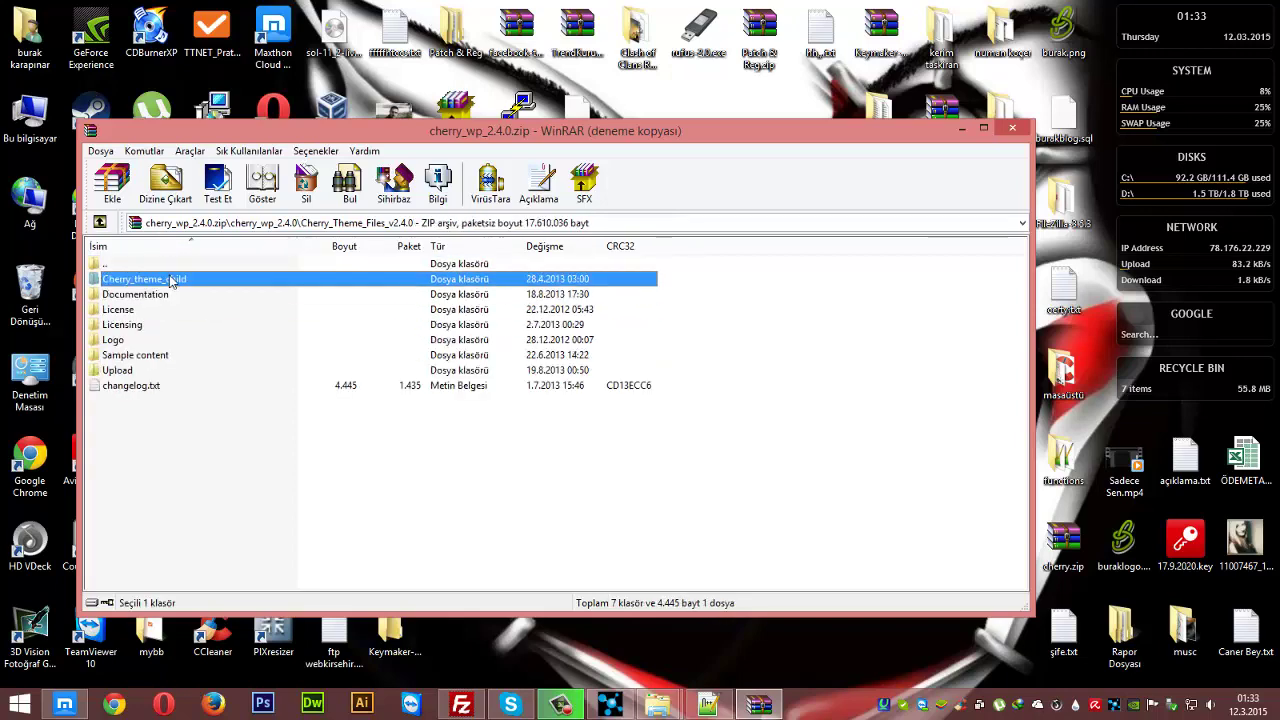
click(220, 524)
click(80, 703)
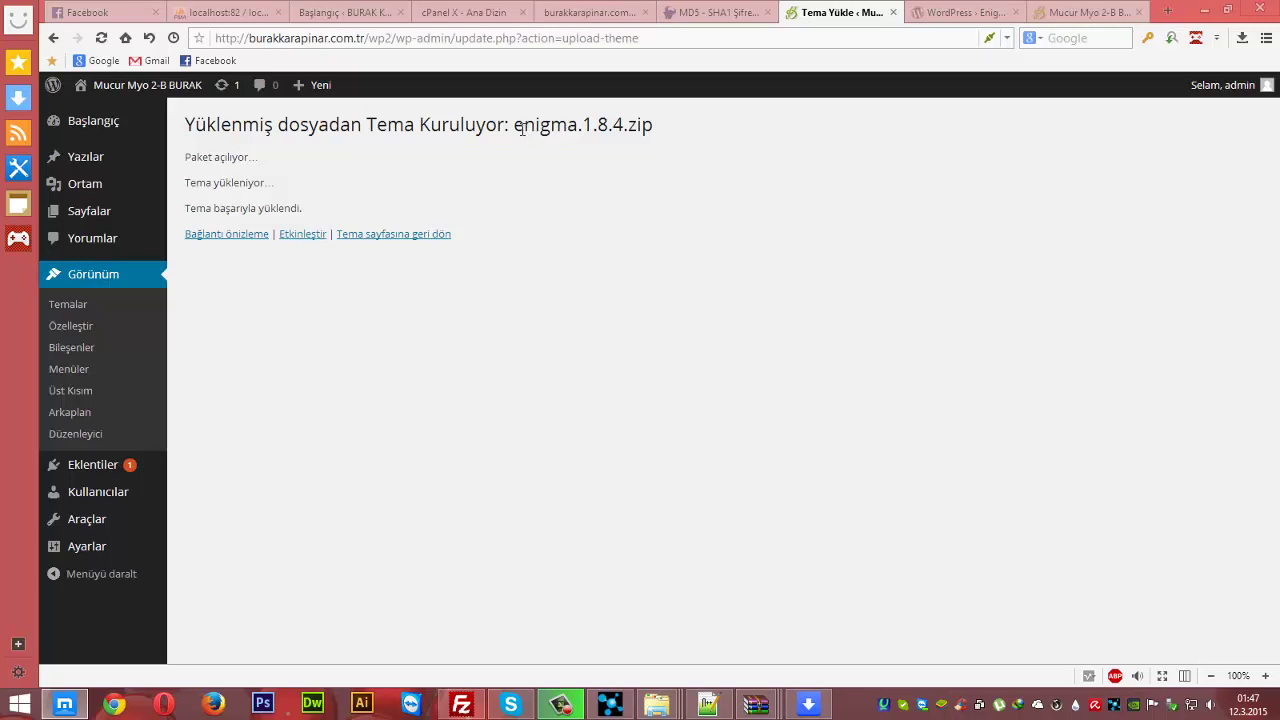
- Check the installed enigma.1.8.4.zip result, then move to the WordPress.org Enigma theme page
drag(516, 127, 661, 125)
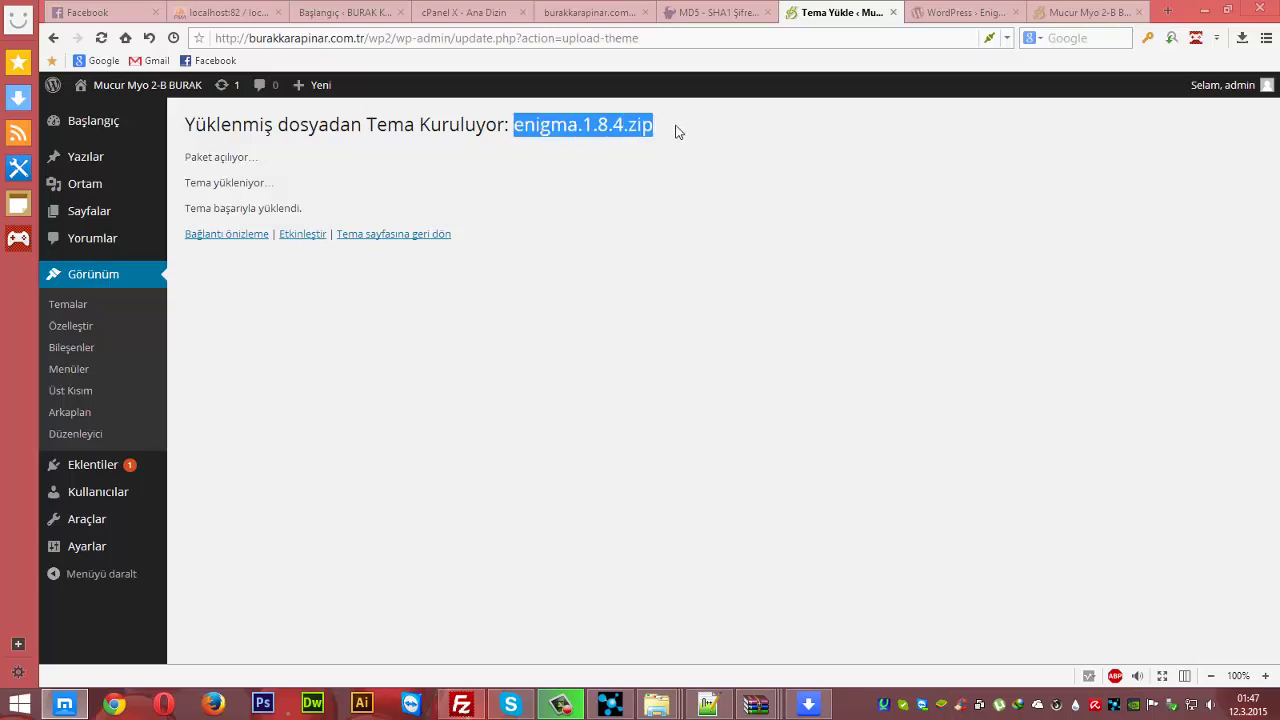
click(677, 131)
drag(515, 128, 691, 131)
click(724, 185)
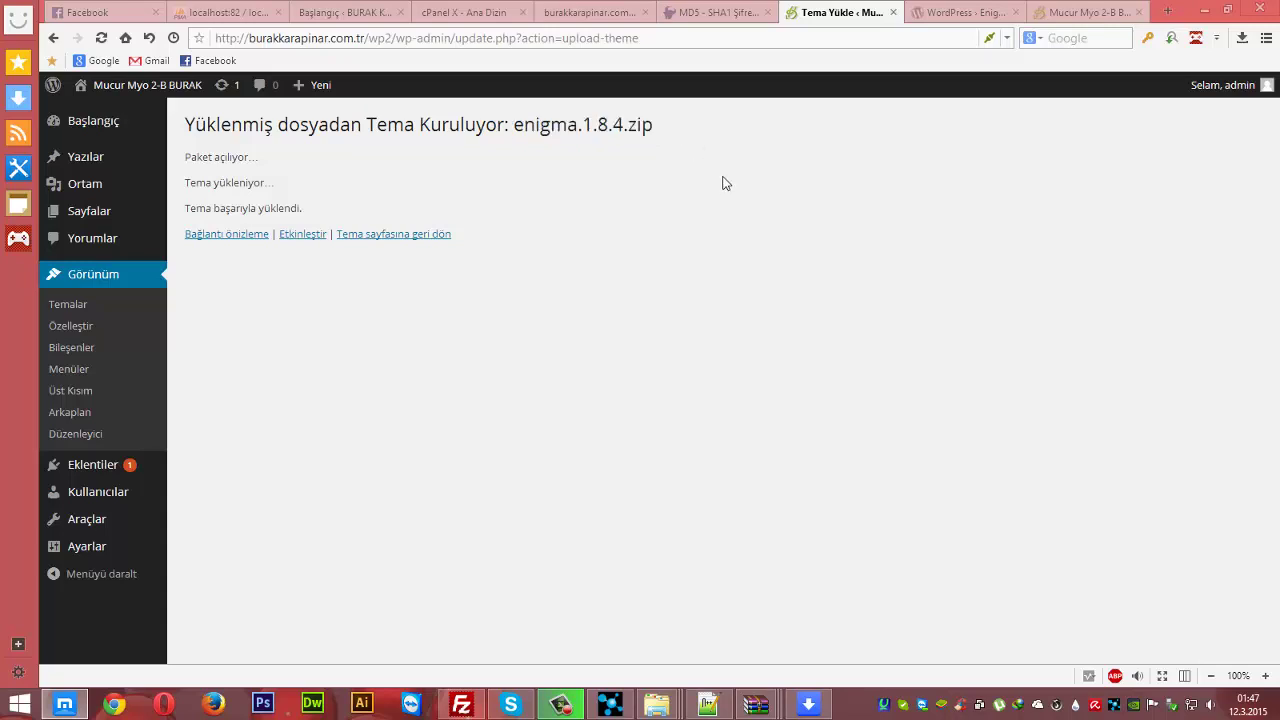
click(937, 18)
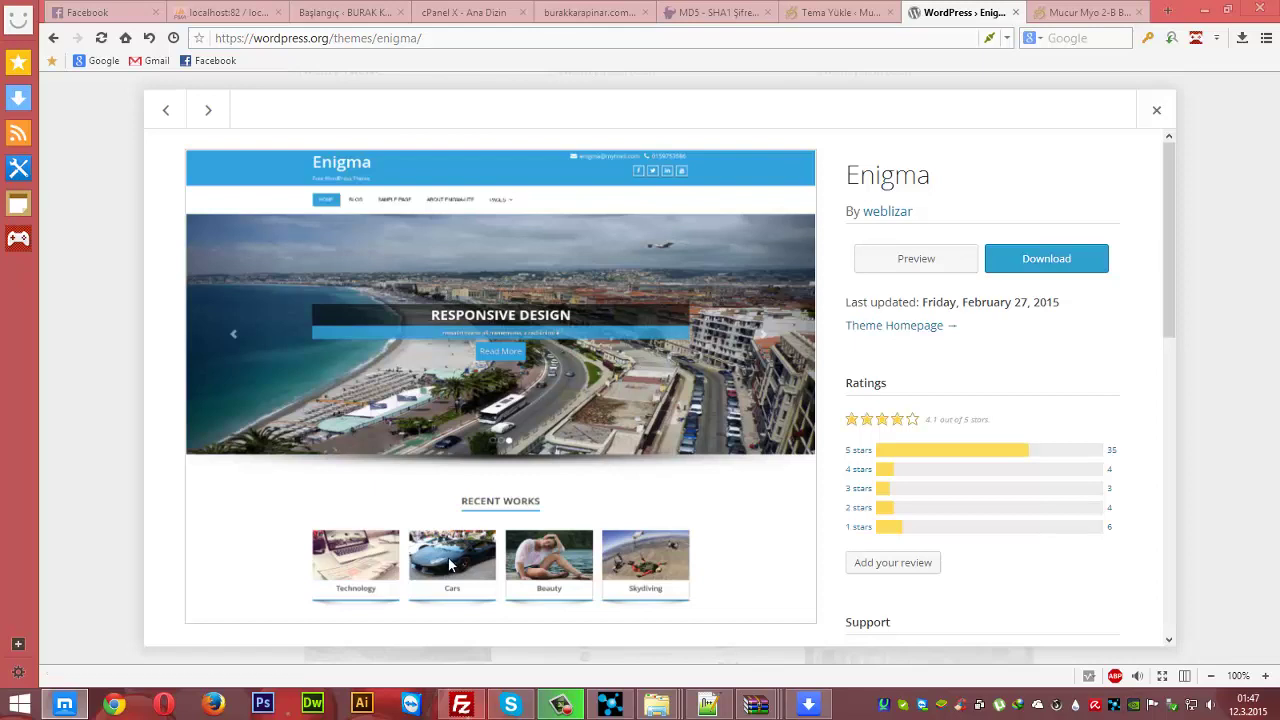
- Preview the Enigma theme and its ABOUT page, then go back to the theme-installed page
click(921, 267)
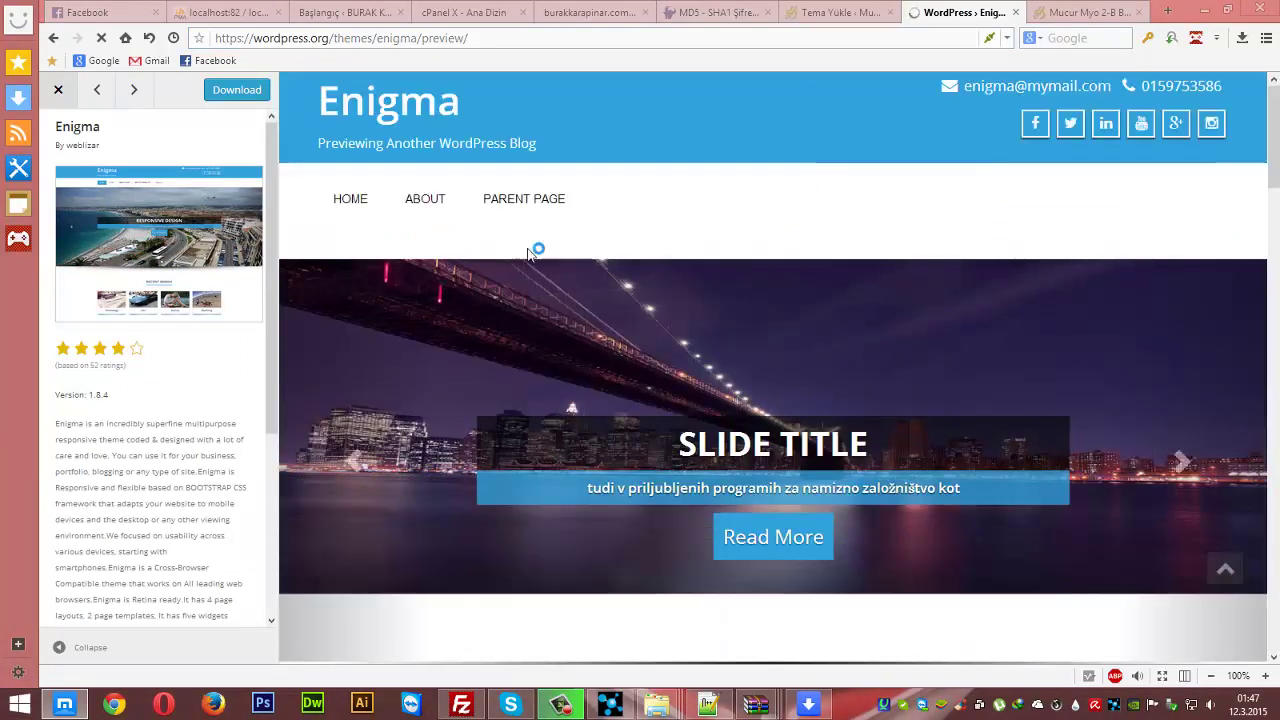
scroll(534, 249, down, 5)
scroll(677, 371, up, 5)
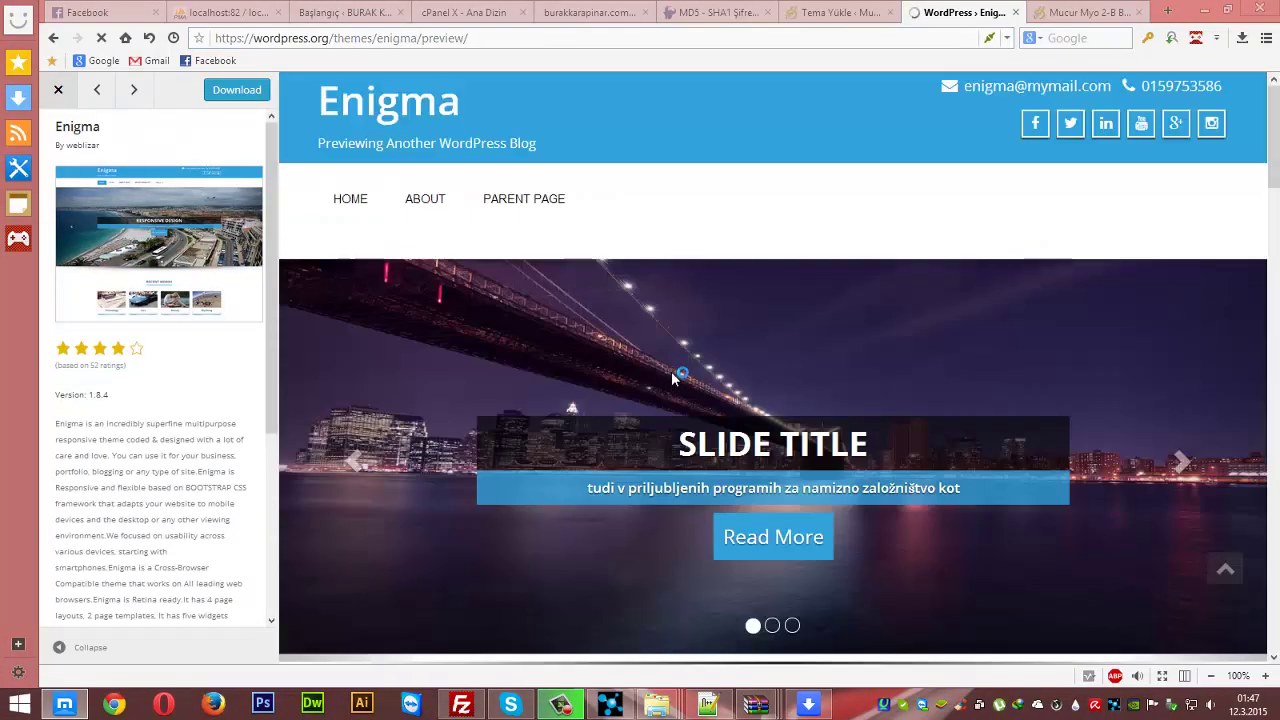
click(440, 200)
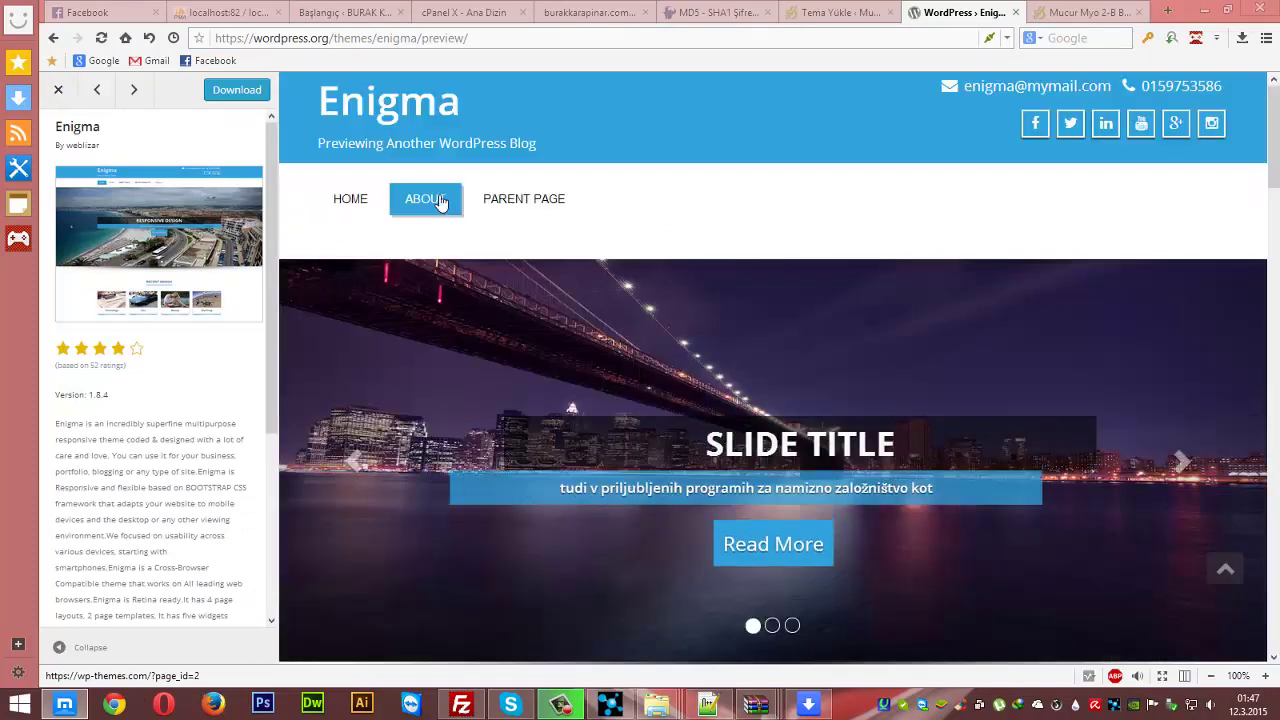
click(444, 202)
scroll(786, 489, down, 6)
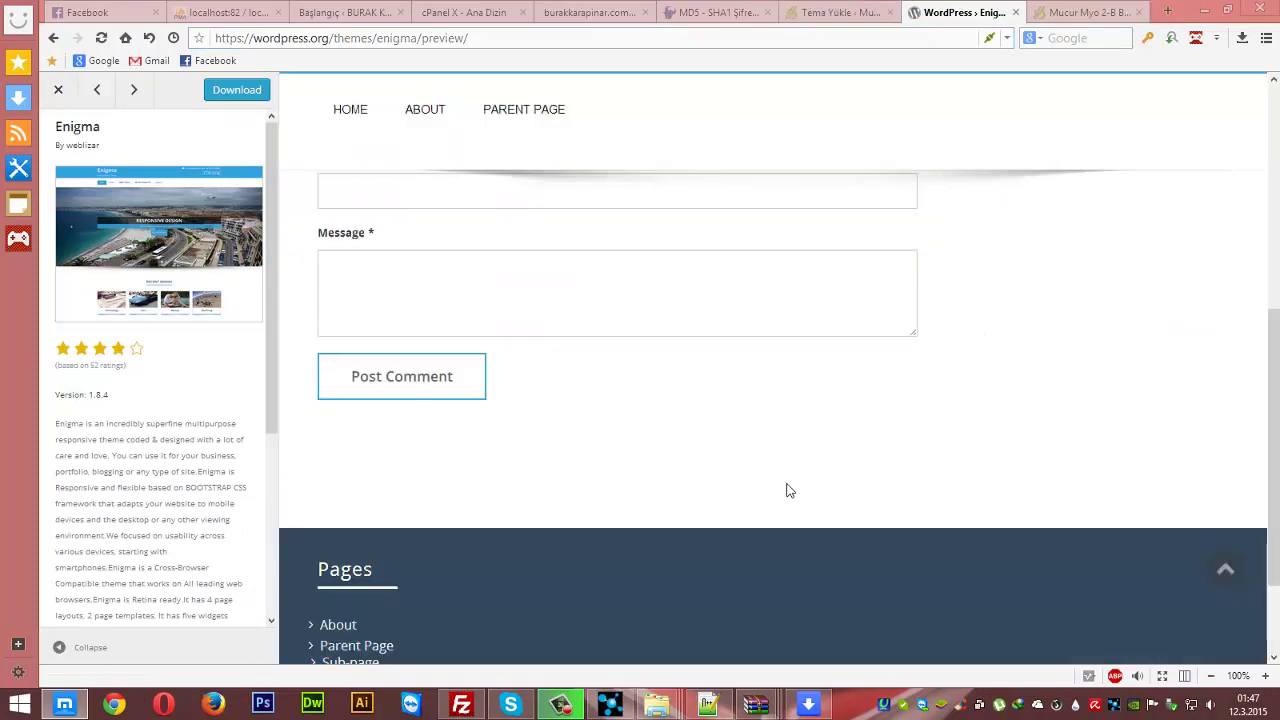
scroll(786, 489, up, 6)
click(826, 14)
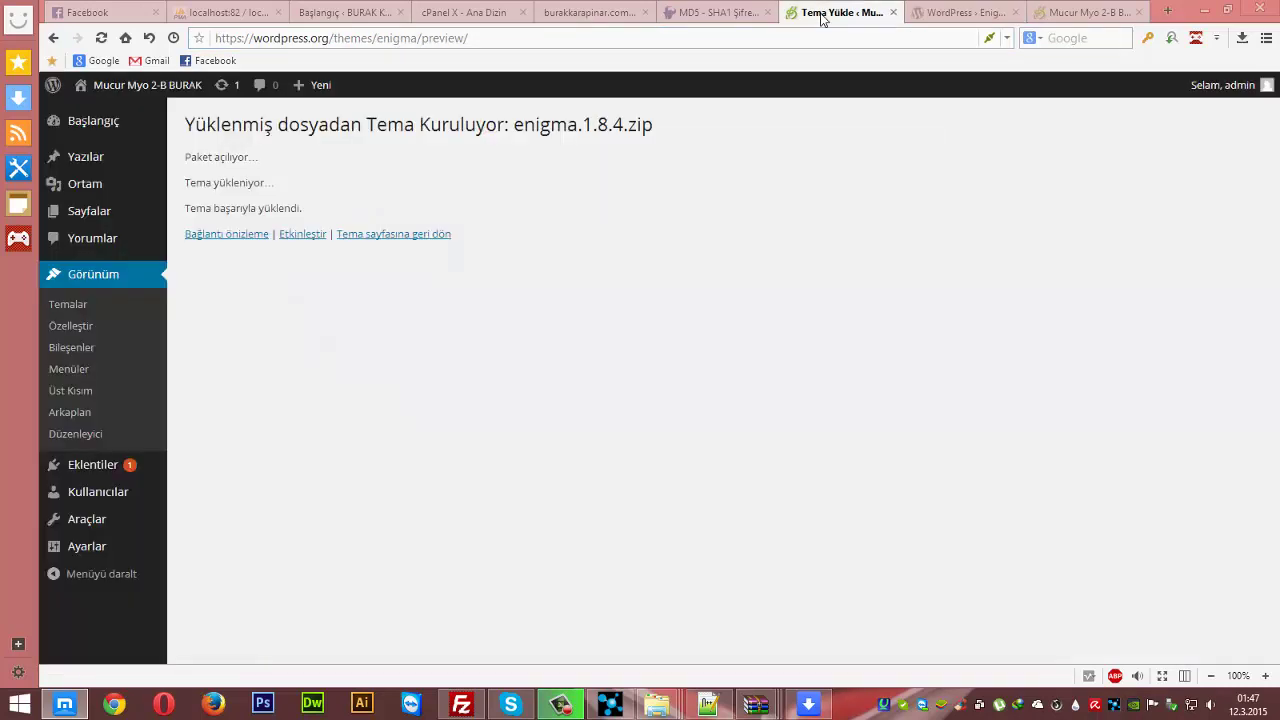
click(301, 236)
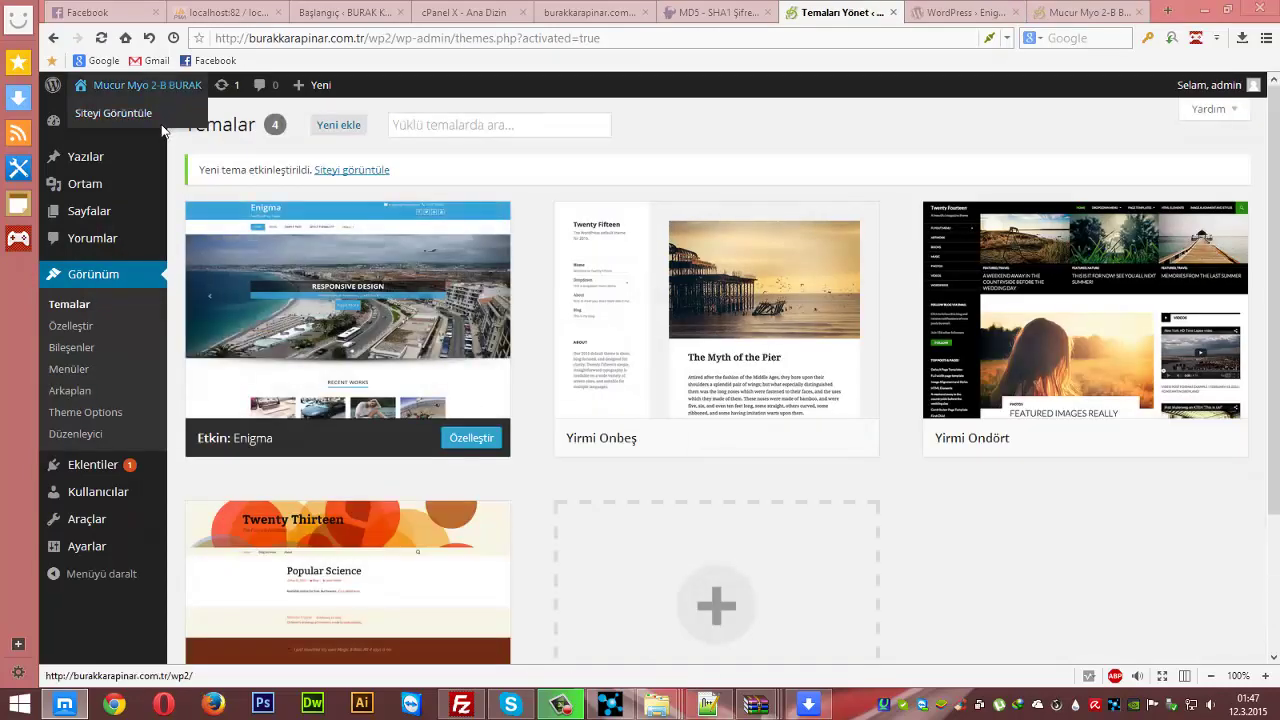
click(1065, 15)
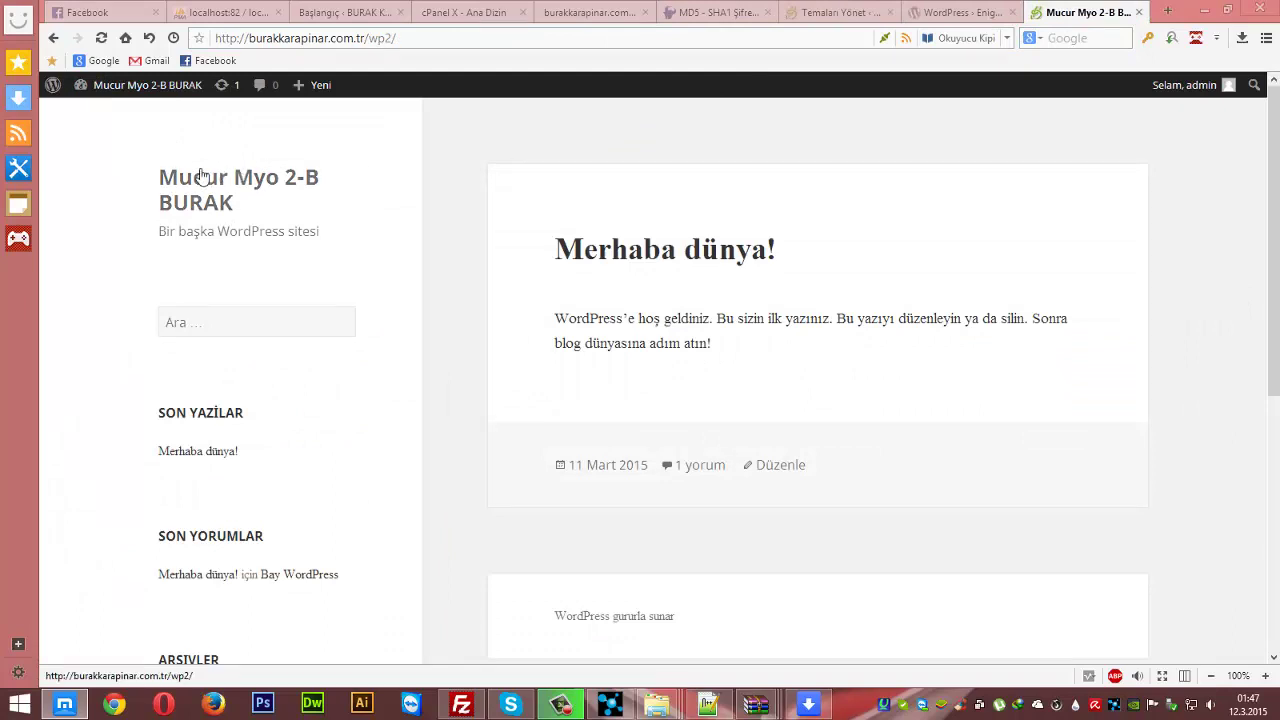
click(101, 37)
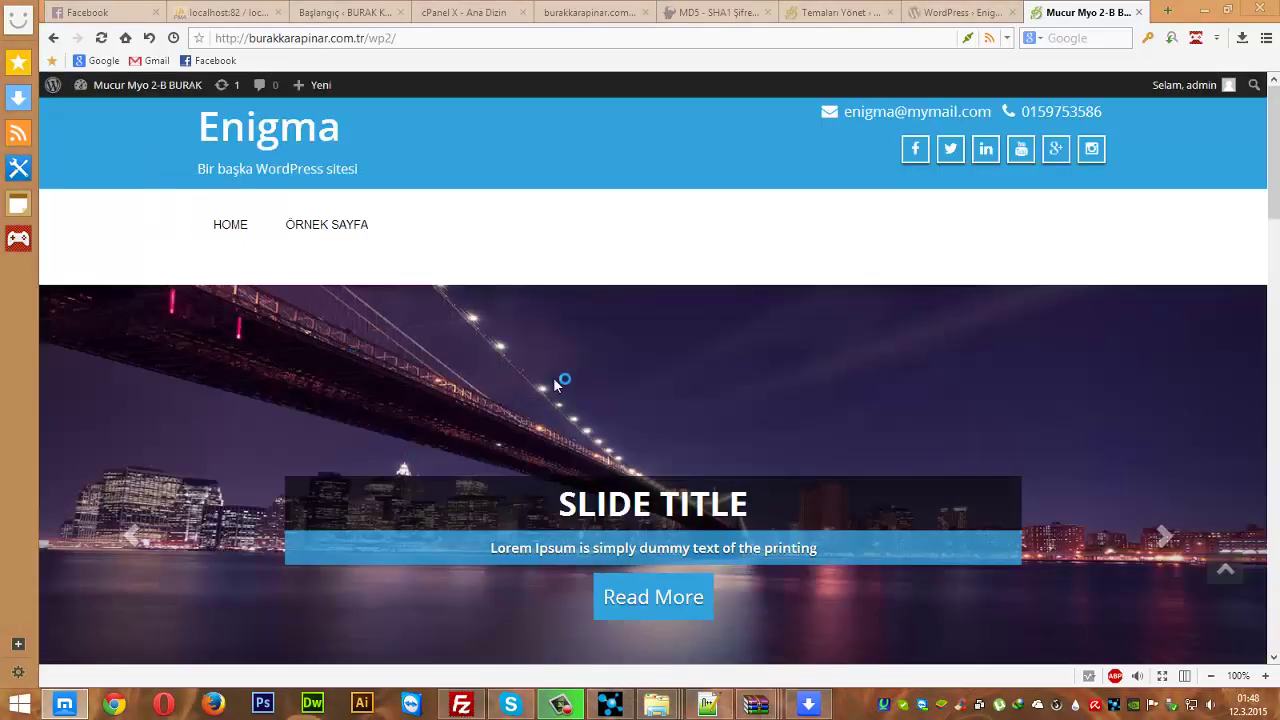
scroll(560, 380, down, 5)
scroll(486, 471, down, 4)
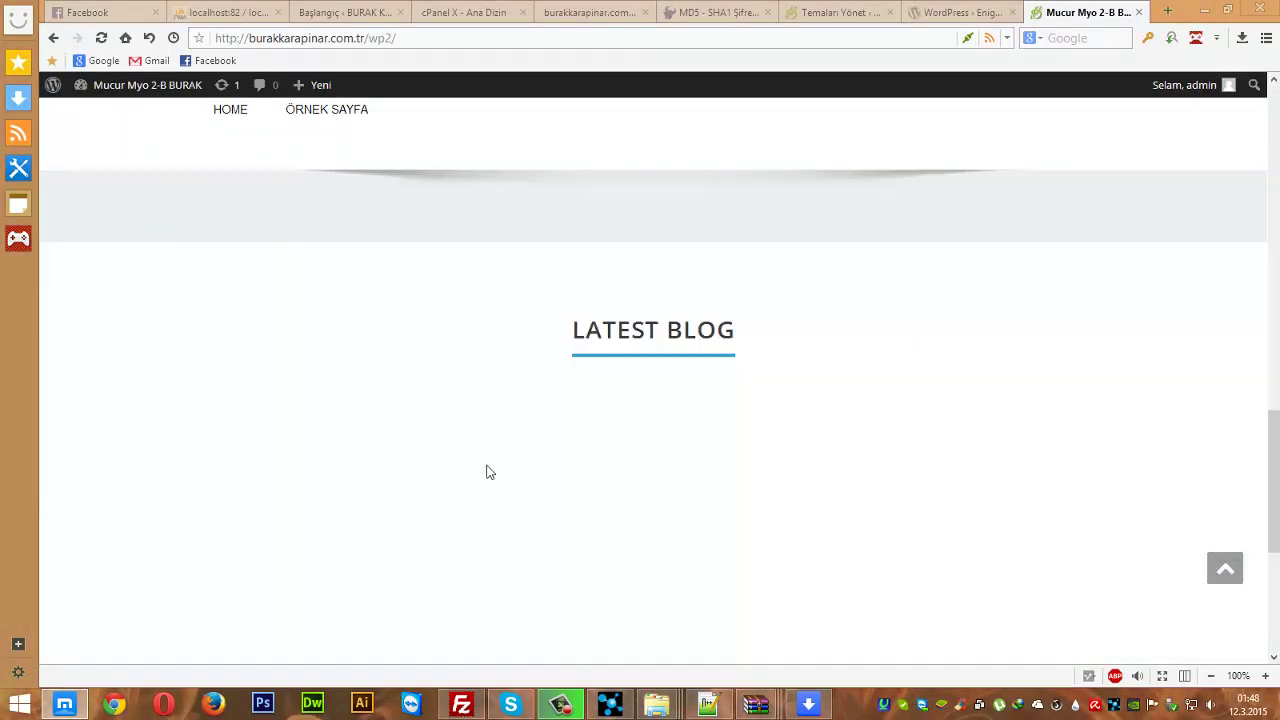
scroll(486, 471, up, 9)
scroll(487, 471, up, 2)
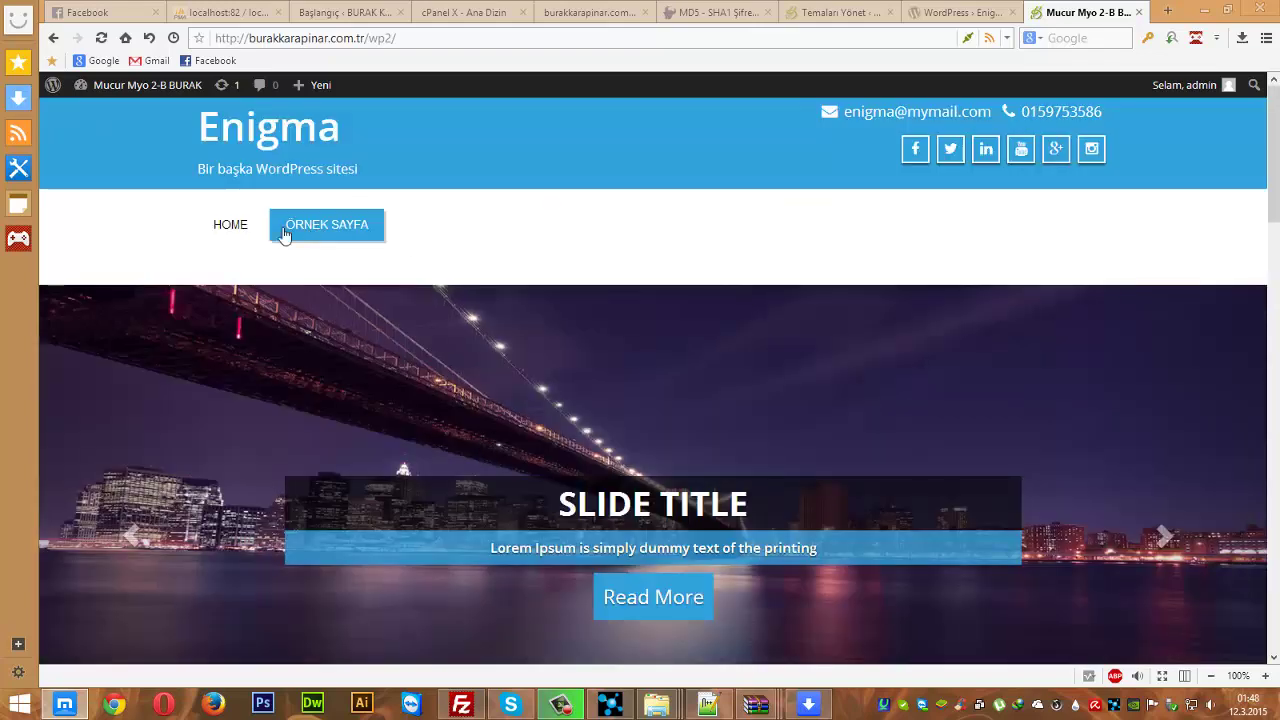
click(230, 224)
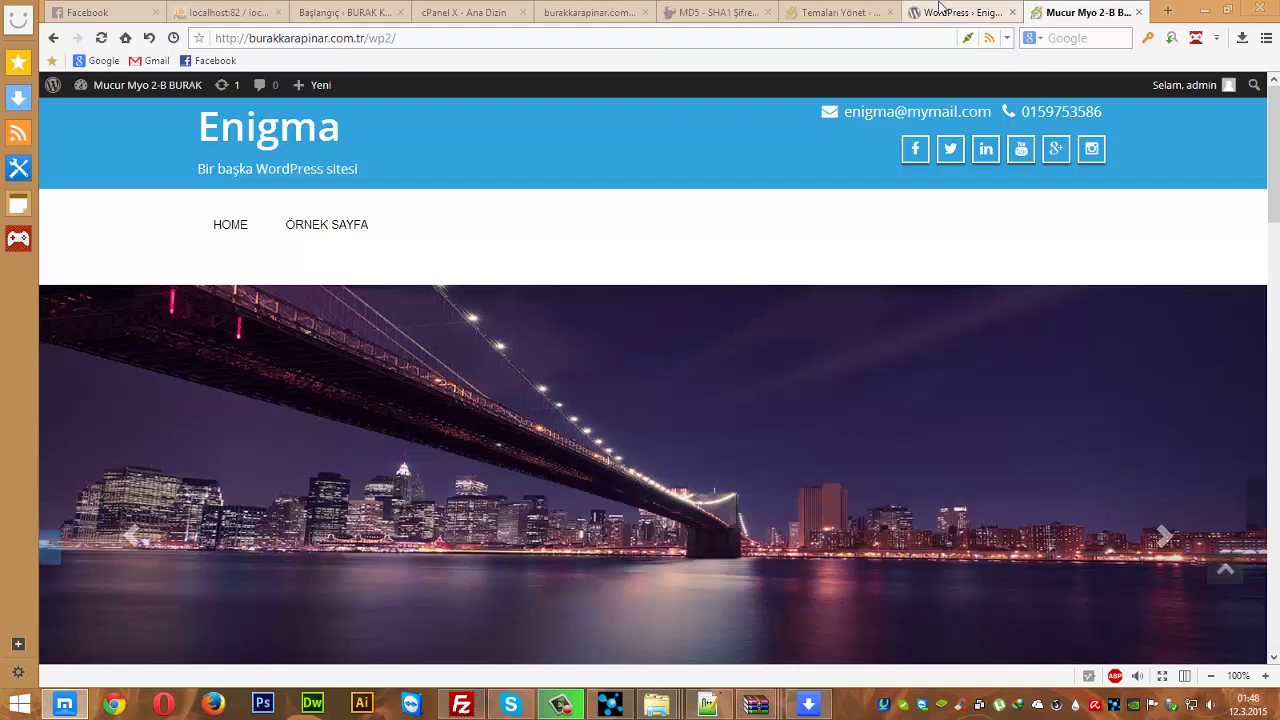
click(835, 12)
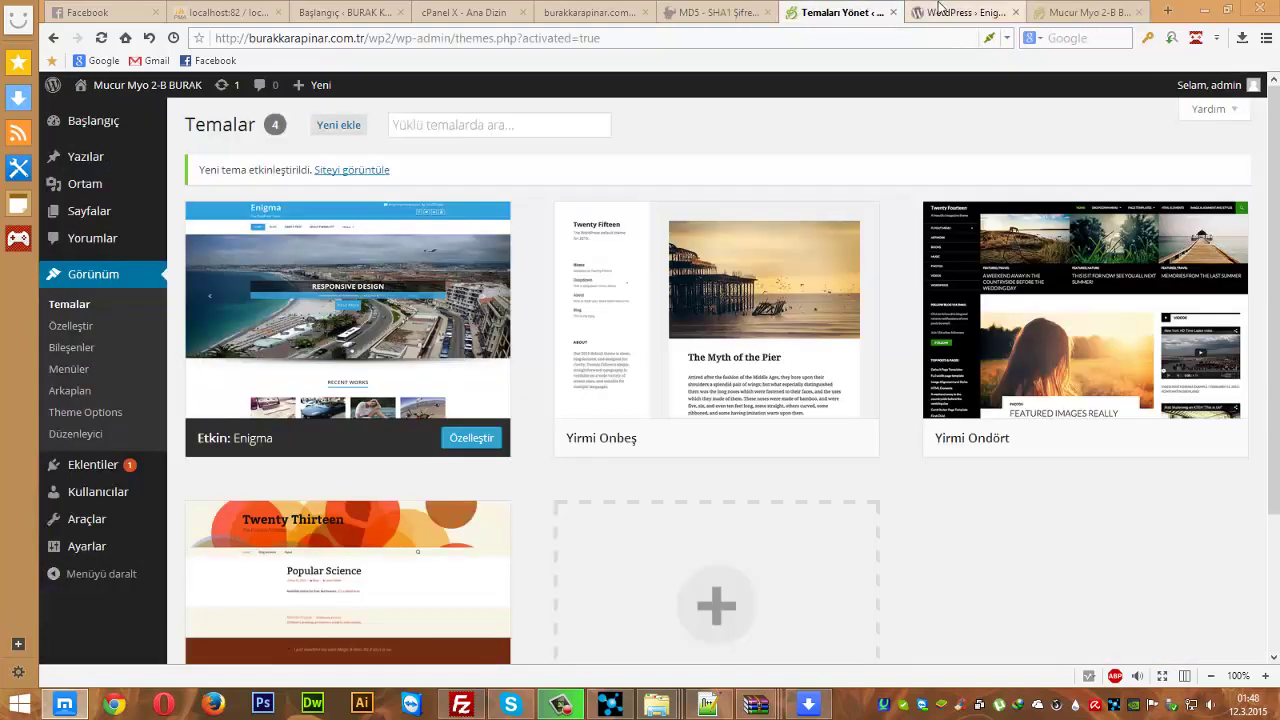
click(743, 10)
click(767, 12)
click(466, 12)
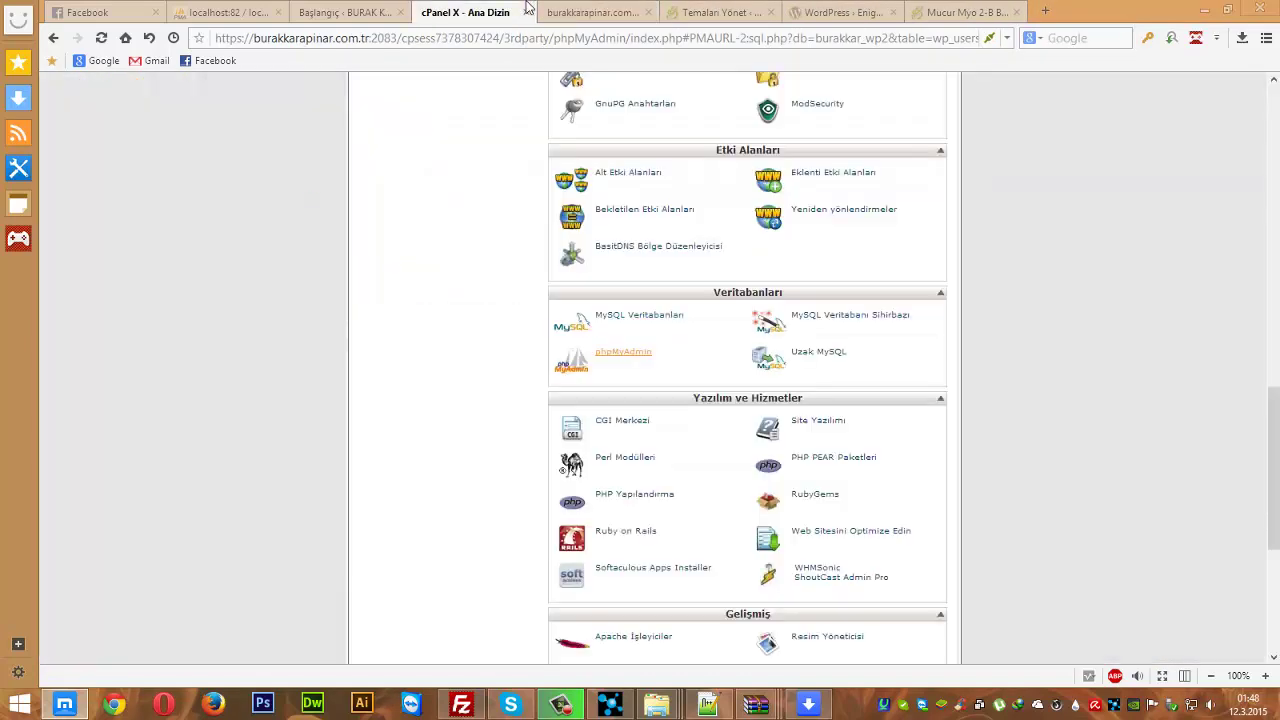
click(345, 12)
click(840, 12)
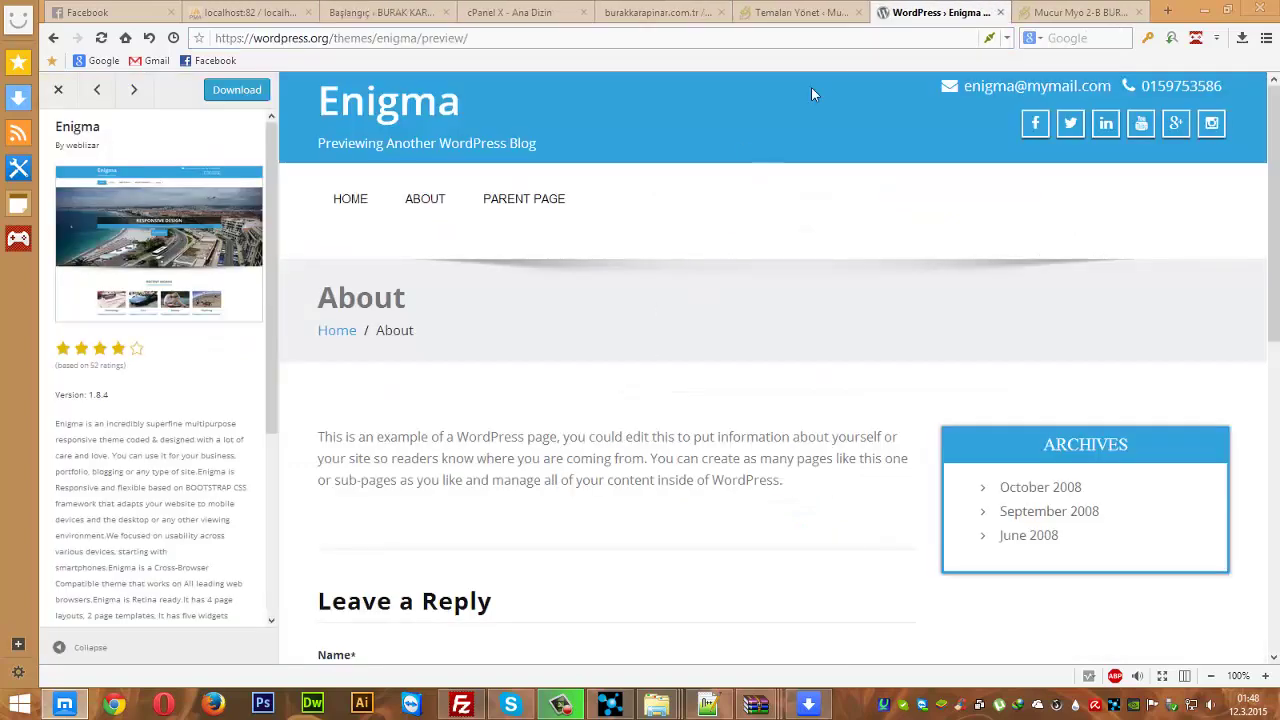
click(1075, 12)
click(800, 12)
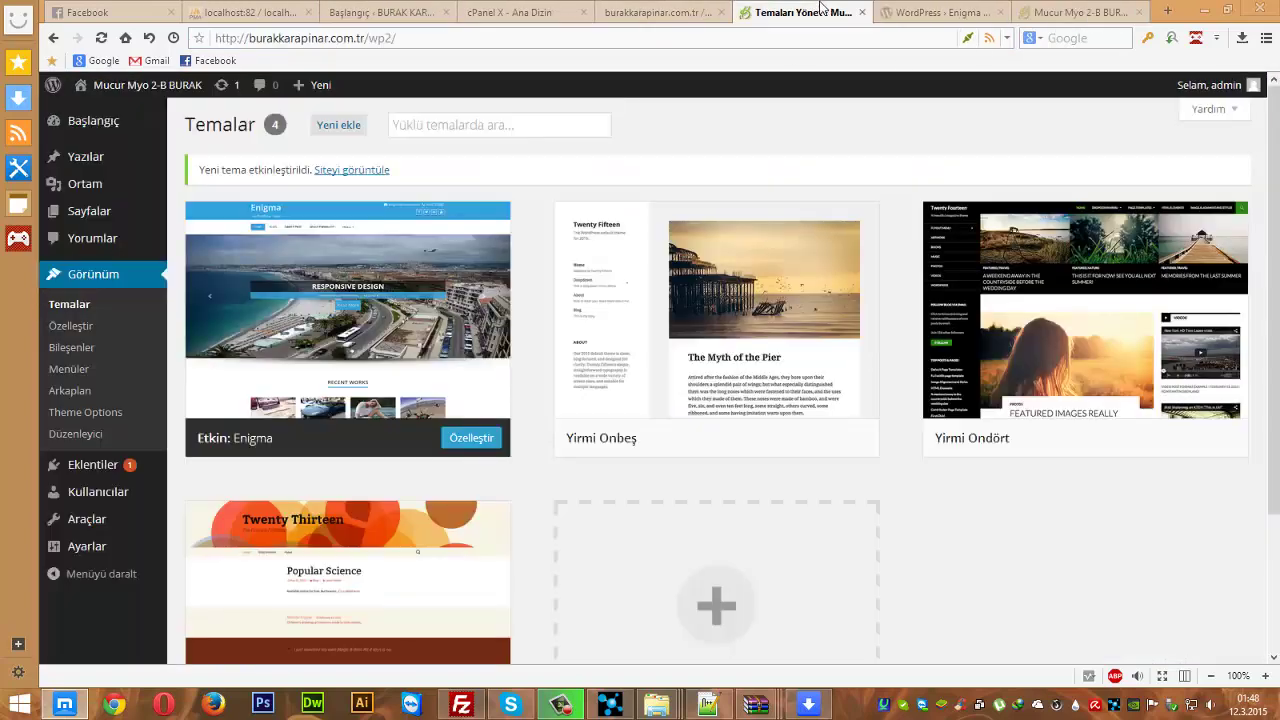
click(660, 12)
click(800, 12)
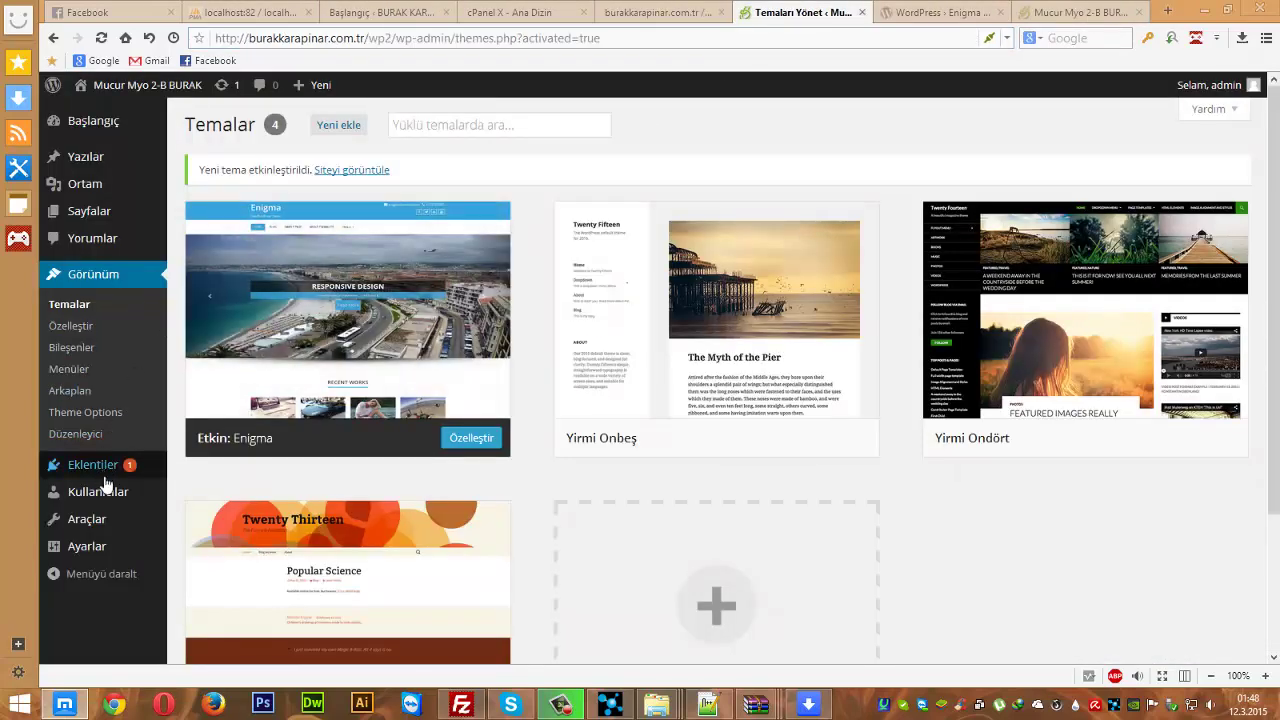
- Open Eklentiler > Yeni Ekle and search plugins for 'seo'
mouse_move(108, 476)
click(200, 490)
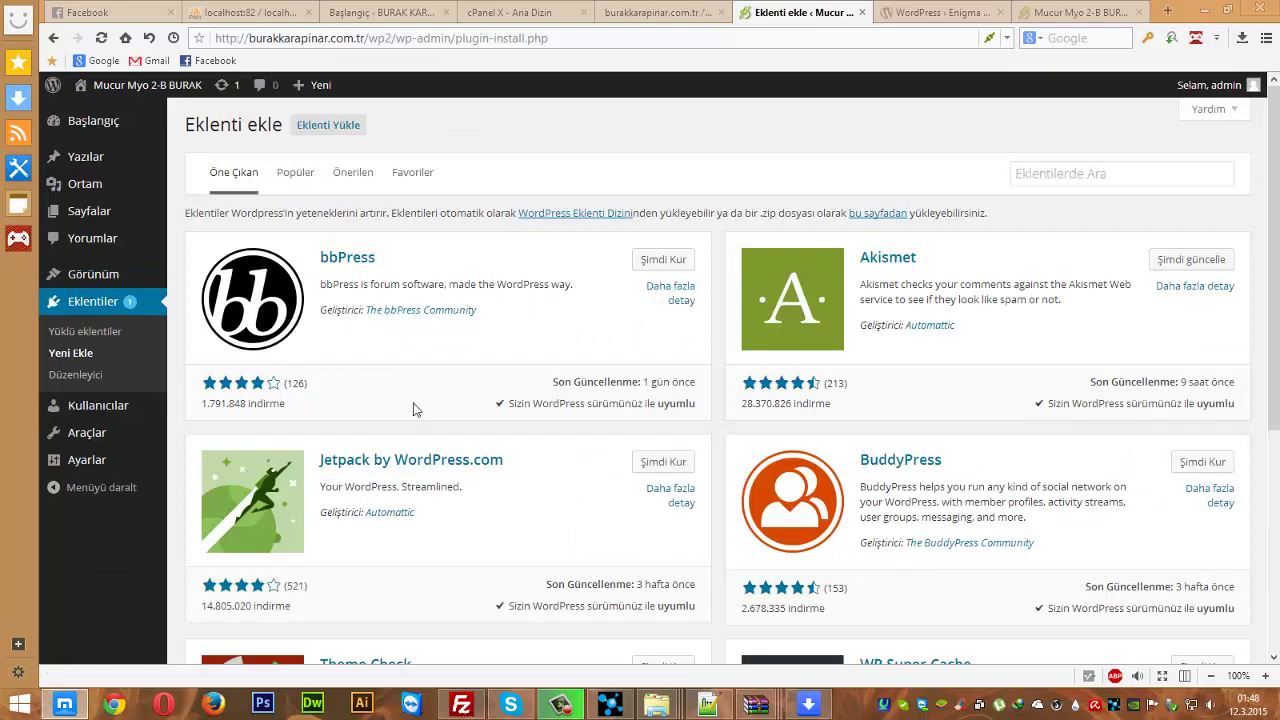
scroll(487, 447, down, 5)
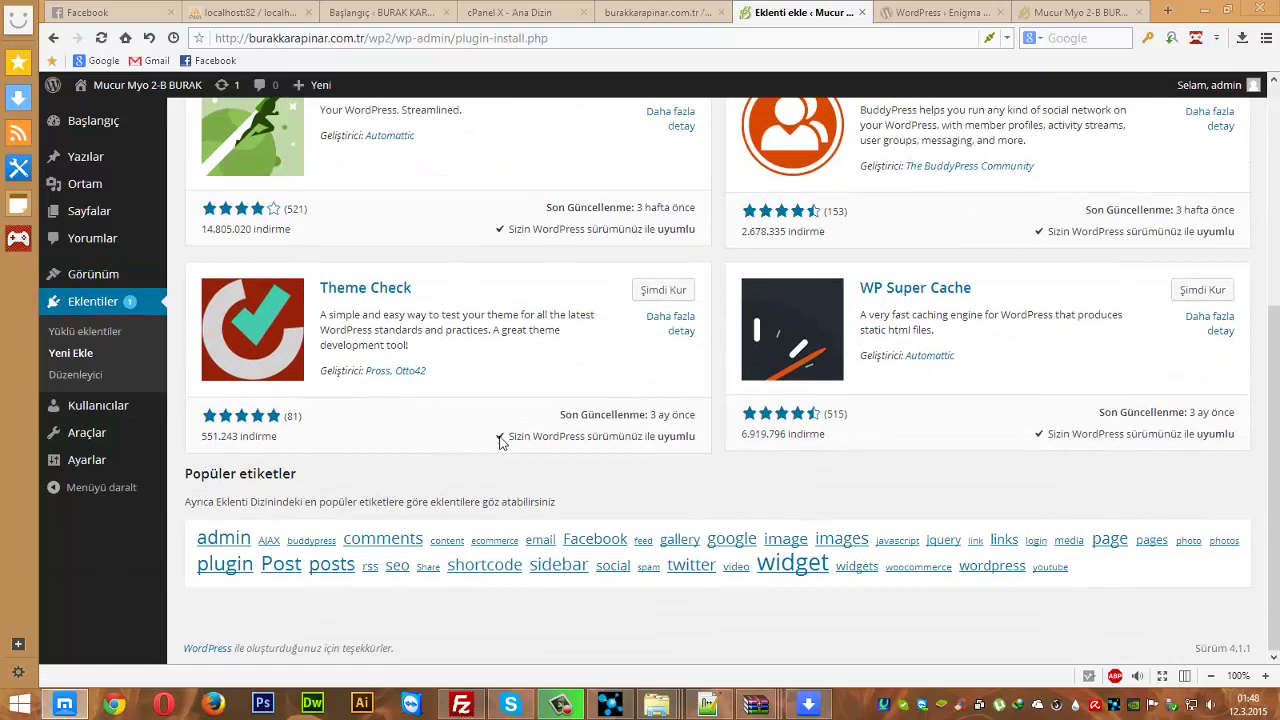
scroll(495, 440, up, 5)
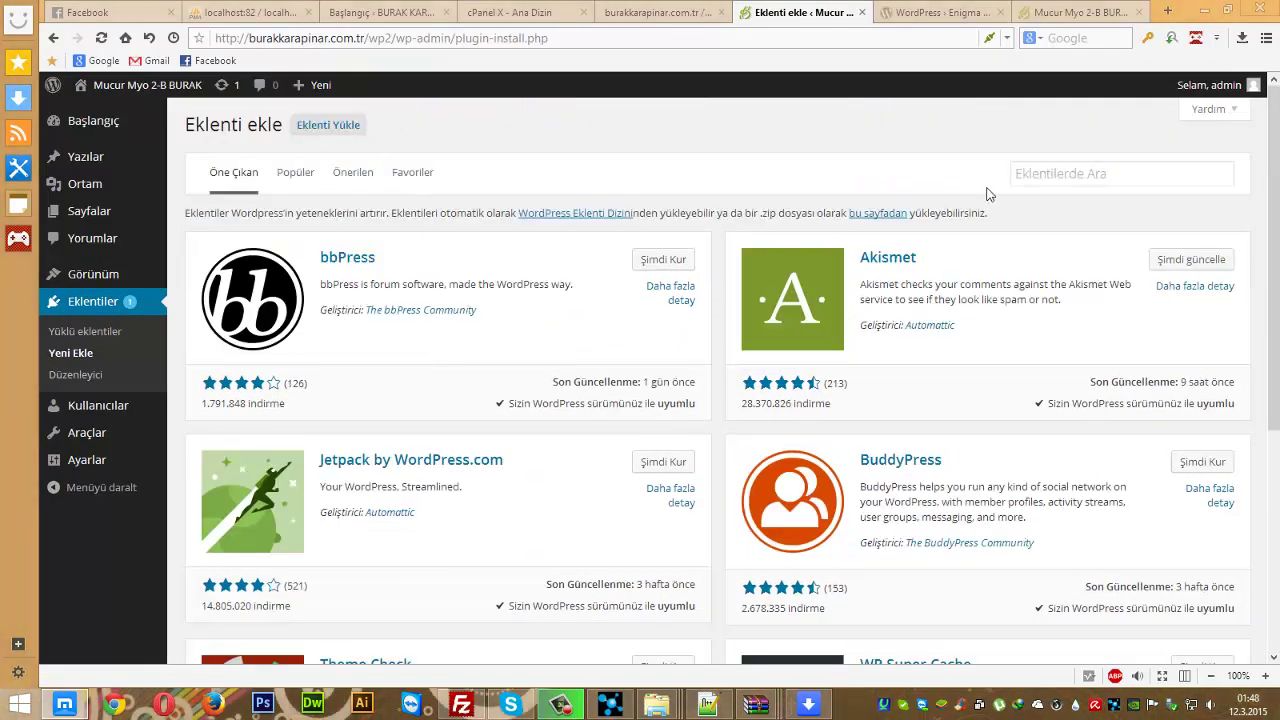
click(1045, 183)
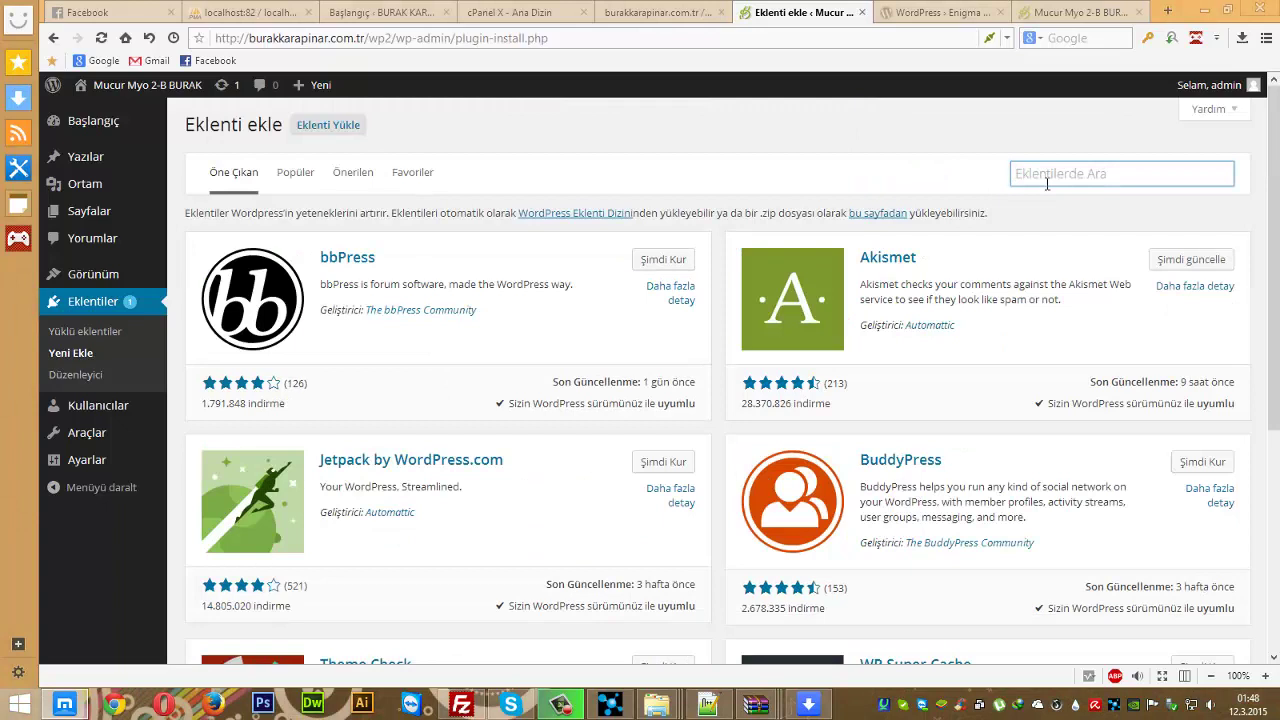
text(seo)
key(Return)
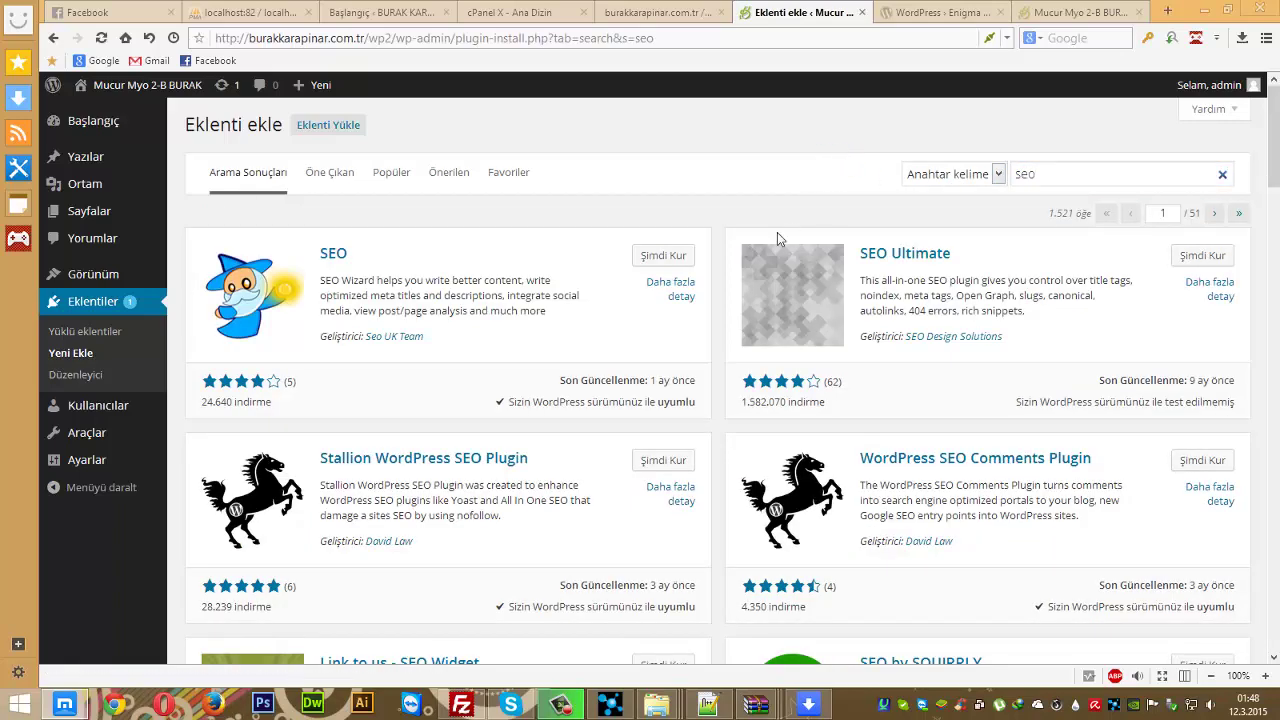
- Scroll through the seo results, then search plugins for gallery
scroll(651, 323, down, 4)
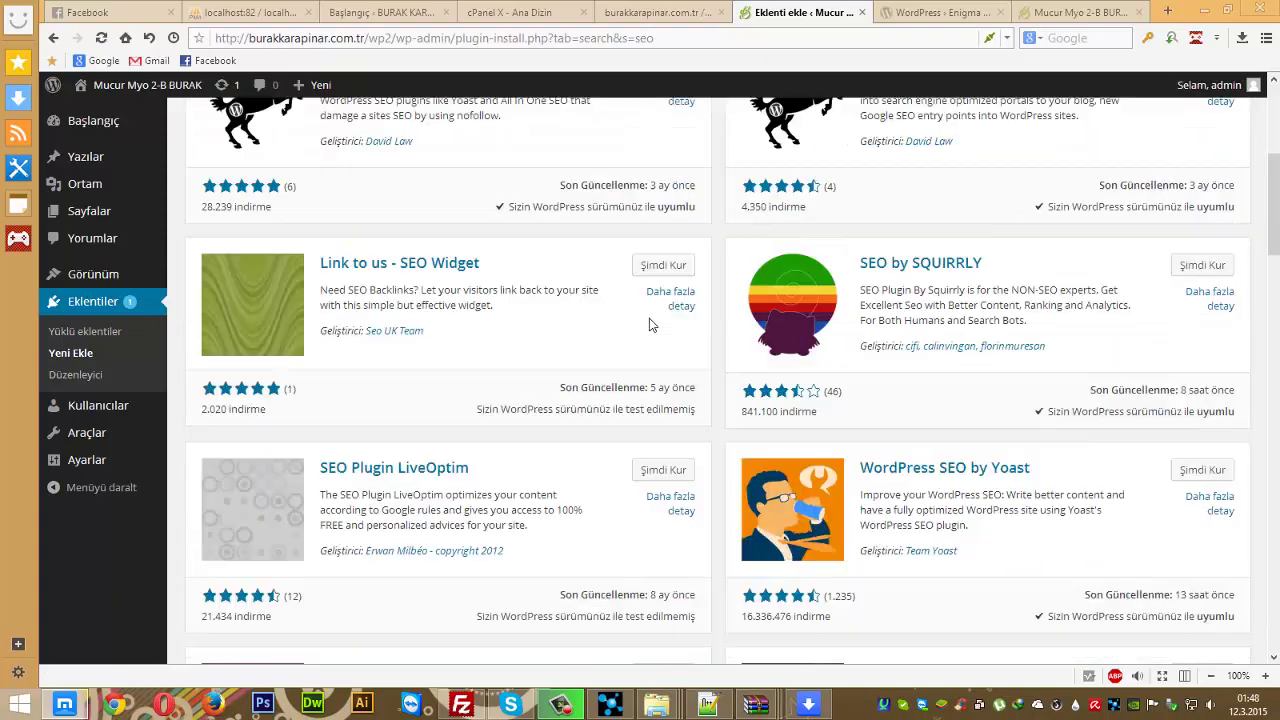
scroll(650, 324, down, 5)
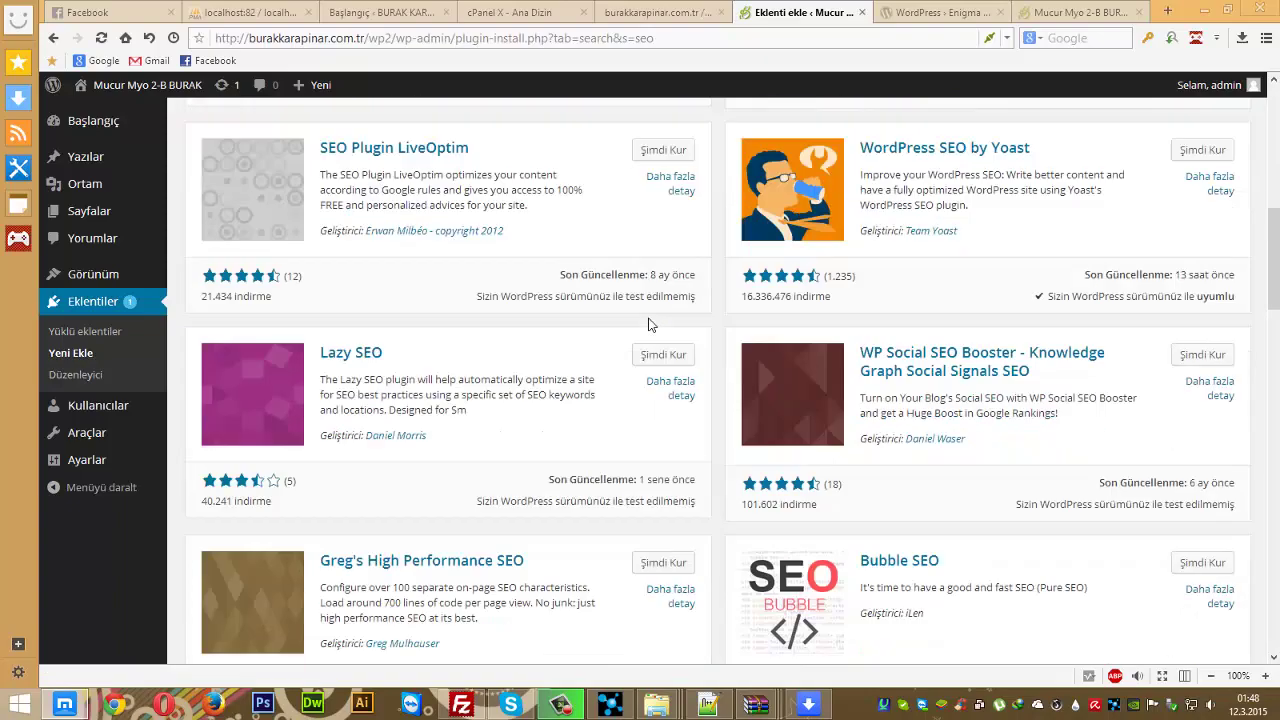
scroll(656, 325, down, 4)
scroll(650, 310, up, 9)
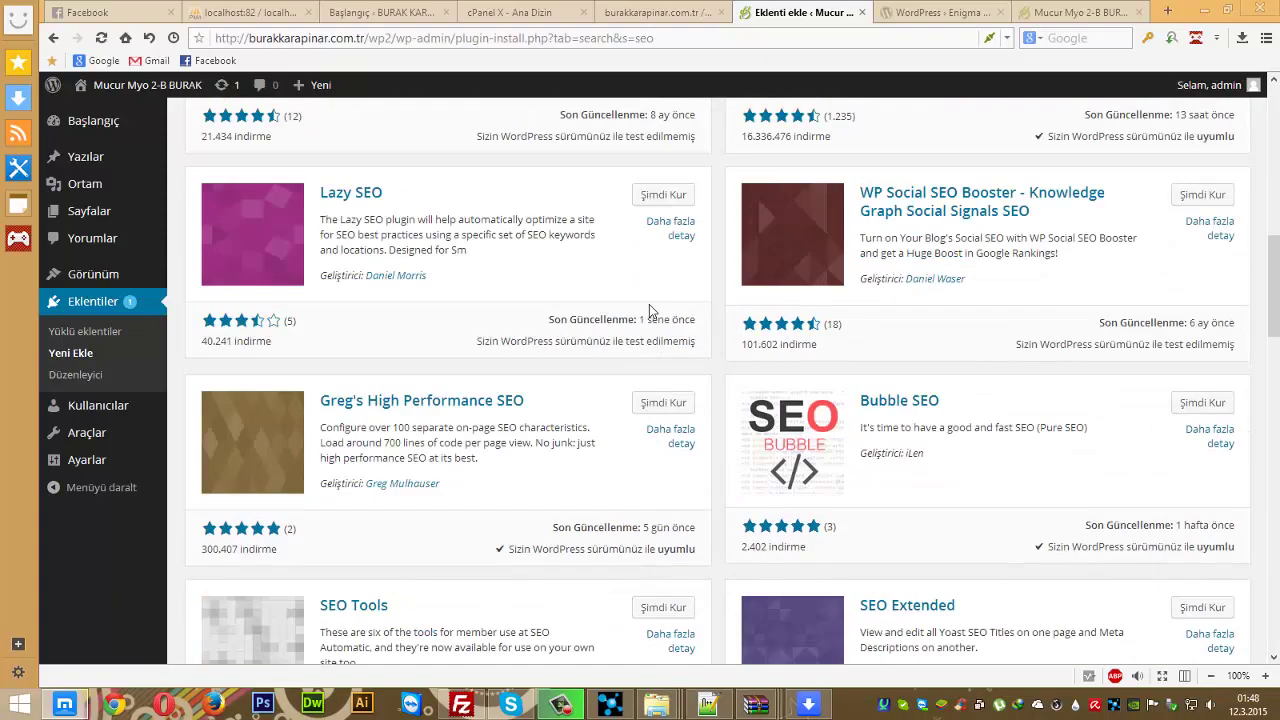
scroll(668, 302, up, 2)
drag(1040, 176, 754, 174)
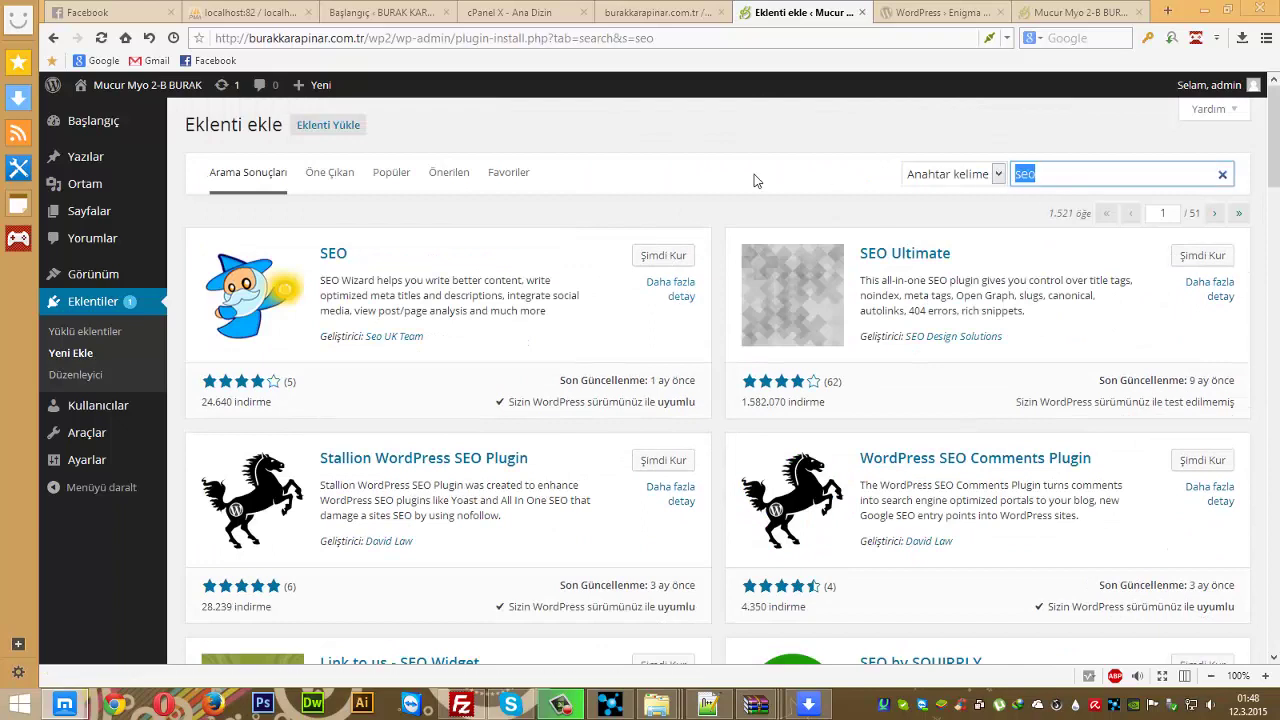
text(gh)
key(Return)
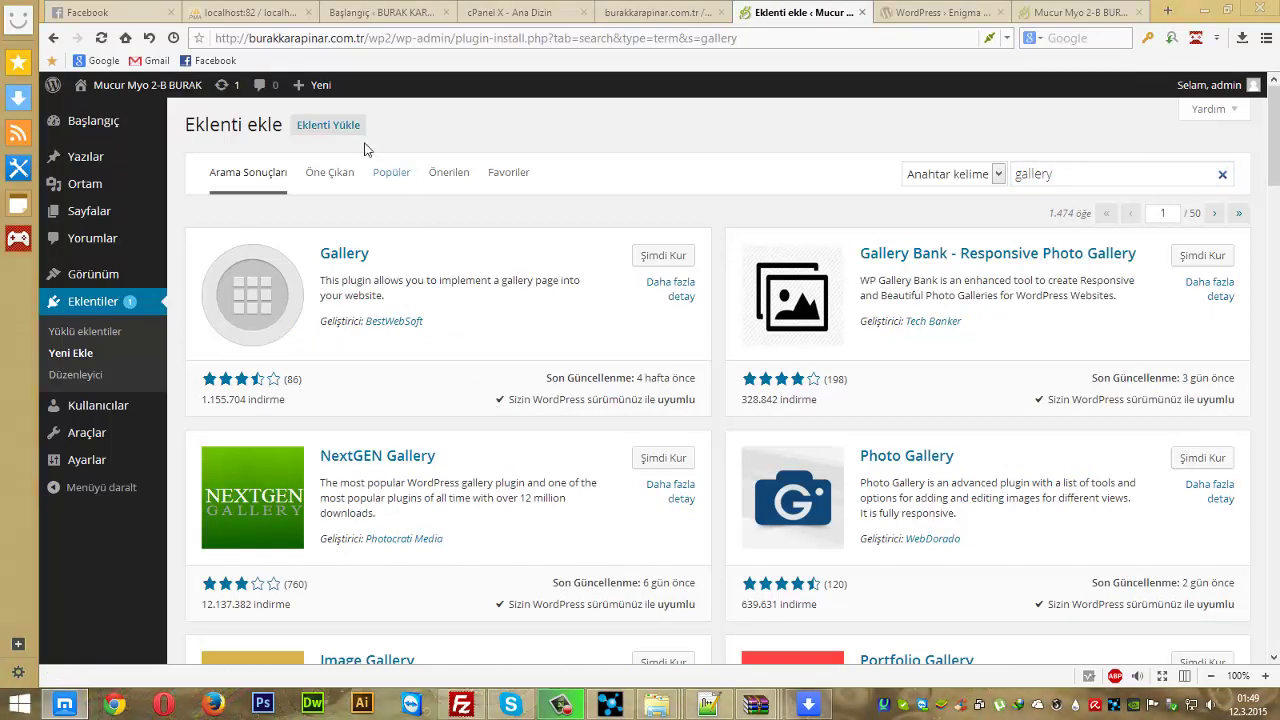
- Return to Öne Çıkan and bring up the Eklenti Yükle .zip upload form
click(336, 178)
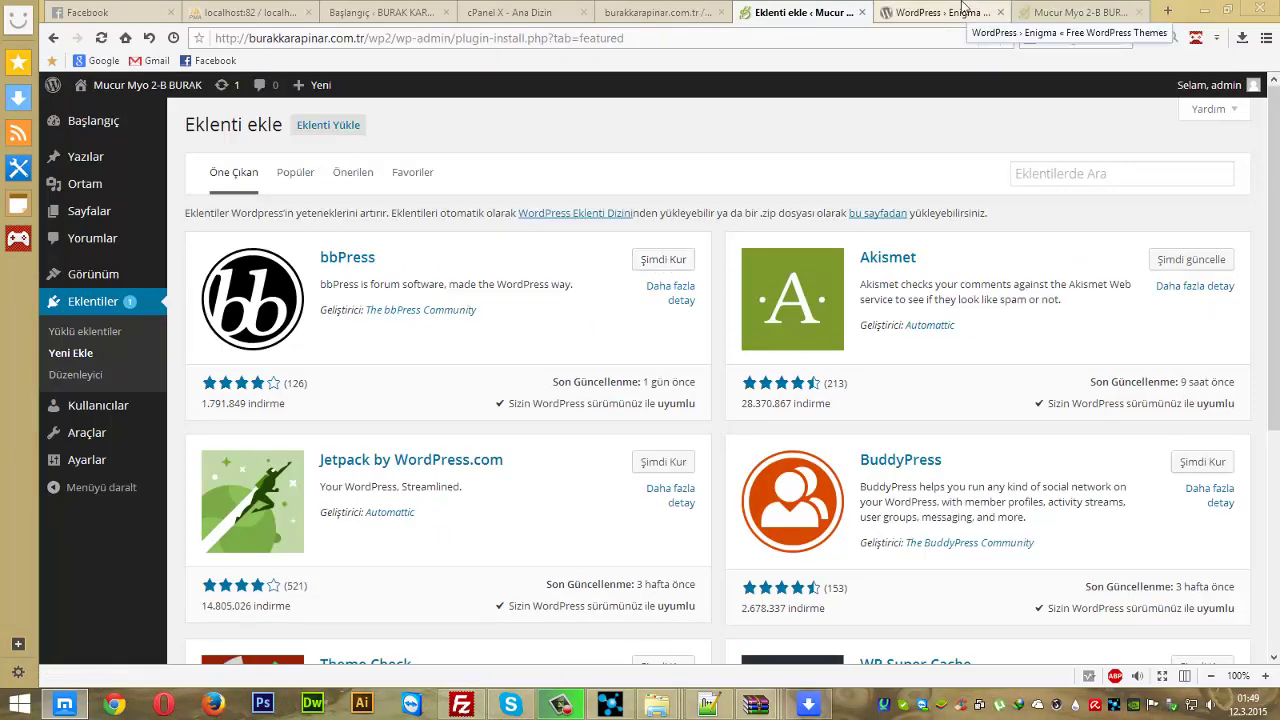
click(326, 134)
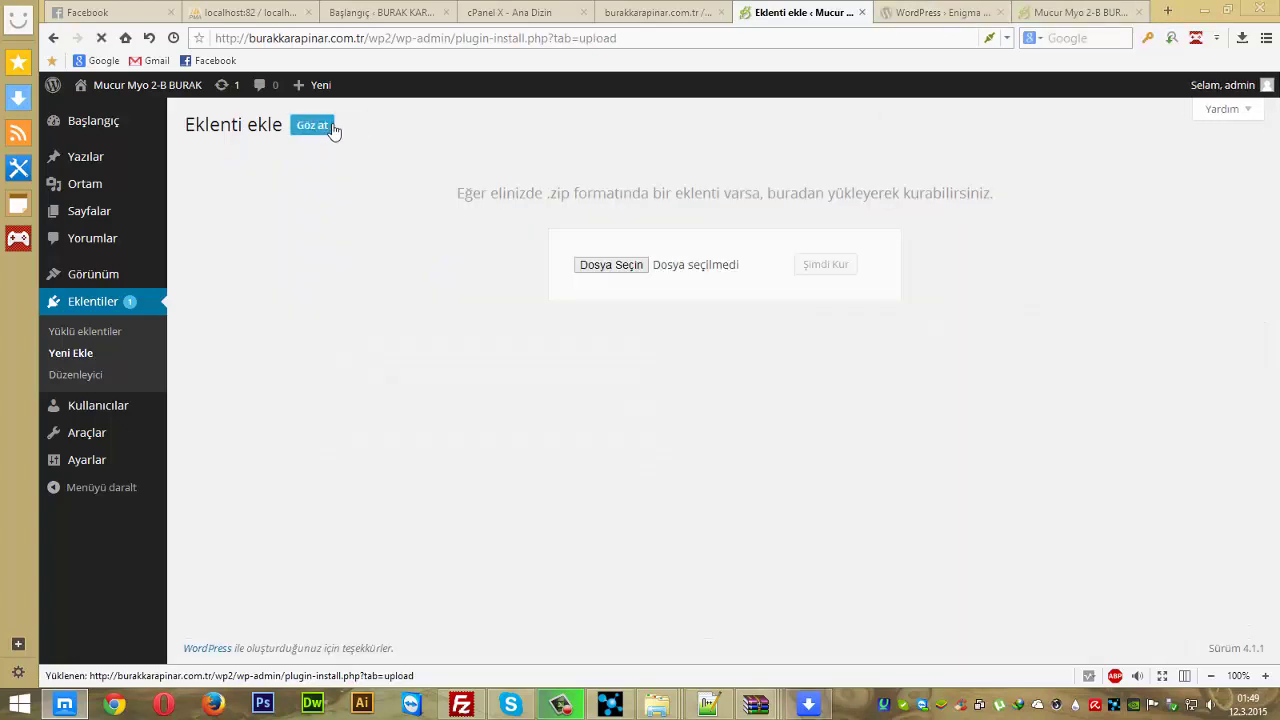
drag(515, 193, 586, 206)
click(505, 227)
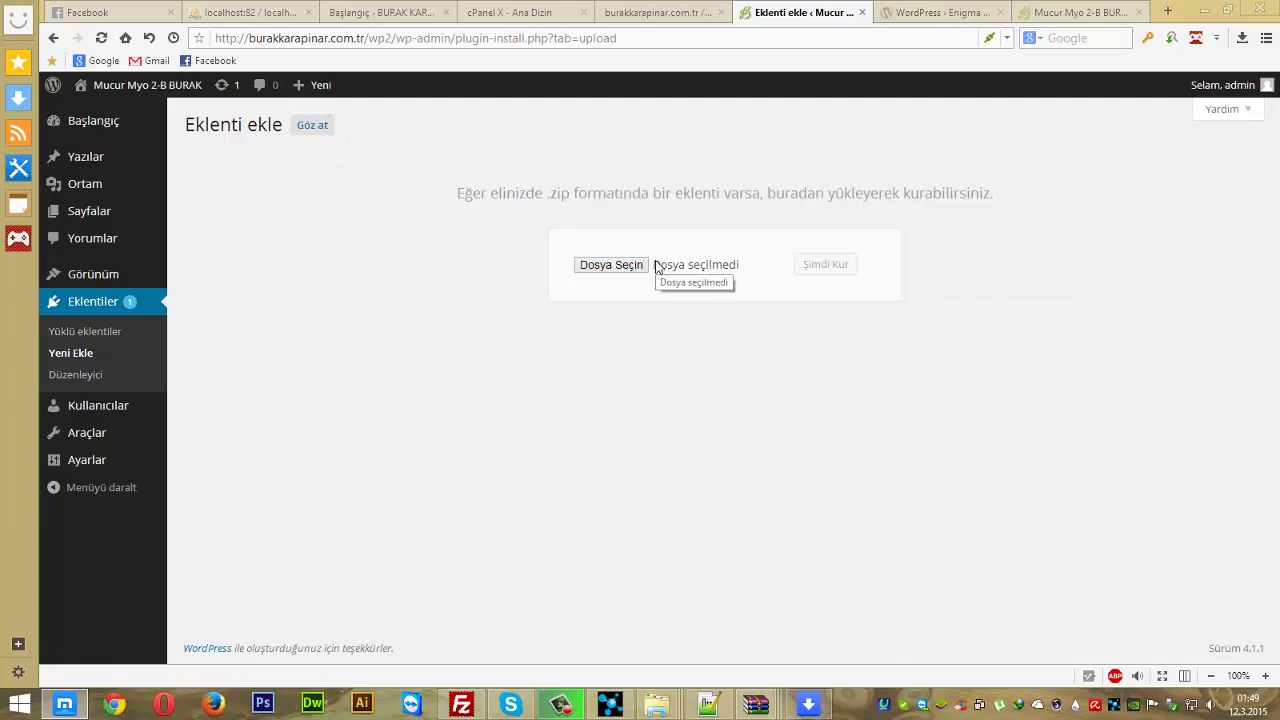
- Review the installed plugins, then go back to Yeni Ekle and scroll to the WP Super Cache card
click(93, 332)
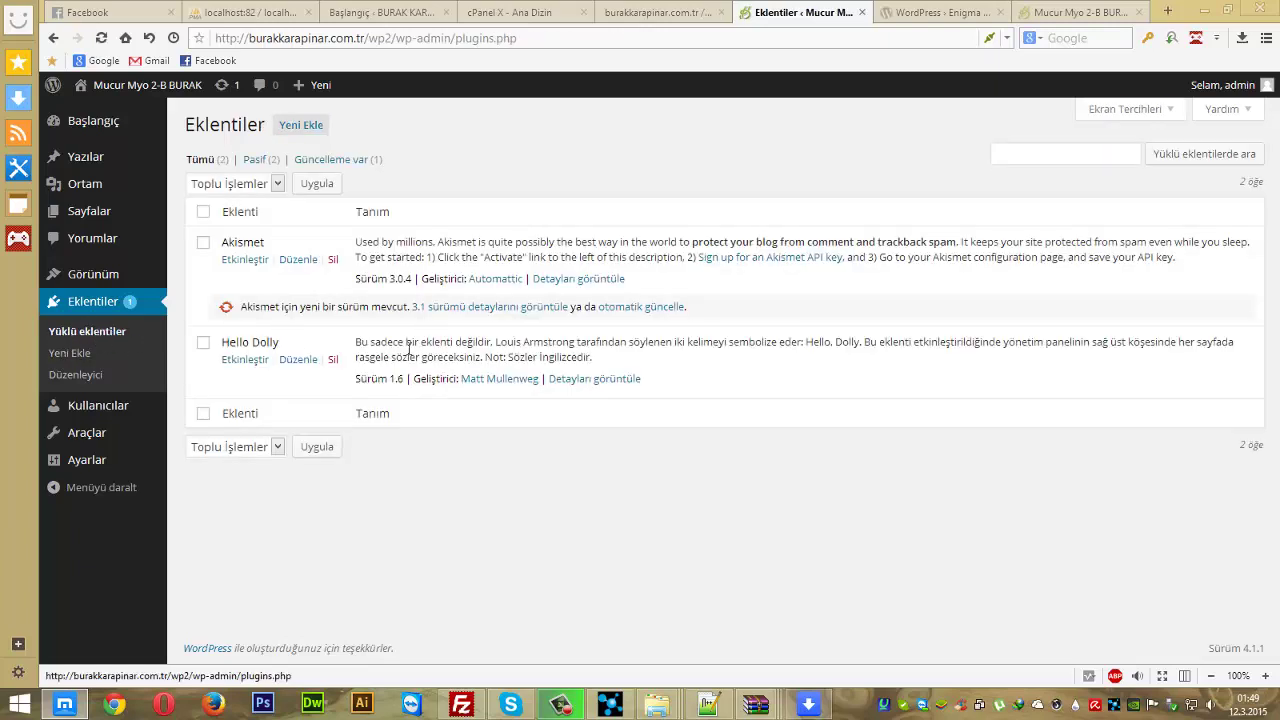
drag(914, 509, 443, 517)
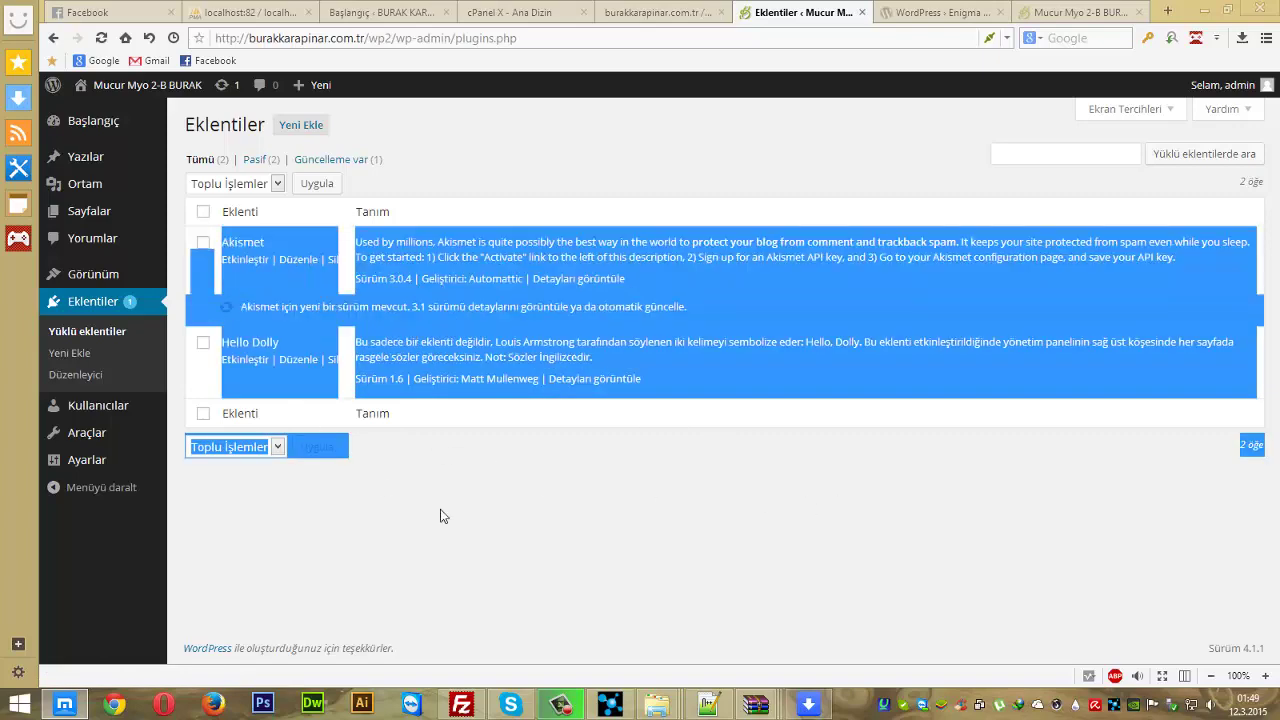
click(67, 356)
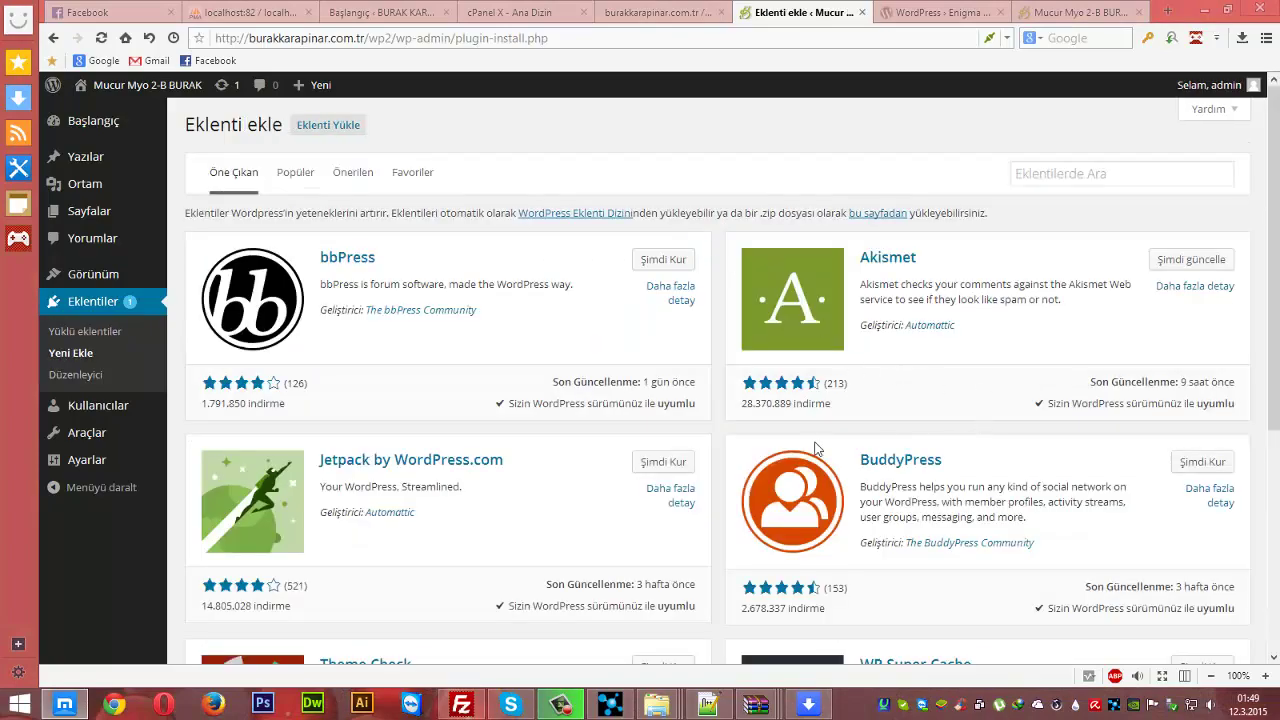
scroll(566, 391, down, 3)
scroll(567, 392, down, 2)
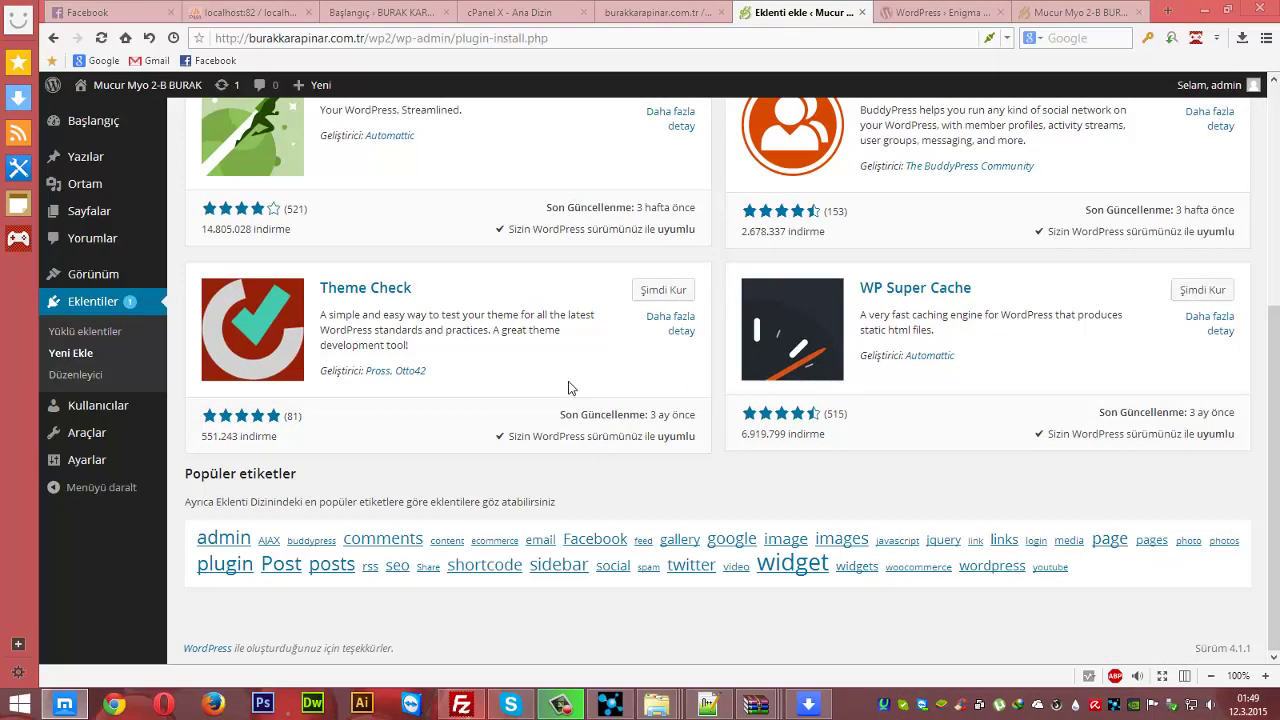
scroll(569, 391, up, 1)
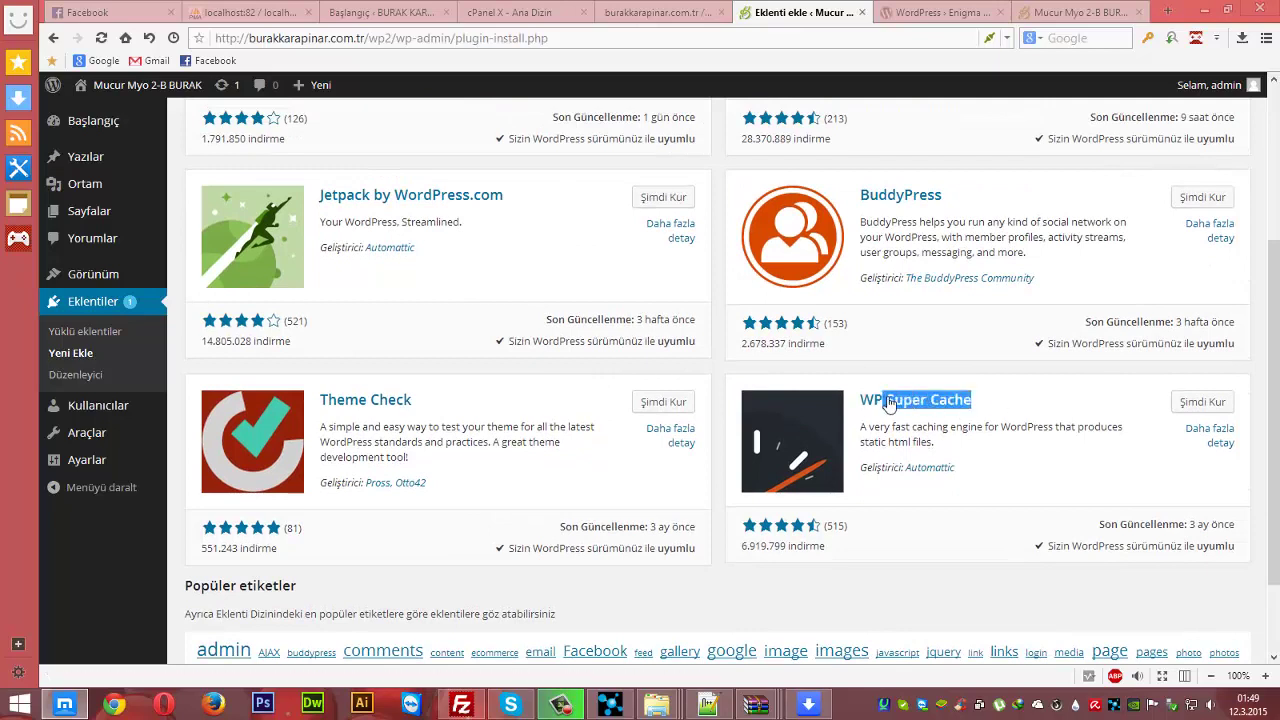
click(1208, 404)
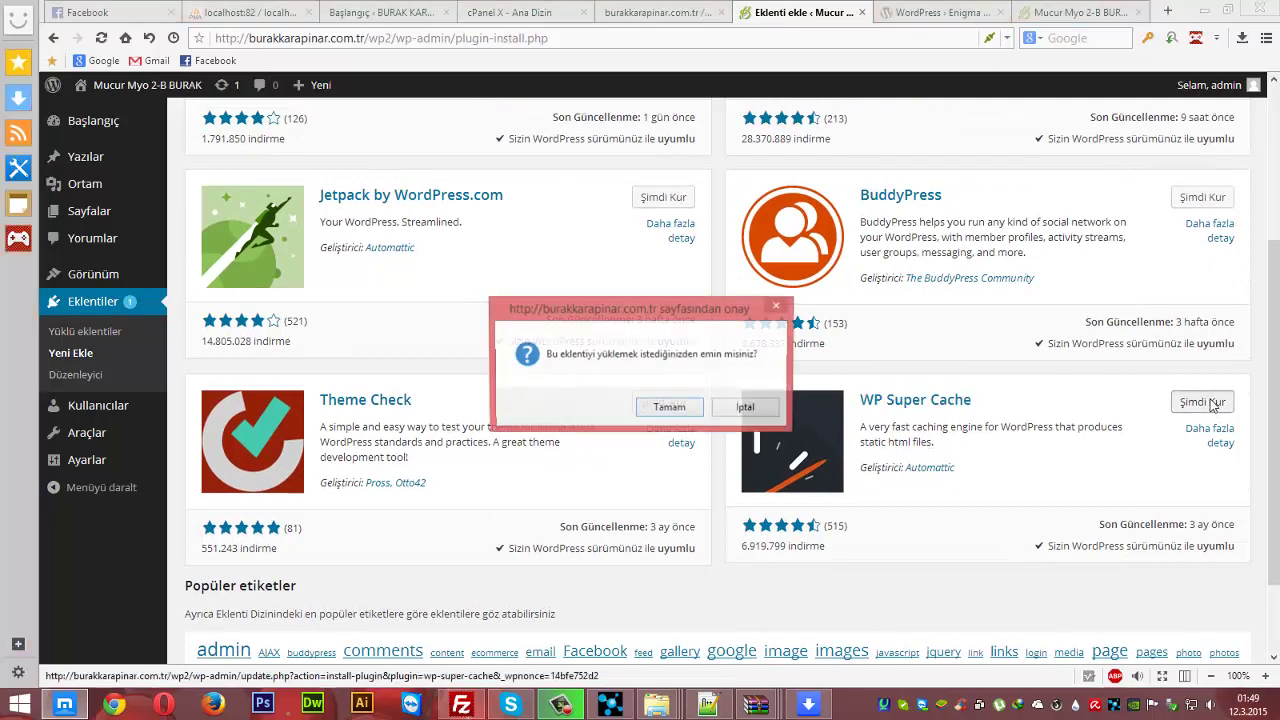
click(682, 411)
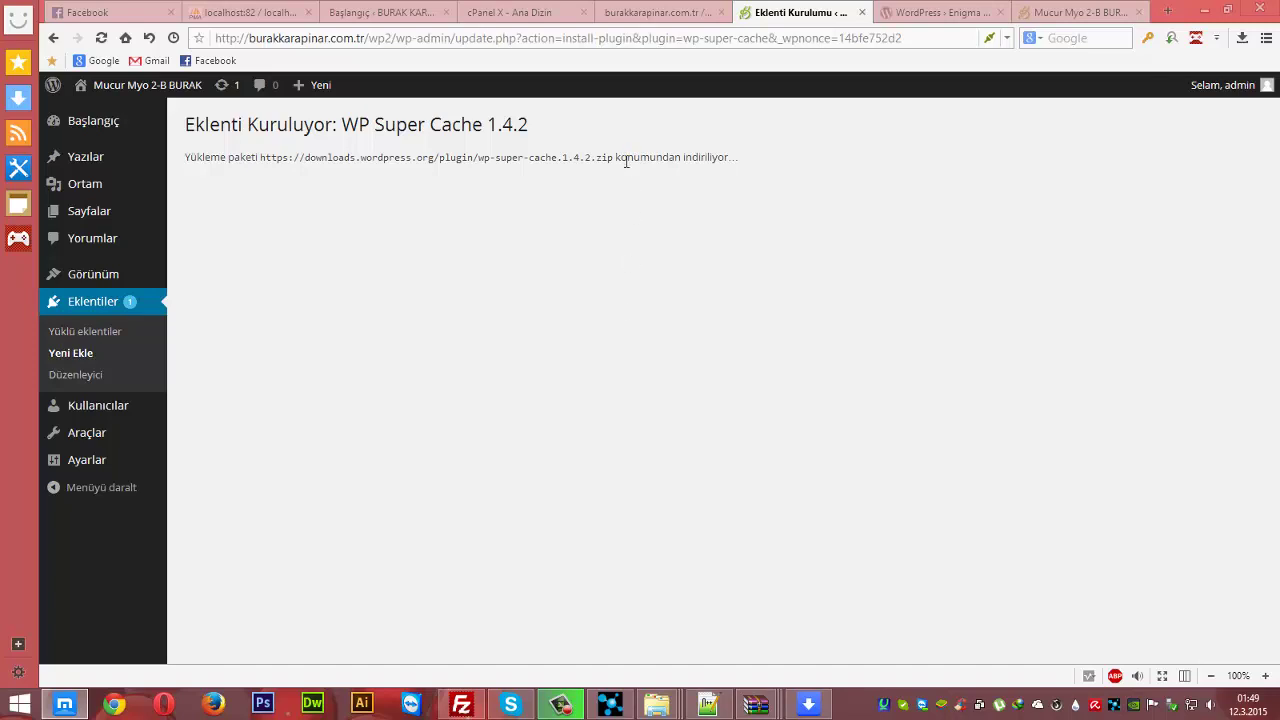
drag(613, 160, 316, 154)
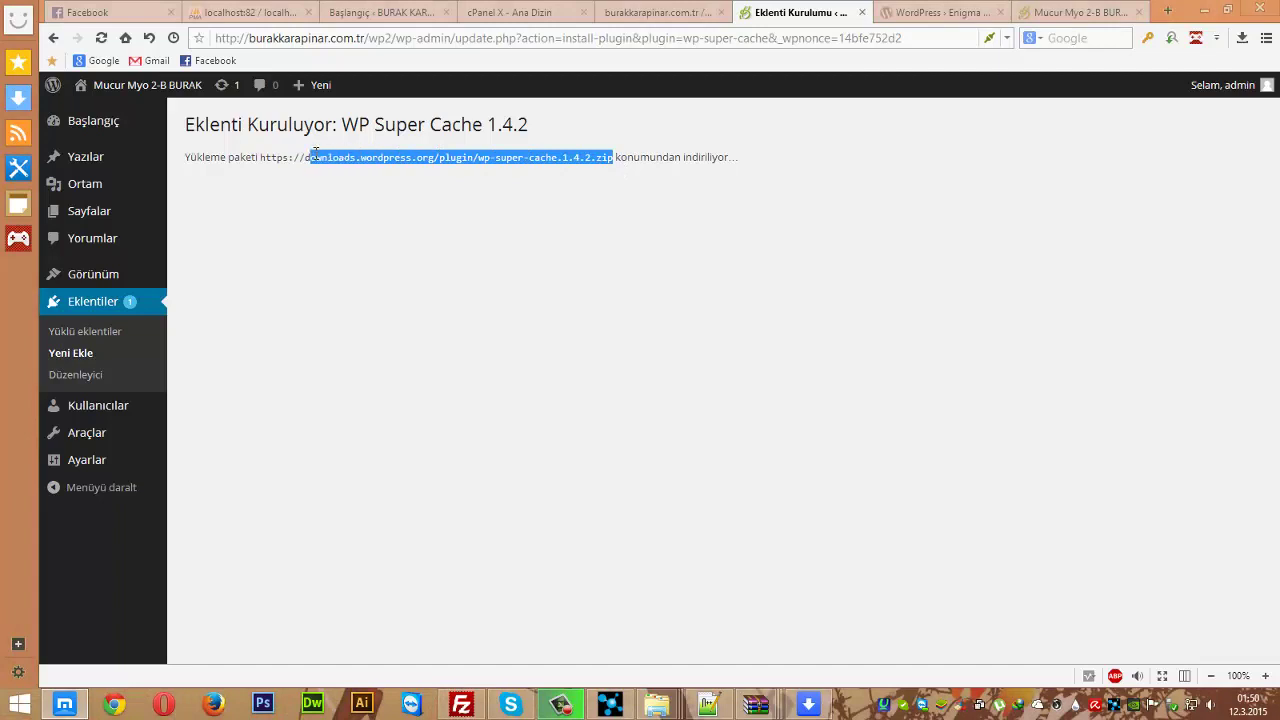
click(470, 150)
double_click(461, 163)
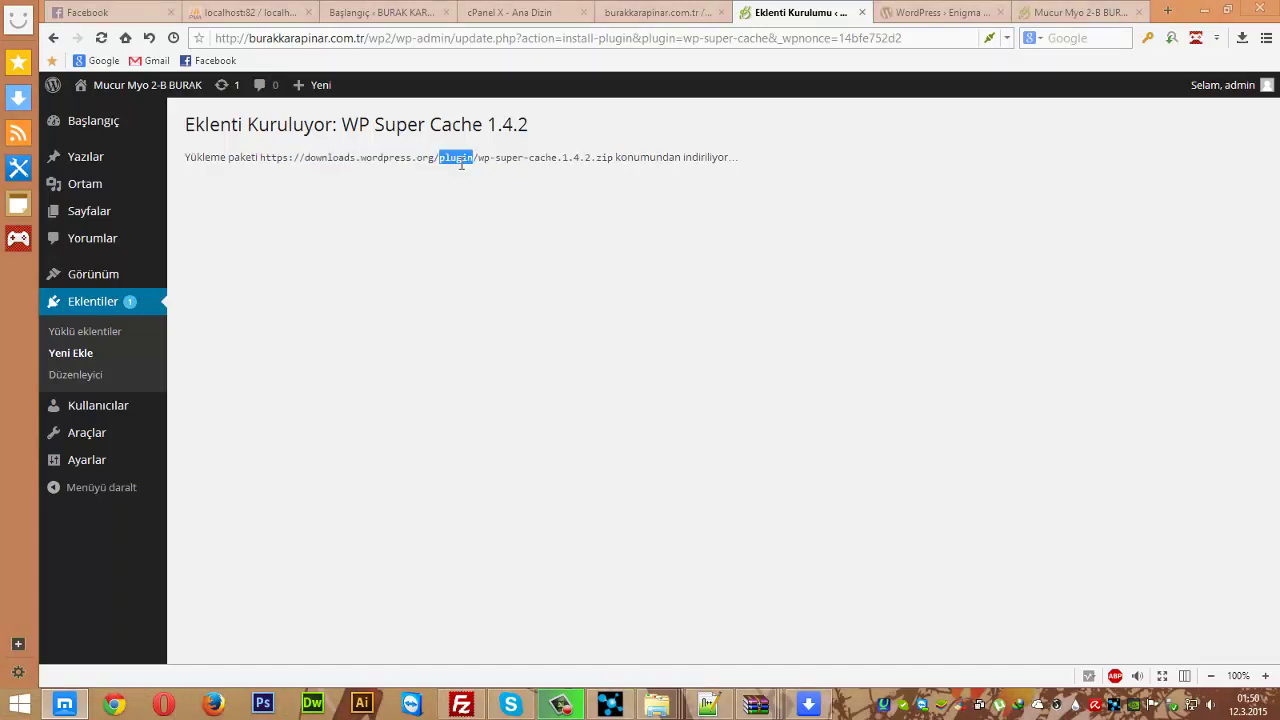
drag(479, 162, 572, 167)
click(560, 205)
click(461, 704)
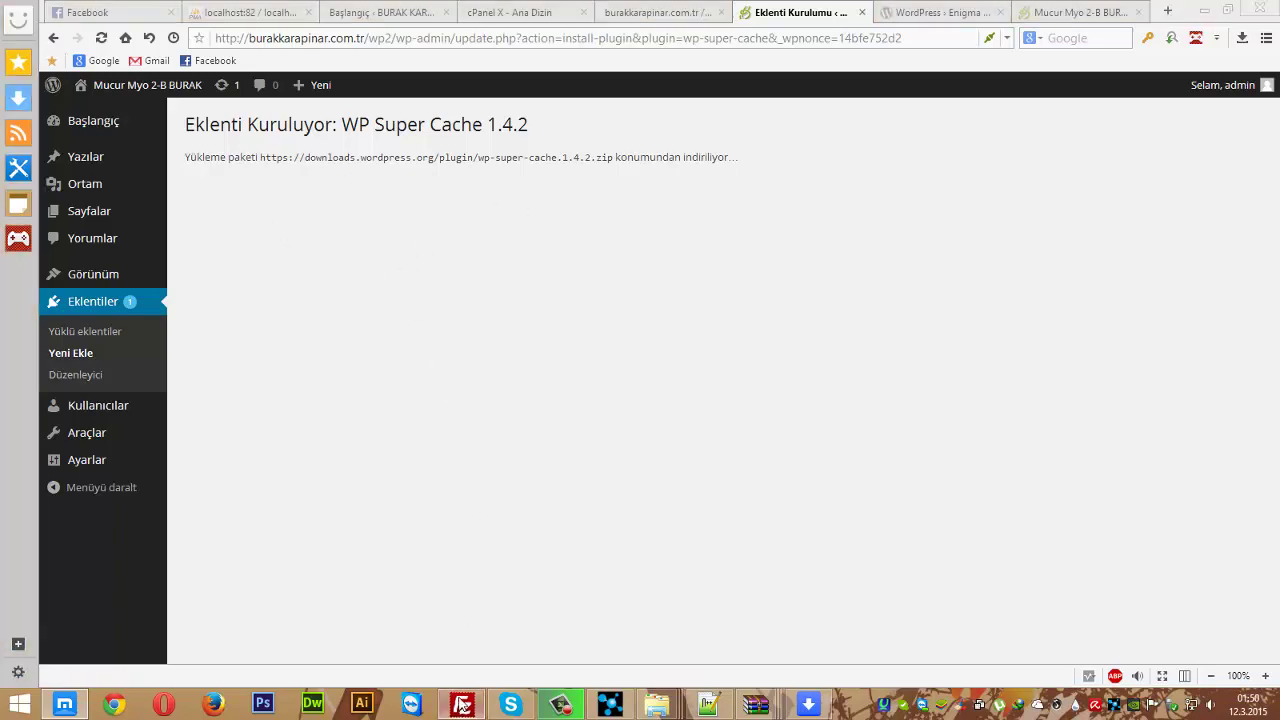
- Browse into public_html in FileZilla's remote pane, then switch back to the browser
click(1005, 412)
scroll(1003, 418, down, 2)
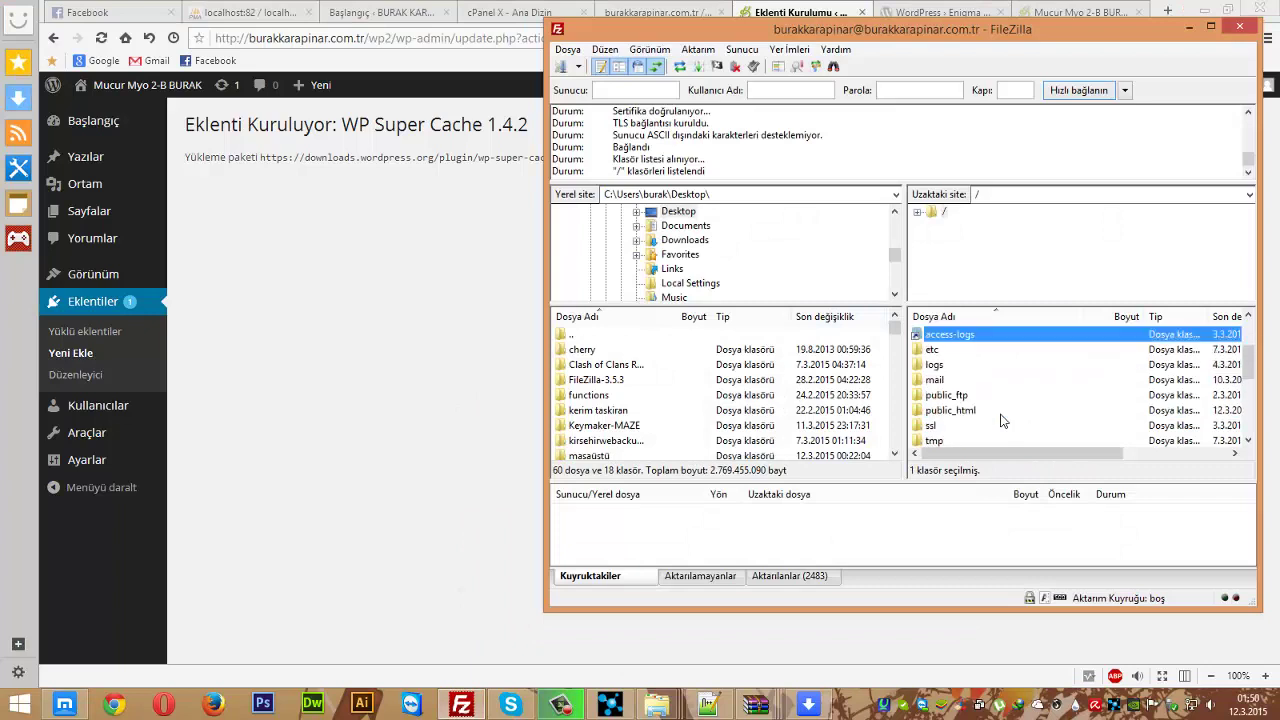
double_click(950, 410)
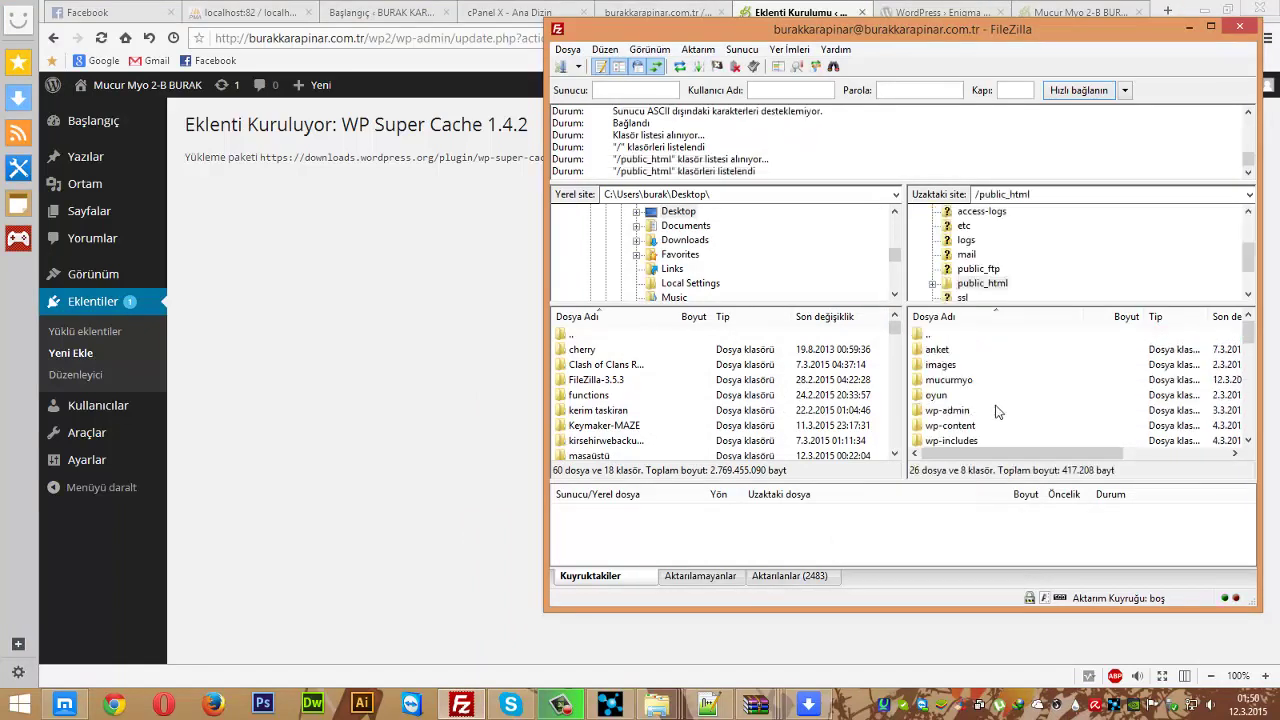
scroll(1005, 401, down, 2)
scroll(1005, 401, down, 1)
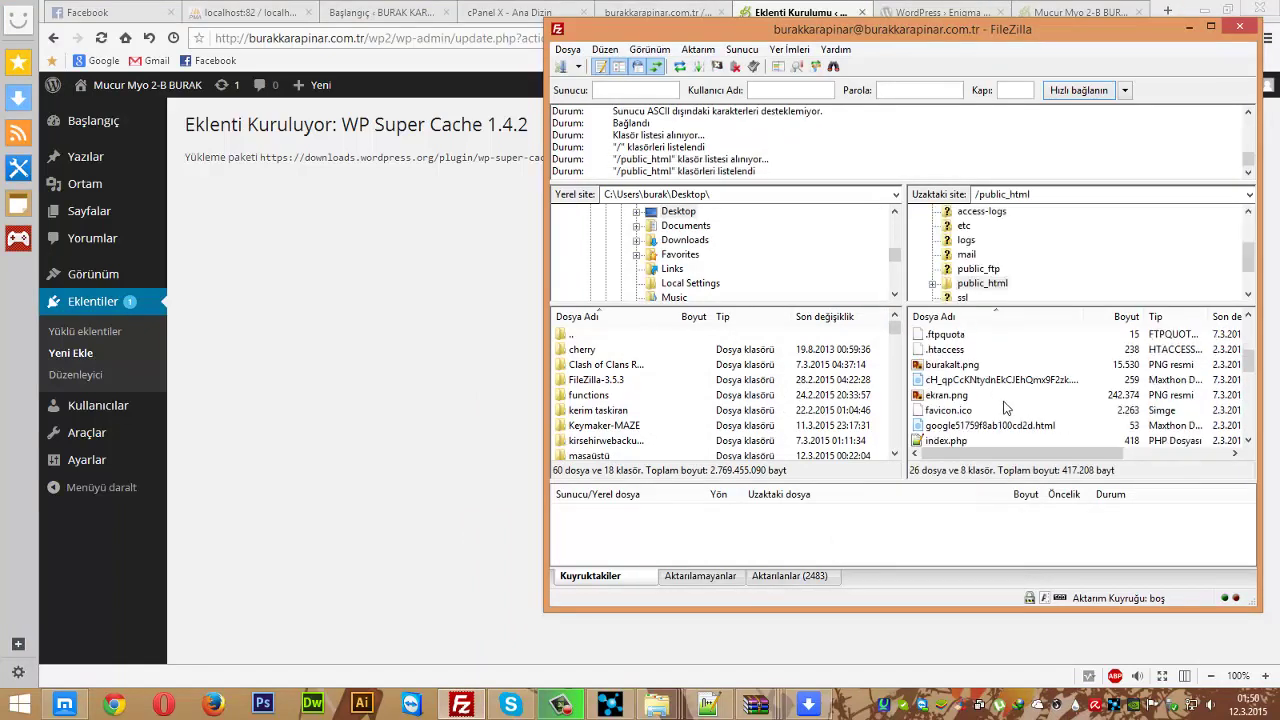
click(418, 378)
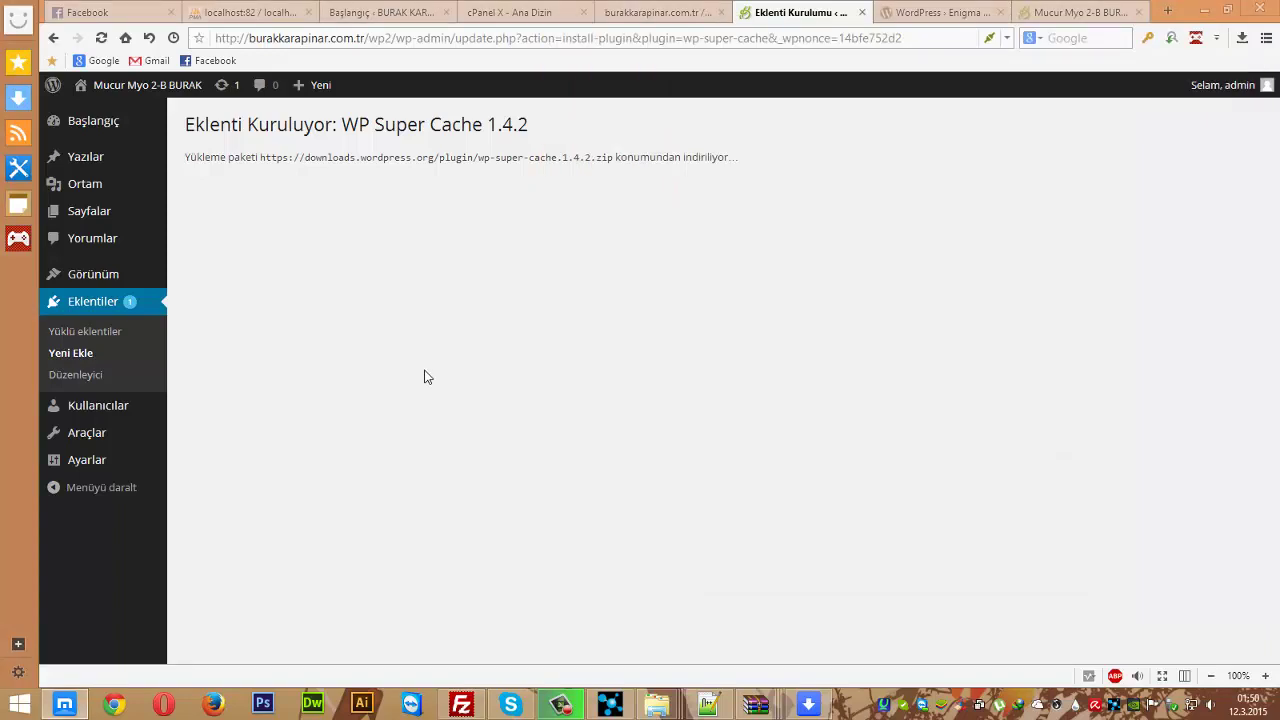
- Switch between the local site's dashboard tab and the plugin install tab
click(386, 12)
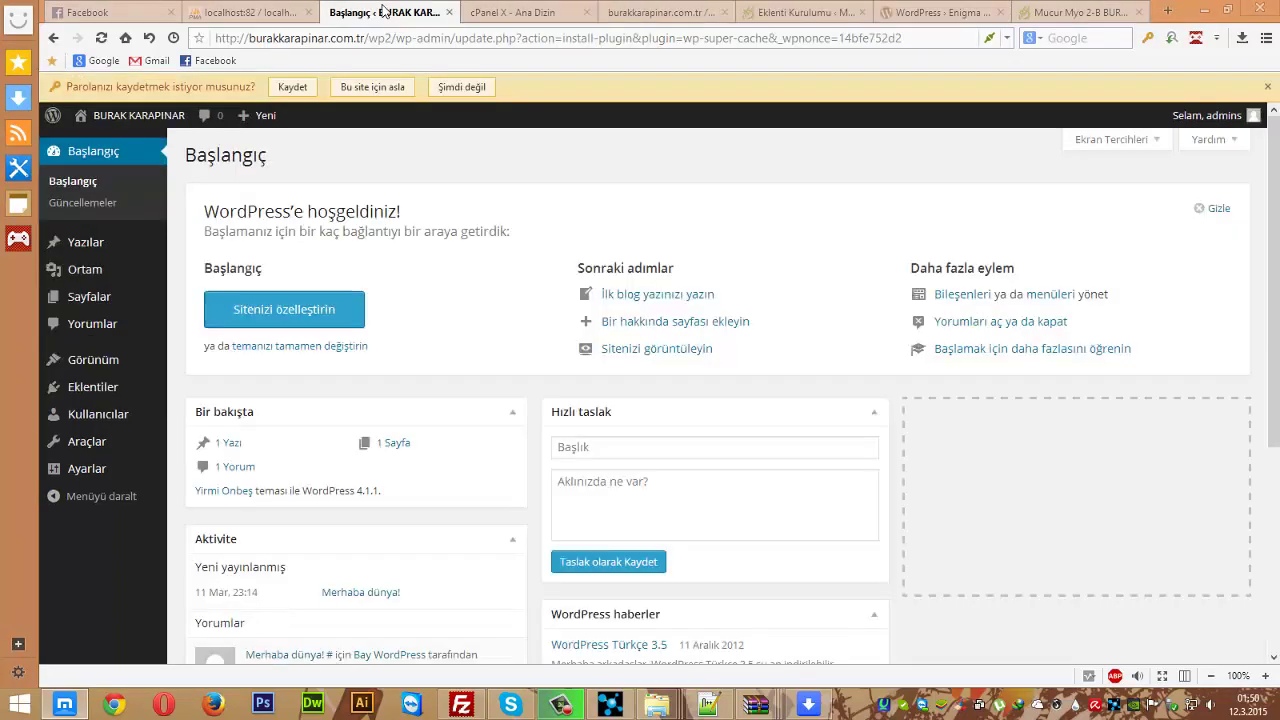
scroll(476, 380, down, 4)
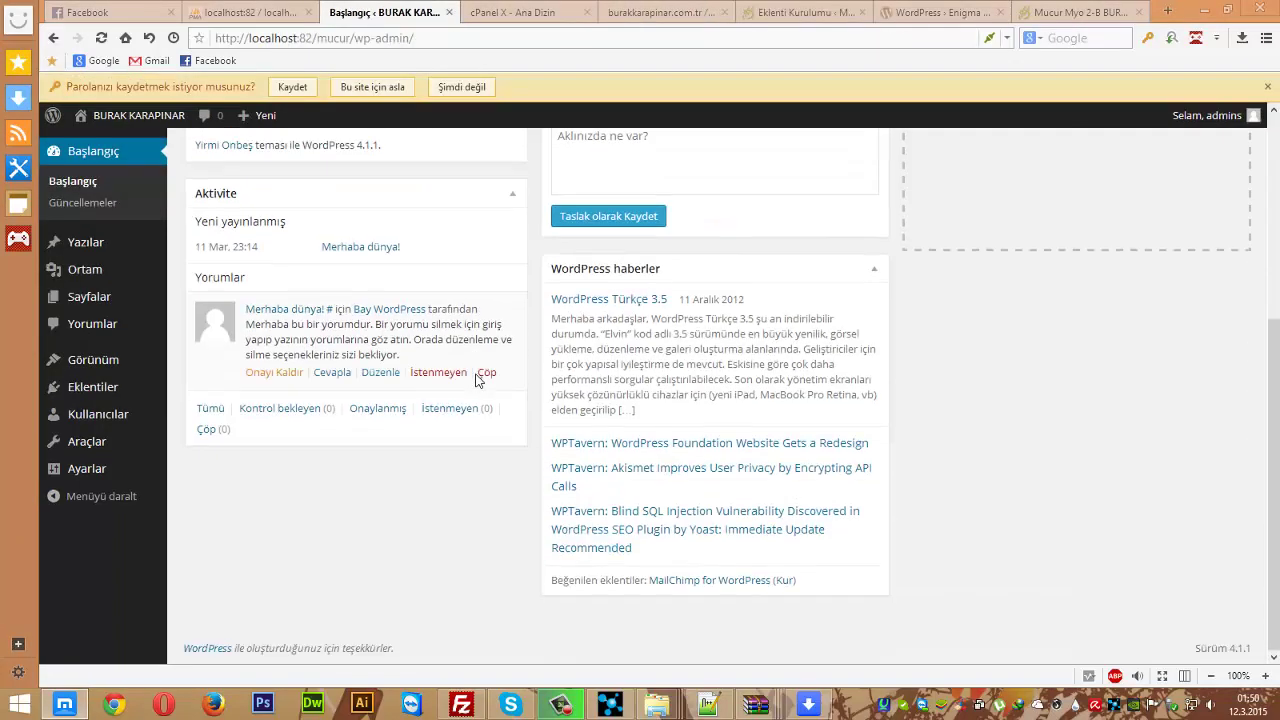
scroll(476, 380, up, 4)
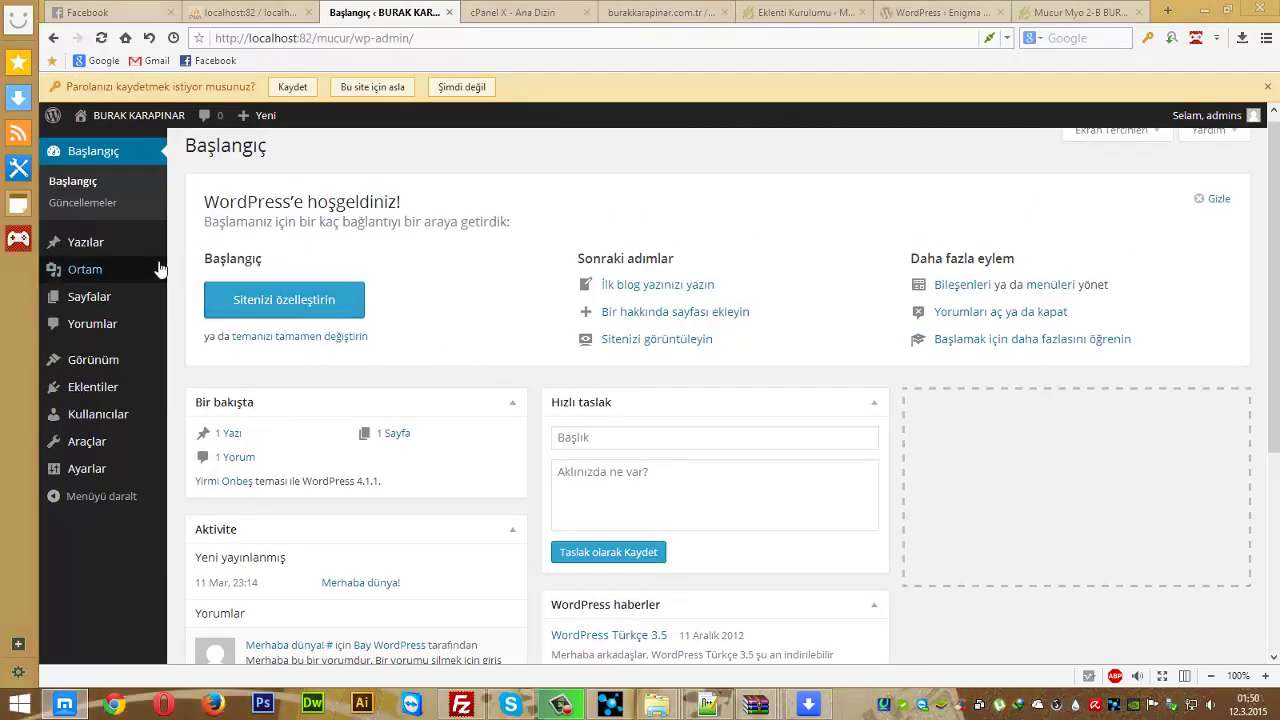
click(766, 10)
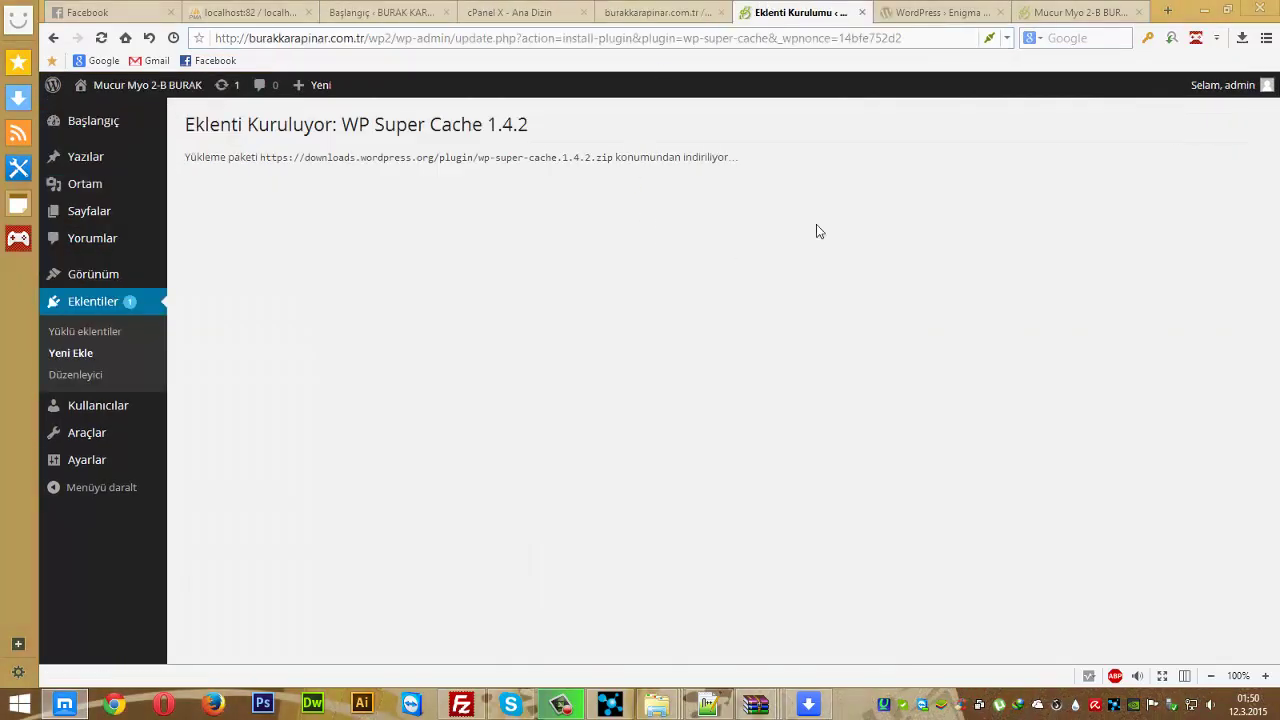
click(935, 12)
click(766, 10)
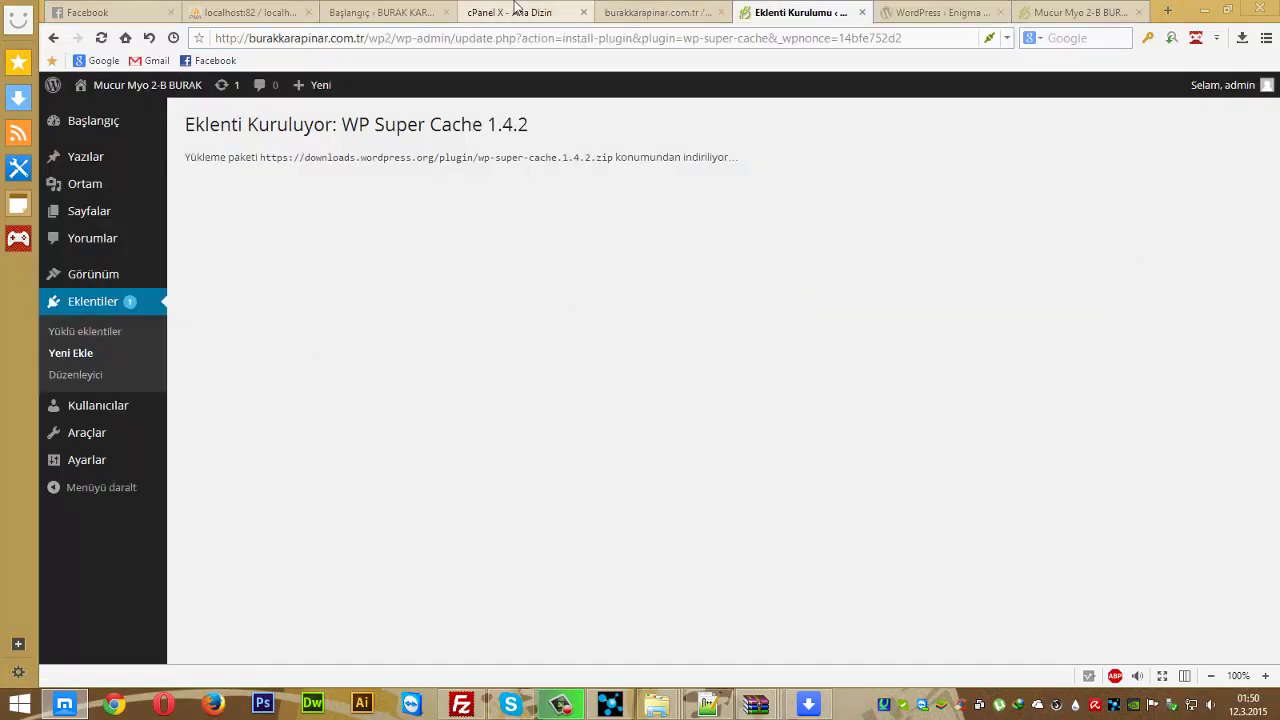
click(407, 12)
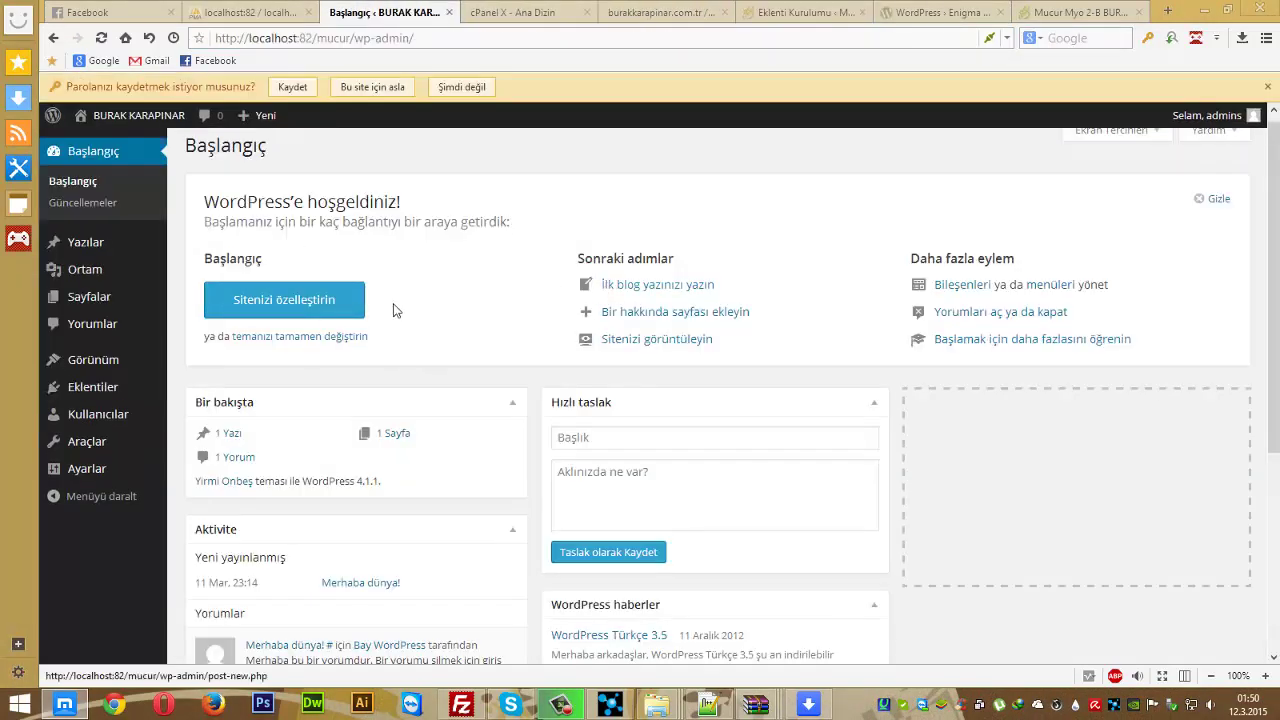
- Tick the Genel category in the local site's menu editor, then return to the plugin install page
mouse_move(80, 251)
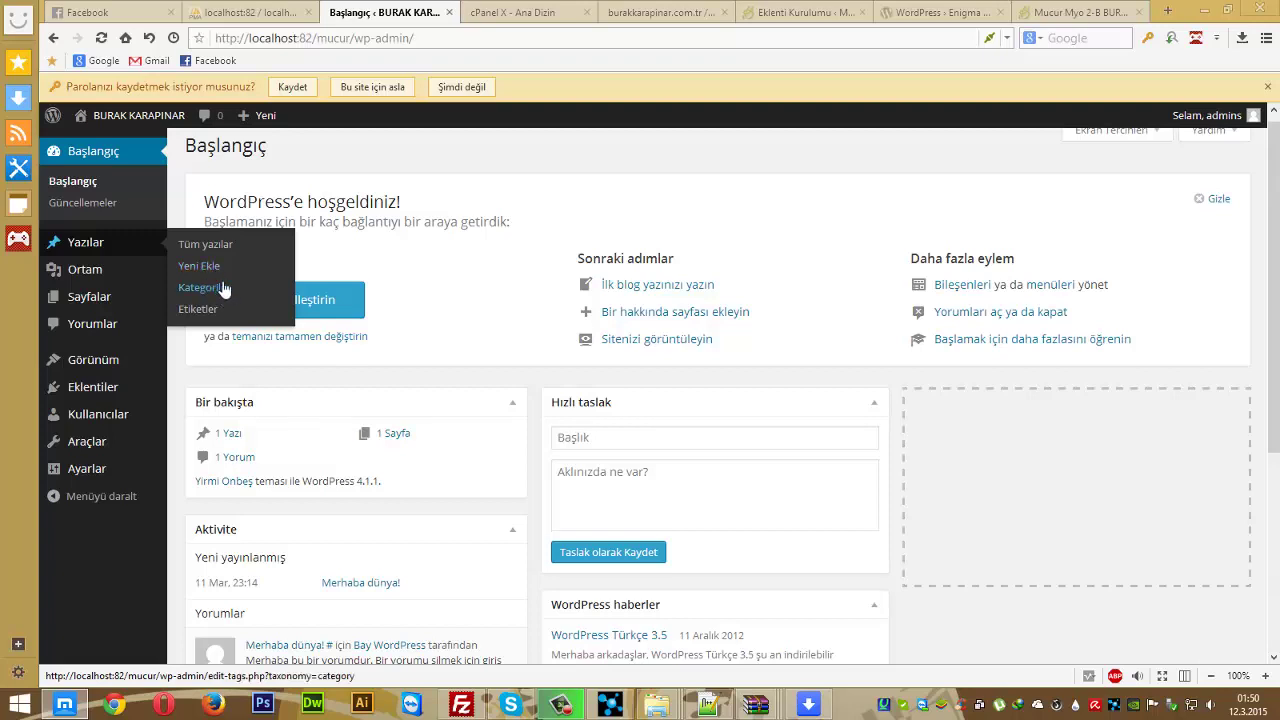
mouse_move(104, 441)
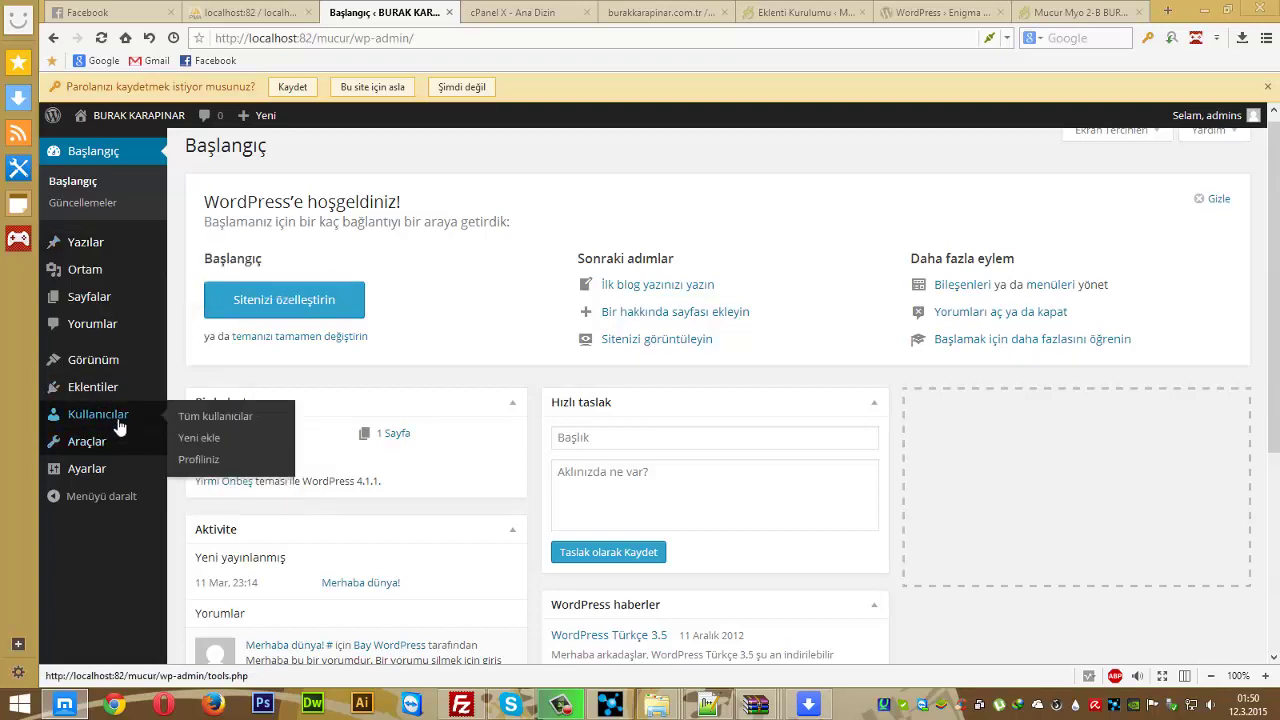
mouse_move(93, 361)
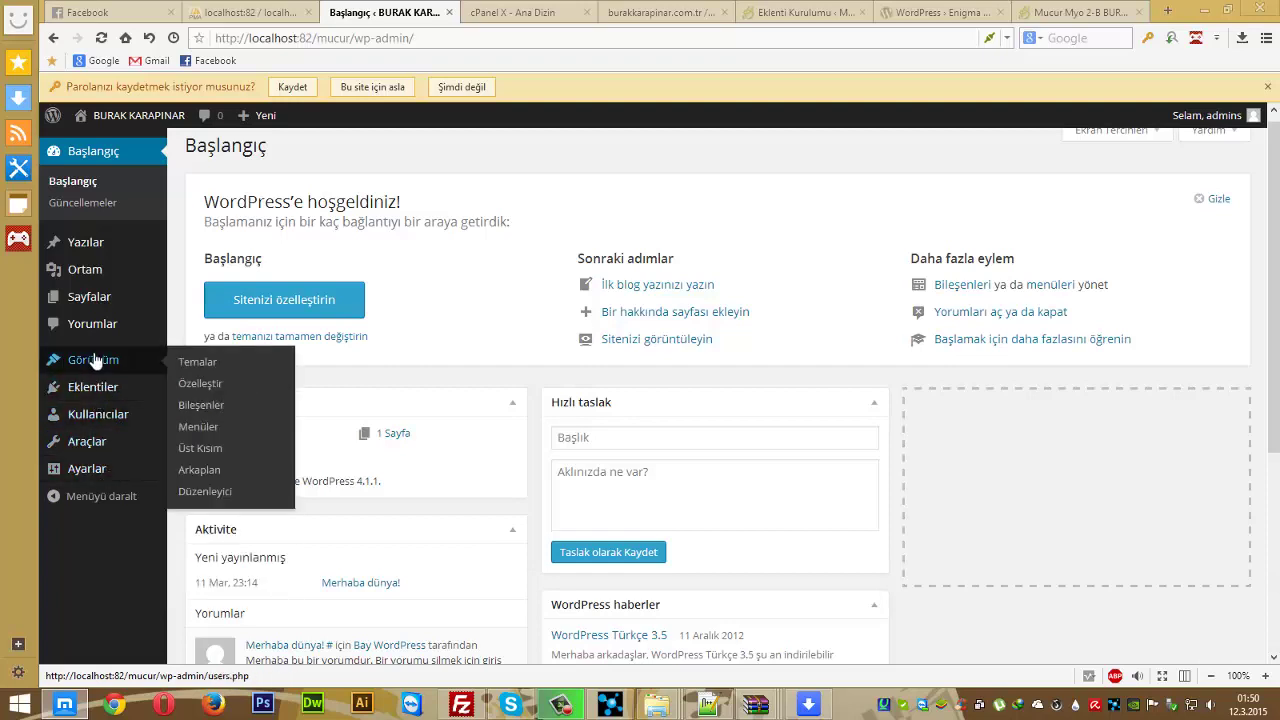
click(211, 432)
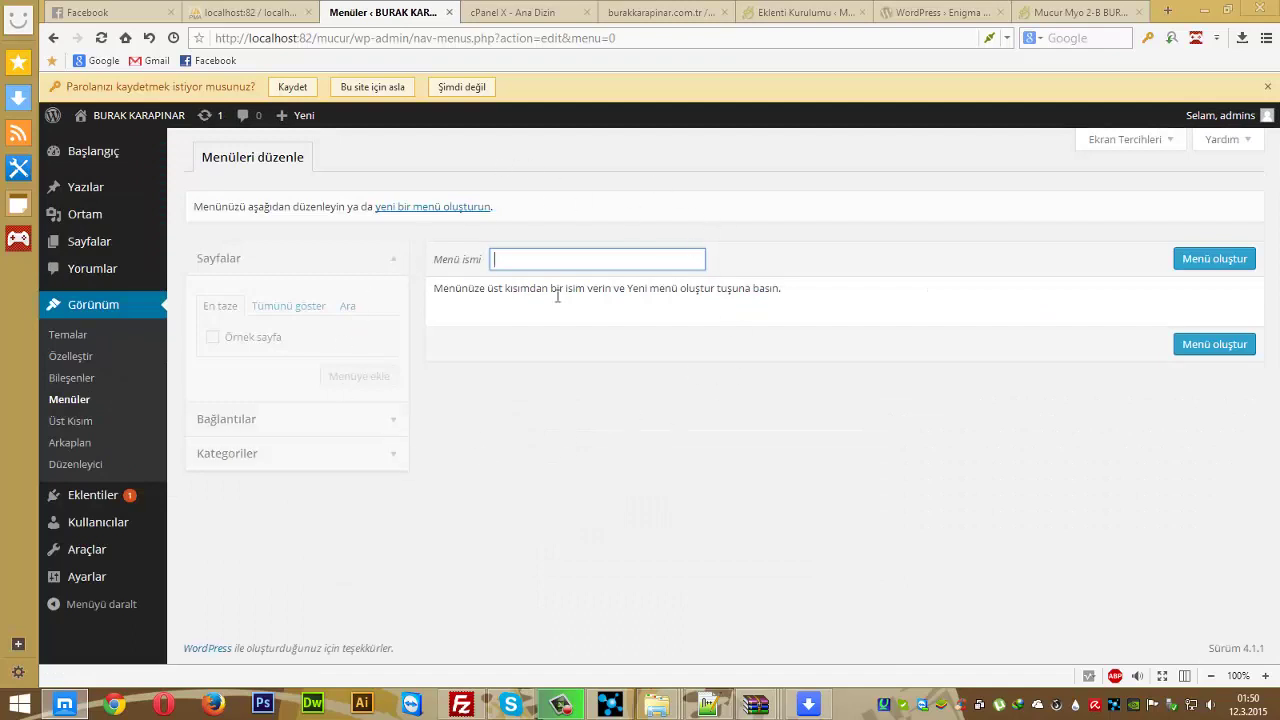
click(374, 452)
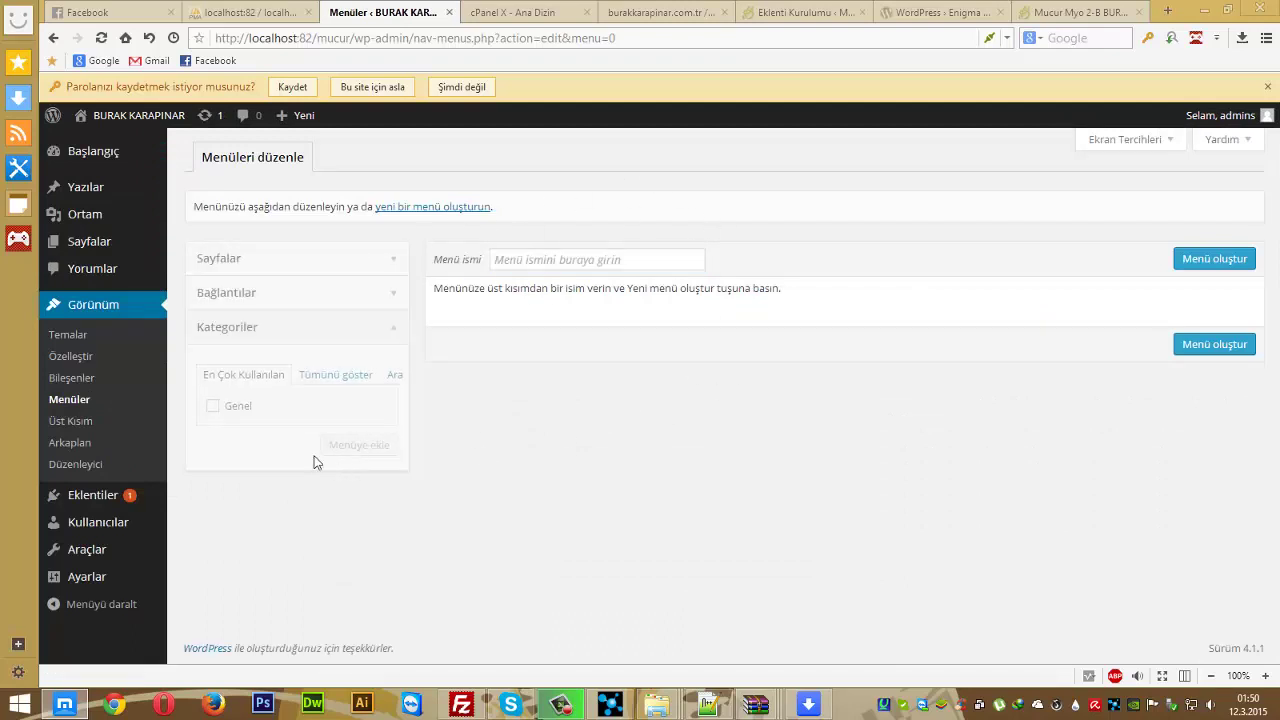
click(213, 406)
click(812, 11)
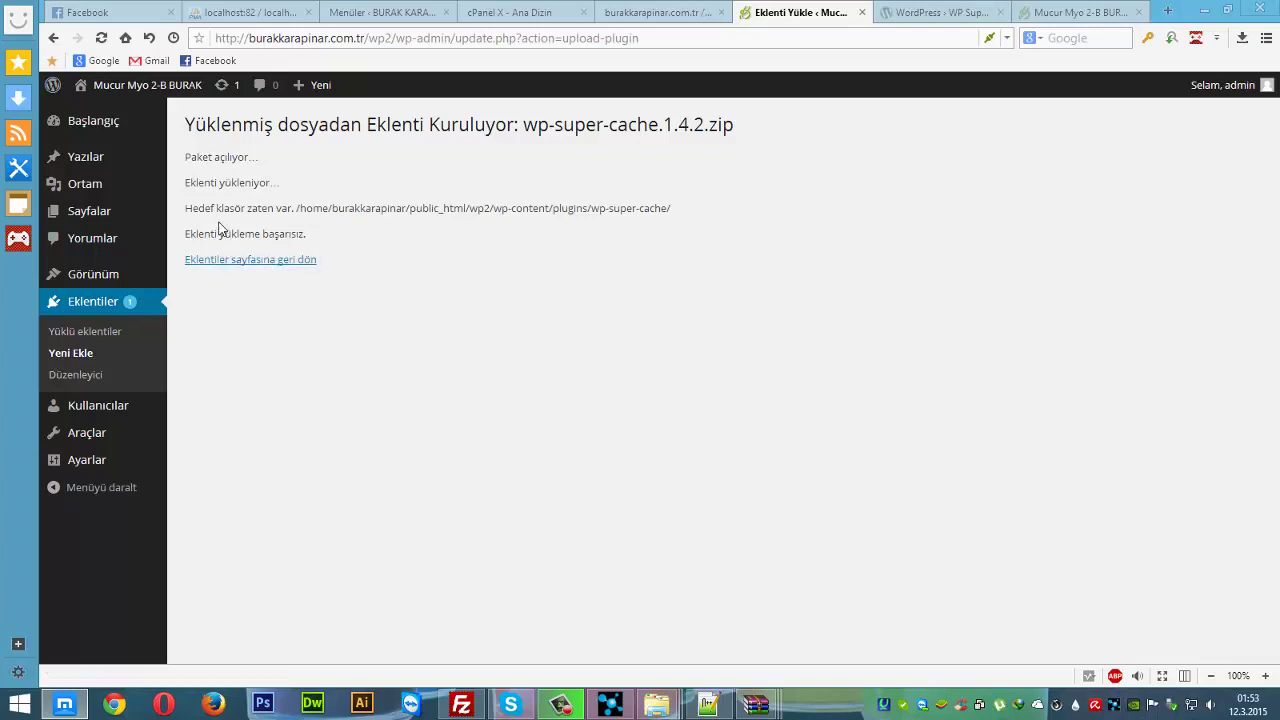
- Highlight the 'installation failed' and 'folder already exists' messages on the install page
drag(186, 236, 292, 241)
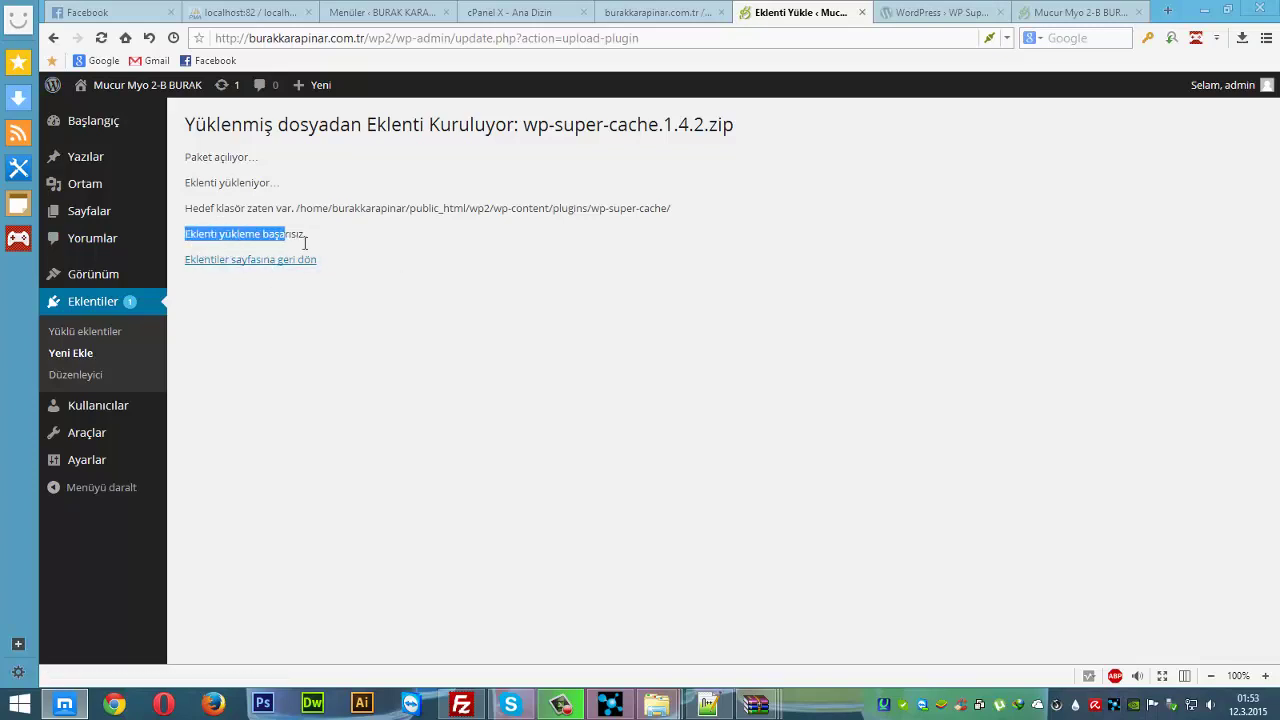
click(305, 242)
drag(204, 210, 282, 210)
click(335, 209)
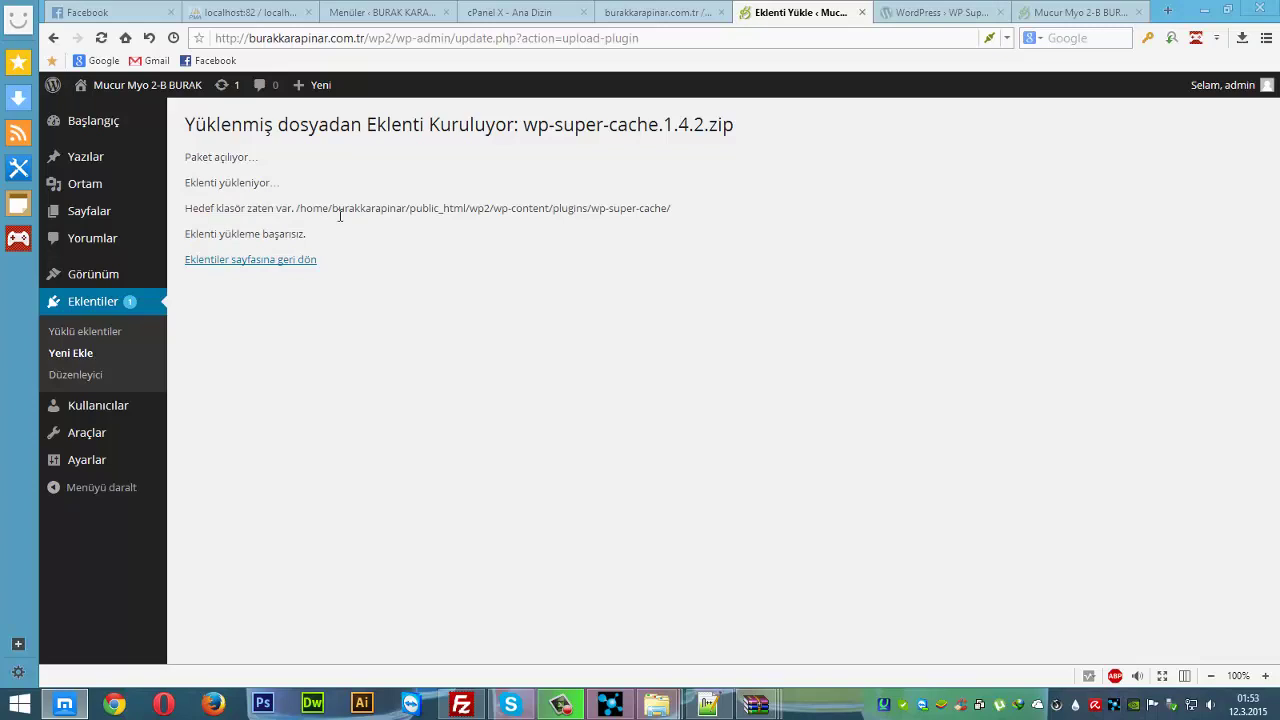
- Return to the plugins list and activate WP Super Cache
click(245, 262)
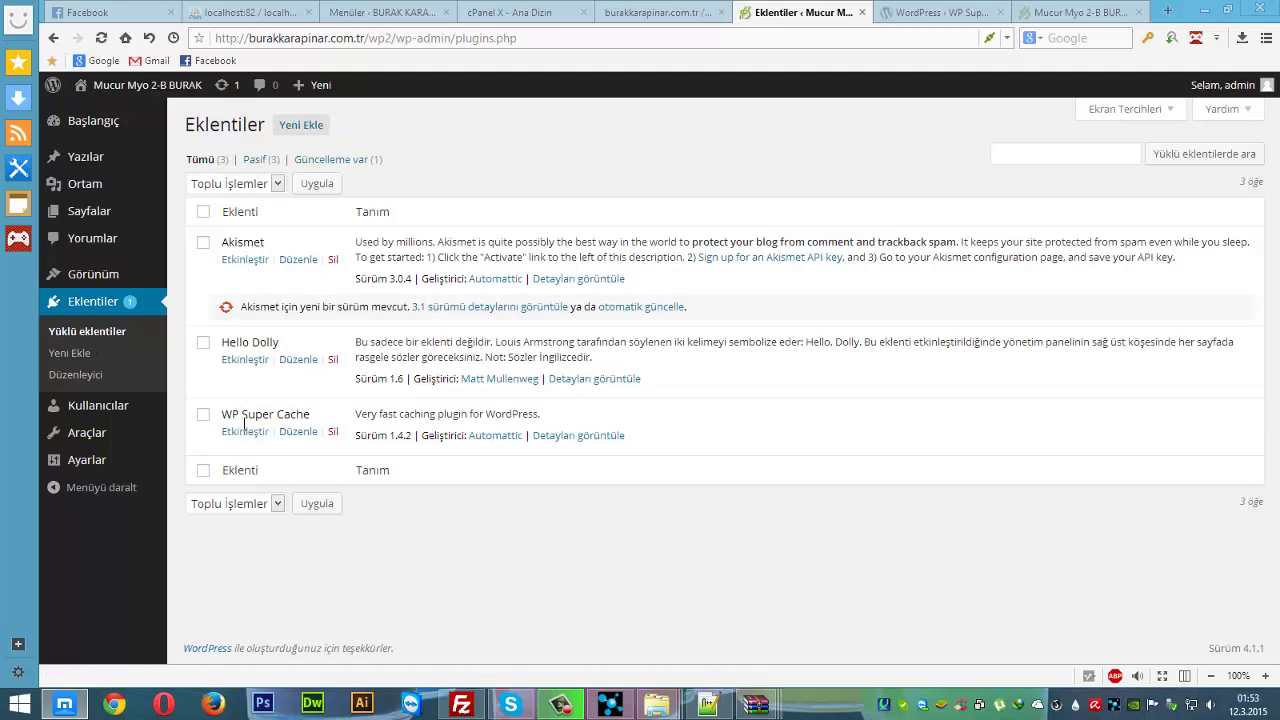
double_click(256, 414)
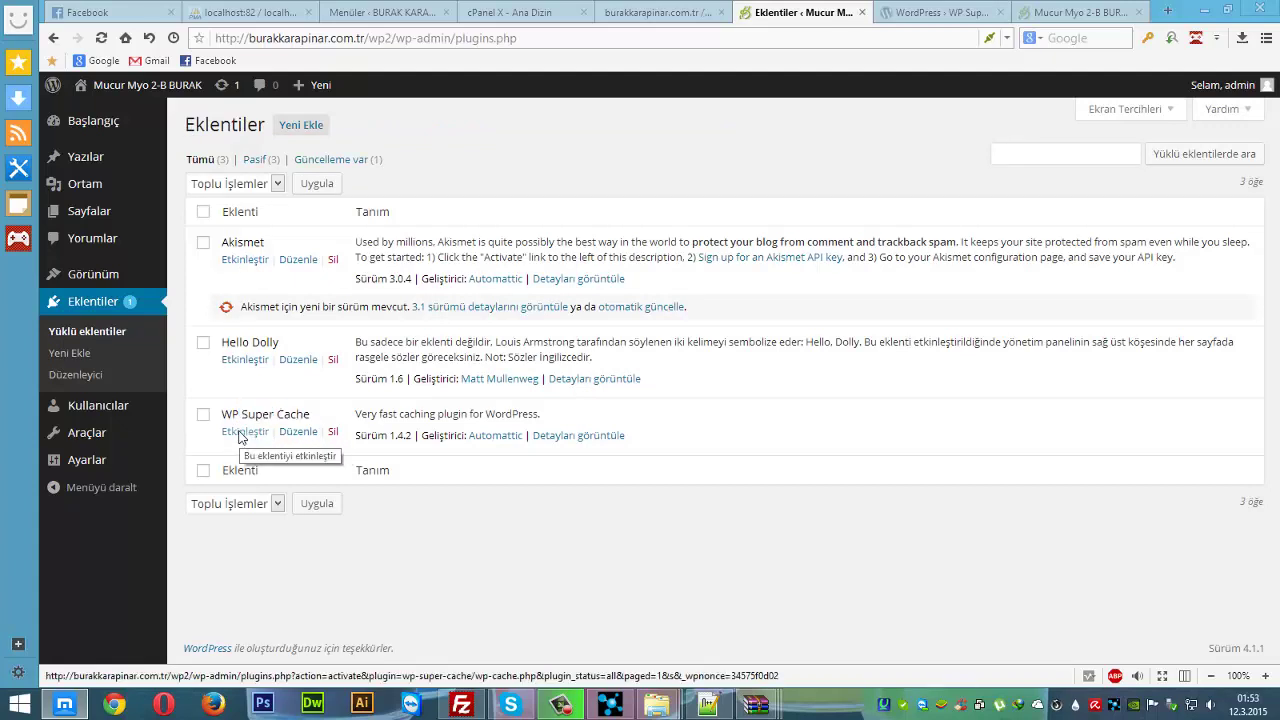
click(245, 436)
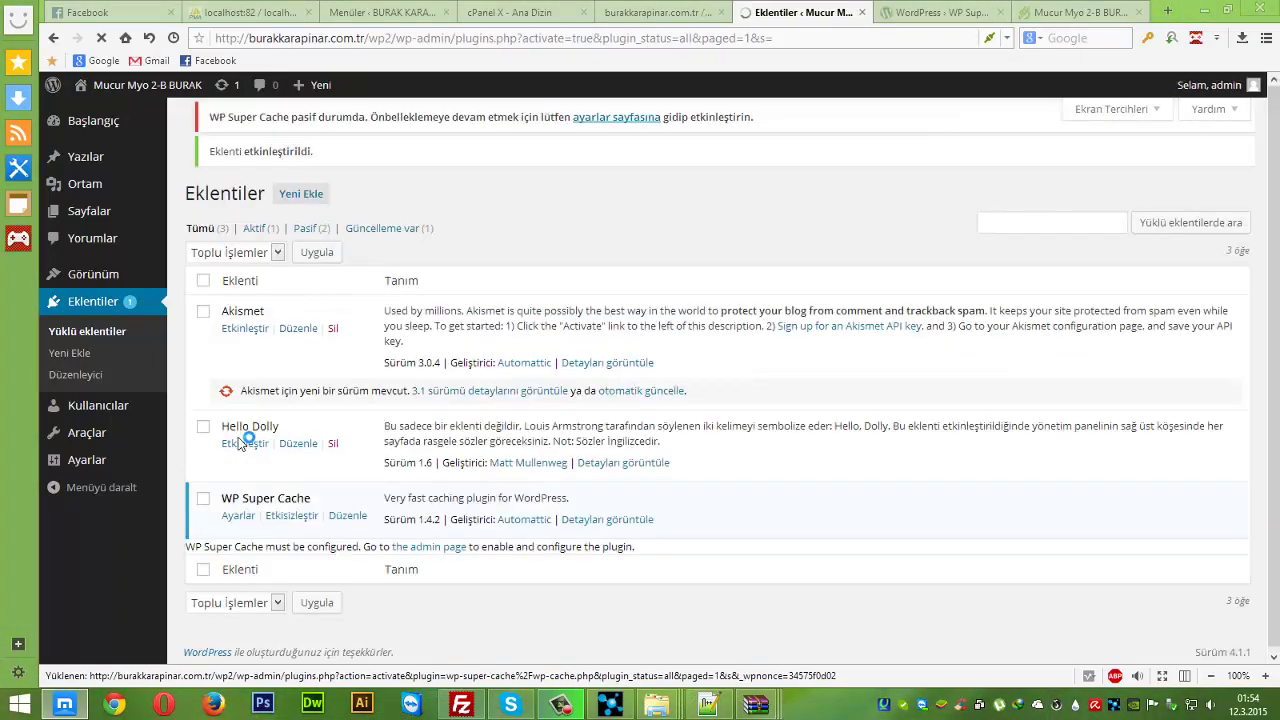
mouse_move(99, 463)
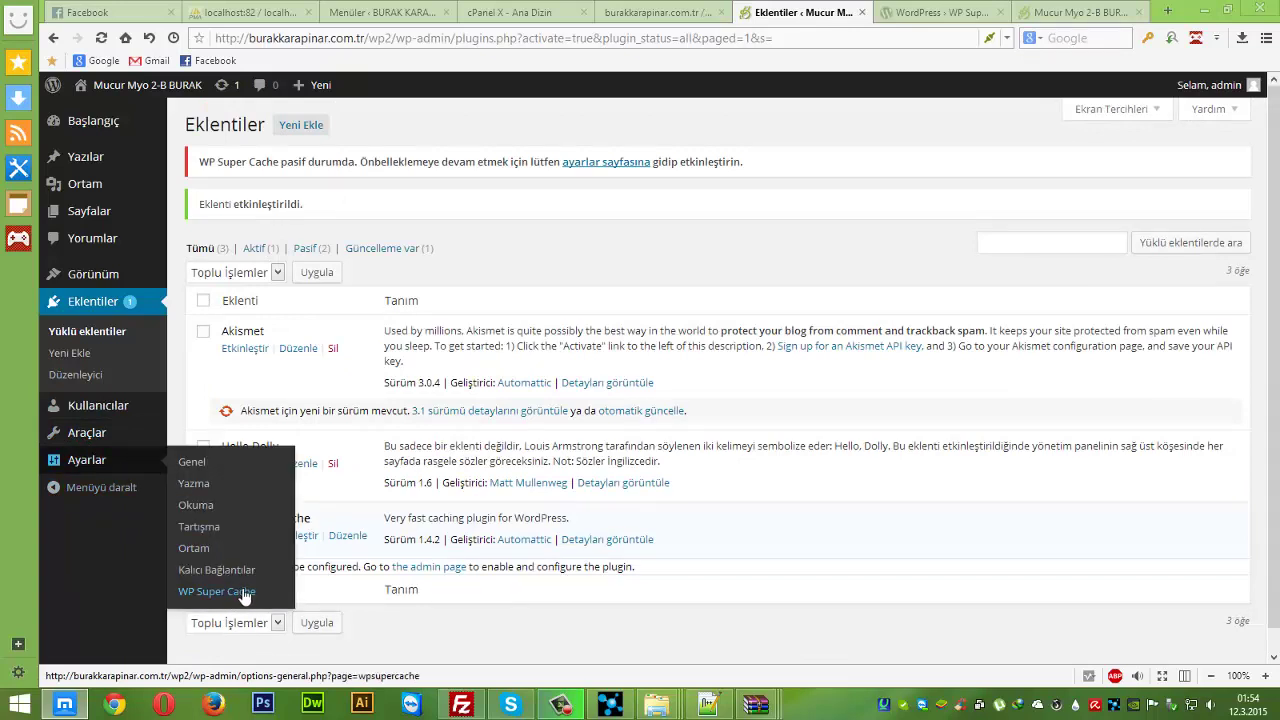
- Check WP Super Cache's settings page, then open Ayarlar > Genel and scroll through it
click(243, 594)
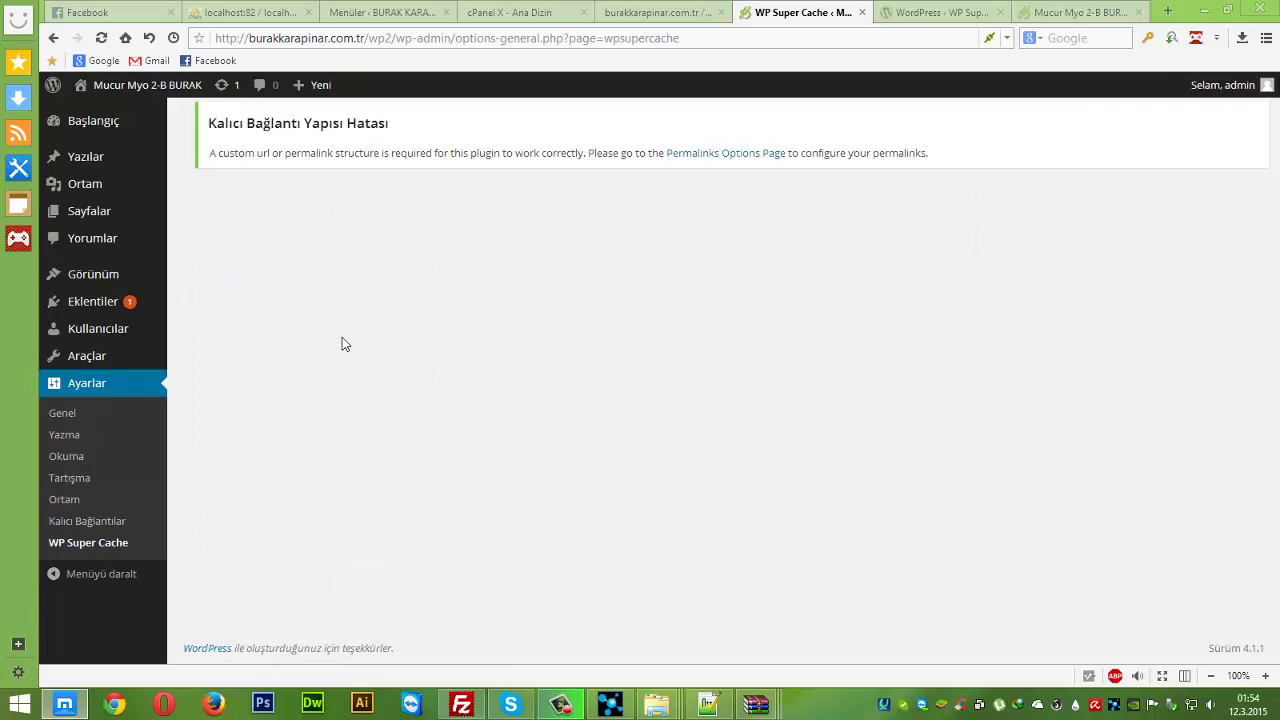
click(85, 418)
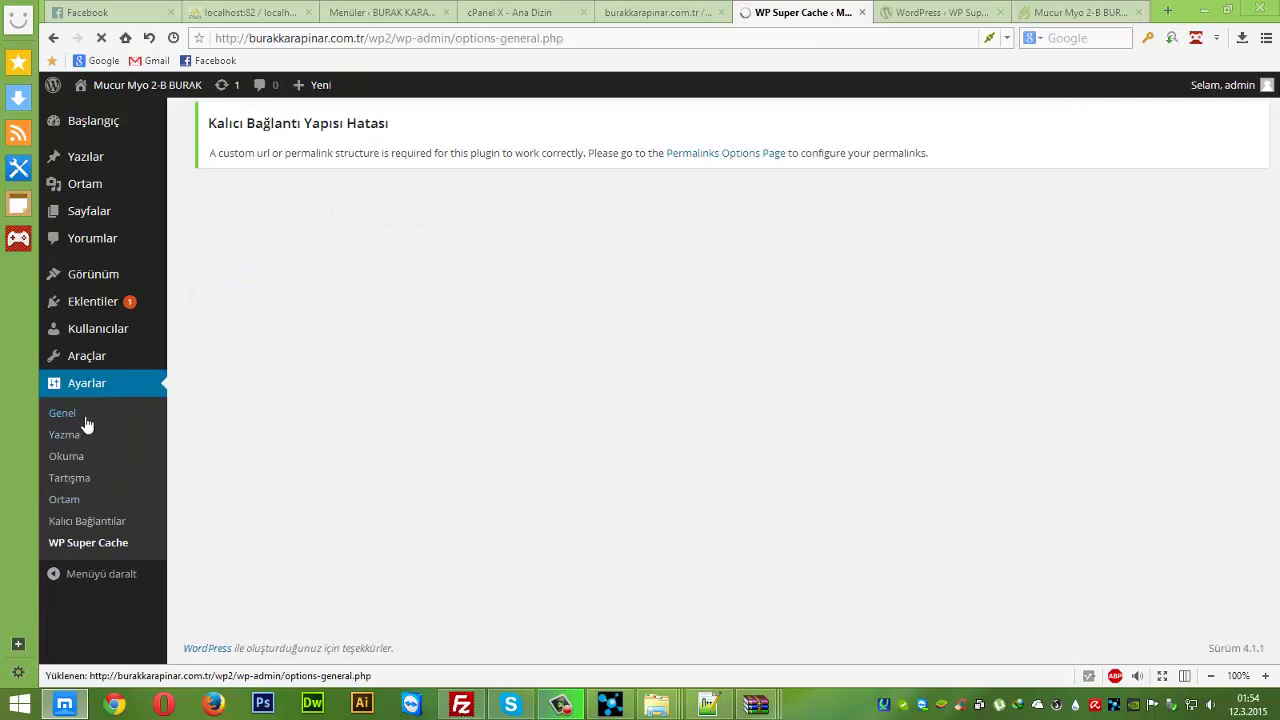
scroll(300, 514, down, 2)
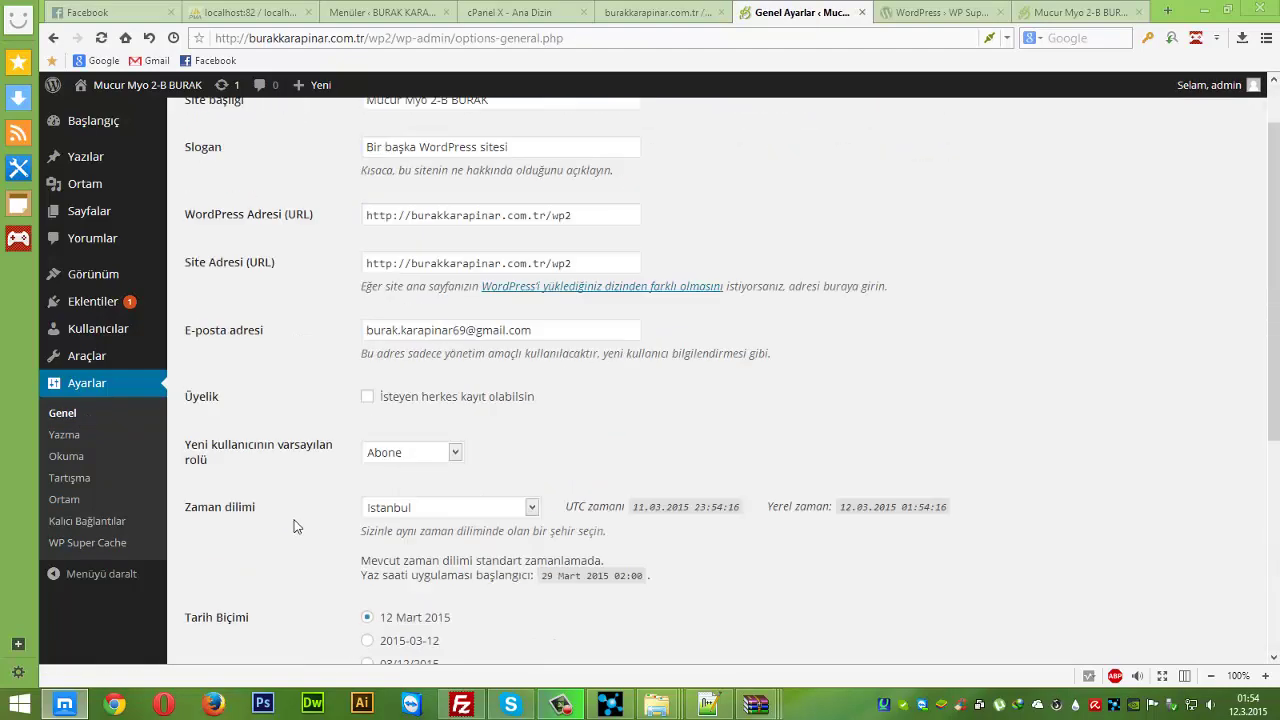
scroll(296, 526, up, 2)
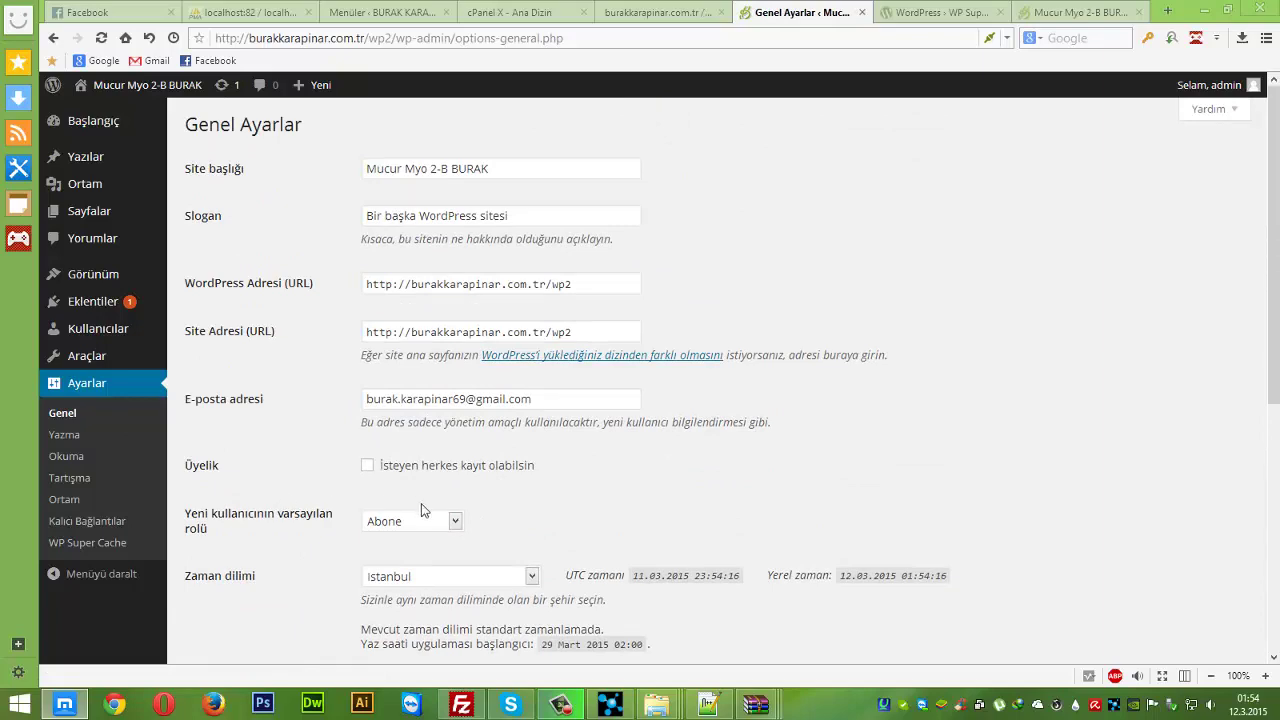
click(560, 704)
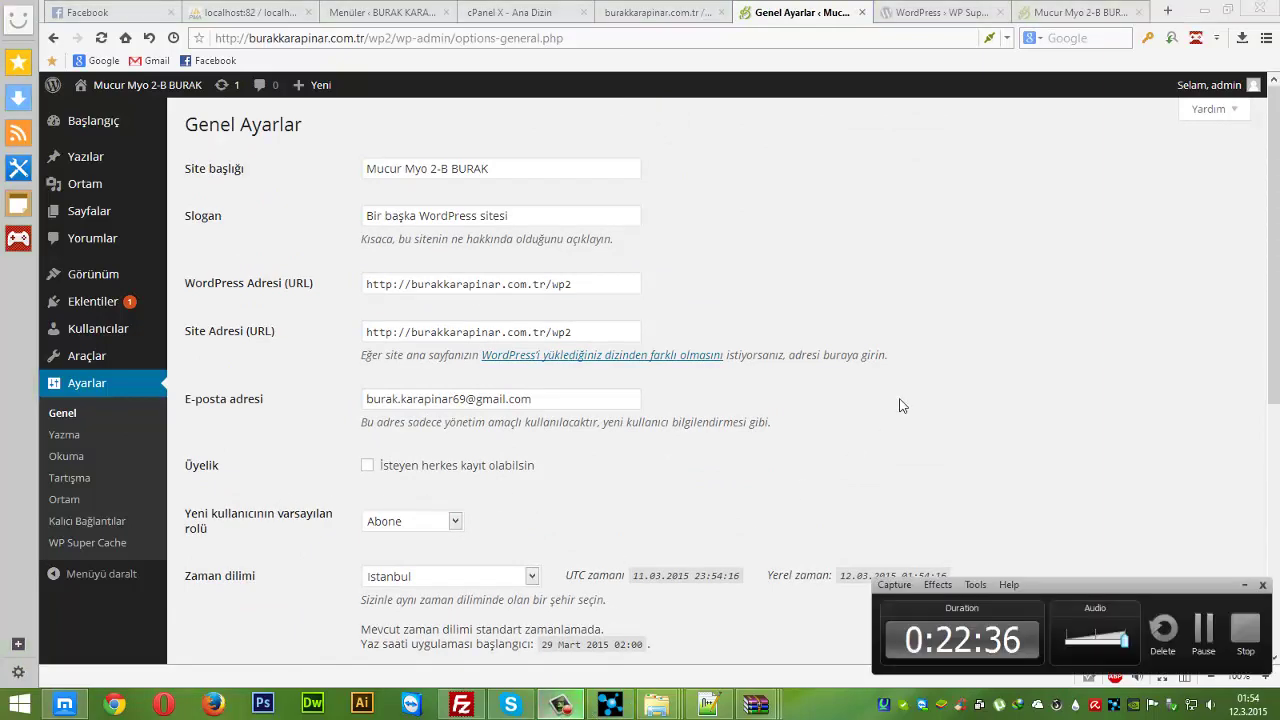